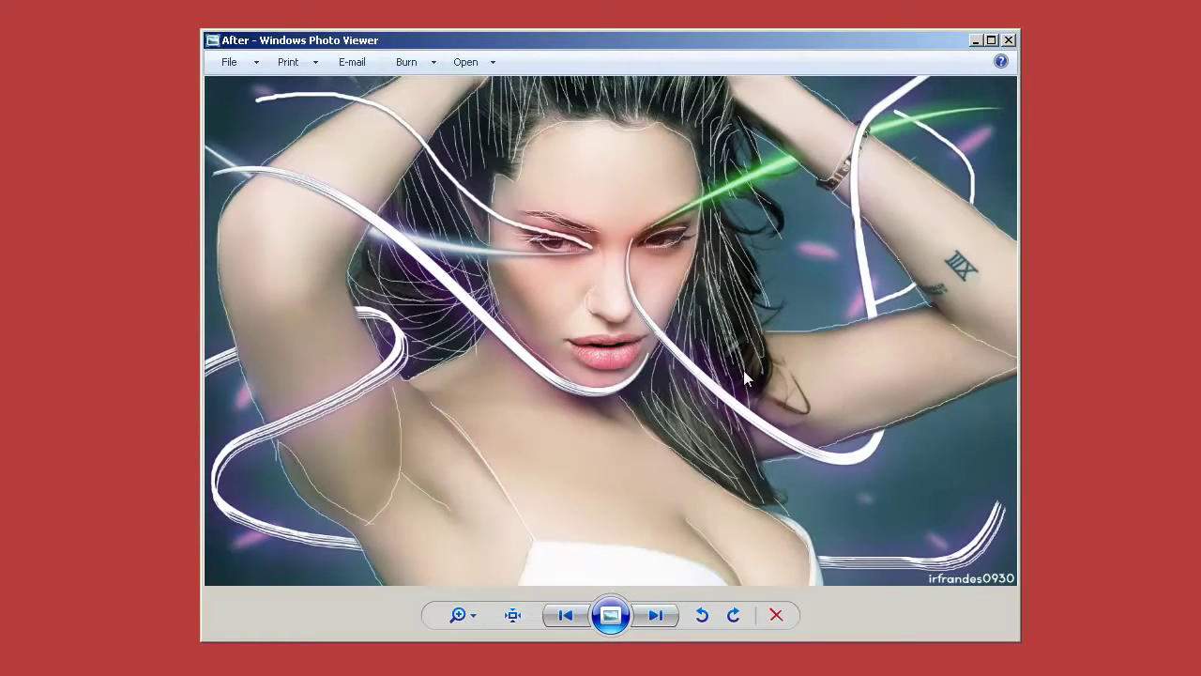
{"action": "left_click", "coordinate": [710, 653]}
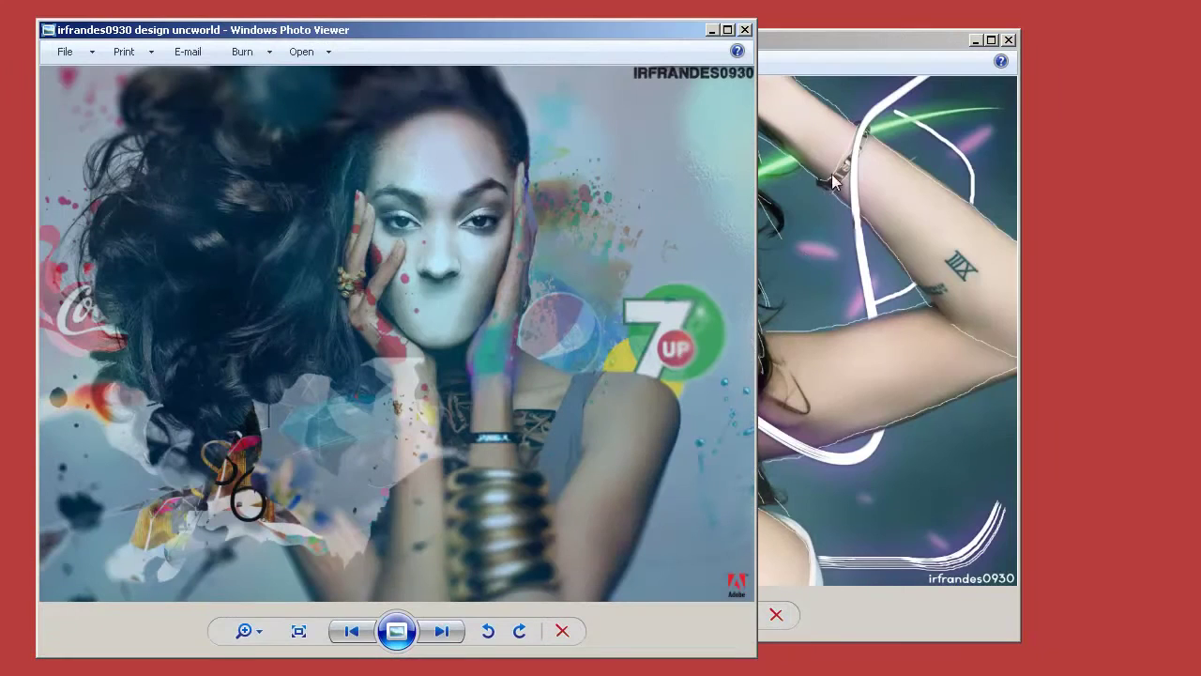
{"action": "left_click", "coordinate": [976, 40]}
{"action": "left_click_drag", "start_coordinate": [622, 34], "coordinate": [837, 27]}
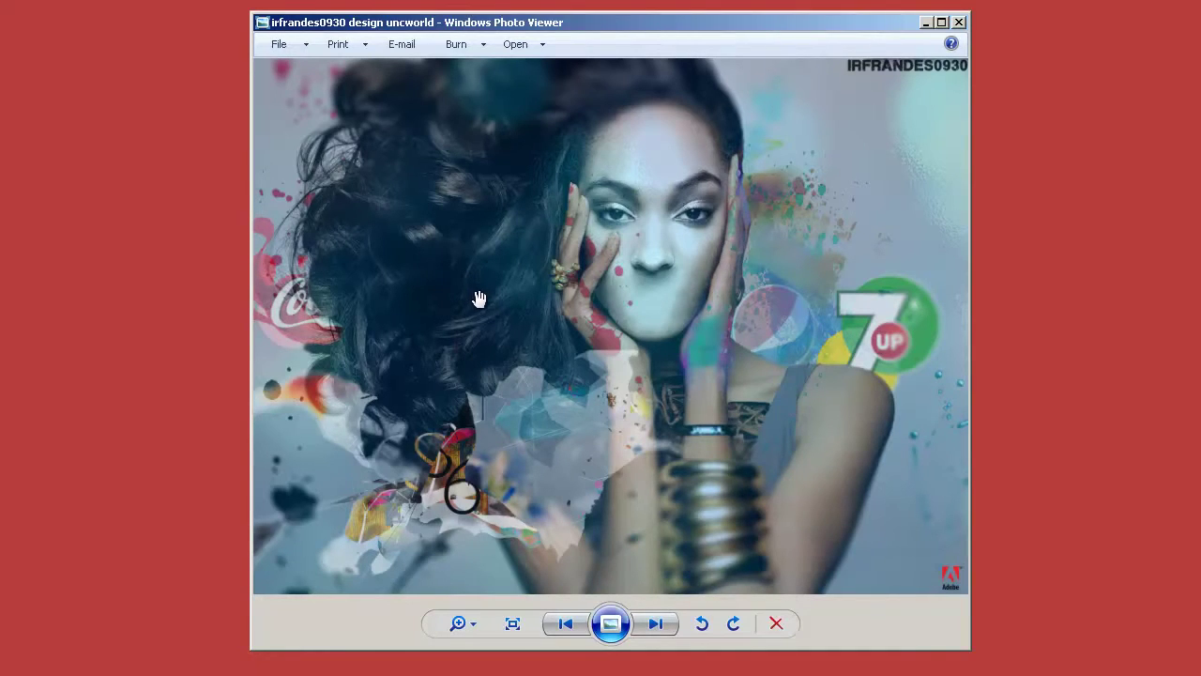
{"action": "left_click", "coordinate": [924, 26]}
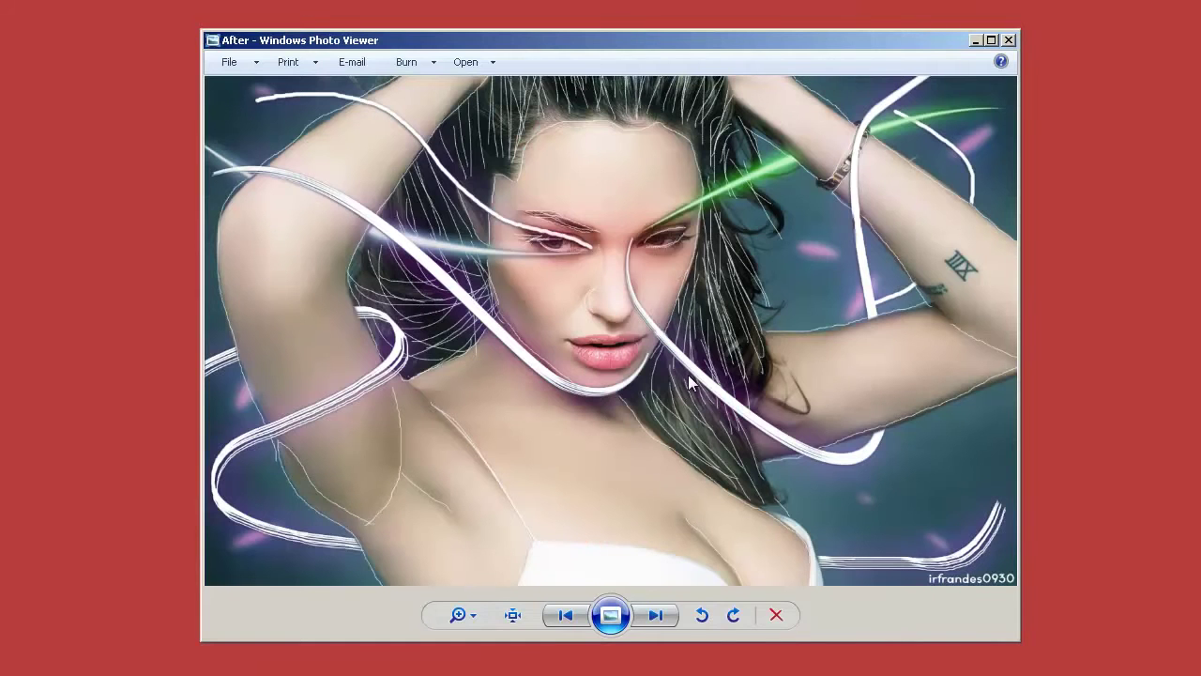
- Compare the After image with the Before photo, put the viewer away and switch to Photoshop
{"action": "key", "text": "Right"}
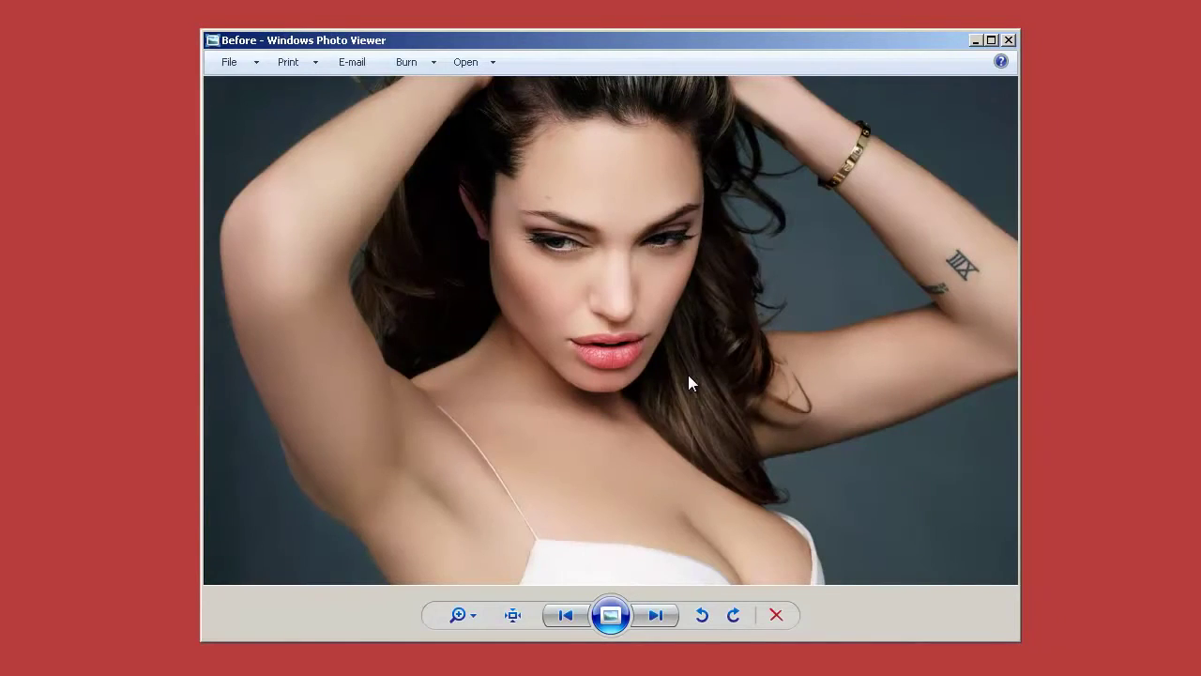
{"action": "key", "text": "Left"}
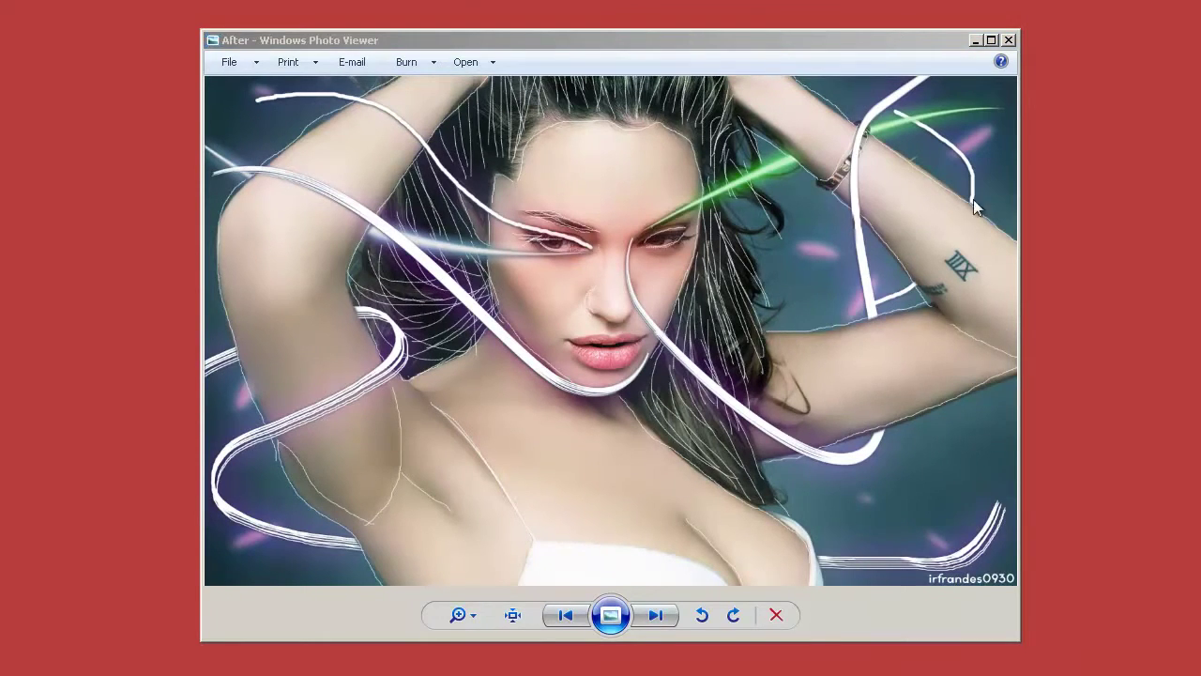
{"action": "left_click", "coordinate": [976, 40]}
{"action": "key", "text": "alt+Tab"}
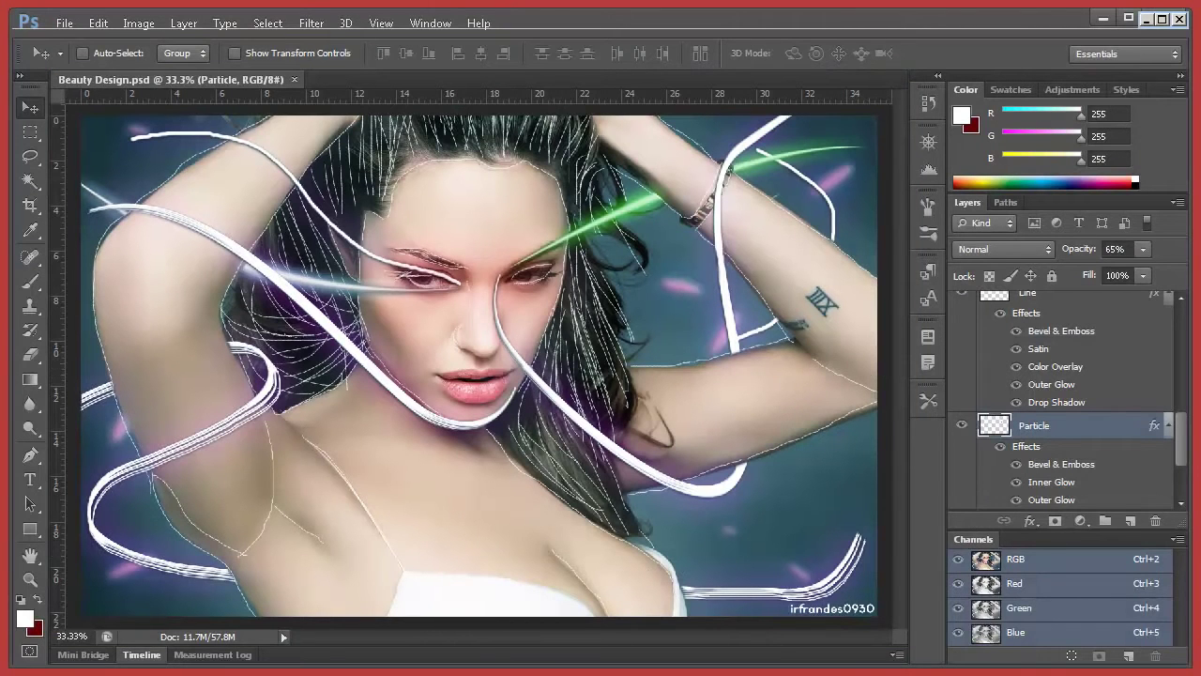
- Examine the layer stack of Beauty Design.psd, including the Particle, adjustment, Line and Effects layers
{"action": "left_click_drag", "start_coordinate": [1186, 441], "coordinate": [1182, 472]}
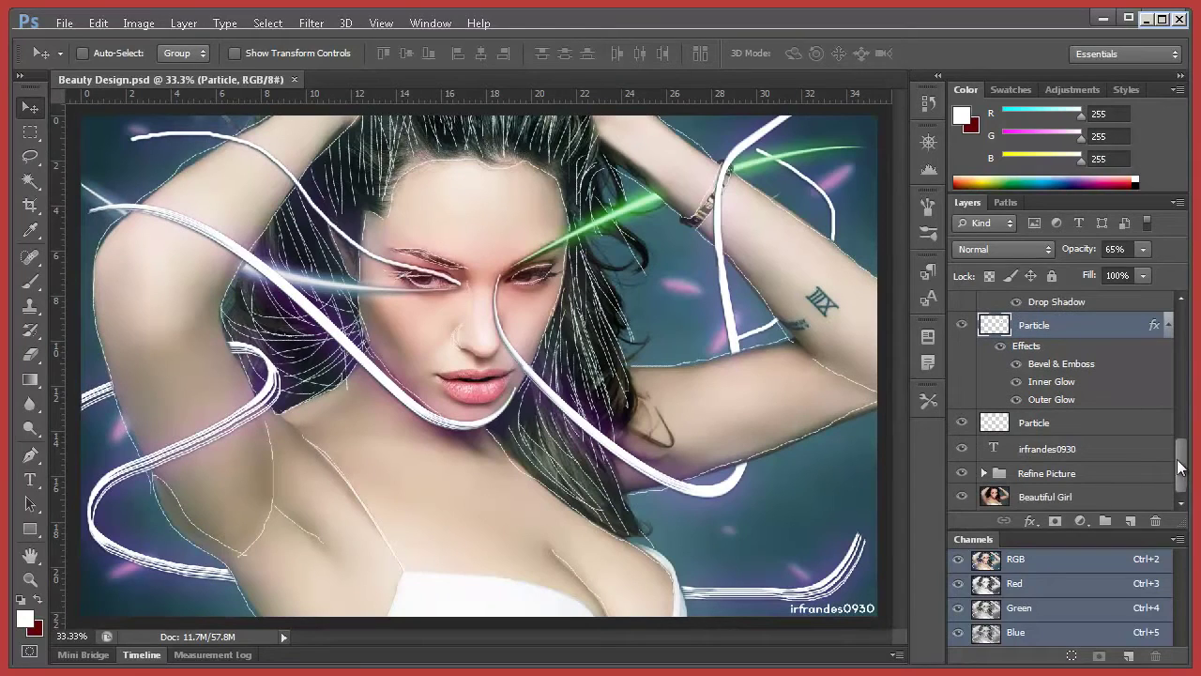
{"action": "right_click", "coordinate": [1103, 331]}
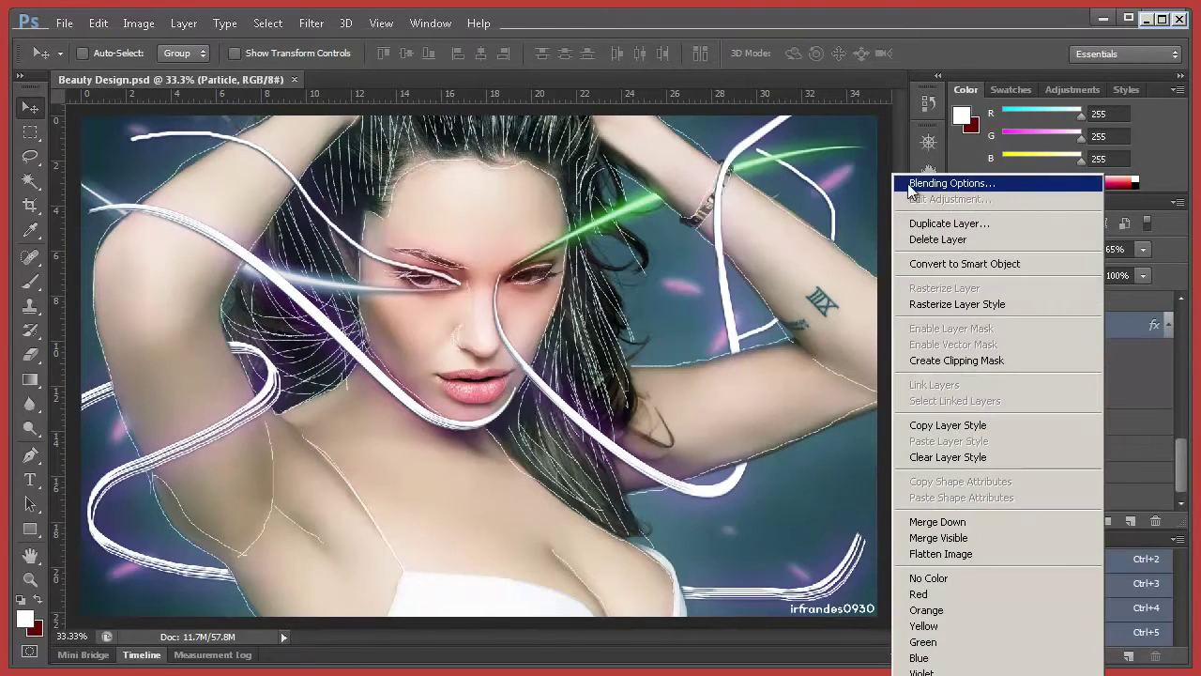
{"action": "left_click", "coordinate": [1113, 335]}
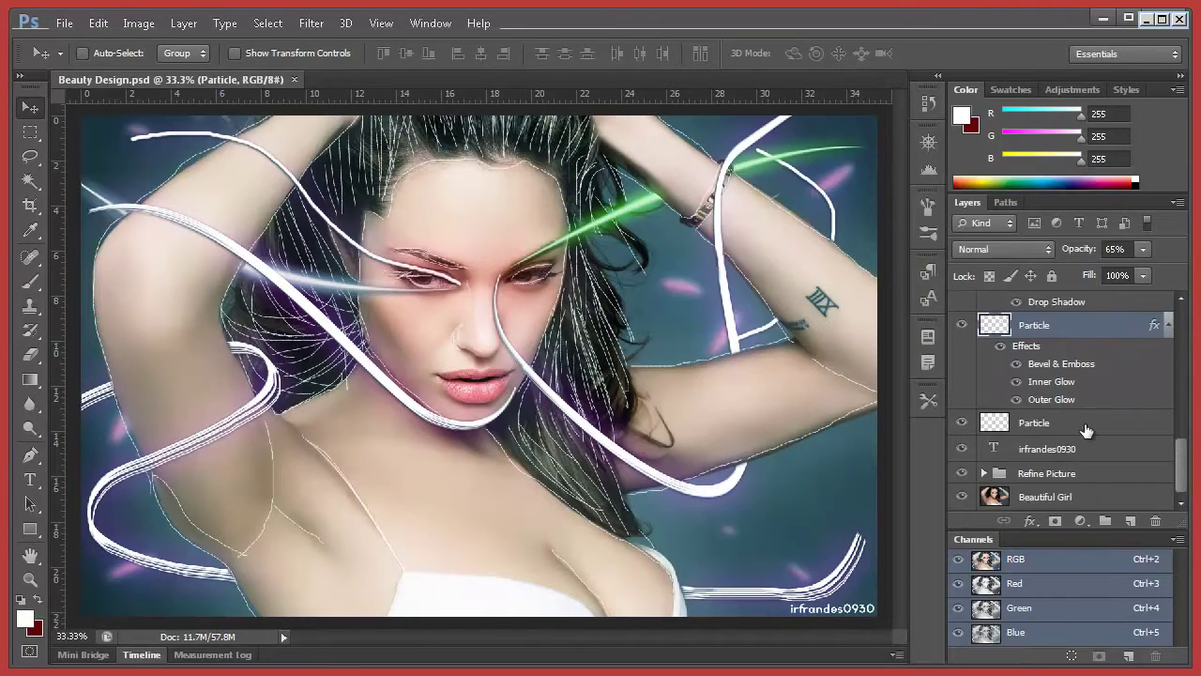
{"action": "left_click_drag", "start_coordinate": [1182, 456], "coordinate": [1181, 319]}
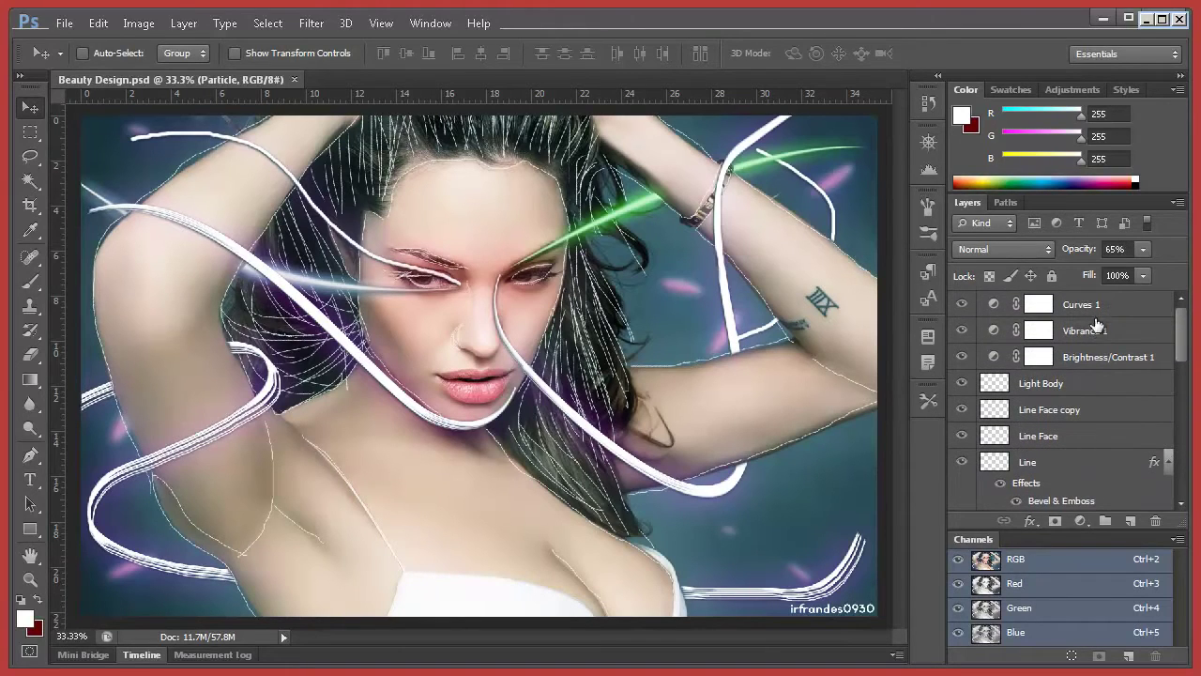
{"action": "left_click", "coordinate": [1094, 364]}
{"action": "scroll", "coordinate": [1069, 455], "scroll_direction": "down", "scroll_amount": 5}
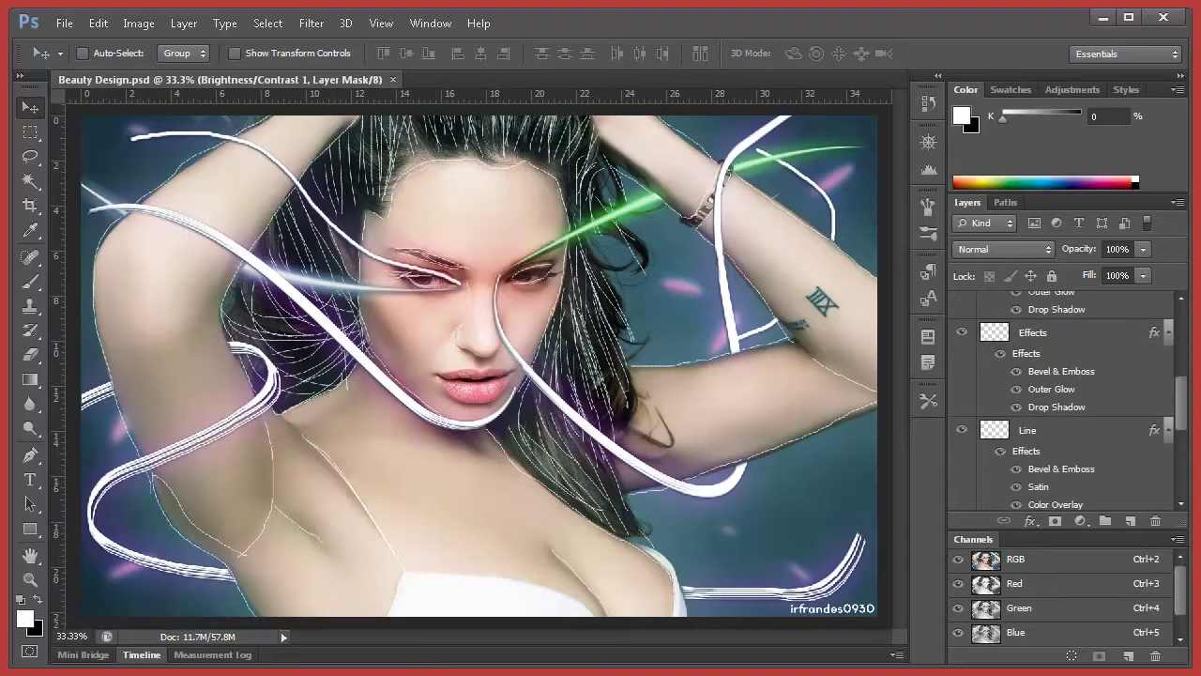
- Open the Before image from the Design Tutorial folder as a separate document in Photoshop
{"action": "left_click", "coordinate": [277, 668]}
{"action": "left_click_drag", "start_coordinate": [666, 218], "coordinate": [449, 74]}
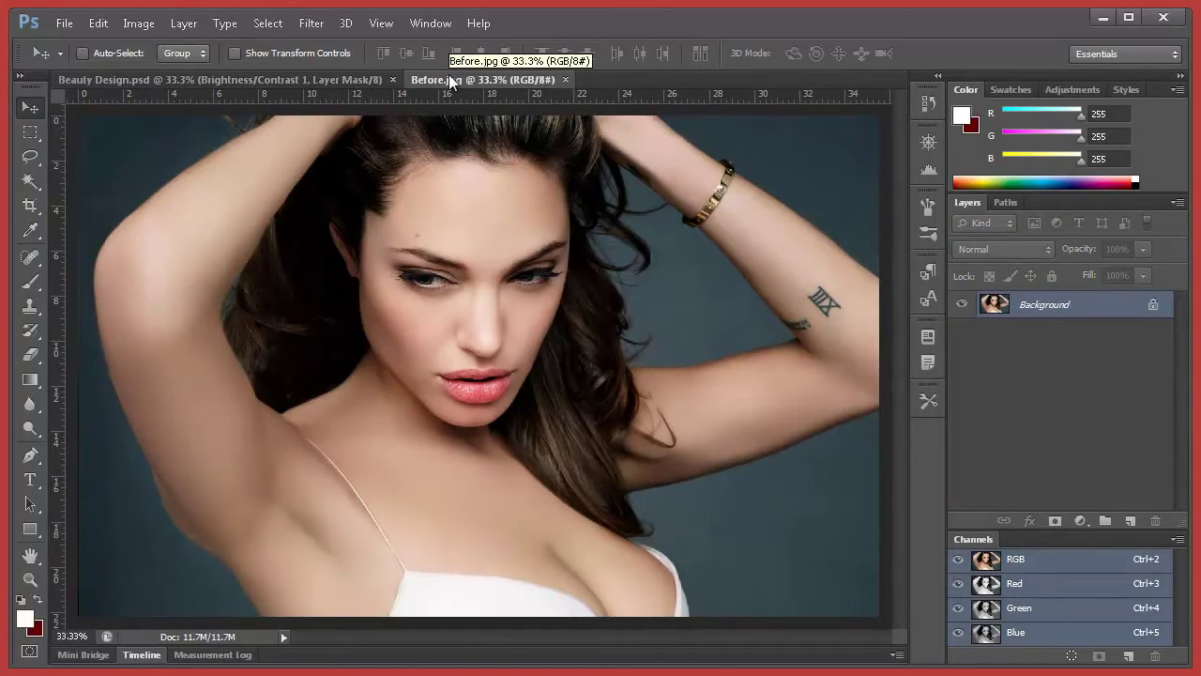
{"action": "key", "text": "alt+Tab"}
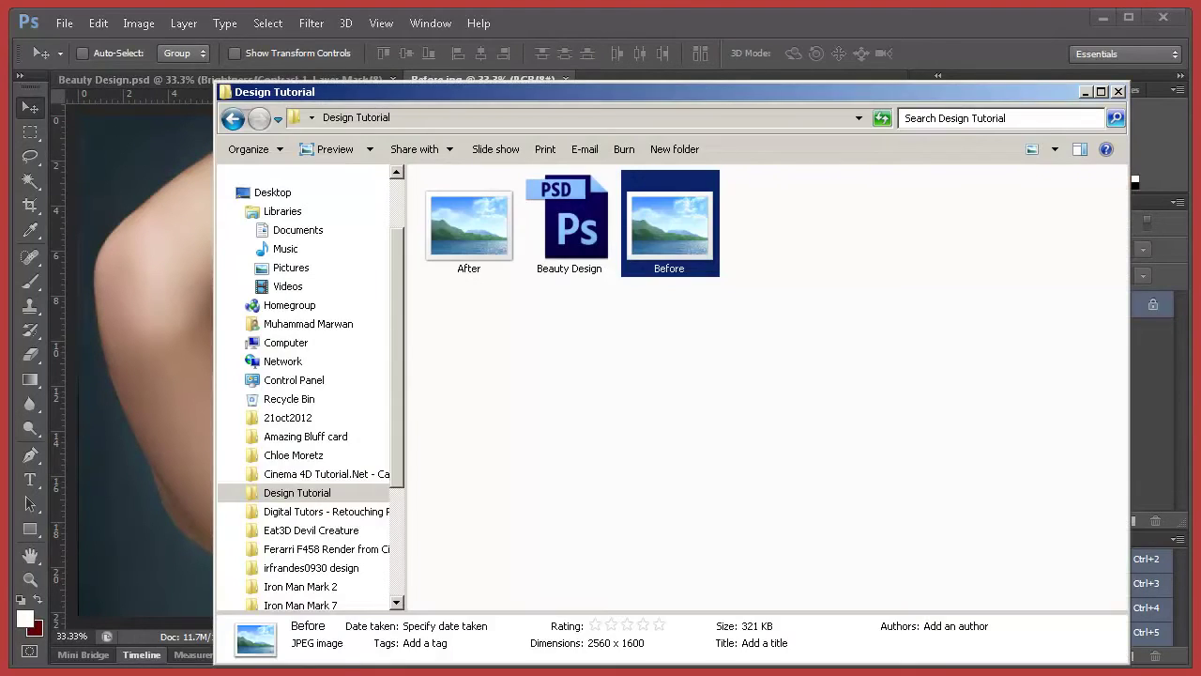
{"action": "key", "text": "alt+Tab"}
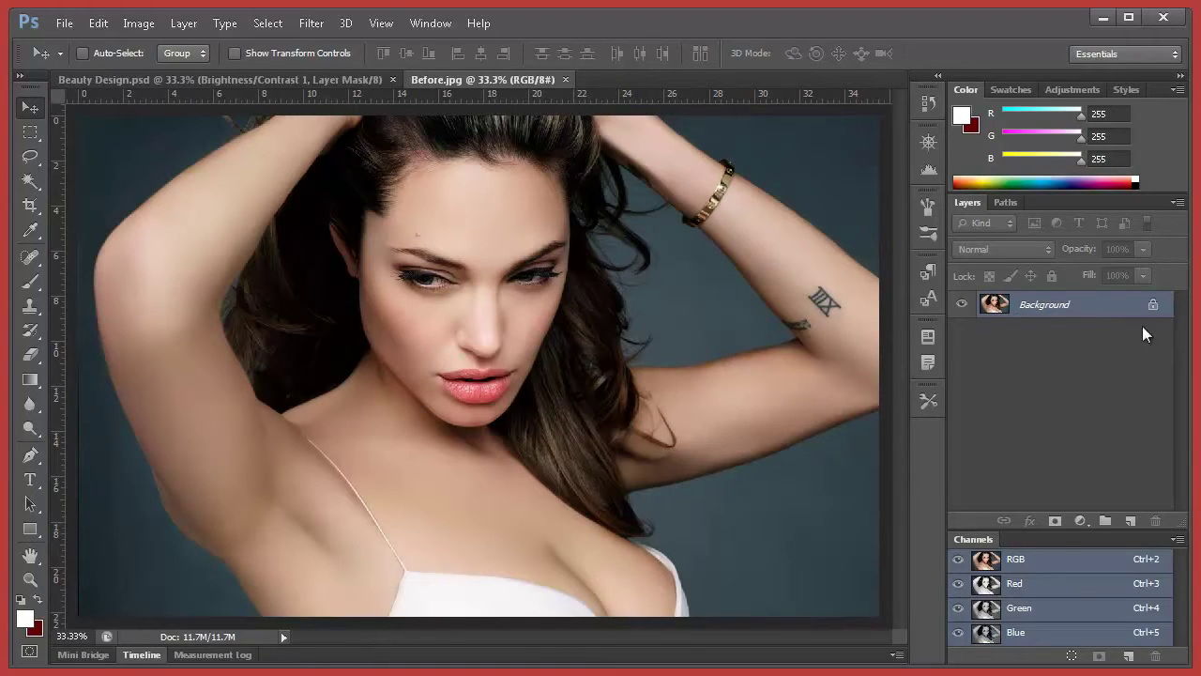
- Convert the locked Background into a regular layer named "Beautiful Young Girl"
{"action": "double_click", "coordinate": [1089, 315]}
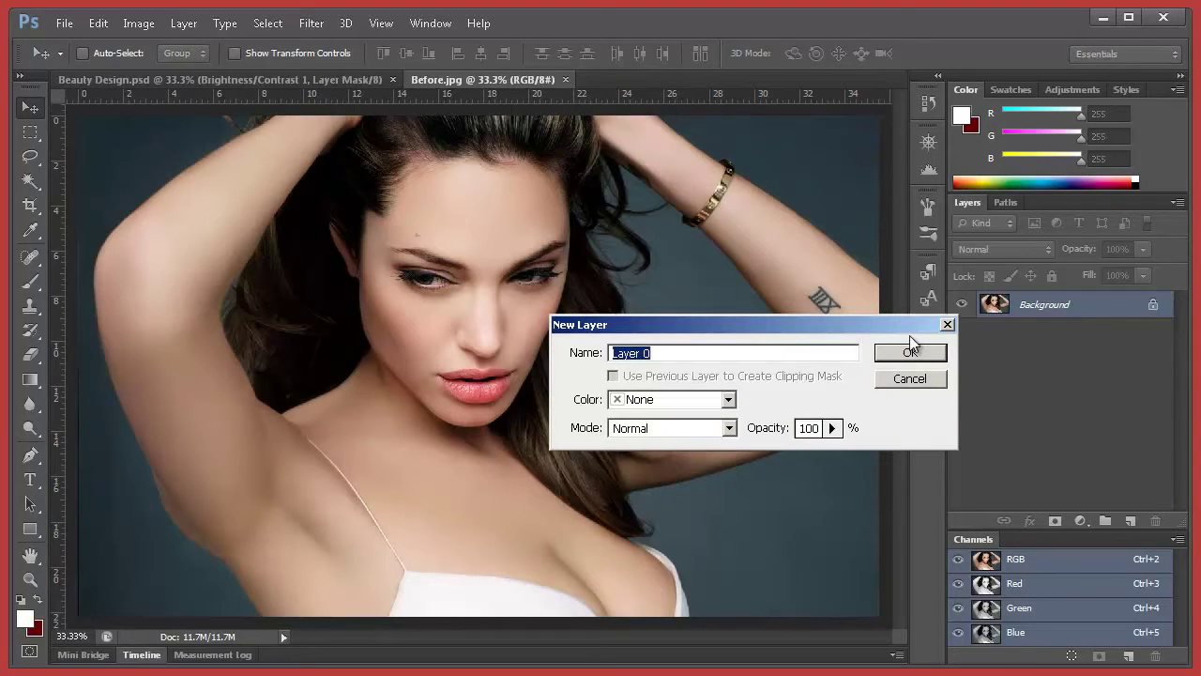
{"action": "type", "text": "Beau"}
{"action": "type", "text": "tiful Young Girl"}
{"action": "key", "text": "Return"}
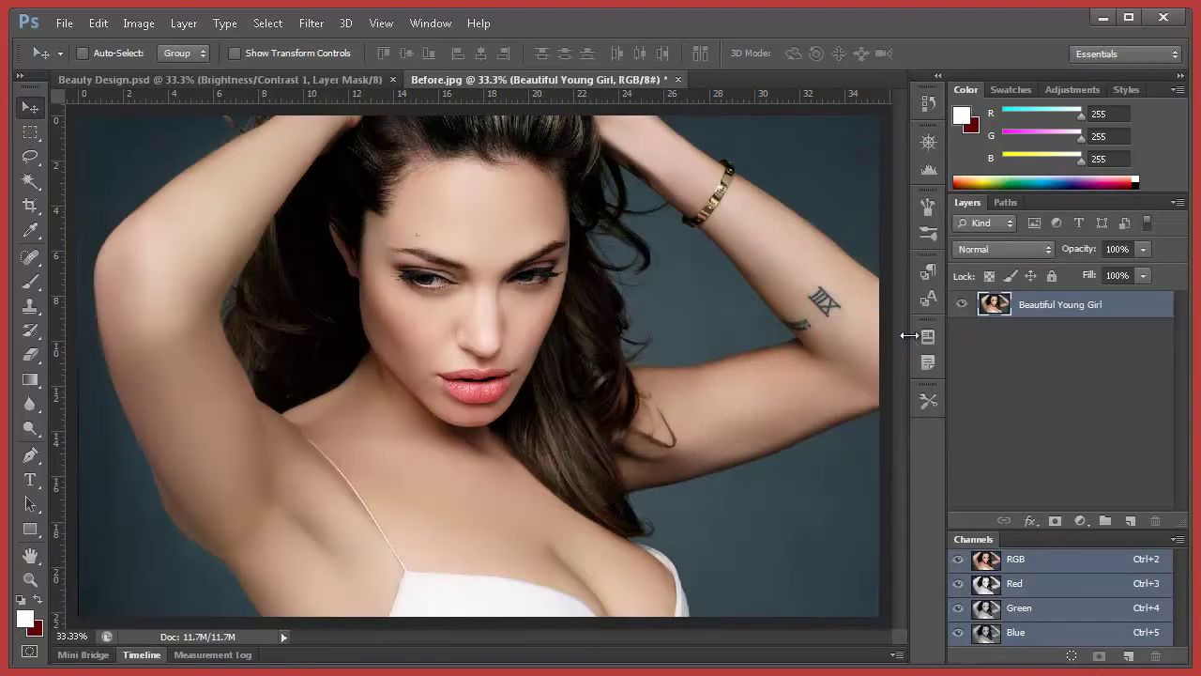
{"action": "left_click", "coordinate": [1062, 310], "text": "ctrl"}
{"action": "left_click", "coordinate": [1061, 310]}
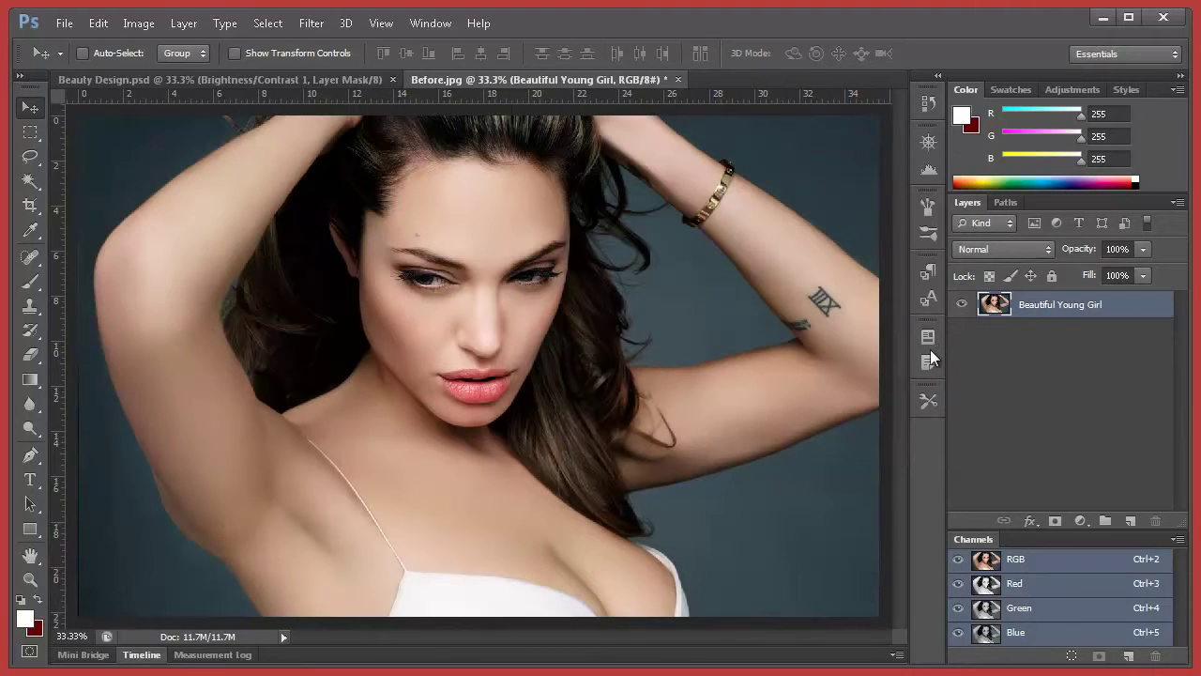
- Start a Curves adjustment on the photo and raise the RGB curve's midpoint to input 119, output 137
{"action": "left_click", "coordinate": [138, 22]}
{"action": "mouse_move", "coordinate": [188, 64]}
{"action": "left_click", "coordinate": [357, 99]}
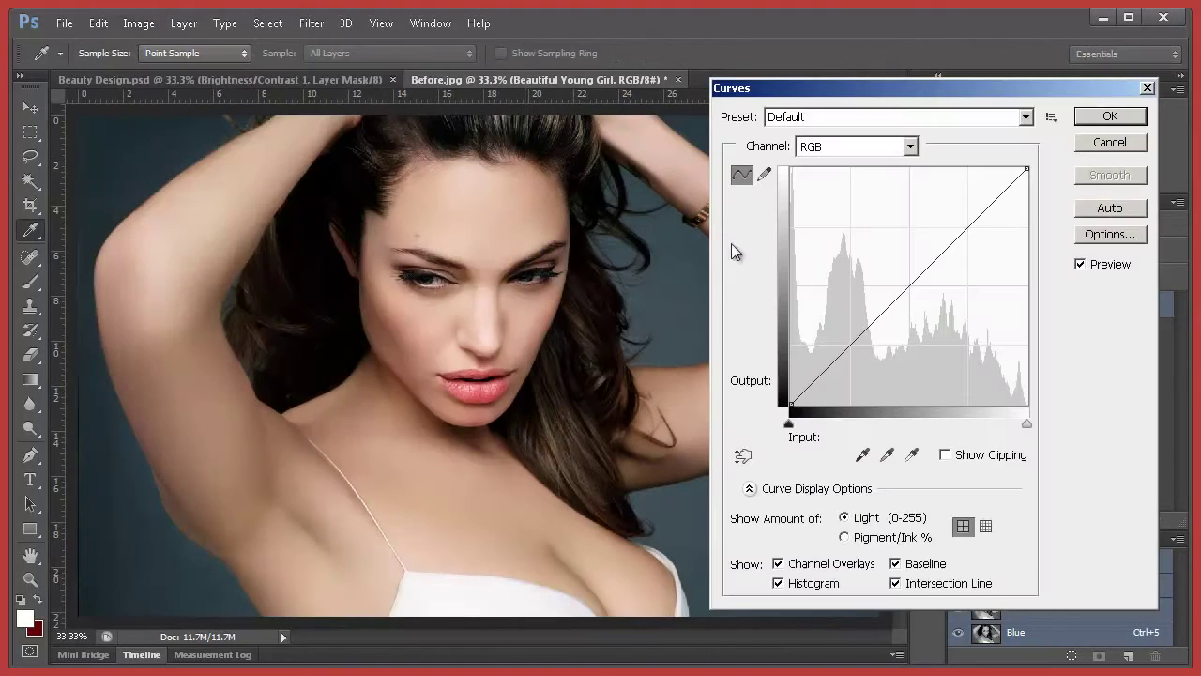
{"action": "left_click", "coordinate": [911, 280]}
{"action": "left_click_drag", "start_coordinate": [911, 281], "coordinate": [901, 278]}
- Lower the Green curve to input 137, output 126 and the Red curve to input 149, output 118, and apply the Curves adjustment
{"action": "left_click", "coordinate": [909, 147]}
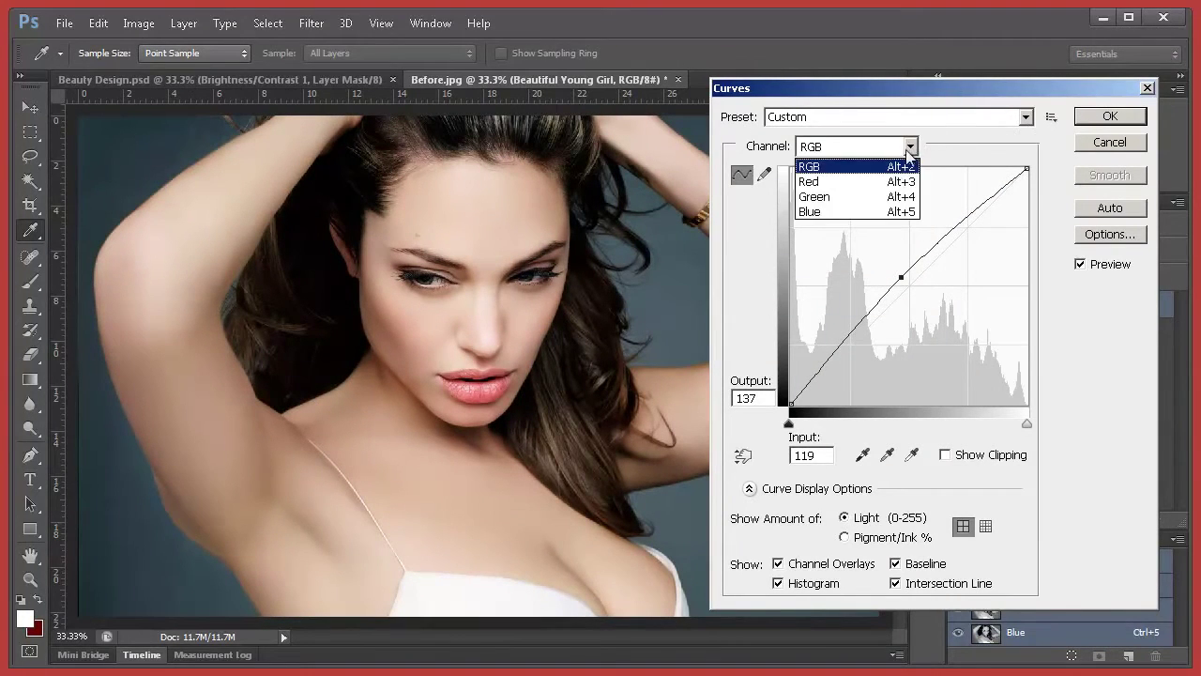
{"action": "left_click", "coordinate": [879, 197]}
{"action": "left_click_drag", "start_coordinate": [915, 287], "coordinate": [917, 287]}
{"action": "left_click", "coordinate": [909, 146]}
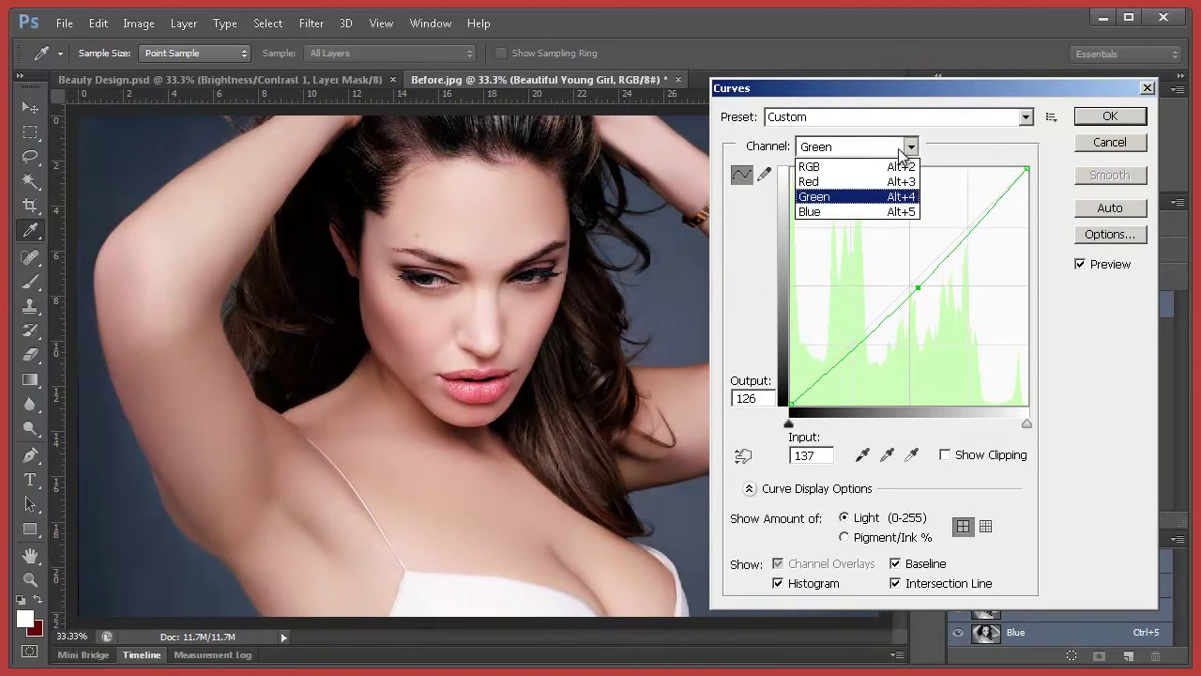
{"action": "left_click", "coordinate": [849, 182]}
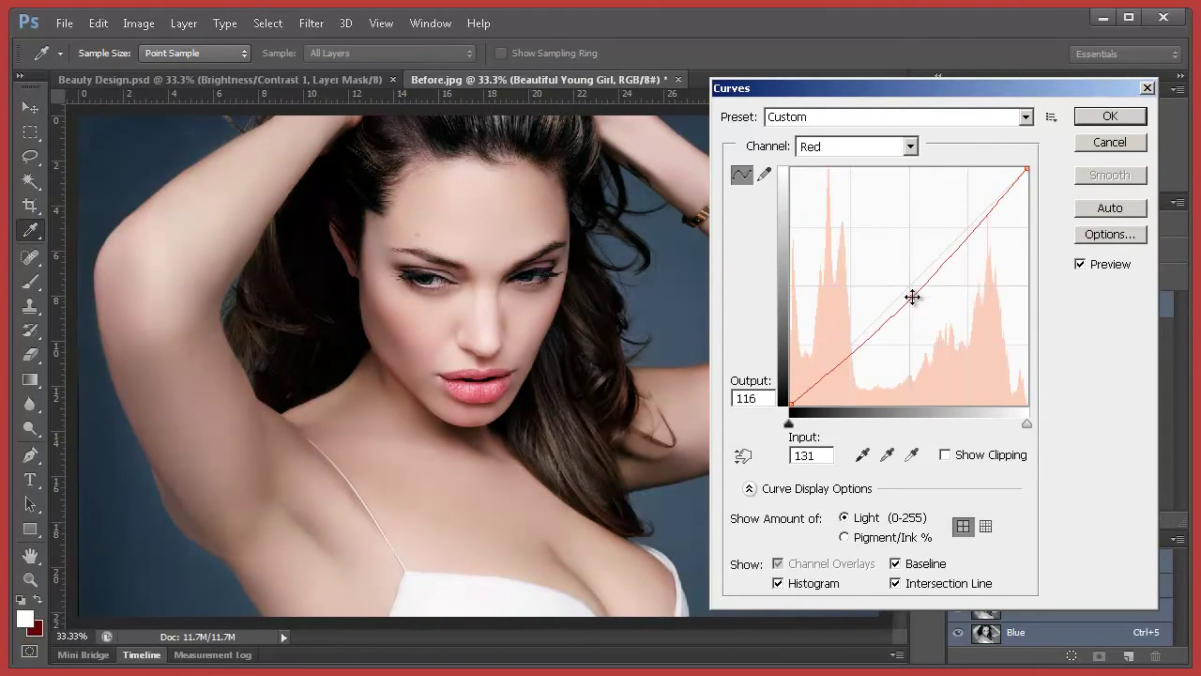
{"action": "left_click_drag", "start_coordinate": [915, 288], "coordinate": [929, 294]}
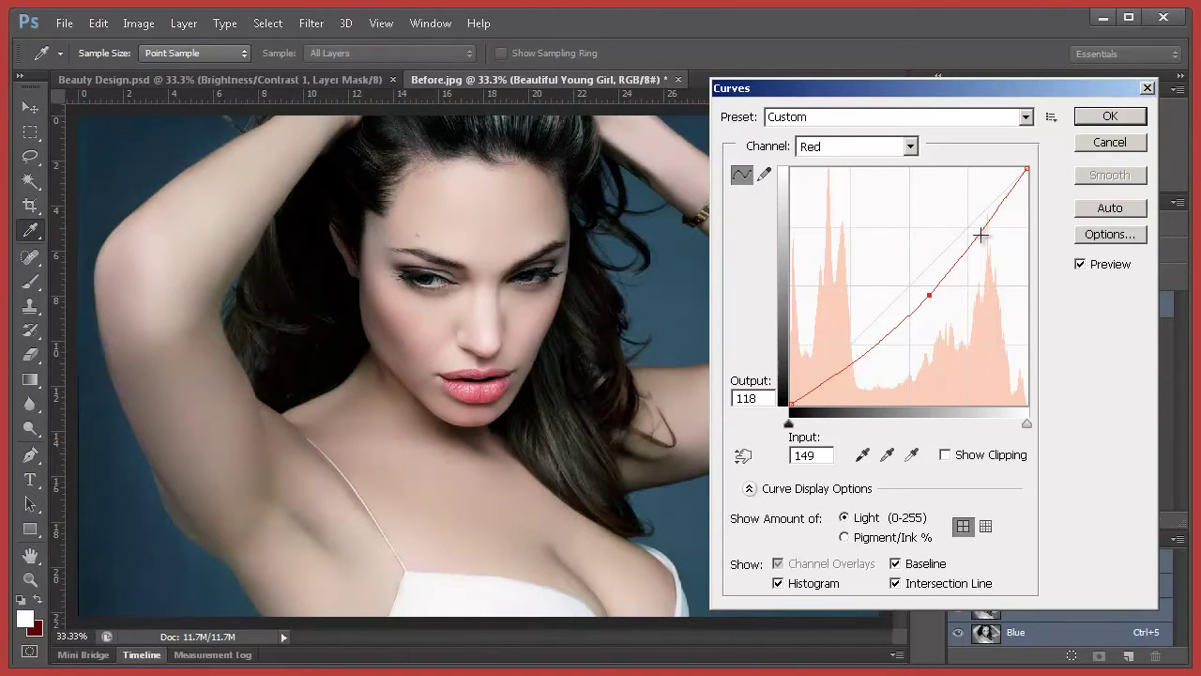
{"action": "left_click", "coordinate": [1088, 116]}
{"action": "key", "text": "v"}
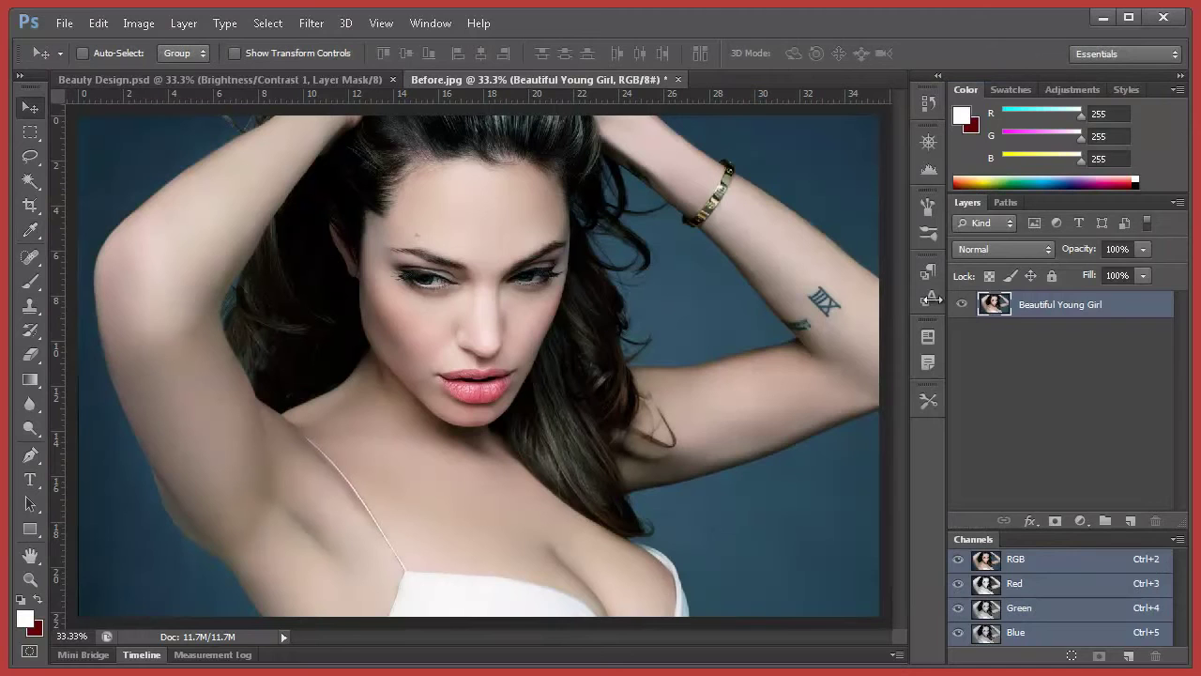
- Toggle the Curves adjustment off and on to compare the photo before and after
{"action": "key", "text": "ctrl+z"}
{"action": "key", "text": "ctrl+z"}
{"action": "key", "text": "ctrl+z"}
- Apply an Exposure adjustment to the photo with exposure +0.27 and offset -0.0081
{"action": "left_click", "coordinate": [130, 25]}
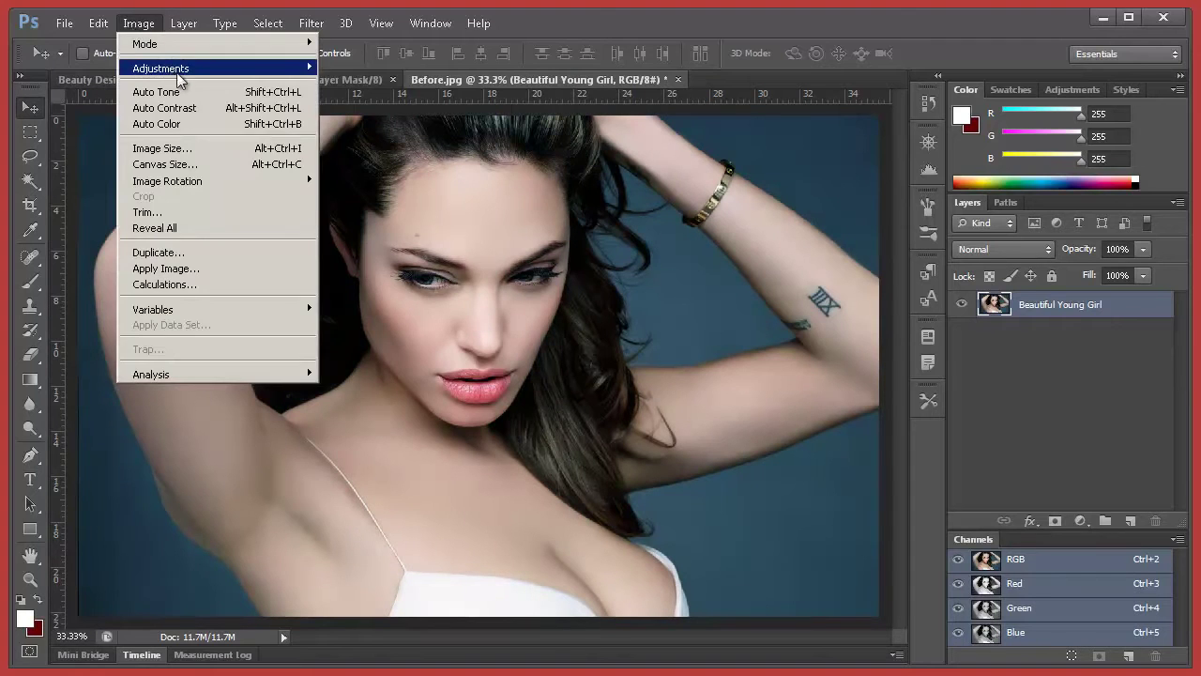
{"action": "mouse_move", "coordinate": [161, 66]}
{"action": "left_click", "coordinate": [342, 114]}
{"action": "left_click_drag", "start_coordinate": [870, 282], "coordinate": [874, 281]}
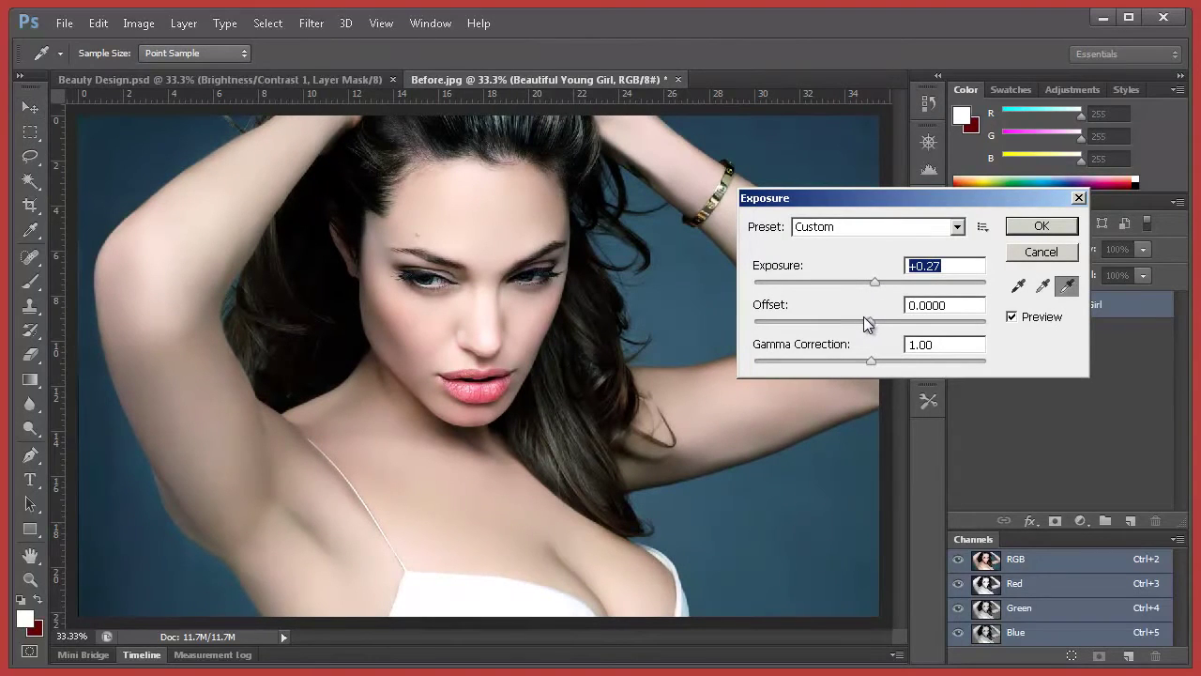
{"action": "left_click_drag", "start_coordinate": [868, 322], "coordinate": [871, 330]}
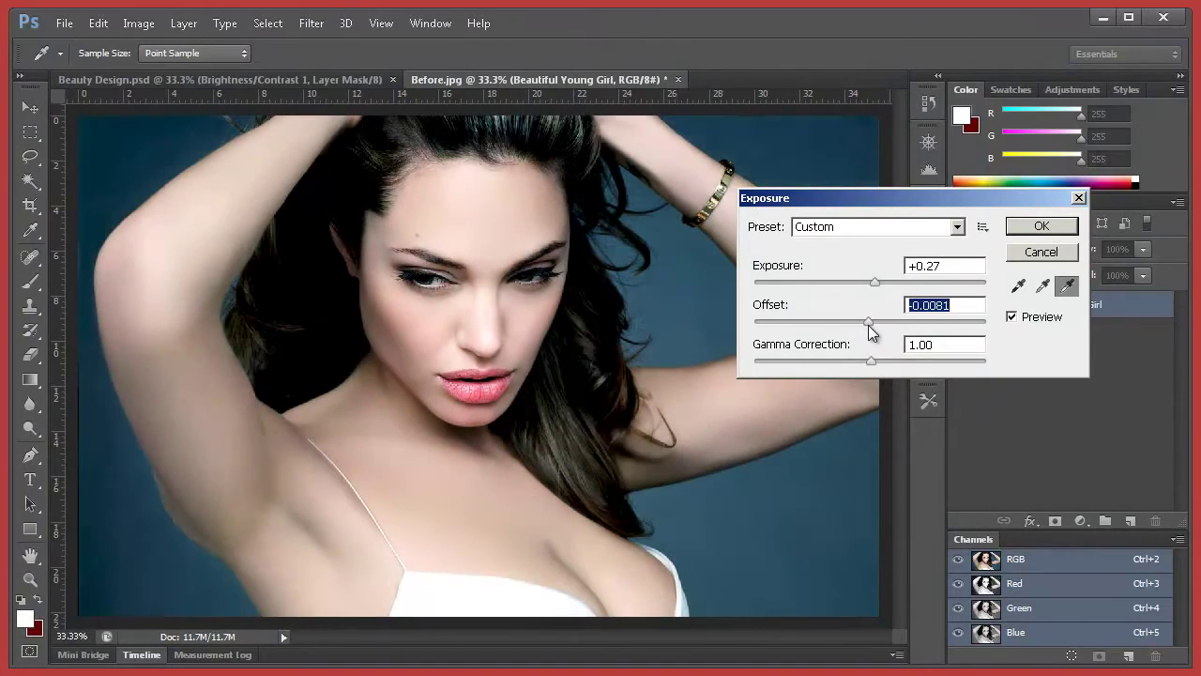
{"action": "left_click", "coordinate": [1023, 228]}
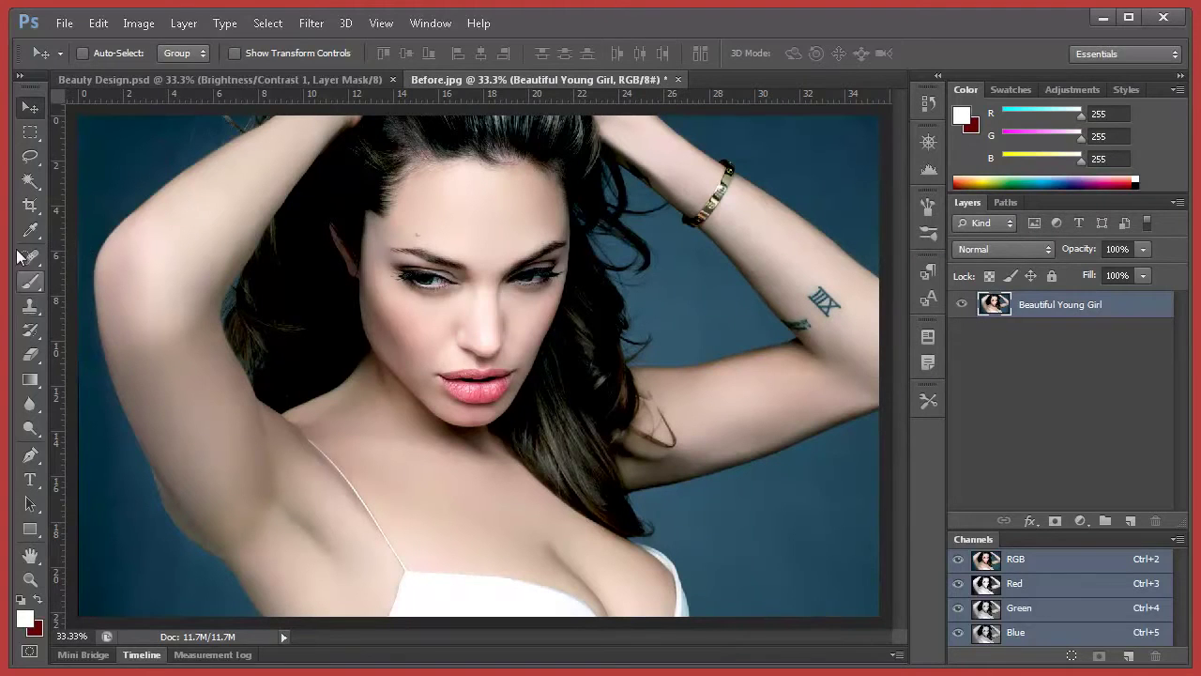
- Check the finished Beauty Design.psd for reference, and add a layer named "Particle" above the photo in Before.jpg
{"action": "left_click", "coordinate": [174, 78]}
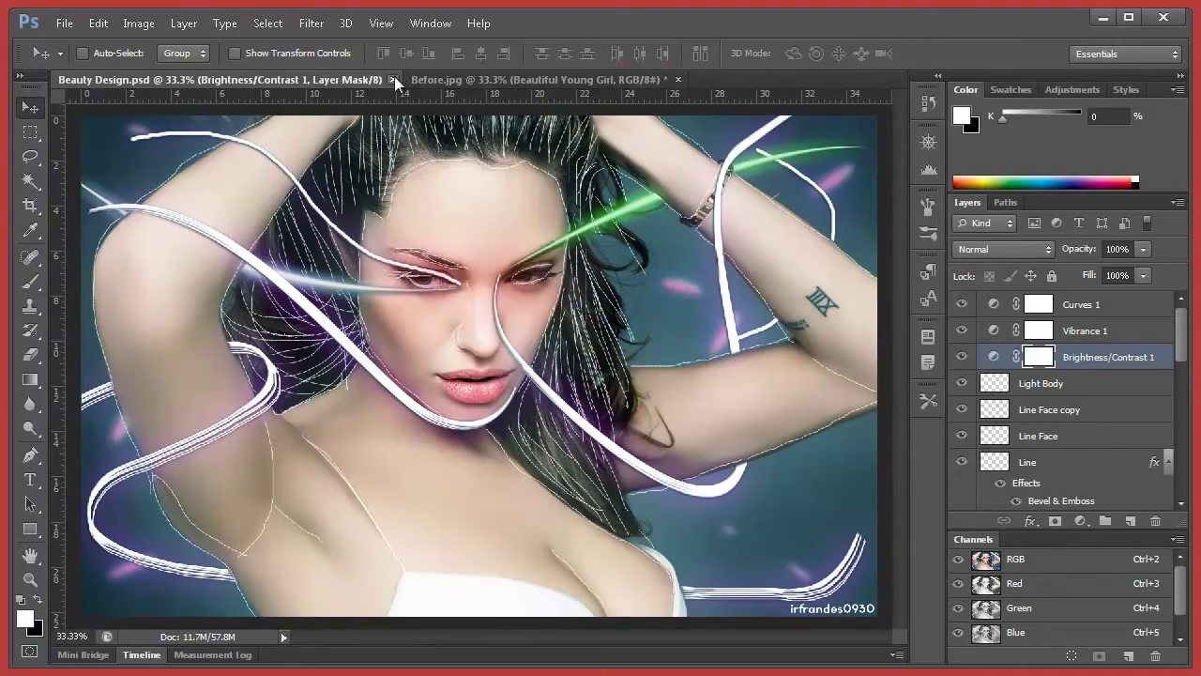
{"action": "left_click", "coordinate": [460, 83]}
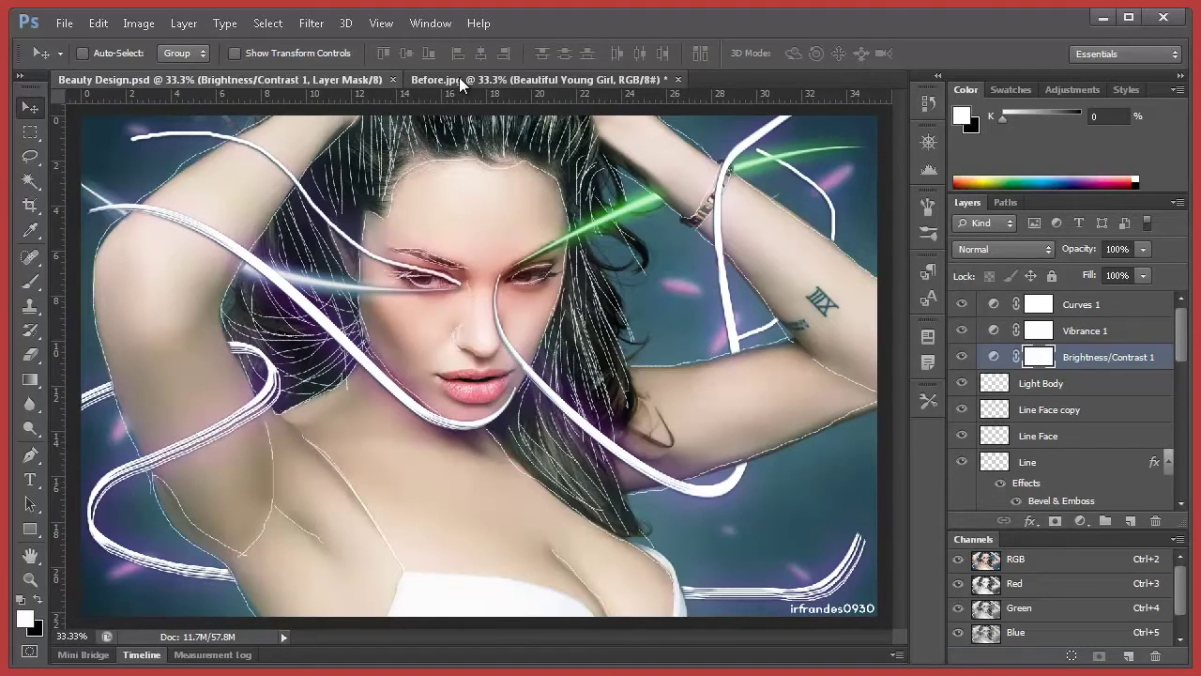
{"action": "left_click", "coordinate": [1131, 521]}
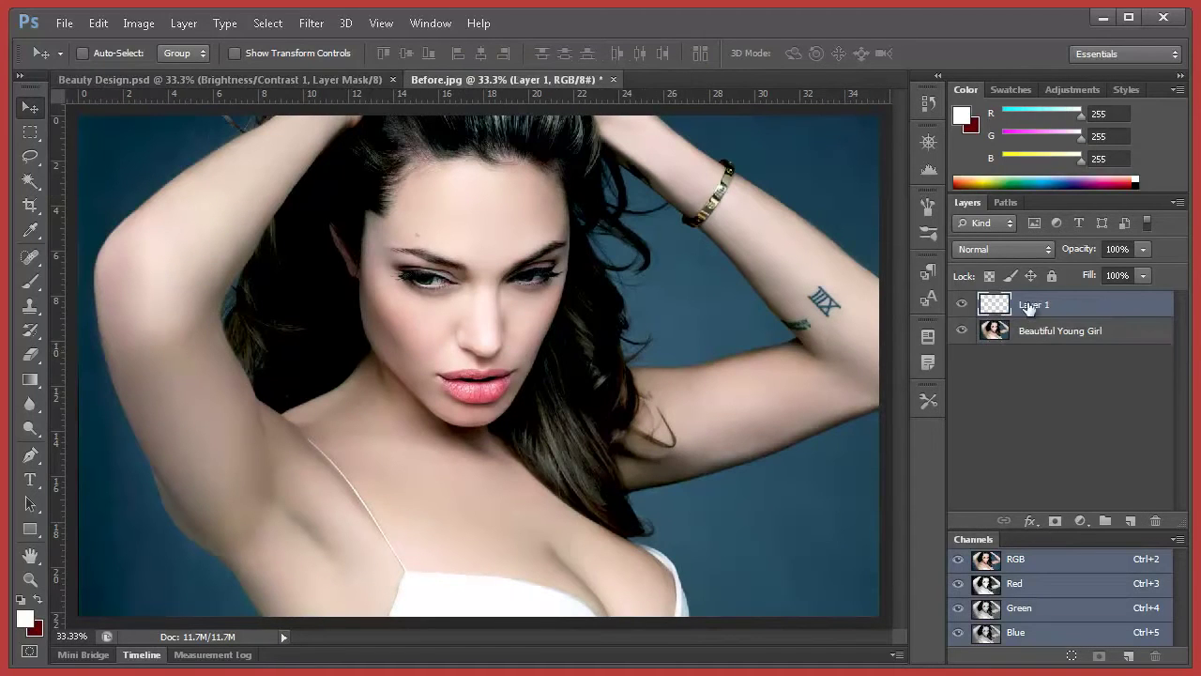
{"action": "double_click", "coordinate": [1034, 304]}
{"action": "type", "text": "Particle"}
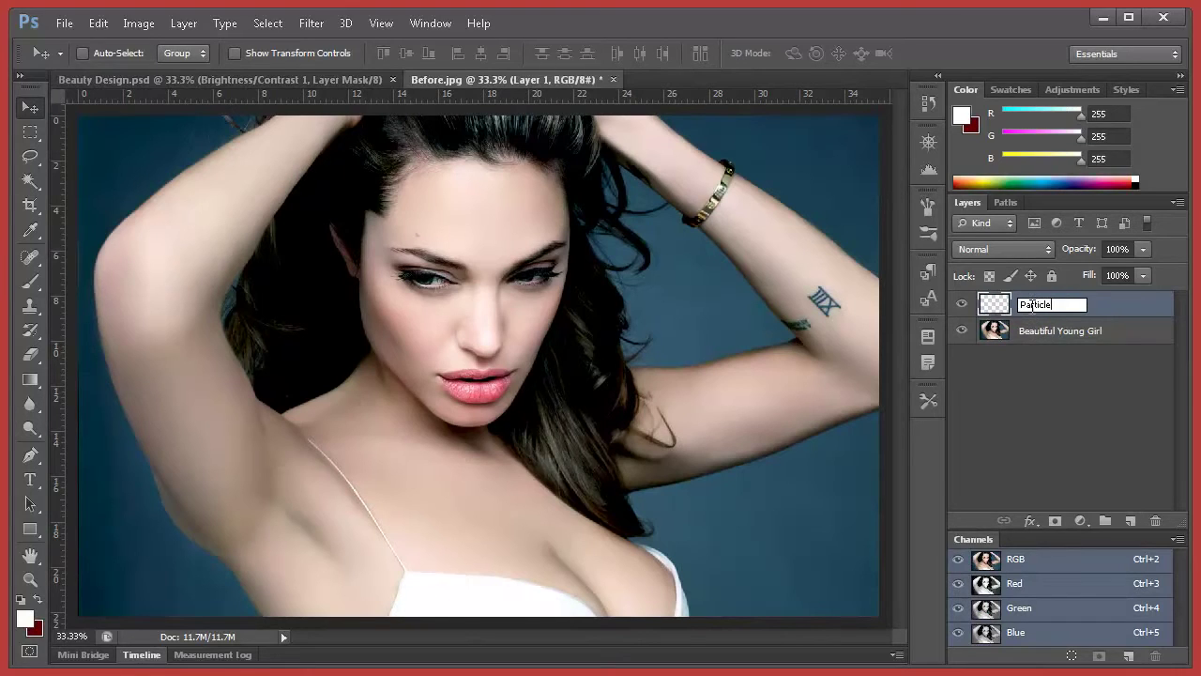
{"action": "key", "text": "Return"}
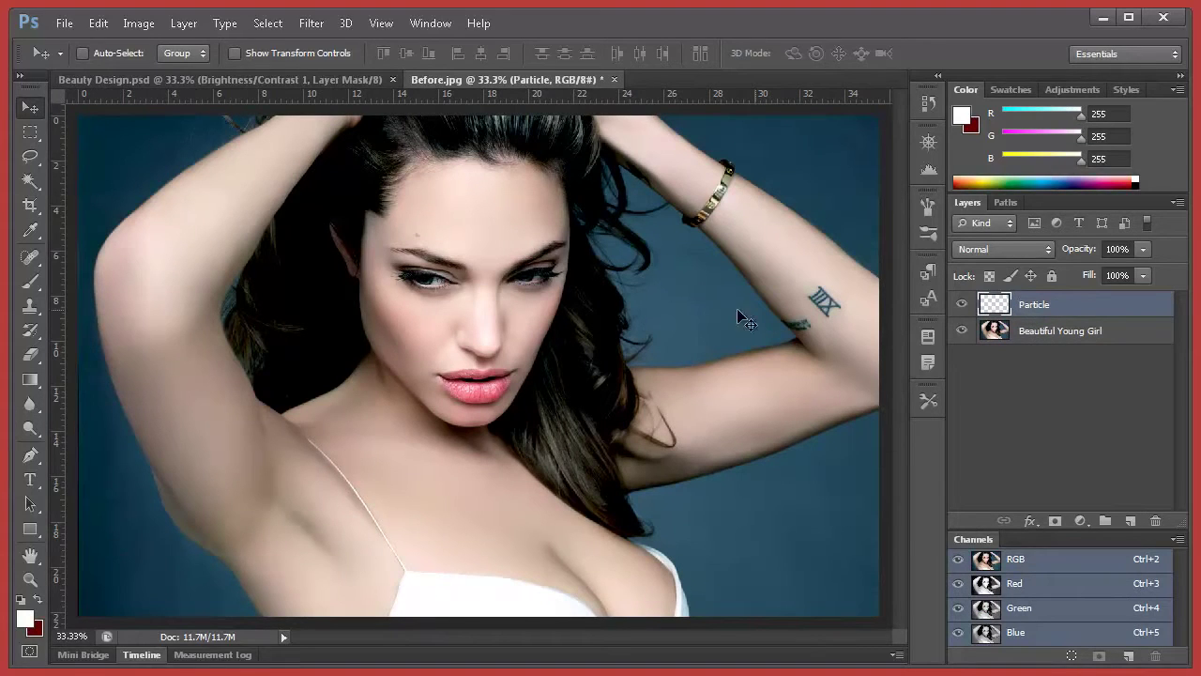
- Draw a small closed leaf-shaped path with the Pen tool on the blue background between the hair and the tattooed arm
{"action": "left_click", "coordinate": [32, 457]}
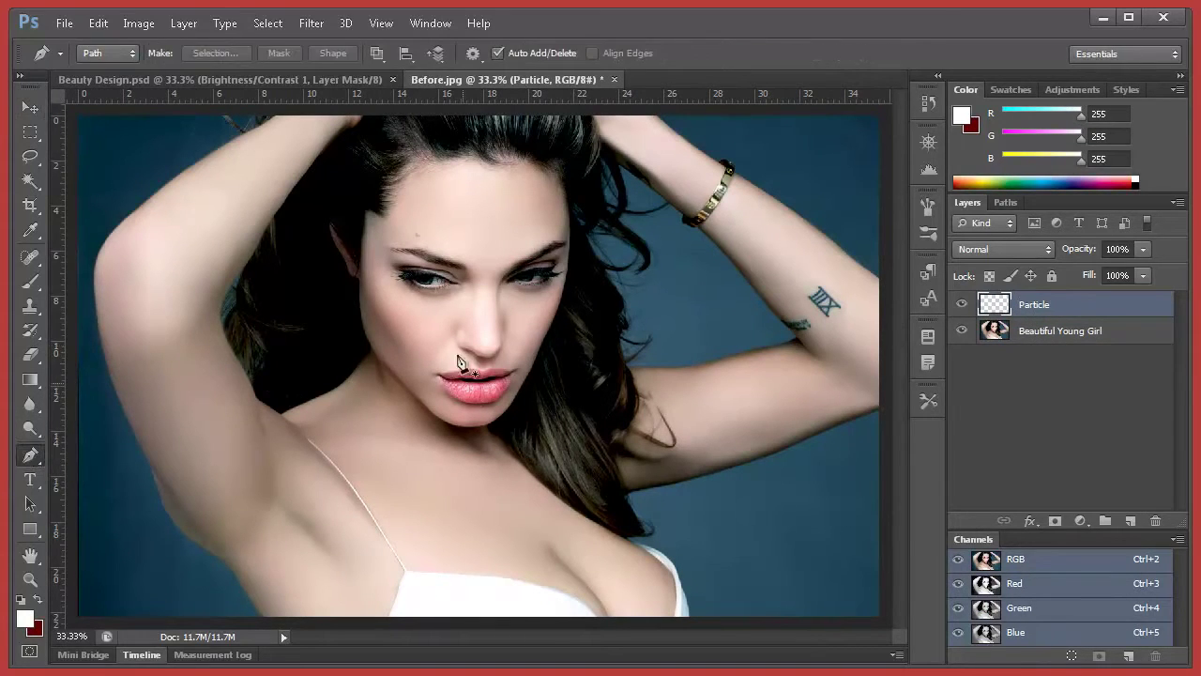
{"action": "left_click", "coordinate": [661, 288]}
{"action": "left_click", "coordinate": [726, 286]}
{"action": "left_click_drag", "start_coordinate": [758, 300], "coordinate": [766, 300]}
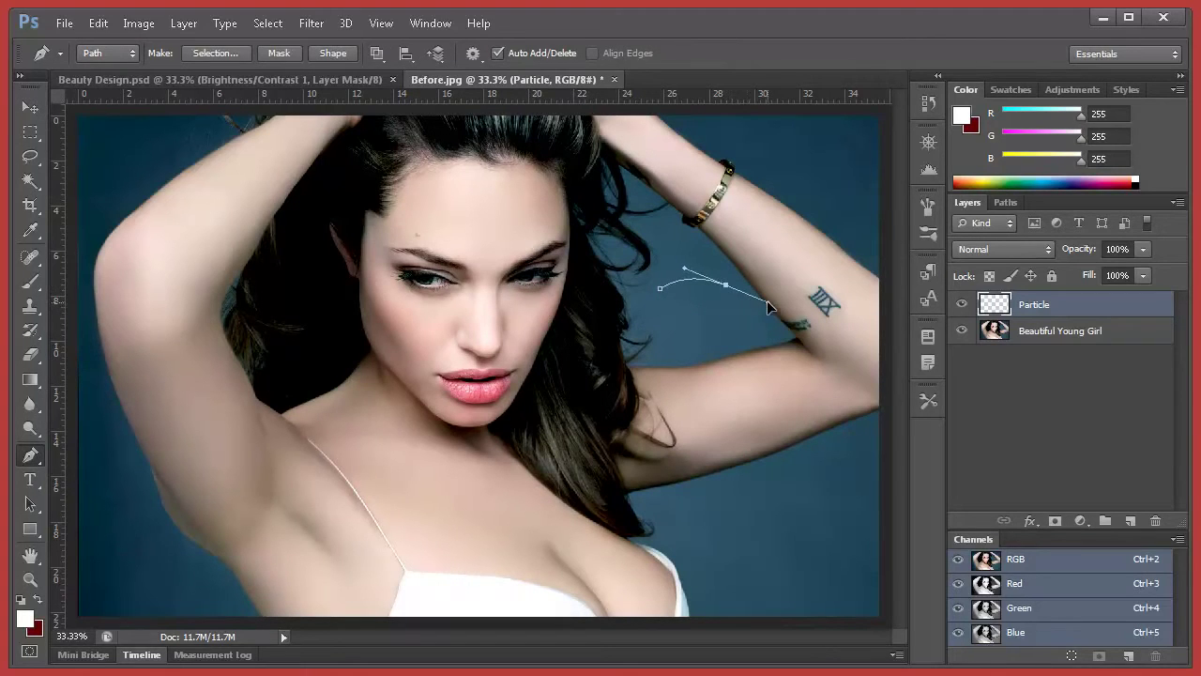
{"action": "left_click", "coordinate": [661, 288]}
{"action": "left_click_drag", "start_coordinate": [660, 291], "coordinate": [692, 273]}
- Fill the leaf-shaped path with magenta e900fe in Normal mode at 100% opacity, and delete the path
{"action": "right_click", "coordinate": [724, 297]}
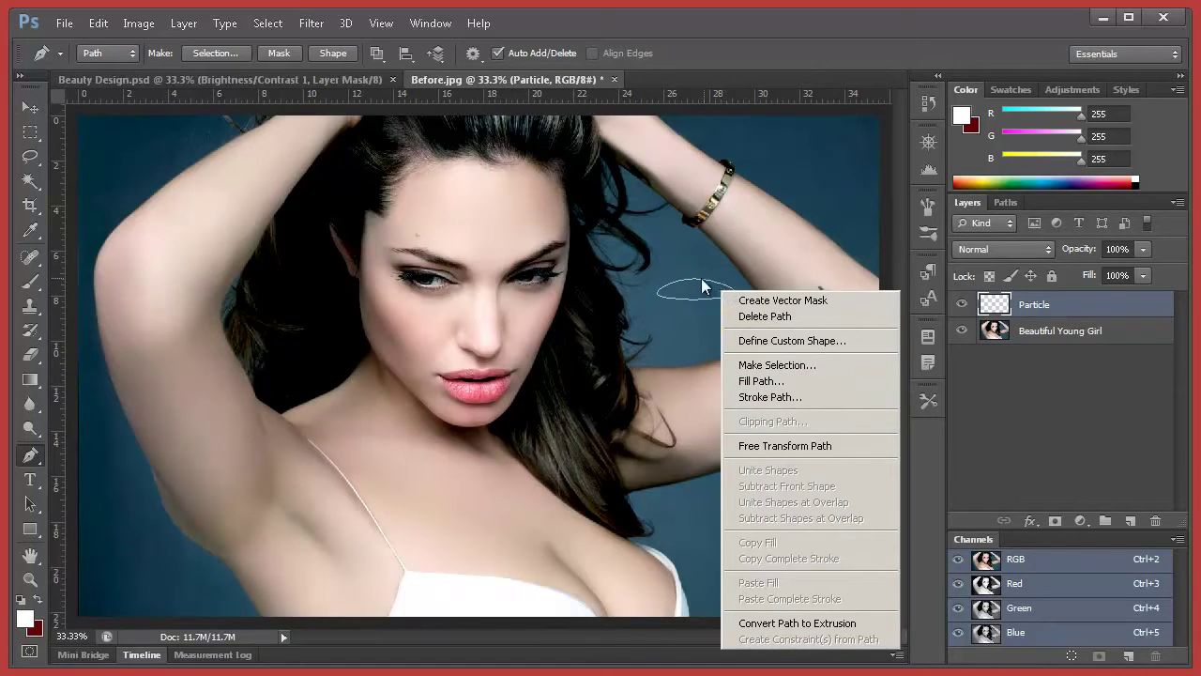
{"action": "left_click", "coordinate": [771, 383]}
{"action": "left_click", "coordinate": [963, 222]}
{"action": "left_click", "coordinate": [965, 222]}
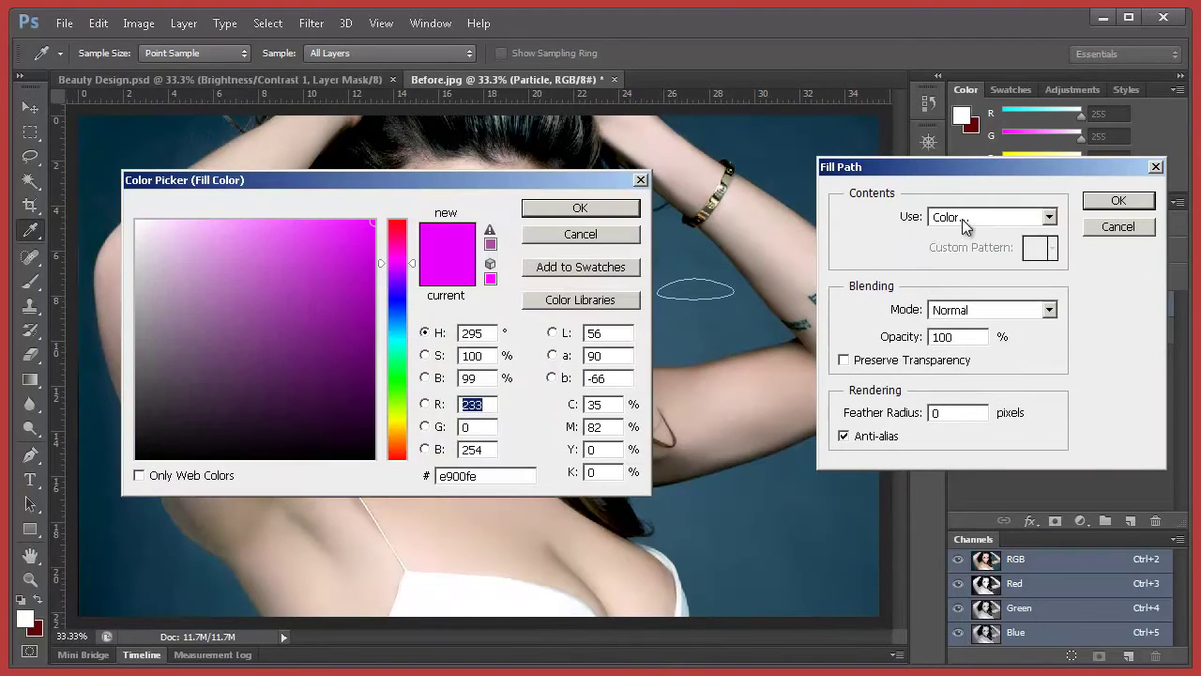
{"action": "left_click_drag", "start_coordinate": [553, 180], "coordinate": [666, 205]}
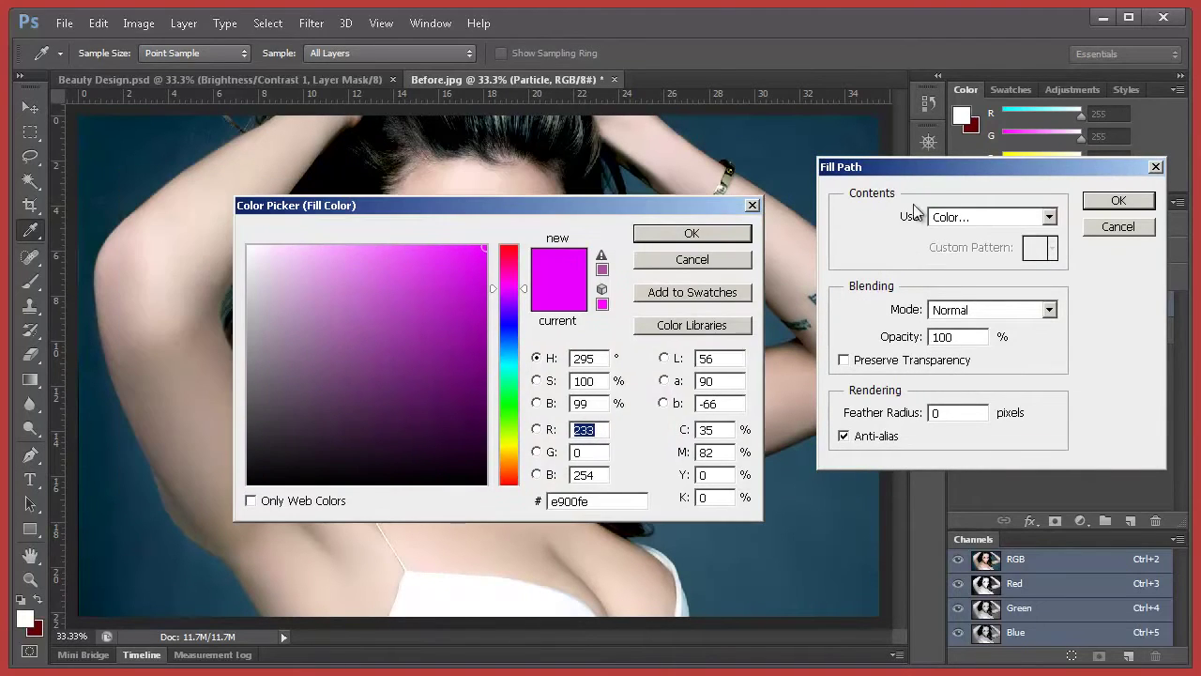
{"action": "left_click", "coordinate": [752, 205]}
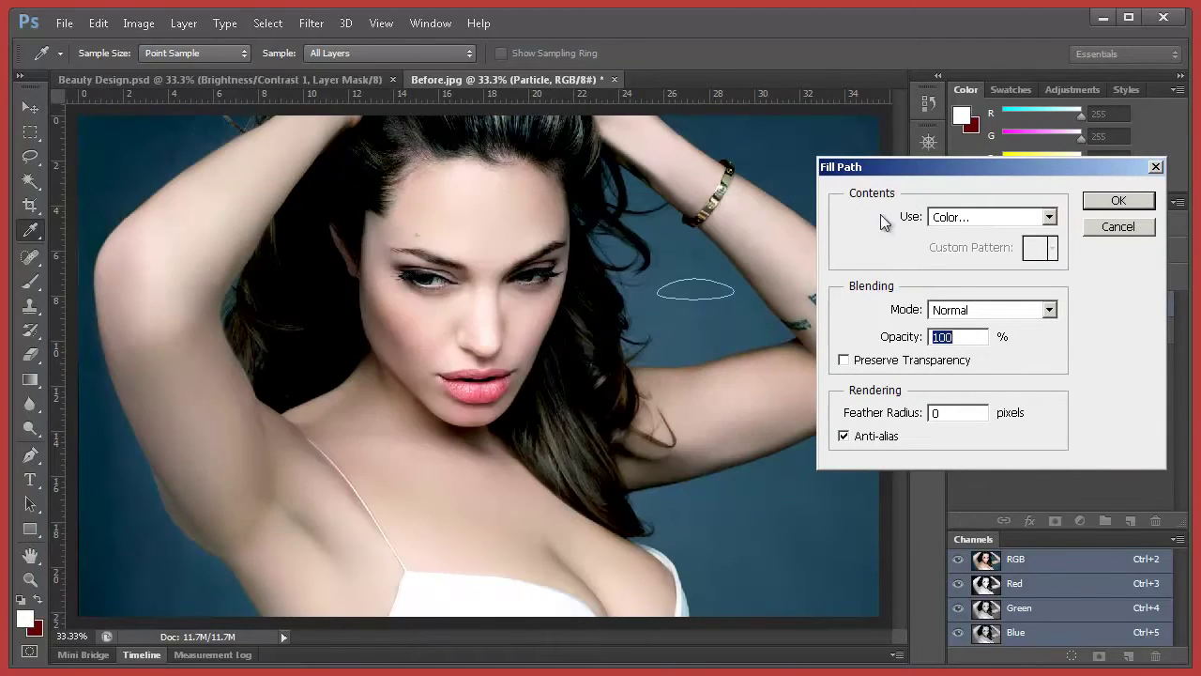
{"action": "left_click", "coordinate": [981, 217]}
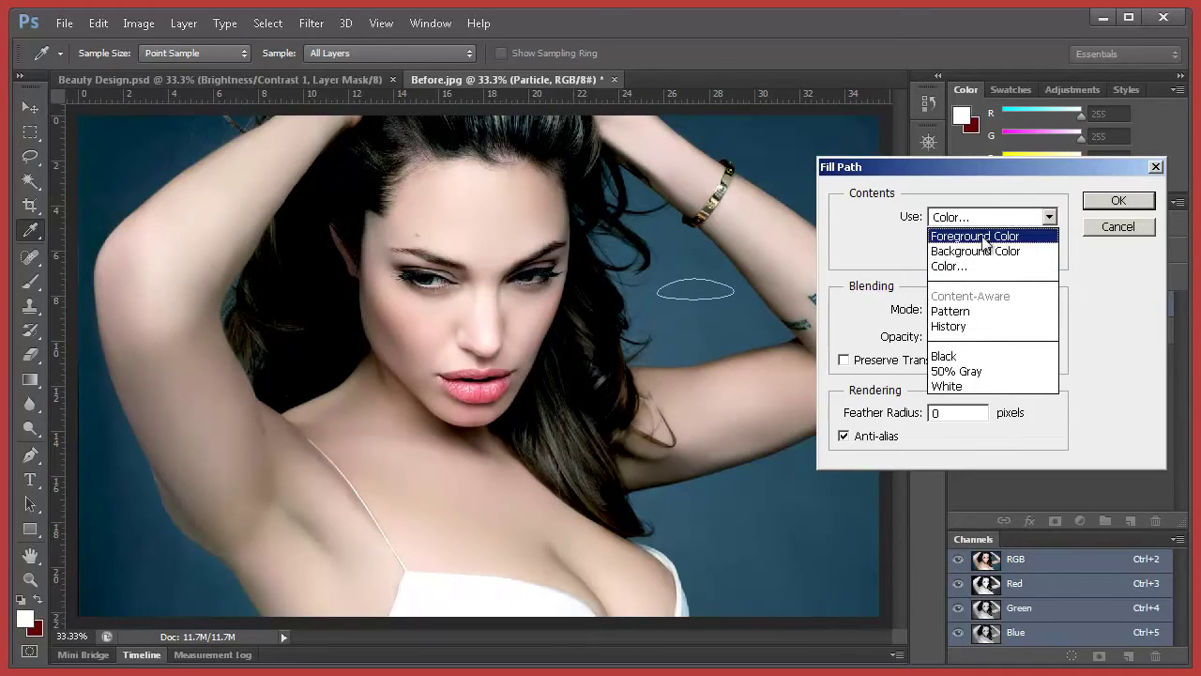
{"action": "left_click", "coordinate": [965, 267]}
{"action": "left_click_drag", "start_coordinate": [565, 215], "coordinate": [432, 195]}
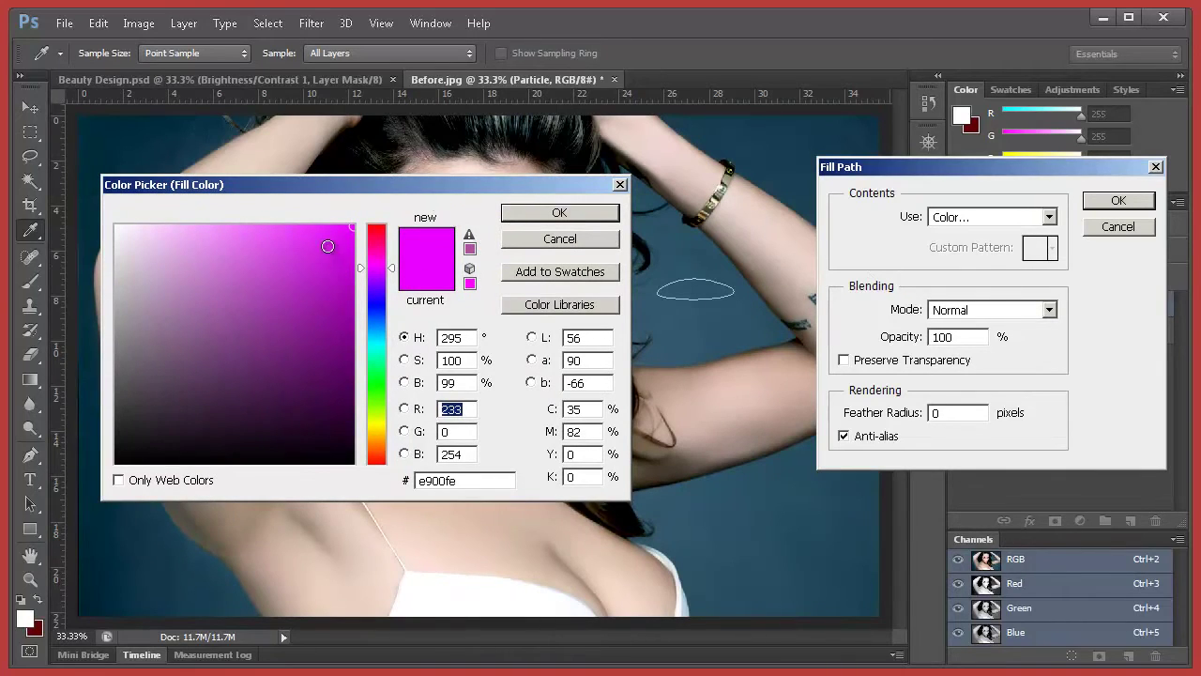
{"action": "left_click", "coordinate": [491, 479]}
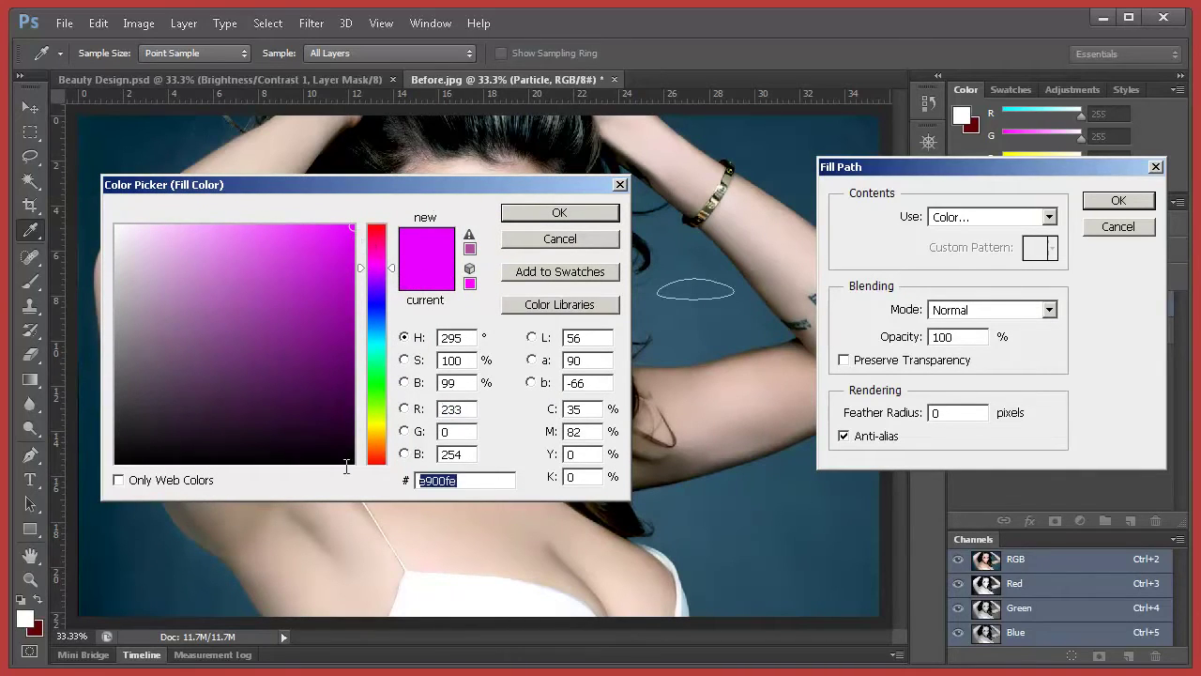
{"action": "left_click", "coordinate": [561, 214]}
{"action": "left_click", "coordinate": [1109, 207]}
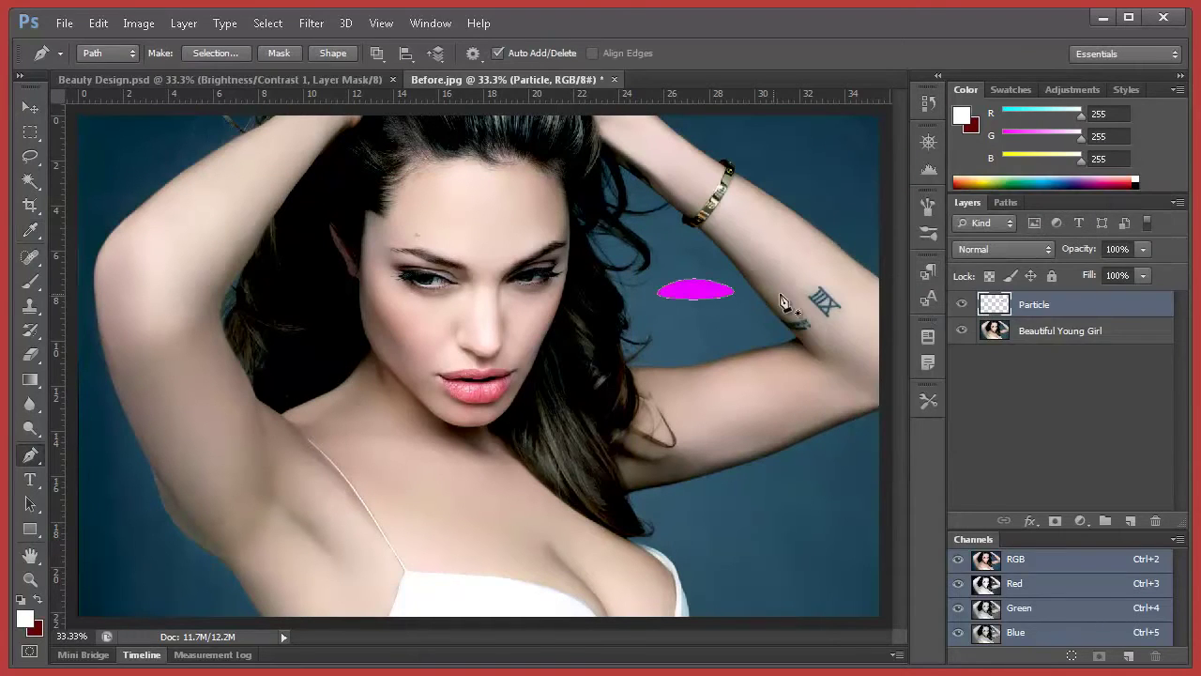
{"action": "right_click", "coordinate": [724, 295]}
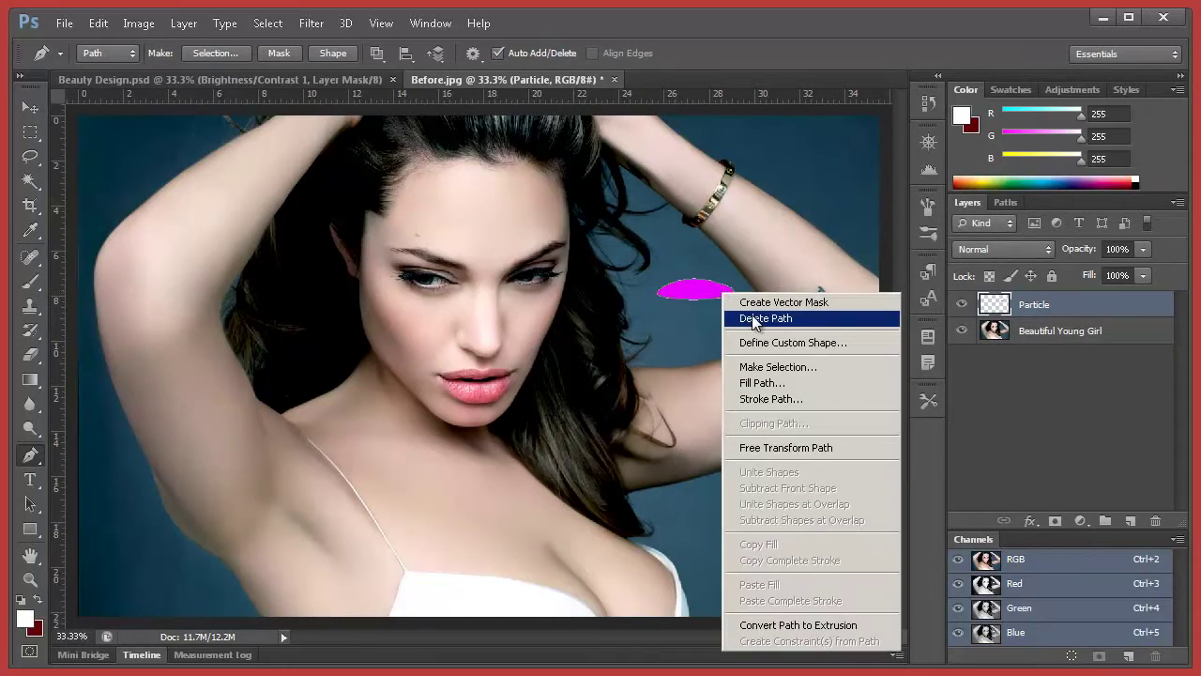
{"action": "left_click", "coordinate": [812, 319]}
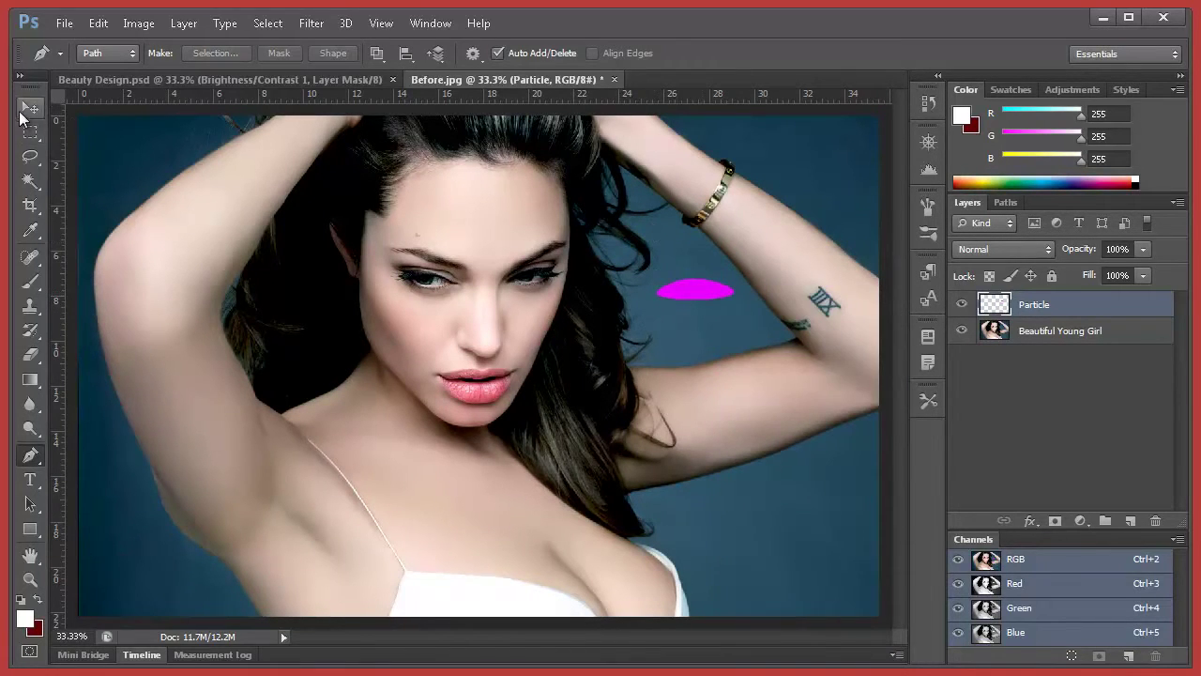
- Duplicate the Particle layer within Before.jpg as "Particle1"
{"action": "left_click", "coordinate": [26, 110]}
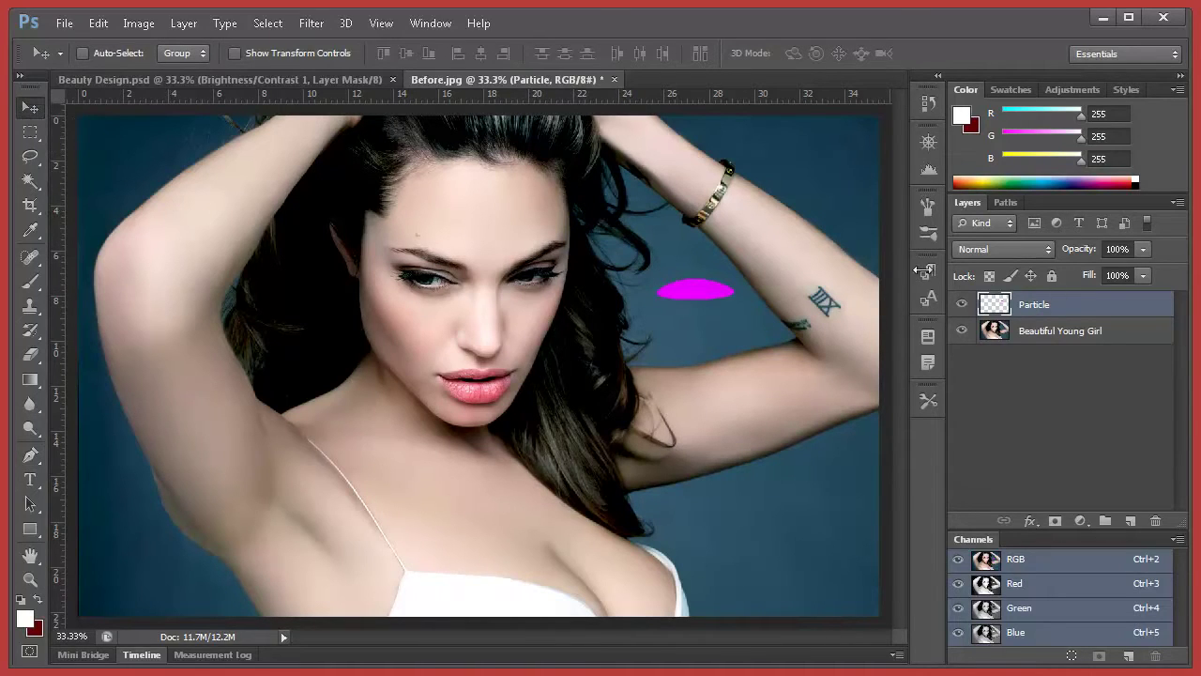
{"action": "right_click", "coordinate": [1057, 317]}
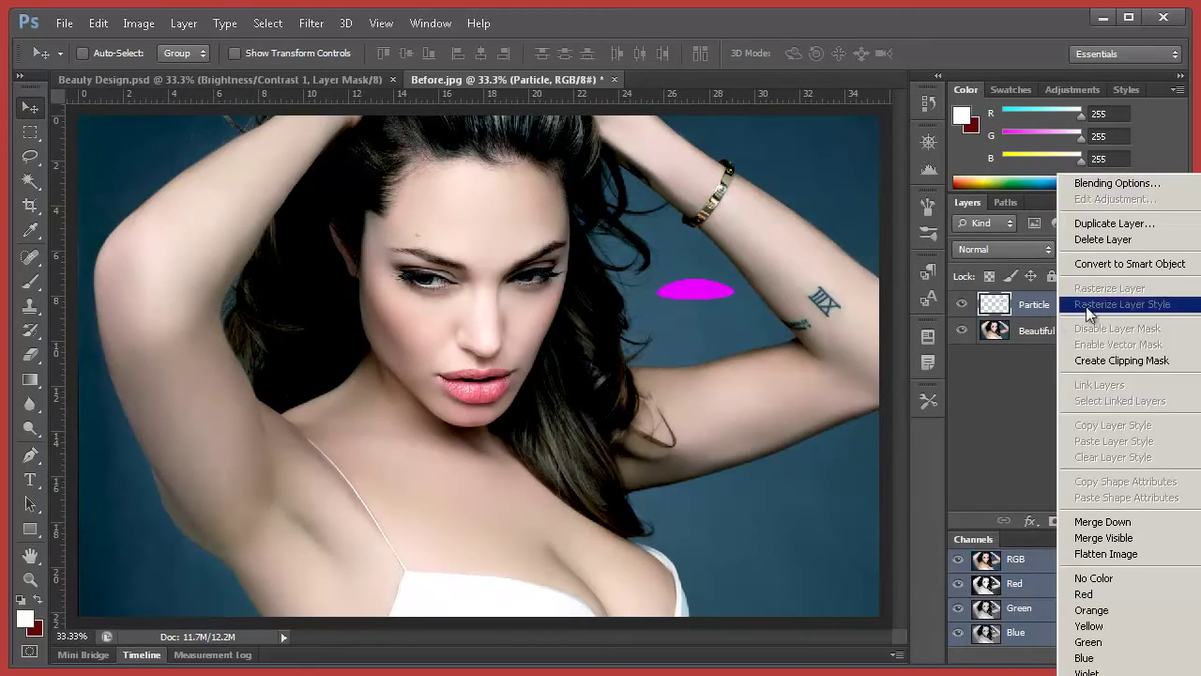
{"action": "left_click", "coordinate": [1136, 226]}
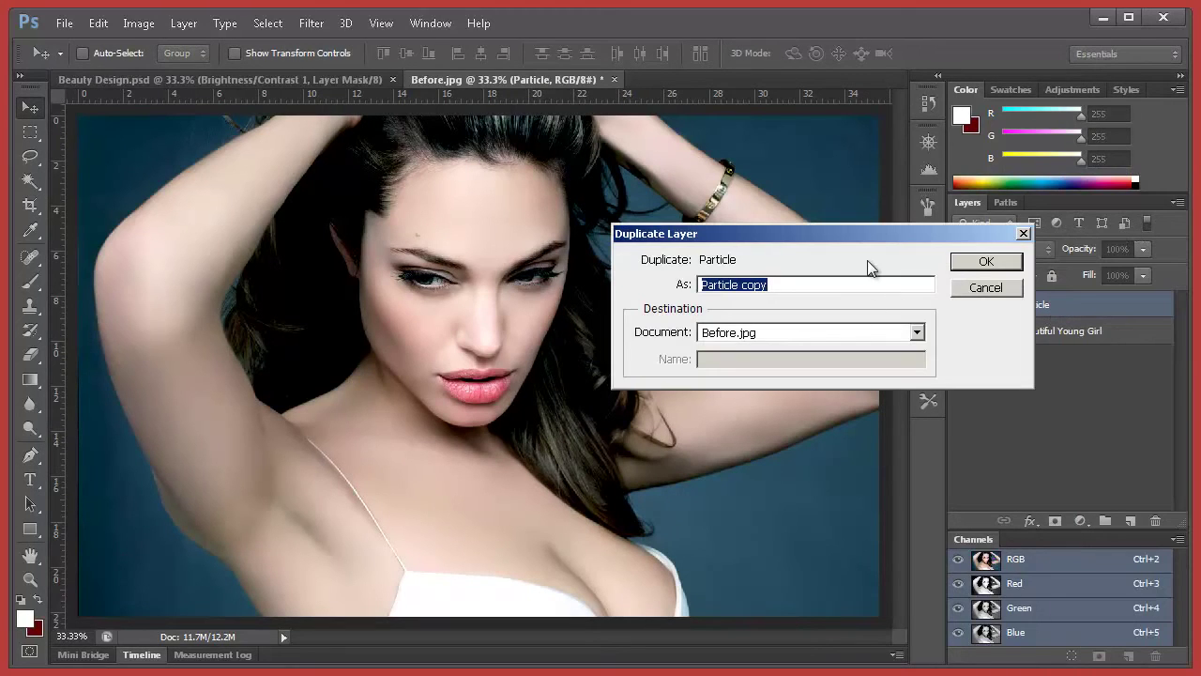
{"action": "left_click_drag", "start_coordinate": [804, 239], "coordinate": [498, 258]}
{"action": "left_click_drag", "start_coordinate": [490, 300], "coordinate": [445, 273]}
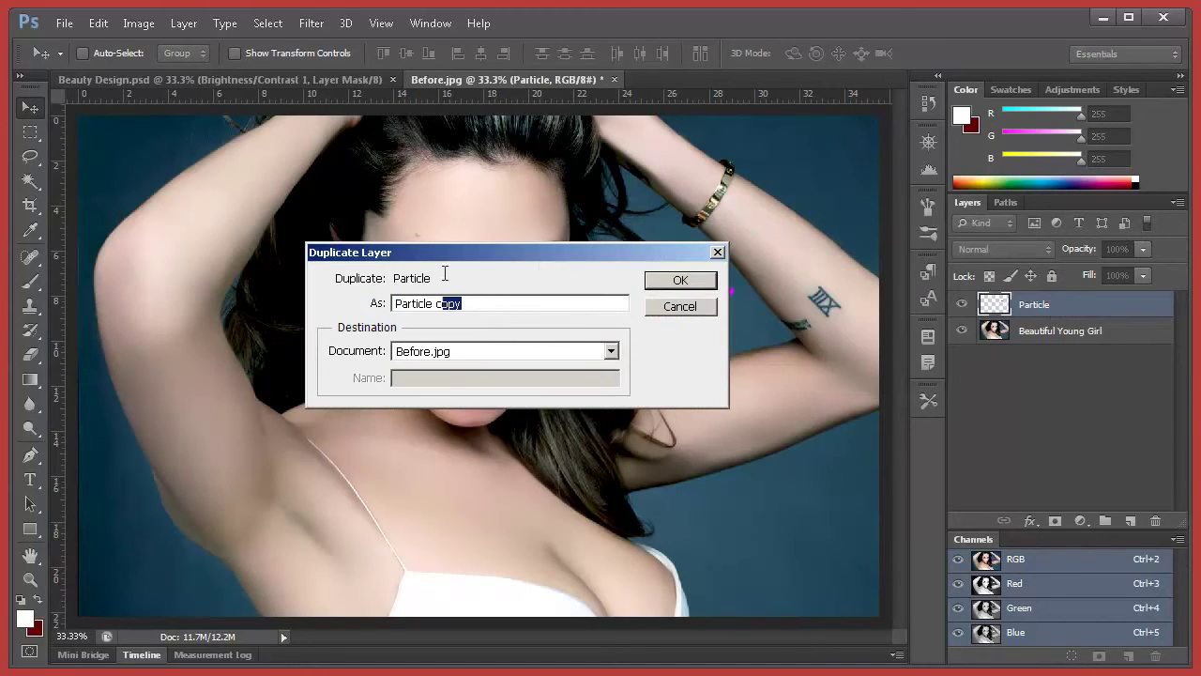
{"action": "type", "text": "1"}
{"action": "key", "text": "Return"}
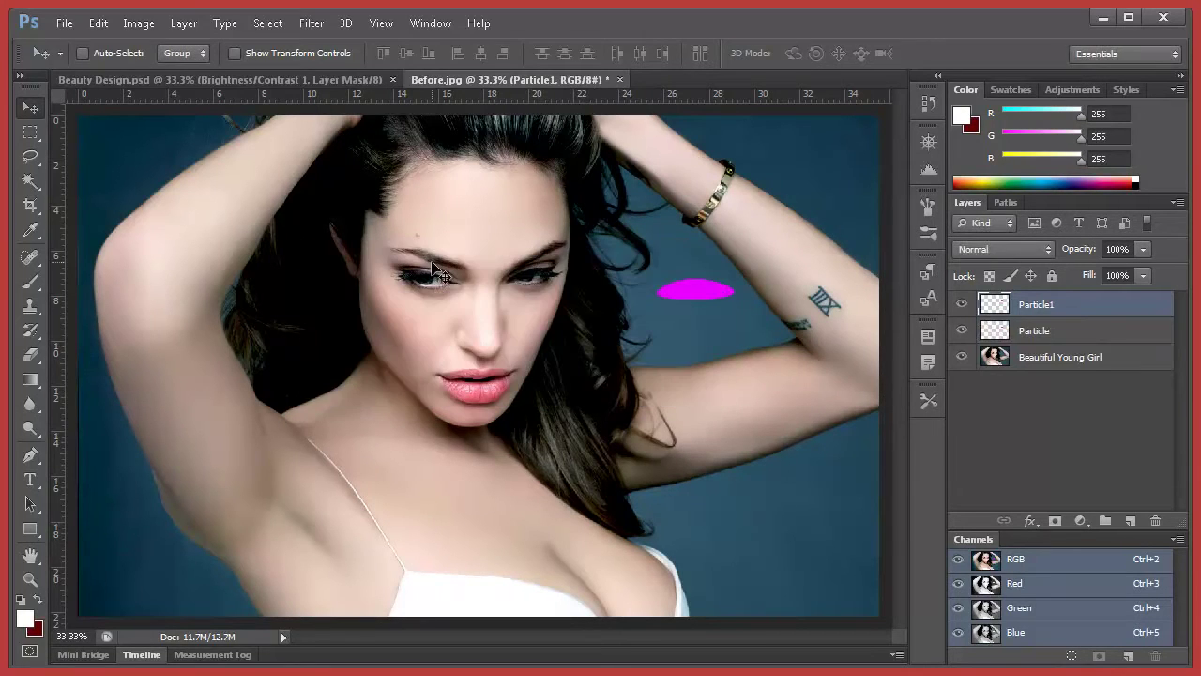
- Duplicate the Particle and Particle1 layers together within Before.jpg
{"action": "left_click", "coordinate": [1066, 334], "text": "ctrl"}
{"action": "right_click", "coordinate": [1067, 328]}
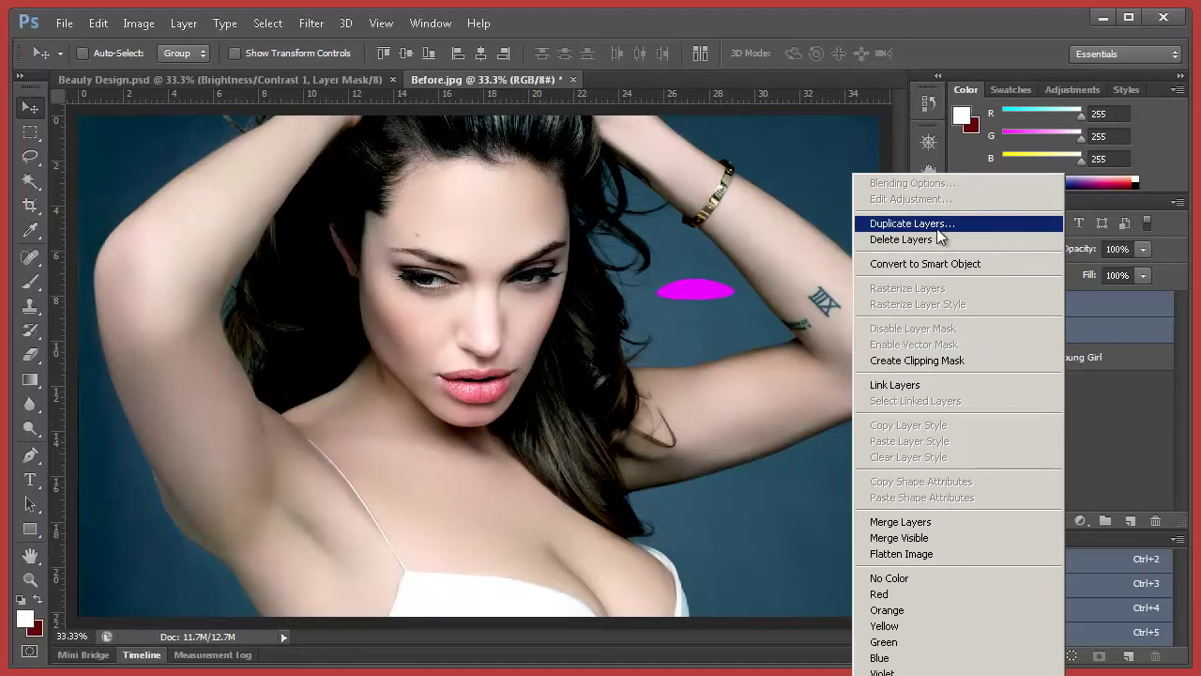
{"action": "left_click", "coordinate": [868, 223]}
{"action": "left_click", "coordinate": [697, 284]}
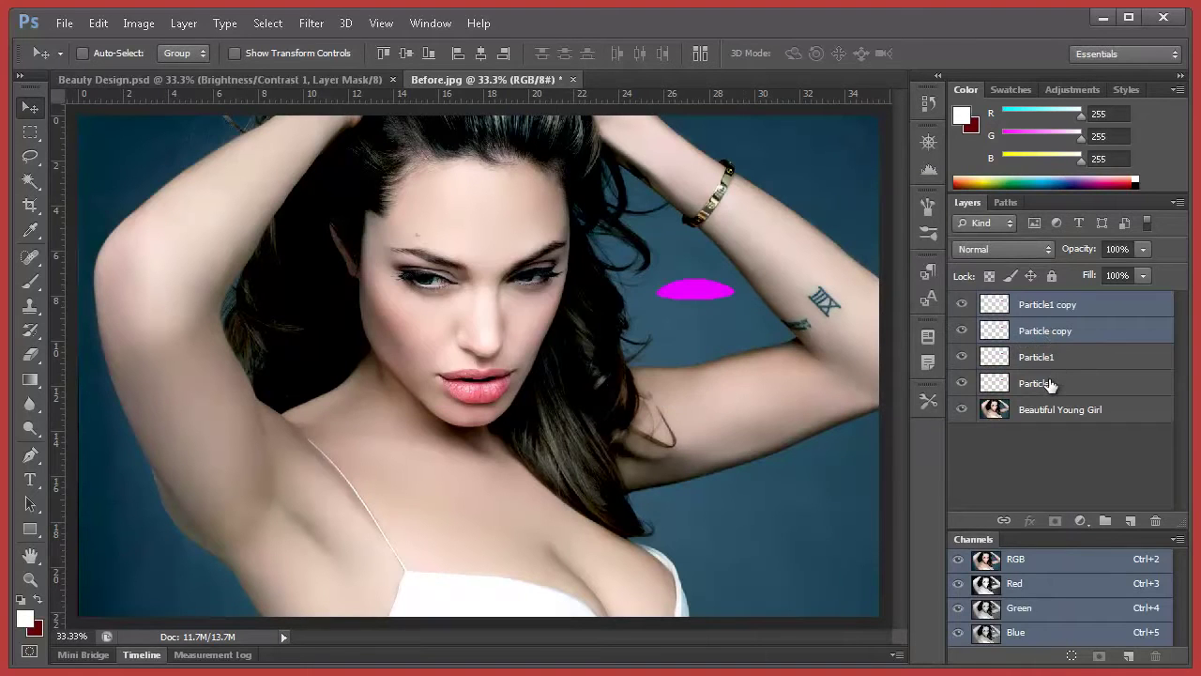
- Duplicate all four particle layers together within Before.jpg
{"action": "left_click", "coordinate": [1049, 382], "text": "shift"}
{"action": "right_click", "coordinate": [1049, 383]}
{"action": "left_click", "coordinate": [1121, 224]}
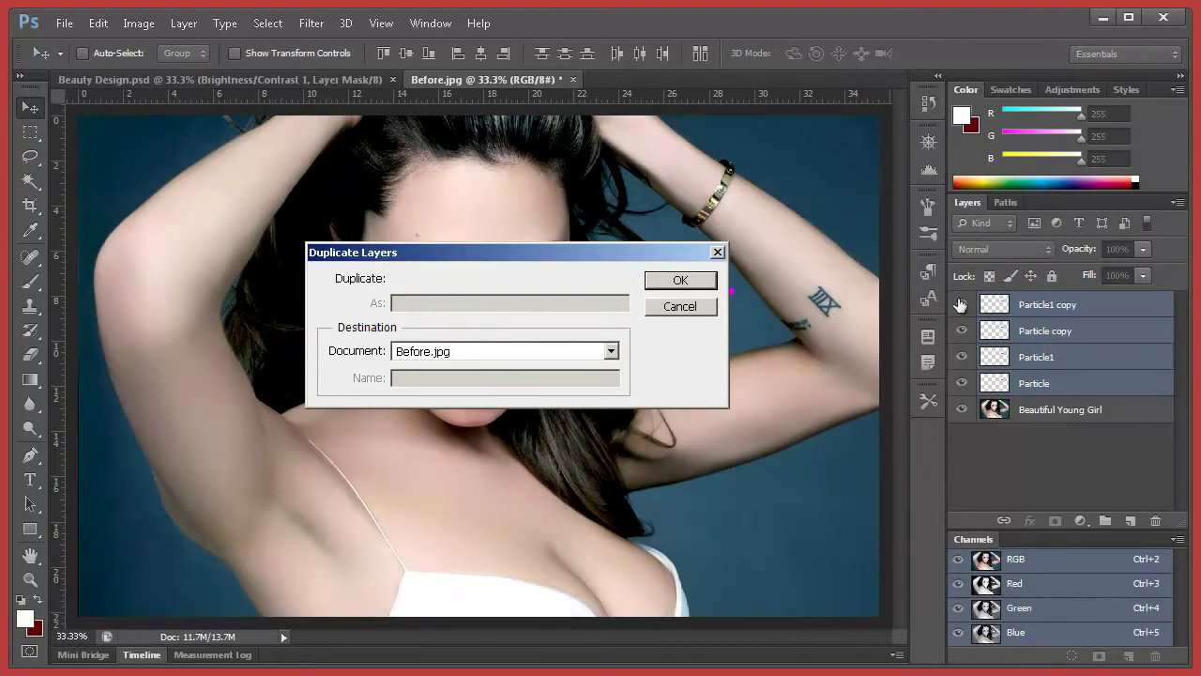
{"action": "left_click", "coordinate": [701, 284]}
- Move the Particle layer's shape to the photo's lower-right background, and transform it into a smaller, thinner horizontal sliver
{"action": "scroll", "coordinate": [1117, 399], "scroll_direction": "down", "scroll_amount": 2}
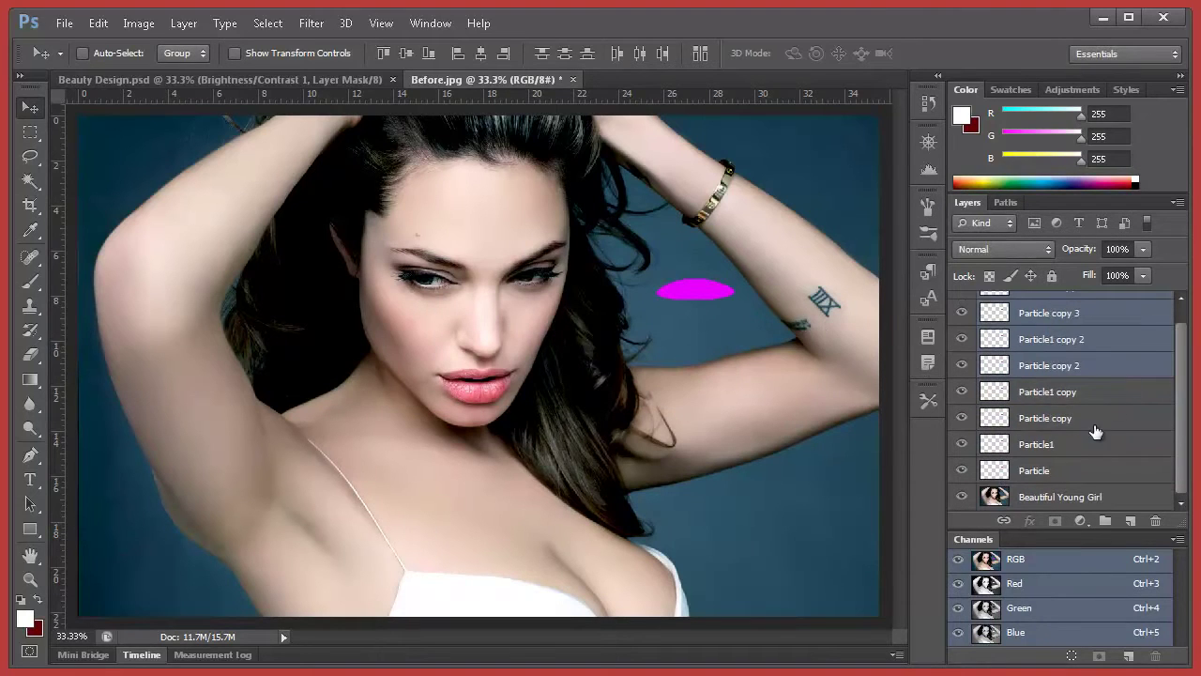
{"action": "left_click", "coordinate": [1049, 470]}
{"action": "left_click_drag", "start_coordinate": [724, 293], "coordinate": [809, 498]}
{"action": "key", "text": "ctrl+t"}
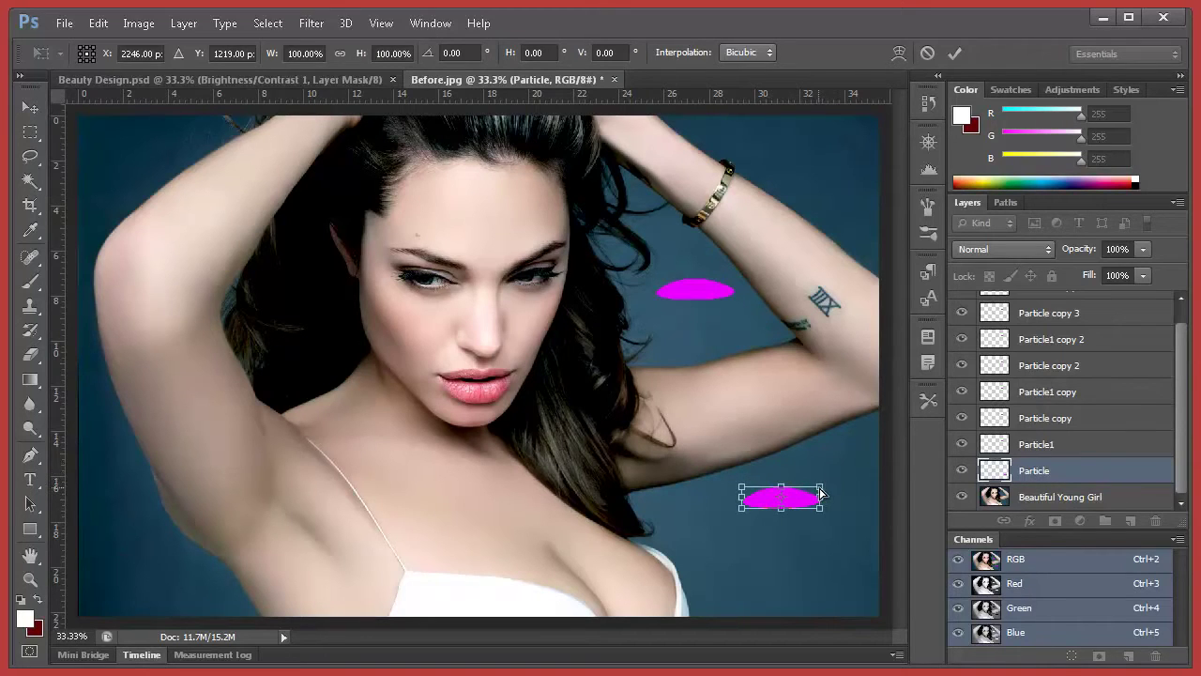
{"action": "left_click_drag", "start_coordinate": [820, 494], "coordinate": [874, 555]}
{"action": "key", "text": "Return"}
{"action": "key", "text": "ctrl+t"}
{"action": "left_click", "coordinate": [954, 53]}
{"action": "key", "text": "ctrl+t"}
{"action": "left_click", "coordinate": [954, 53]}
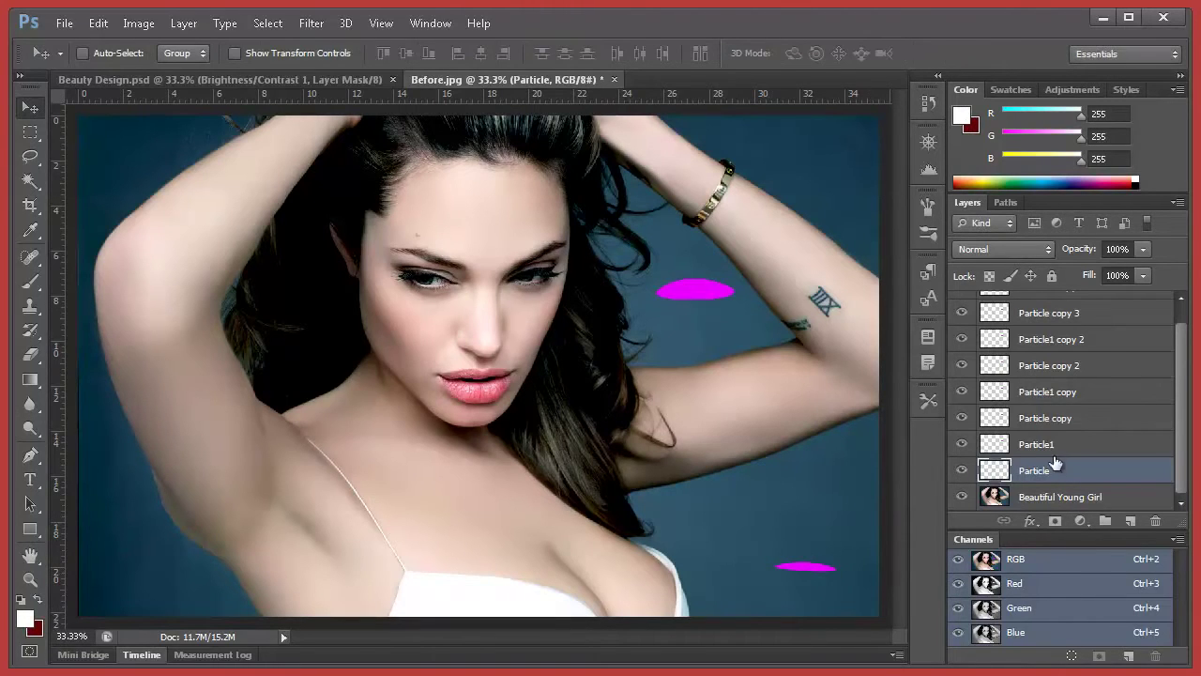
- Place the Particle1 shape below the tattooed arm near the photo's right edge, shrunk and tilted steeply up to the right
{"action": "left_click", "coordinate": [1036, 444]}
{"action": "left_click_drag", "start_coordinate": [742, 299], "coordinate": [683, 479]}
{"action": "key", "text": "ctrl+t"}
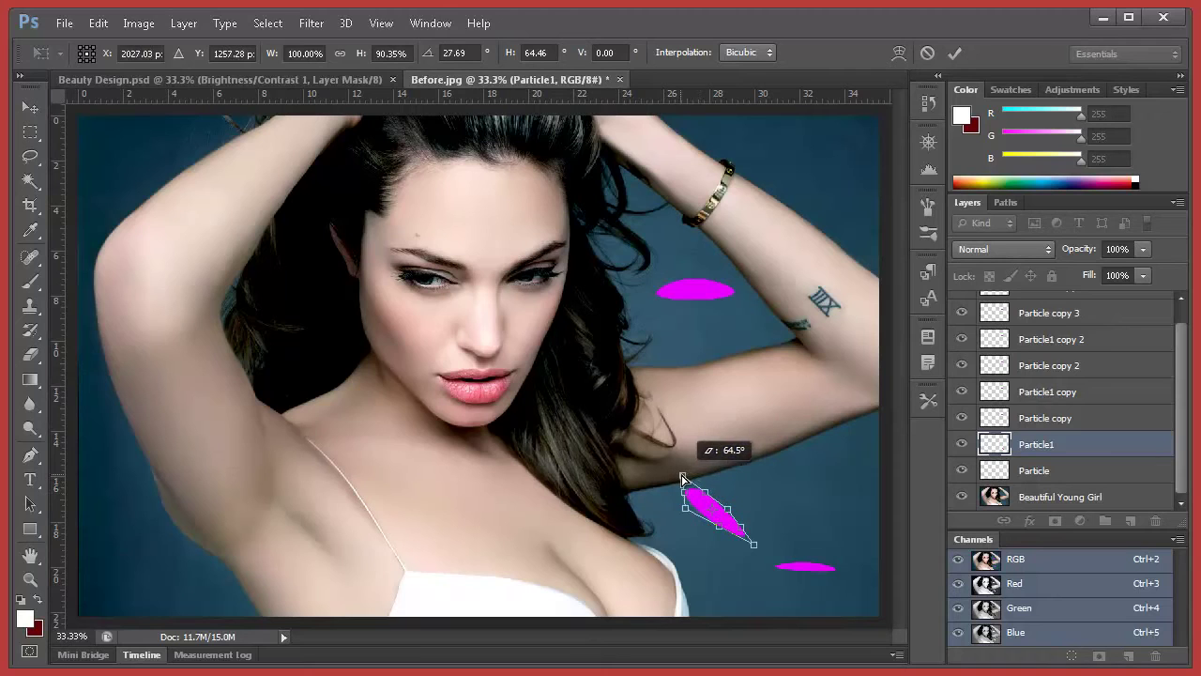
{"action": "left_click", "coordinate": [958, 52]}
{"action": "left_click_drag", "start_coordinate": [764, 566], "coordinate": [885, 550]}
{"action": "key", "text": "ctrl+t"}
{"action": "left_click_drag", "start_coordinate": [821, 577], "coordinate": [771, 507]}
{"action": "left_click_drag", "start_coordinate": [865, 477], "coordinate": [838, 485]}
{"action": "left_click", "coordinate": [956, 54]}
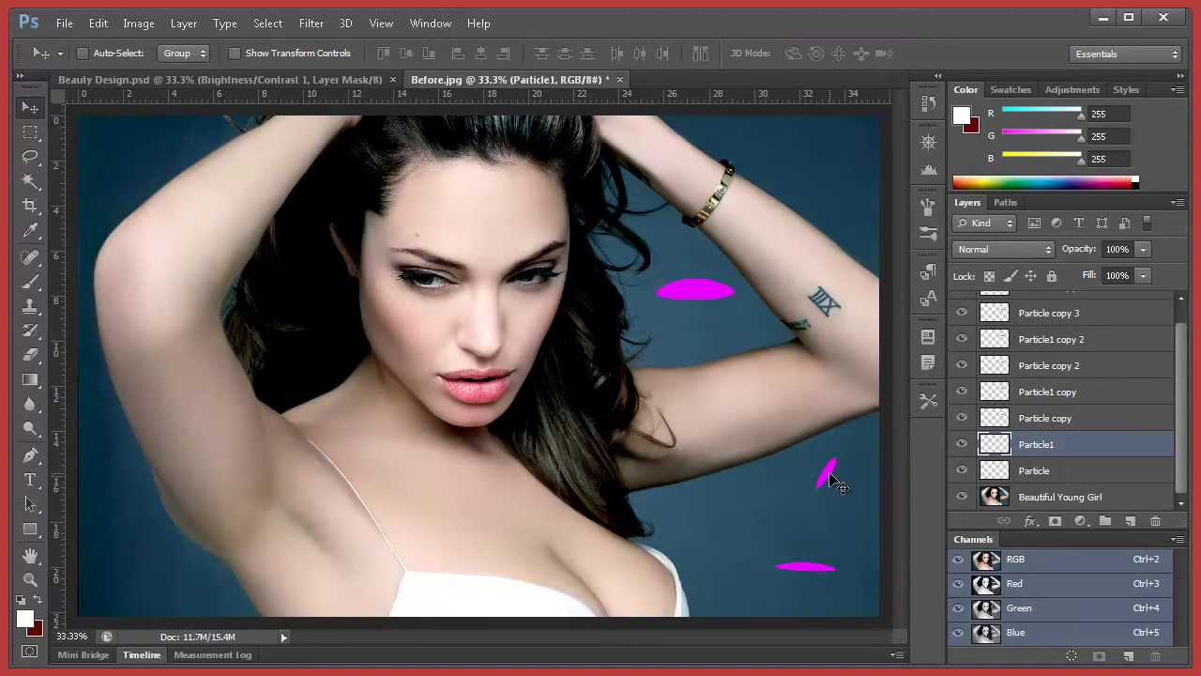
- Place the Particle copy shape on the background just right of the hair ends, shrunk and rotated almost upright
{"action": "left_click", "coordinate": [1060, 419]}
{"action": "left_click_drag", "start_coordinate": [736, 328], "coordinate": [666, 528]}
{"action": "key", "text": "ctrl+t"}
{"action": "left_click_drag", "start_coordinate": [730, 484], "coordinate": [700, 524]}
{"action": "left_click", "coordinate": [954, 52]}
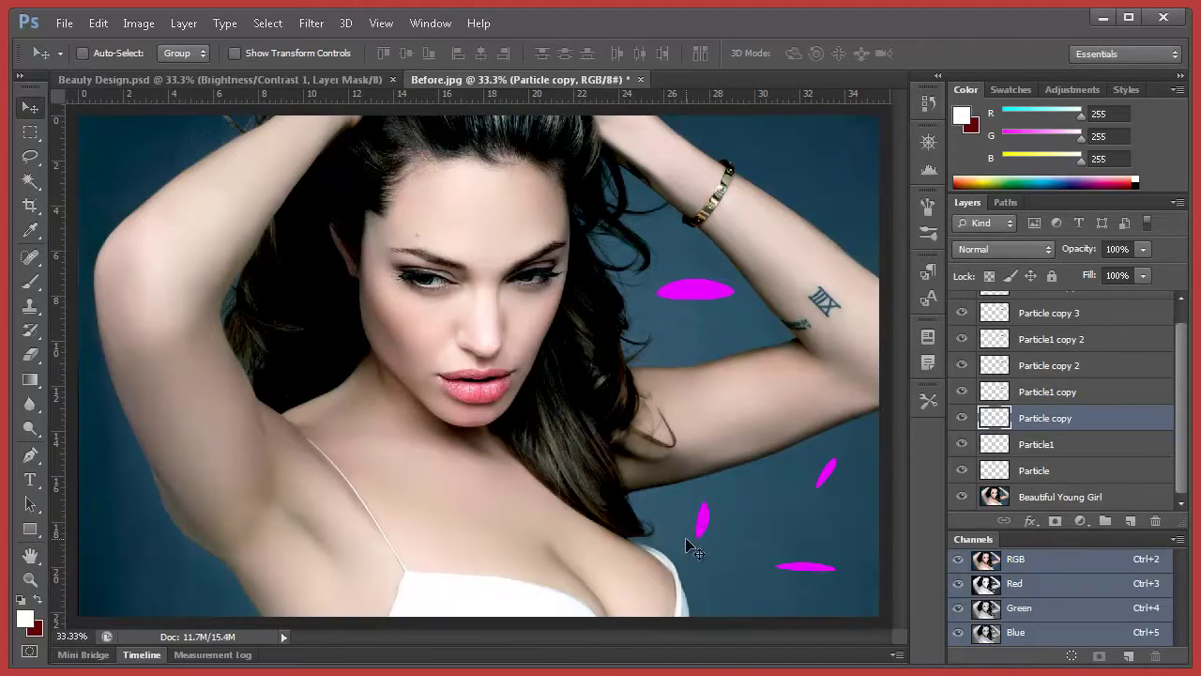
- Place the Particle1 copy shape in the photo's upper-right corner, thinned and tilted up to the right
{"action": "left_click", "coordinate": [1067, 399]}
{"action": "left_click_drag", "start_coordinate": [775, 290], "coordinate": [901, 202]}
{"action": "key", "text": "ctrl+z"}
{"action": "left_click_drag", "start_coordinate": [729, 324], "coordinate": [818, 192]}
{"action": "key", "text": "ctrl+t"}
{"action": "left_click_drag", "start_coordinate": [804, 118], "coordinate": [840, 162]}
{"action": "left_click", "coordinate": [954, 54]}
{"action": "key", "text": "ctrl+t"}
{"action": "left_click_drag", "start_coordinate": [871, 227], "coordinate": [791, 205]}
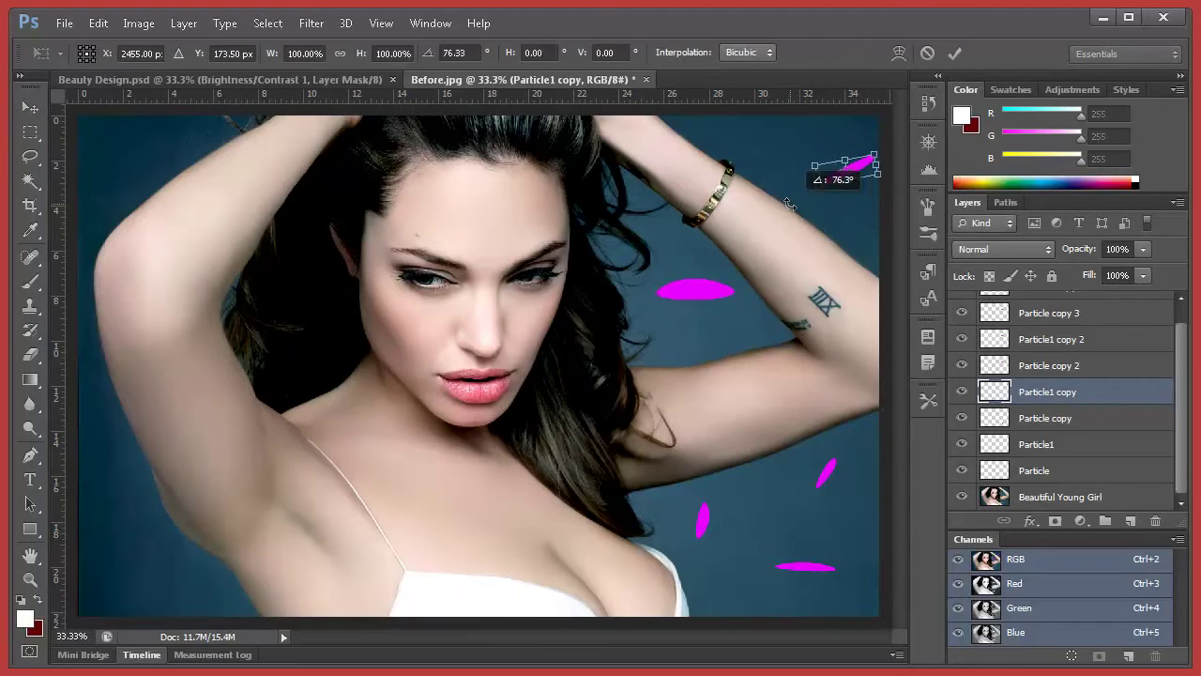
{"action": "left_click", "coordinate": [954, 54]}
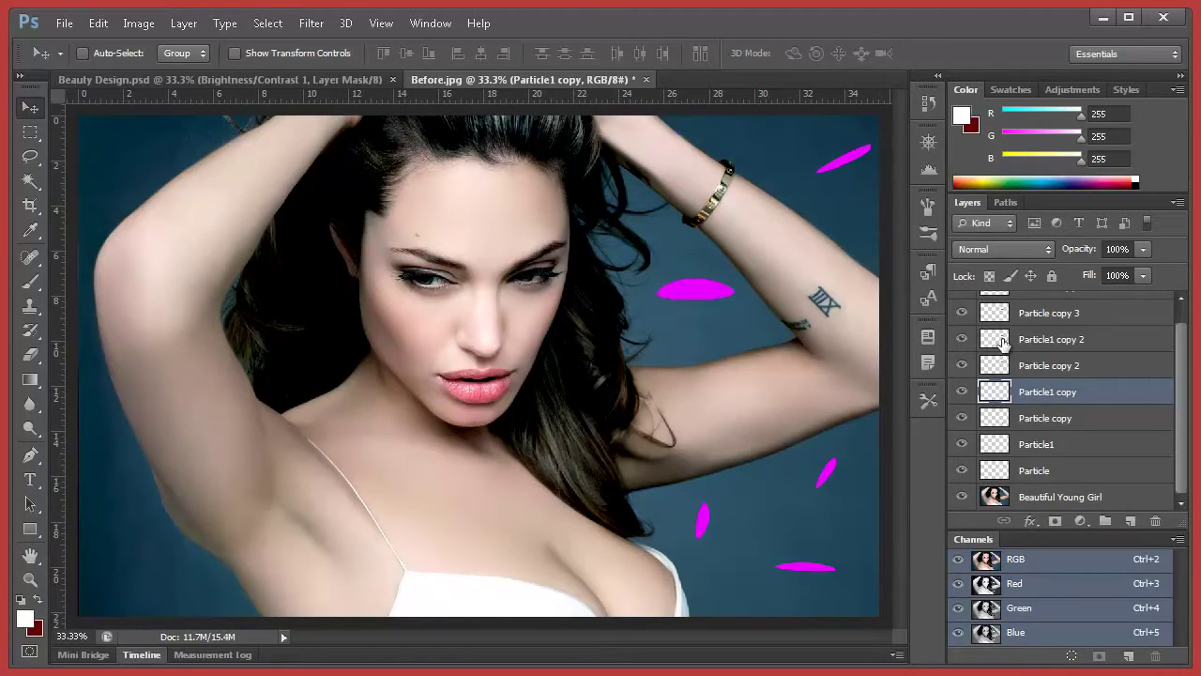
- Place the Particle copy 2 shape in the photo's lower-left corner, tilted slightly up to the right
{"action": "left_click", "coordinate": [1046, 365]}
{"action": "left_click_drag", "start_coordinate": [770, 303], "coordinate": [153, 595]}
{"action": "key", "text": "ctrl+t"}
{"action": "left_click", "coordinate": [954, 54]}
- Place the Particle1 copy 2 shape at the photo's bottom edge beside the lower-left particle, shrunk to a small horizontal sliver
{"action": "left_click", "coordinate": [1049, 339]}
{"action": "left_click_drag", "start_coordinate": [743, 323], "coordinate": [249, 619]}
{"action": "key", "text": "ctrl+t"}
{"action": "left_click_drag", "start_coordinate": [242, 570], "coordinate": [217, 595]}
{"action": "left_click", "coordinate": [955, 52]}
{"action": "key", "text": "ctrl+t"}
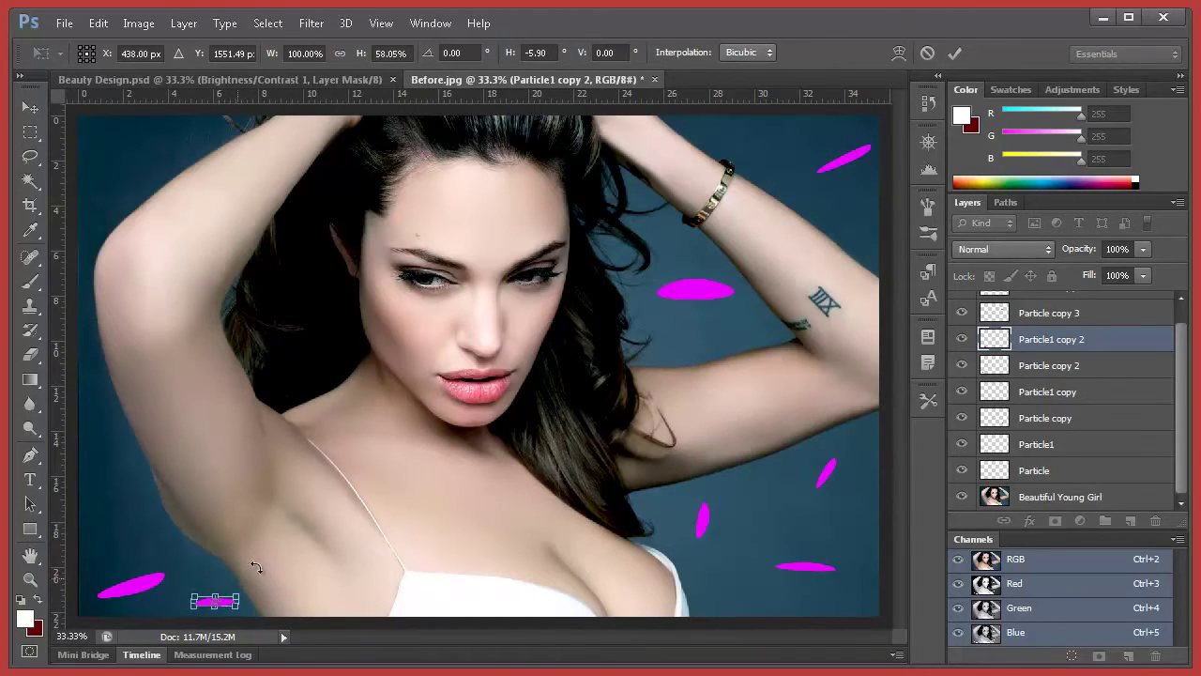
{"action": "left_click", "coordinate": [953, 53]}
- Place the Particle copy 3 shape in the photo's upper-left corner, shrunk and tilted down to the right
{"action": "scroll", "coordinate": [1107, 394], "scroll_direction": "up", "scroll_amount": 1}
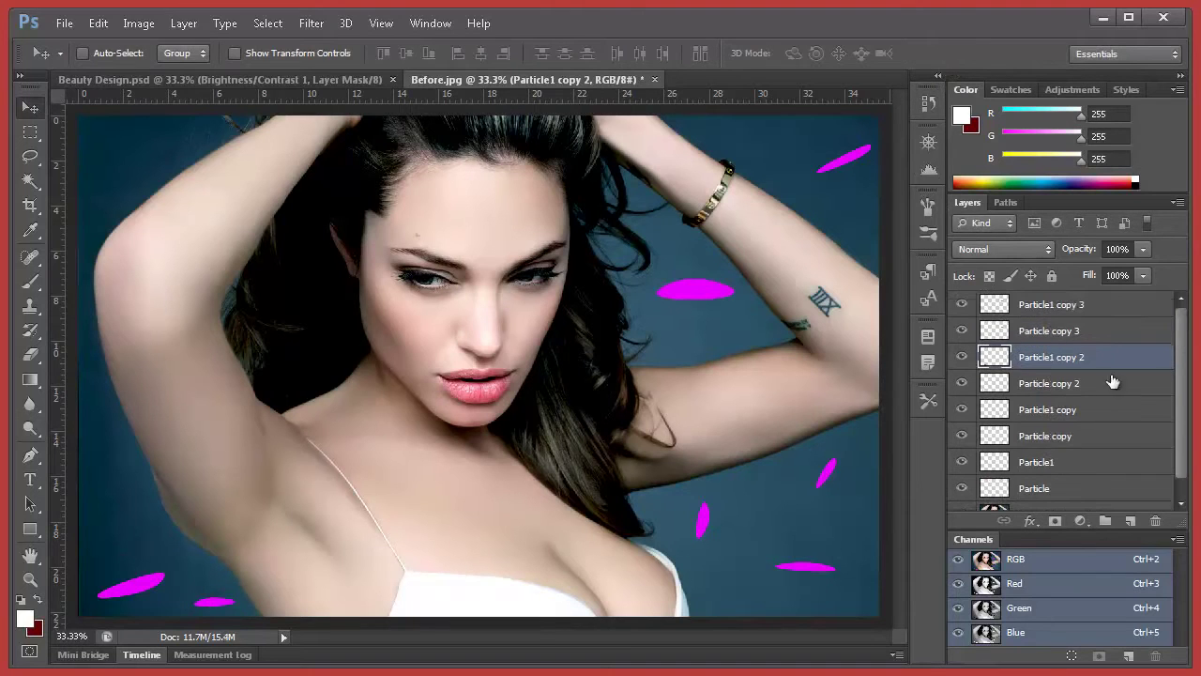
{"action": "left_click", "coordinate": [1079, 331]}
{"action": "left_click_drag", "start_coordinate": [737, 298], "coordinate": [126, 139]}
{"action": "key", "text": "ctrl+t"}
{"action": "left_click", "coordinate": [953, 54]}
- Duplicate Particle1 copy 3, and duplicate it together with its new copy to add three more particle layers
{"action": "left_click", "coordinate": [1049, 304]}
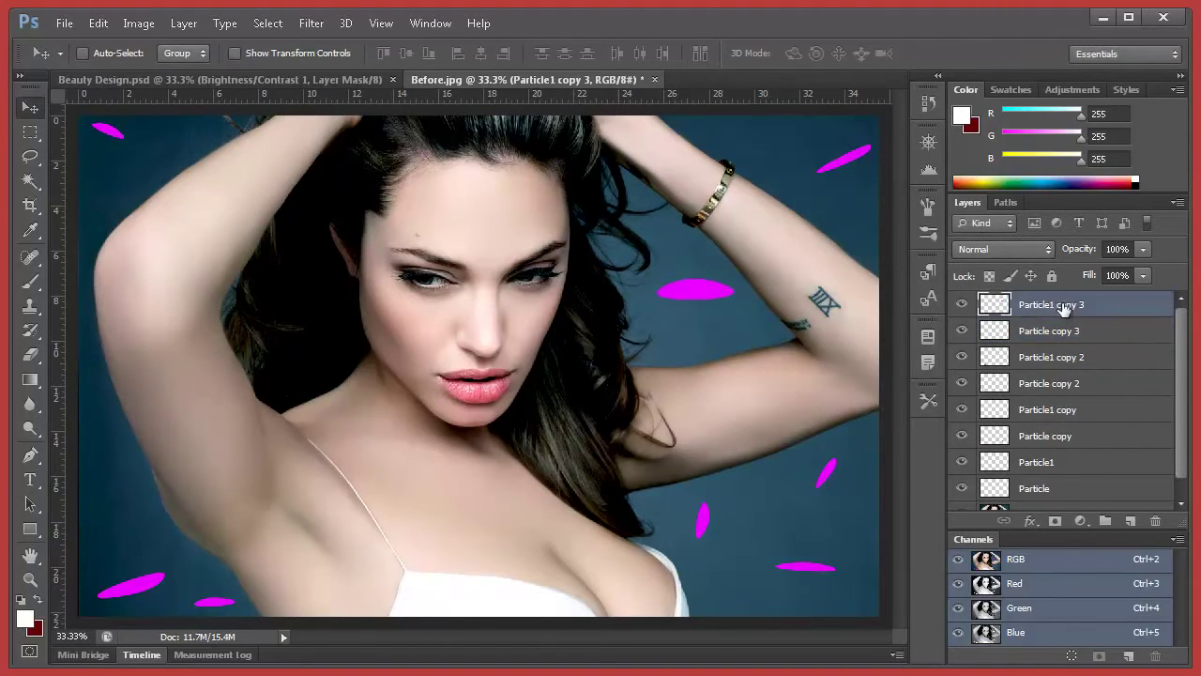
{"action": "right_click", "coordinate": [1049, 304]}
{"action": "left_click", "coordinate": [950, 223]}
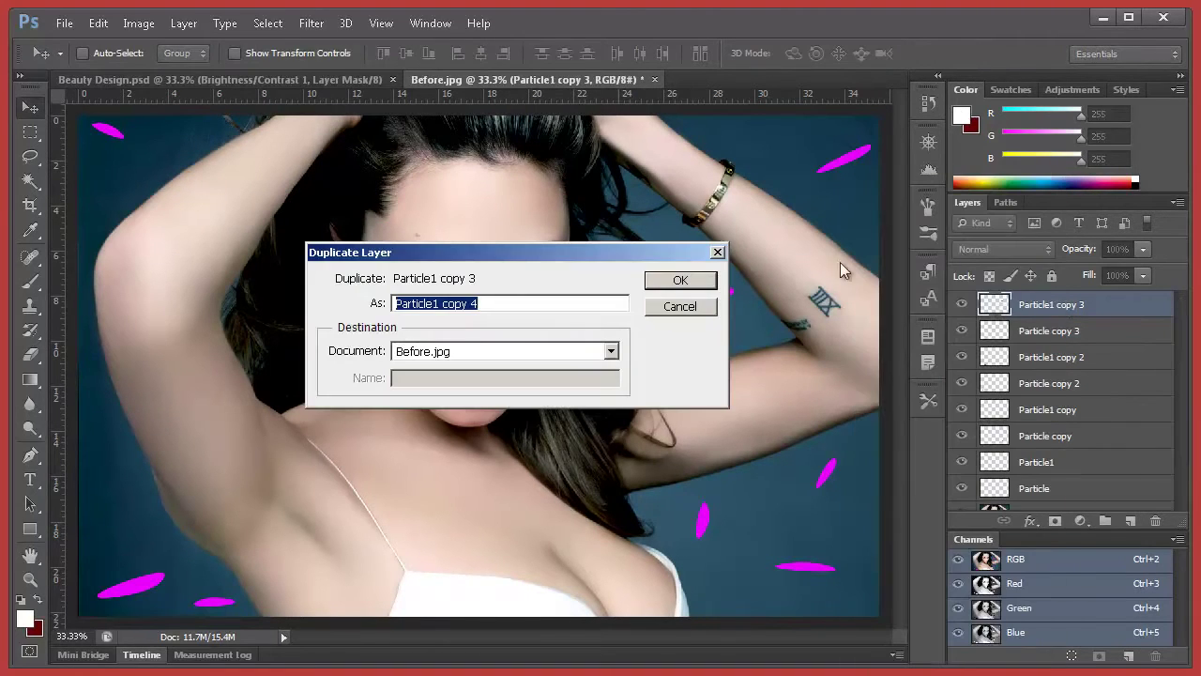
{"action": "left_click", "coordinate": [696, 280]}
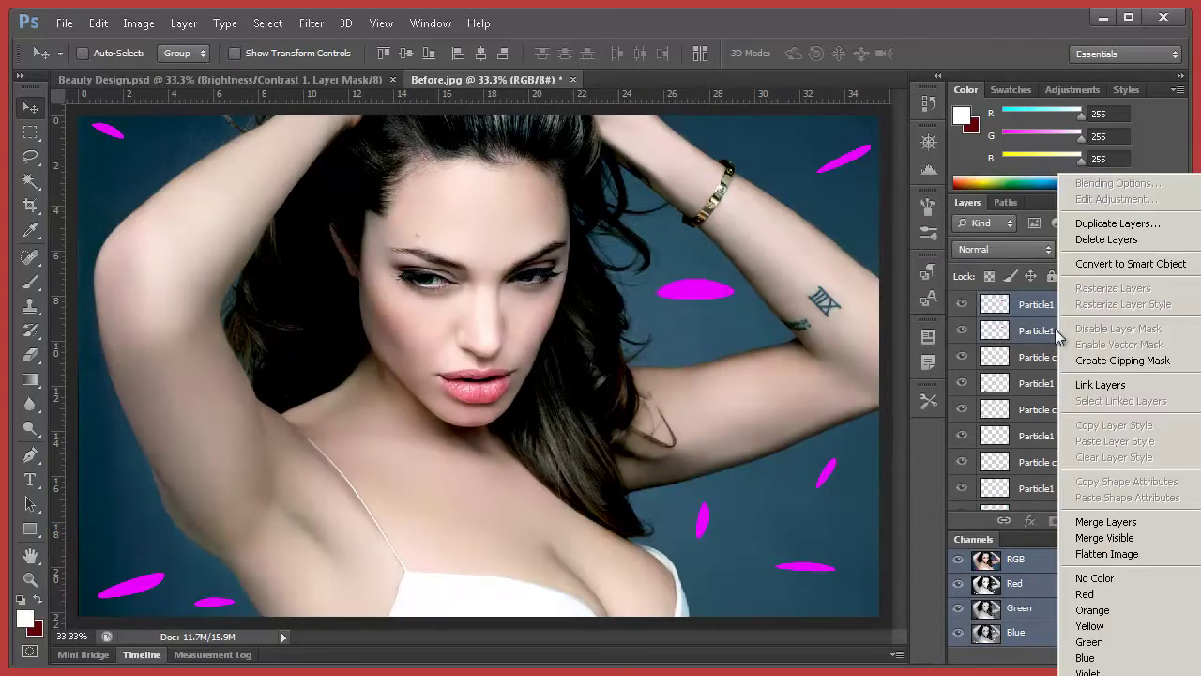
{"action": "left_click", "coordinate": [1116, 223]}
{"action": "left_click", "coordinate": [683, 278]}
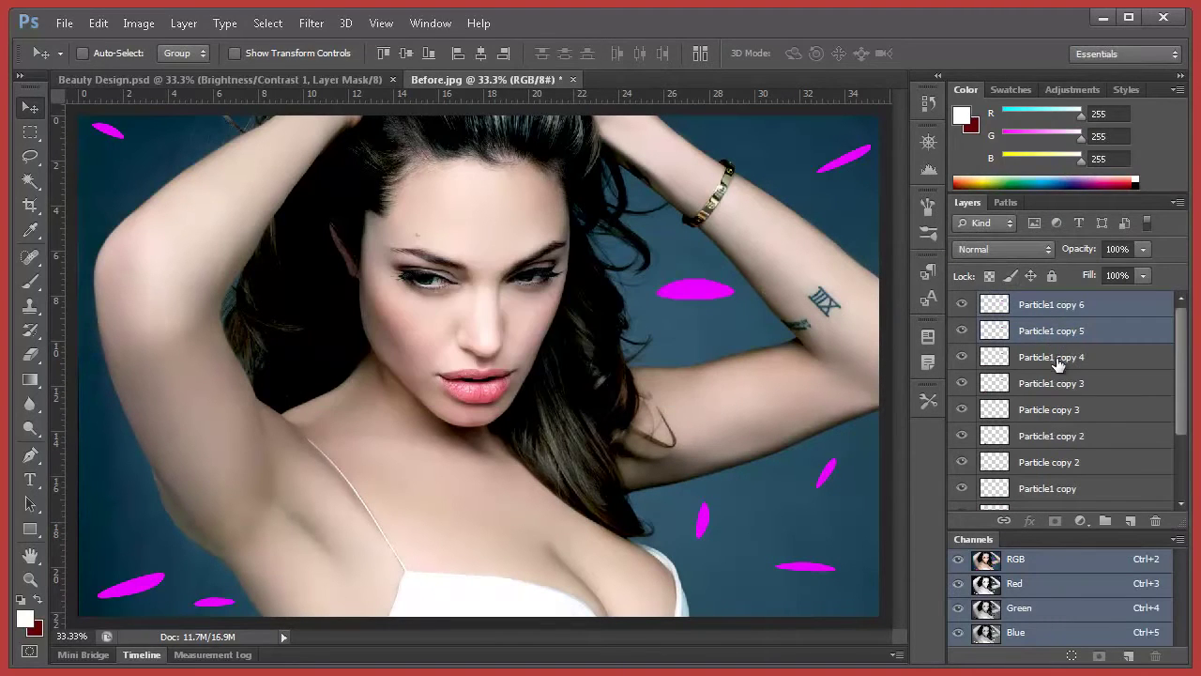
- Place the Particle1 copy 3 shape at the photo's top edge above the left arm, scaled to about 61% by 40% and rotated about 82°
{"action": "left_click", "coordinate": [1056, 358]}
{"action": "left_click", "coordinate": [1051, 383]}
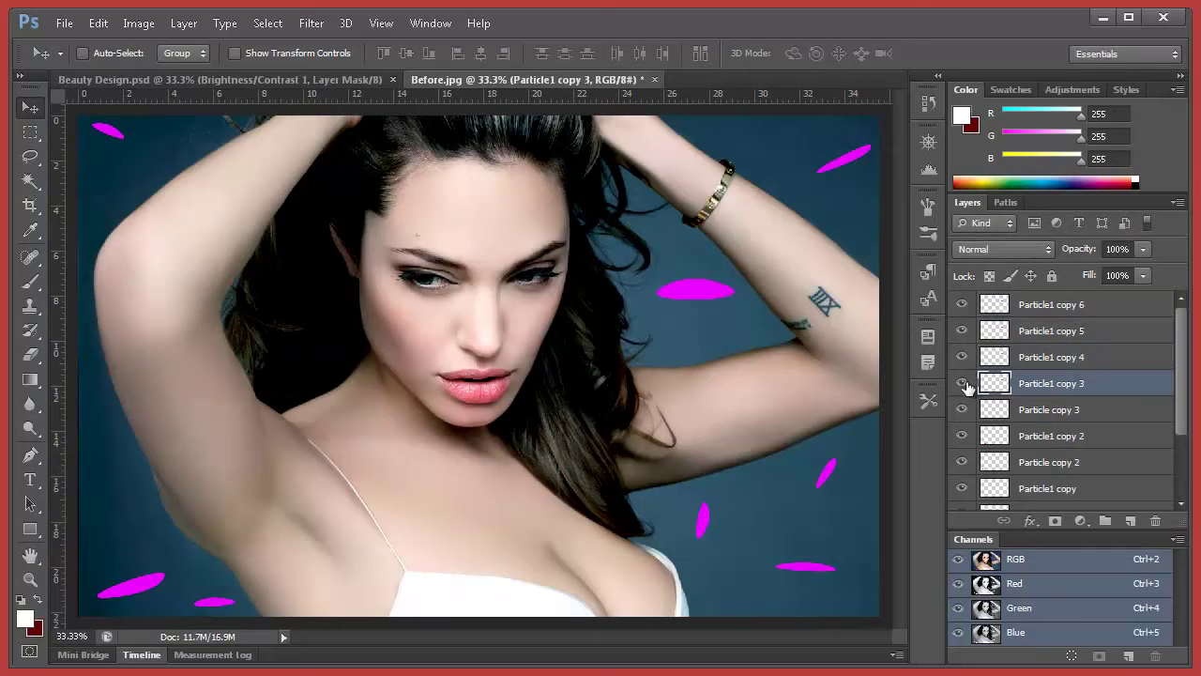
{"action": "left_click_drag", "start_coordinate": [728, 319], "coordinate": [188, 134]}
{"action": "key", "text": "ctrl+t"}
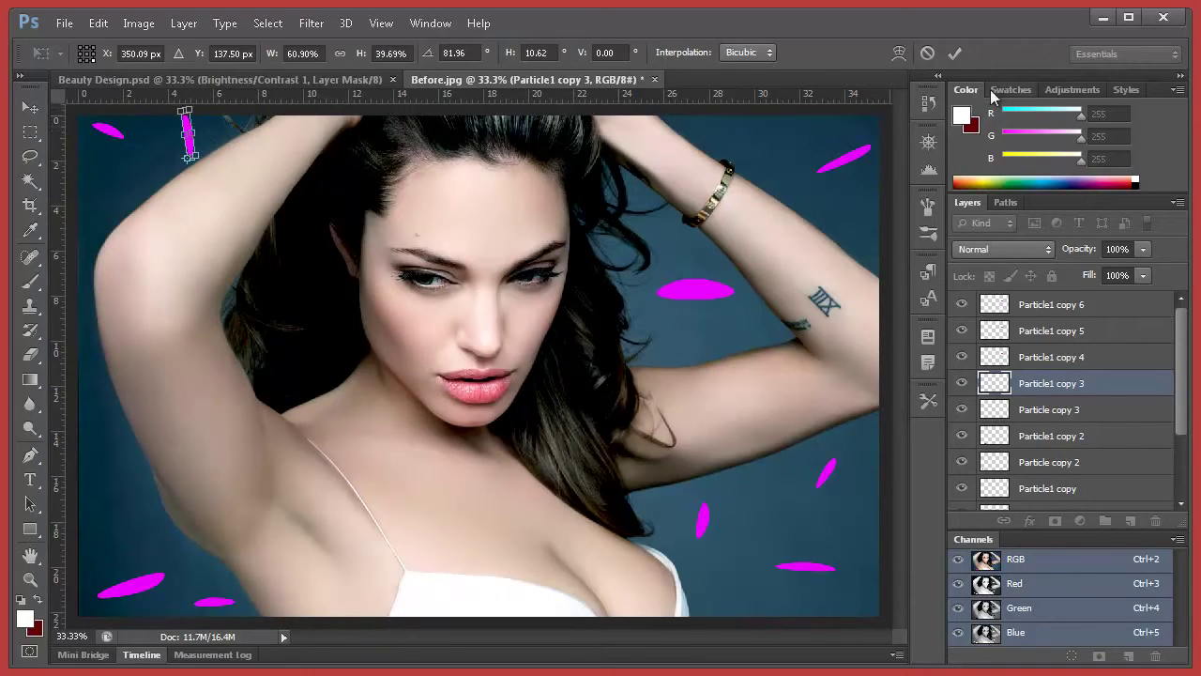
{"action": "left_click", "coordinate": [955, 54]}
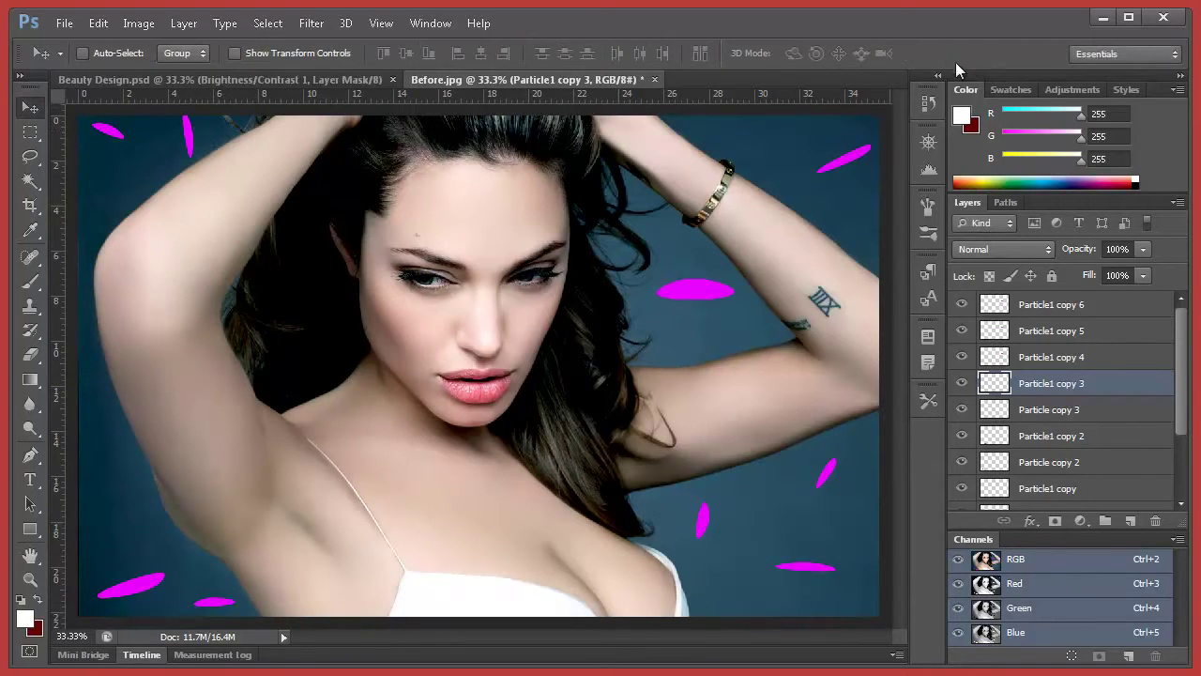
- Place the Particle1 copy 4 shape at the photo's top edge above the braceleted arm, scaled to about 86% by 73% and rotated about 76°
{"action": "left_click", "coordinate": [1091, 357]}
{"action": "left_click_drag", "start_coordinate": [694, 293], "coordinate": [759, 121]}
{"action": "key", "text": "ctrl+t"}
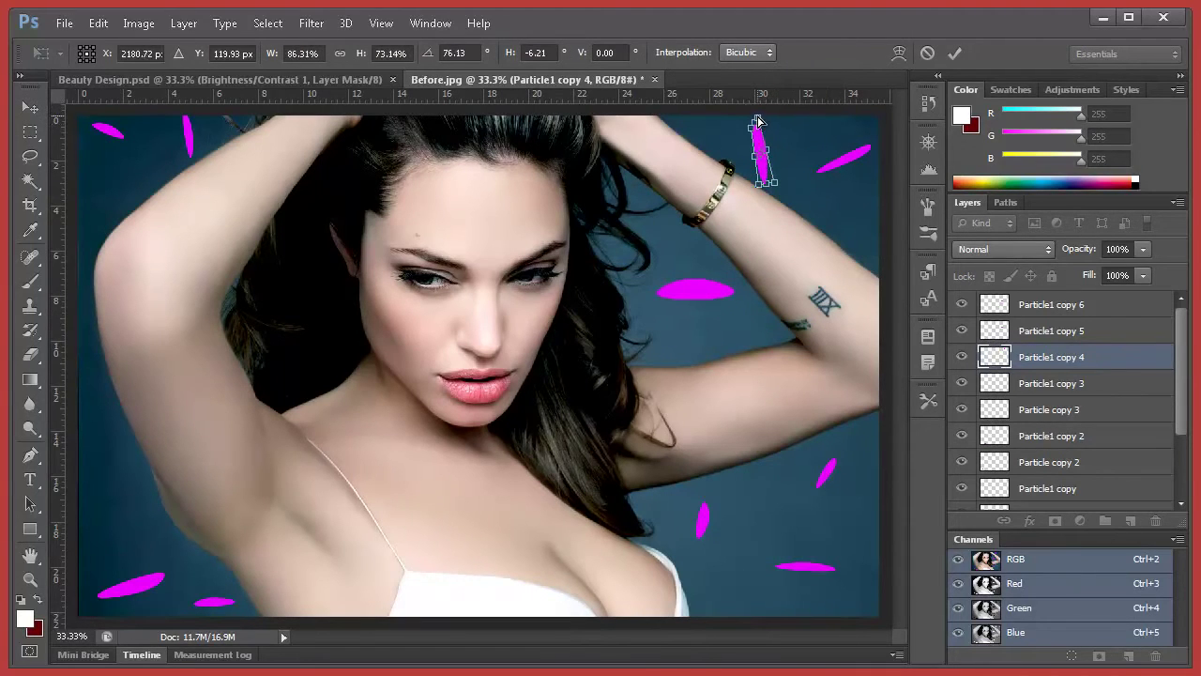
{"action": "left_click_drag", "start_coordinate": [765, 169], "coordinate": [748, 144]}
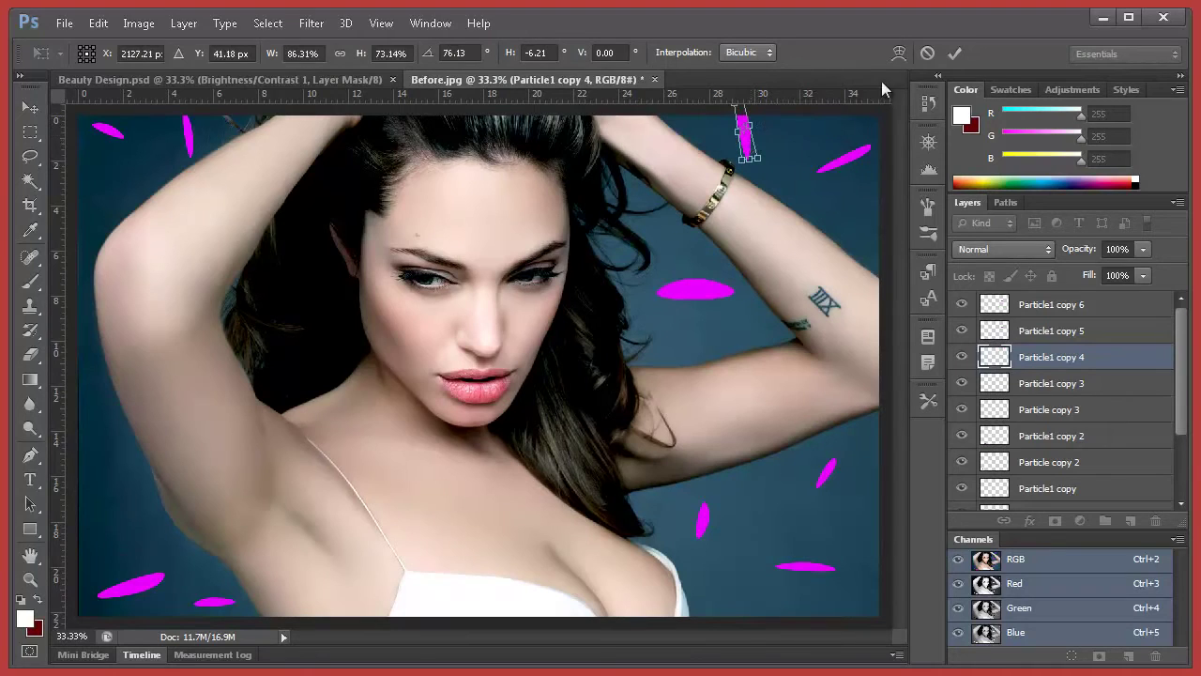
{"action": "left_click", "coordinate": [954, 54]}
- Place the Particle1 copy 5 shape across the outer edge of the raised arm in the photo's upper-left area, rotated about 36°
{"action": "left_click", "coordinate": [1076, 339]}
{"action": "left_click_drag", "start_coordinate": [737, 225], "coordinate": [167, 107]}
{"action": "key", "text": "ctrl+t"}
{"action": "left_click_drag", "start_coordinate": [199, 197], "coordinate": [155, 236]}
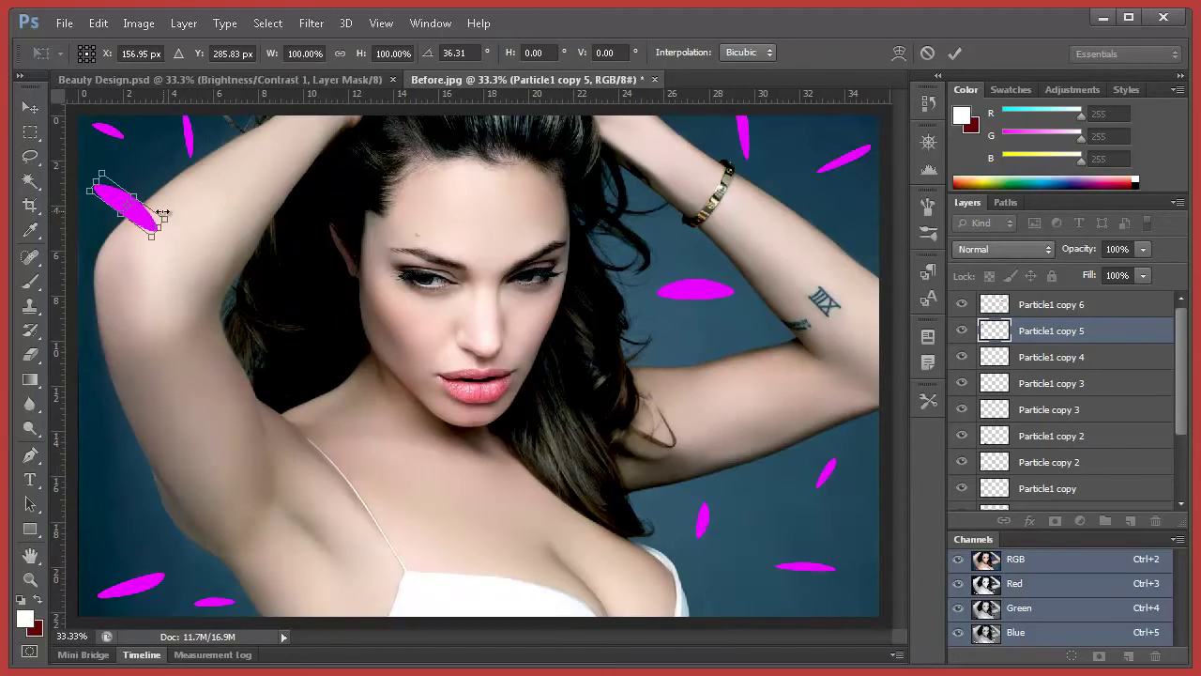
{"action": "left_click", "coordinate": [954, 54]}
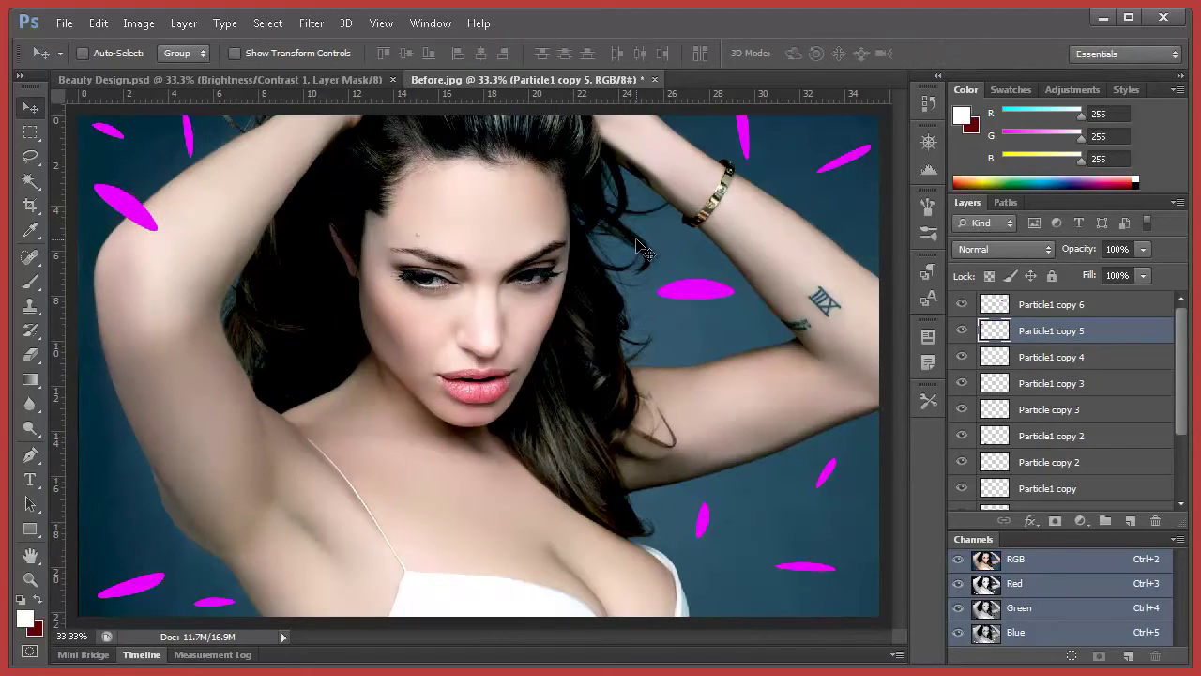
- Narrow the Particle1 copy 6 shape between the hair and the tattooed arm and tilt it slightly up to the right
{"action": "left_click", "coordinate": [1063, 312]}
{"action": "mouse_move", "coordinate": [704, 298]}
{"action": "left_mouse_down"}
{"action": "mouse_move", "coordinate": [715, 328]}
{"action": "mouse_move", "coordinate": [706, 310]}
{"action": "mouse_move", "coordinate": [674, 349]}
{"action": "mouse_move", "coordinate": [748, 300]}
{"action": "mouse_move", "coordinate": [711, 305]}
{"action": "left_mouse_up"}
{"action": "key", "text": "ctrl+t"}
{"action": "left_click", "coordinate": [954, 54]}
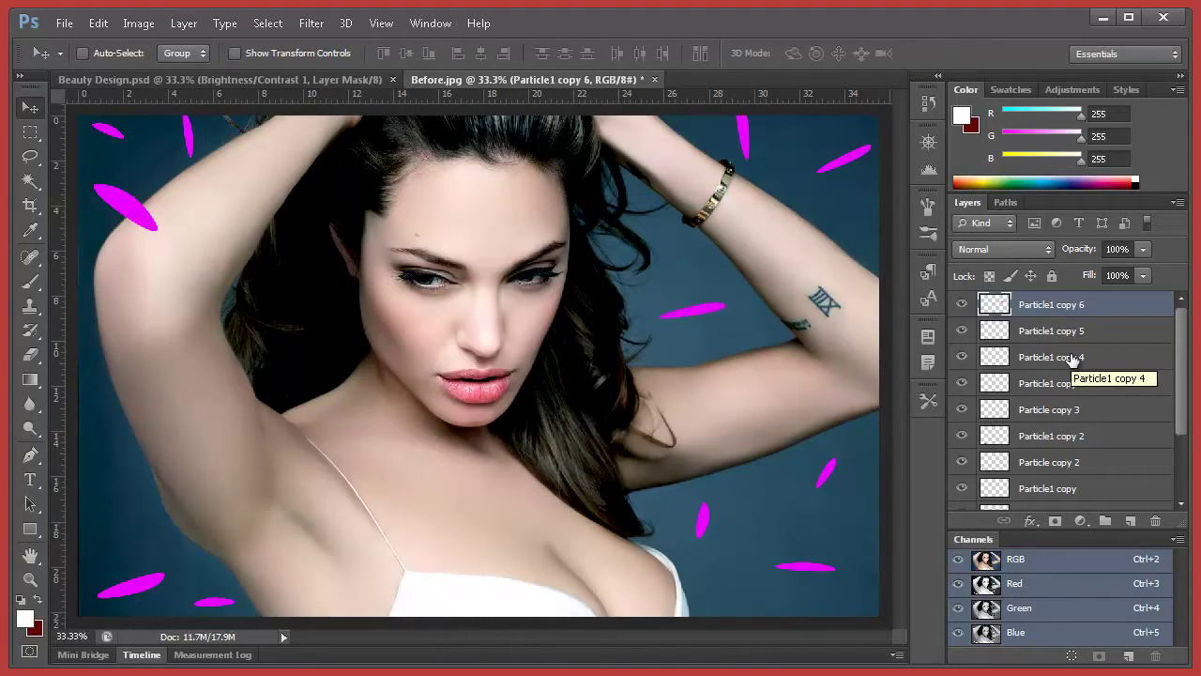
- Select all the particle layers from Particle up to Particle1 copy 6 and merge them into one layer
{"action": "scroll", "coordinate": [1073, 360], "scroll_direction": "down", "scroll_amount": 3}
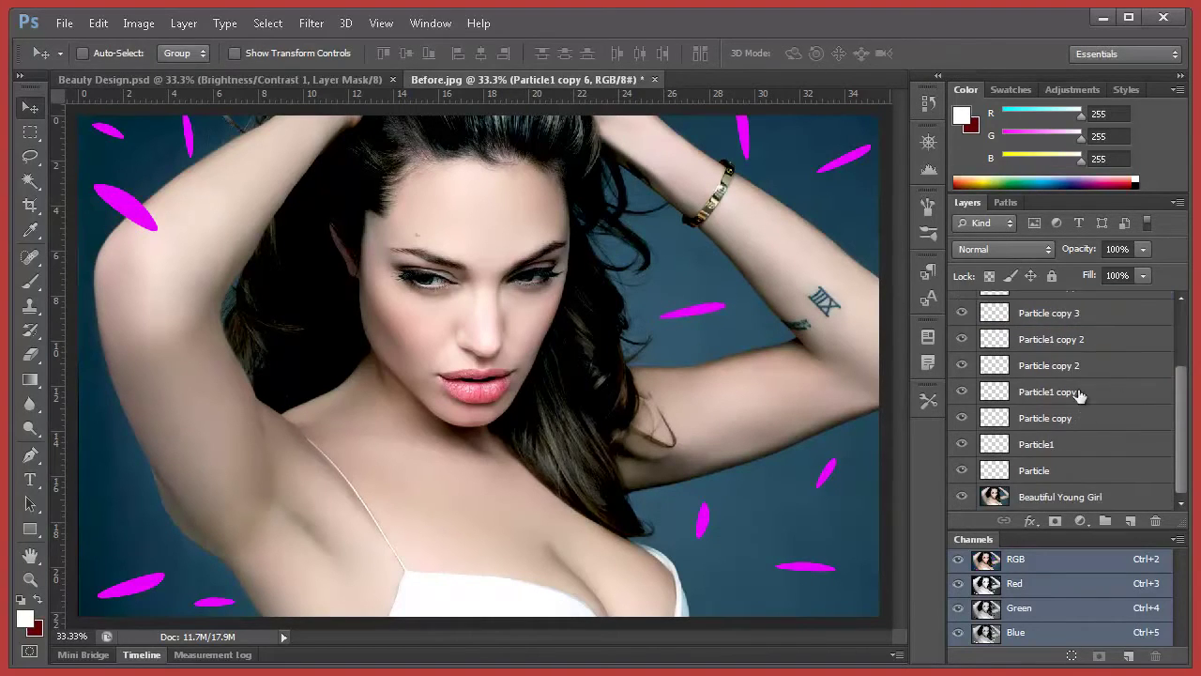
{"action": "left_click", "coordinate": [1058, 472]}
{"action": "scroll", "coordinate": [1065, 460], "scroll_direction": "up", "scroll_amount": 3}
{"action": "left_click", "coordinate": [1086, 310], "text": "shift"}
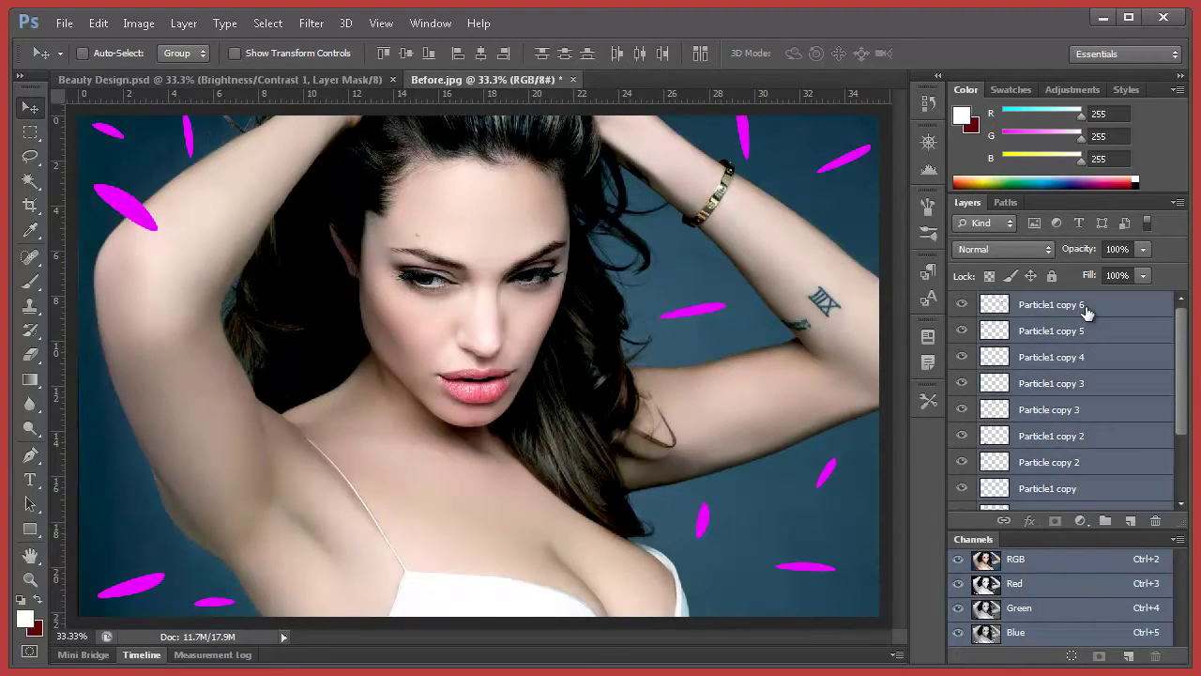
{"action": "right_click", "coordinate": [1084, 309]}
{"action": "left_click", "coordinate": [950, 526]}
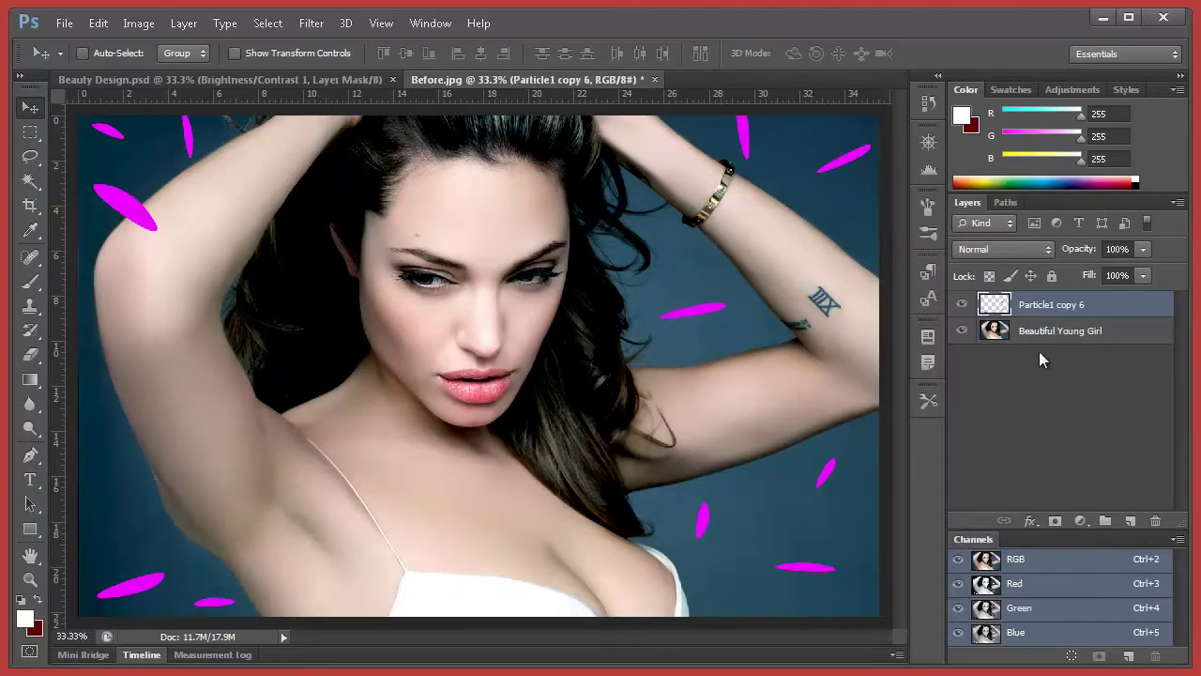
- Rename the merged particle layer as Particle
{"action": "double_click", "coordinate": [1076, 306]}
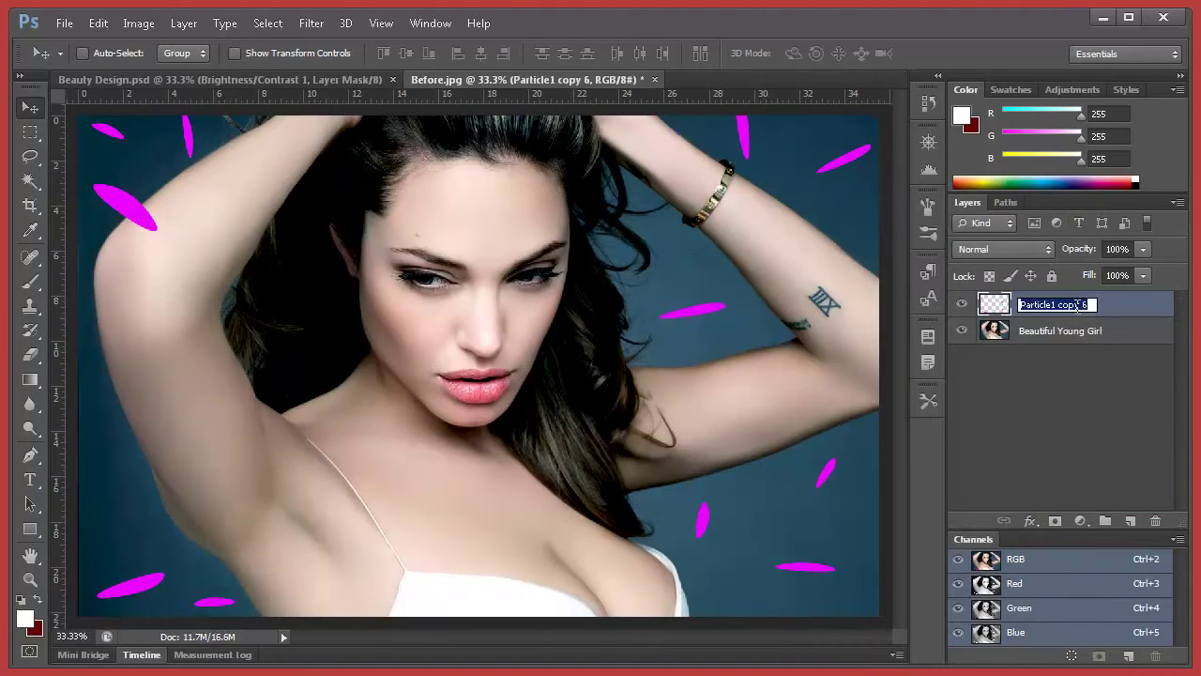
{"action": "type", "text": "Par"}
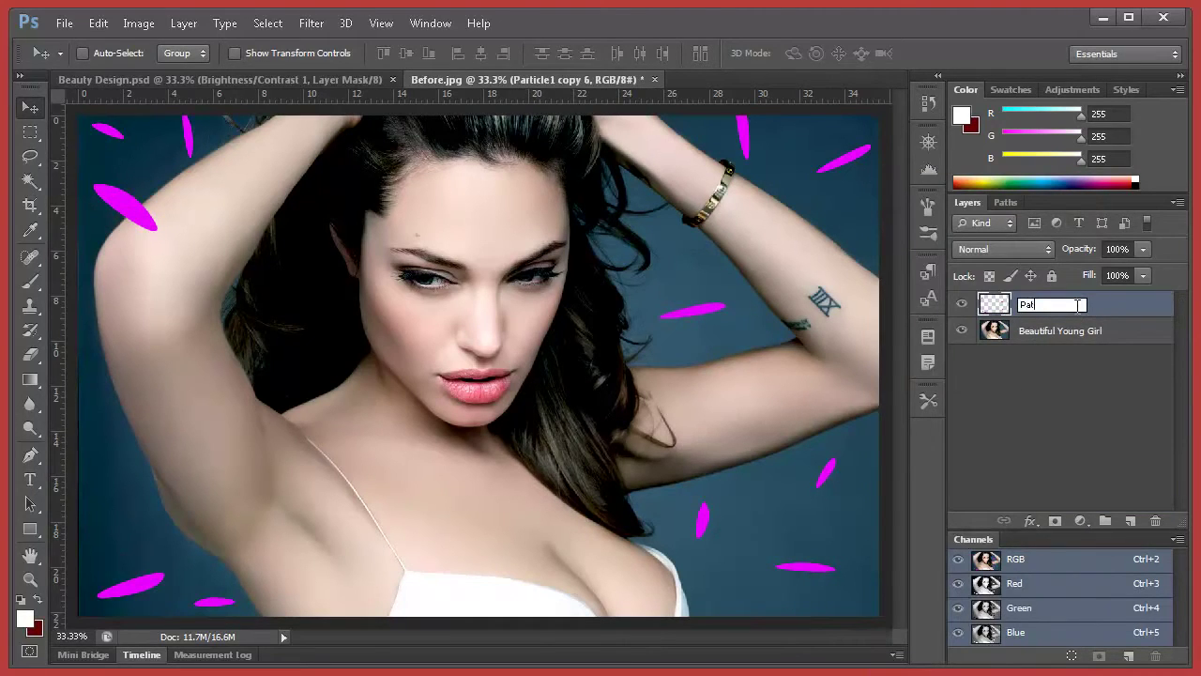
{"action": "type", "text": "ticle"}
{"action": "key", "text": "Return"}
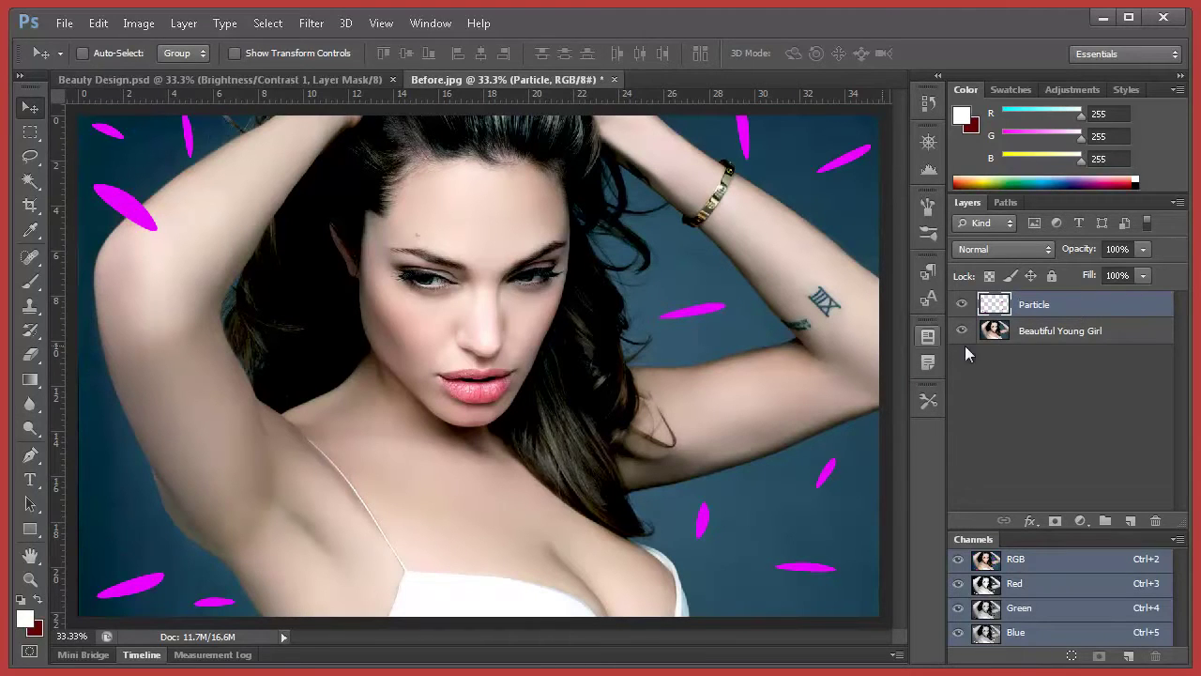
- Add a Bevel & Emboss effect to the Particle layer with the highlight opacity set to 0%
{"action": "left_click_drag", "start_coordinate": [842, 302], "coordinate": [745, 312]}
{"action": "right_click", "coordinate": [1058, 305]}
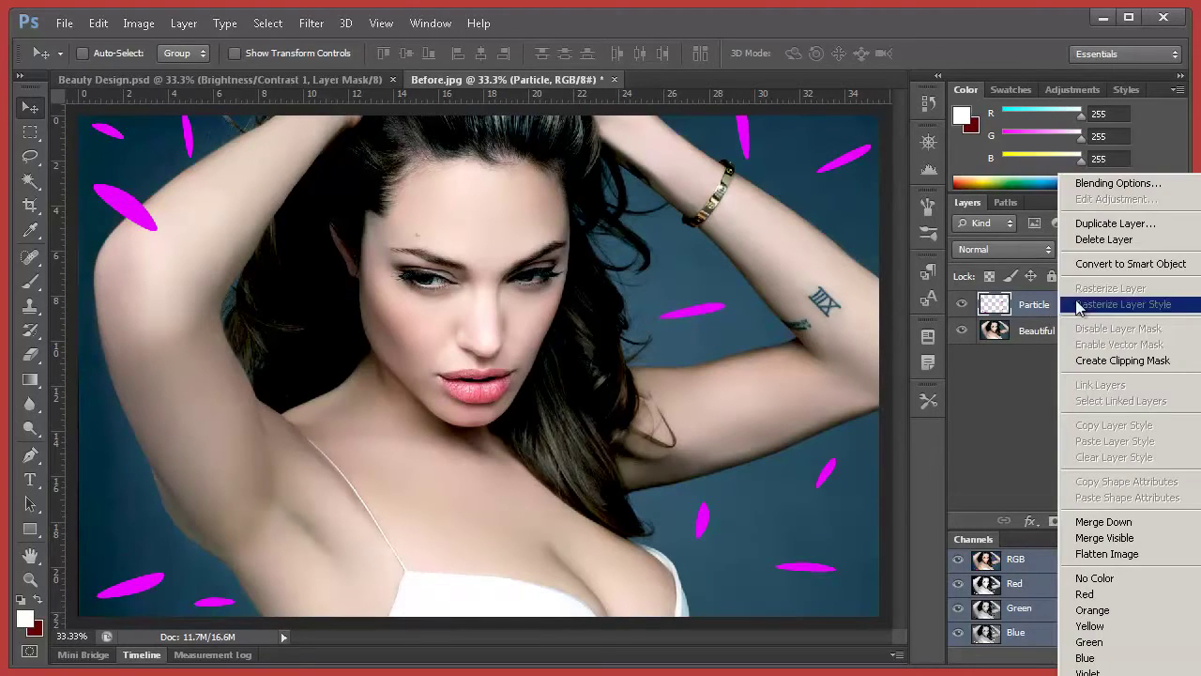
{"action": "left_click", "coordinate": [1117, 183]}
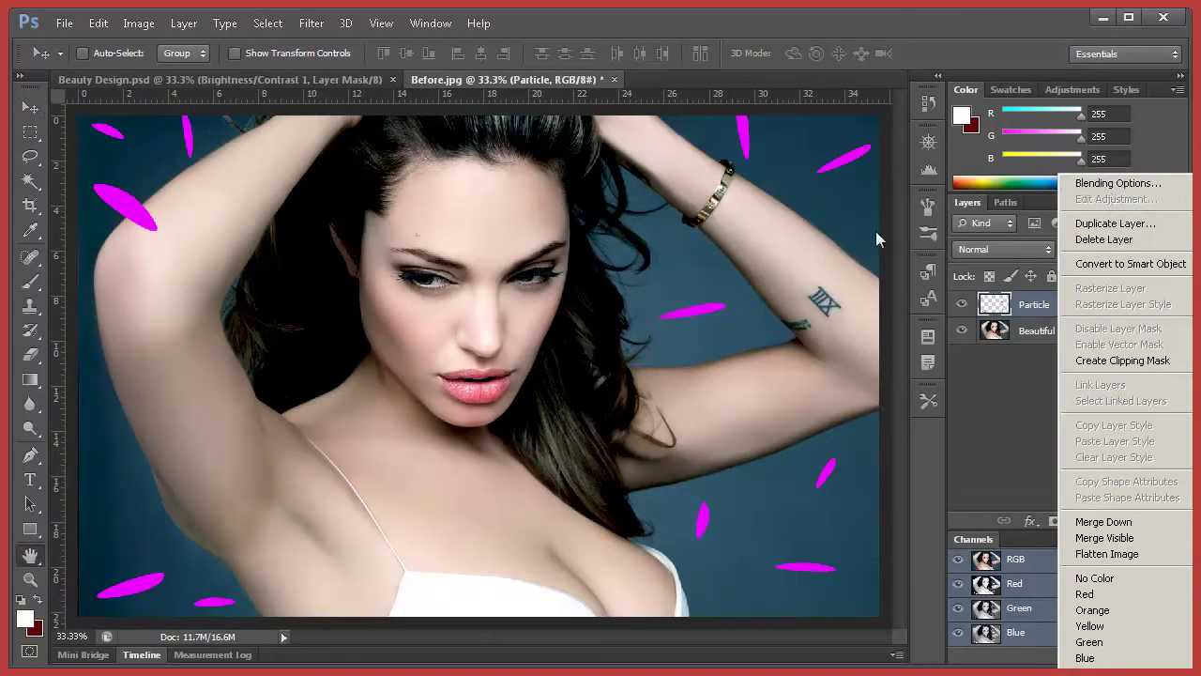
{"action": "left_click", "coordinate": [582, 215]}
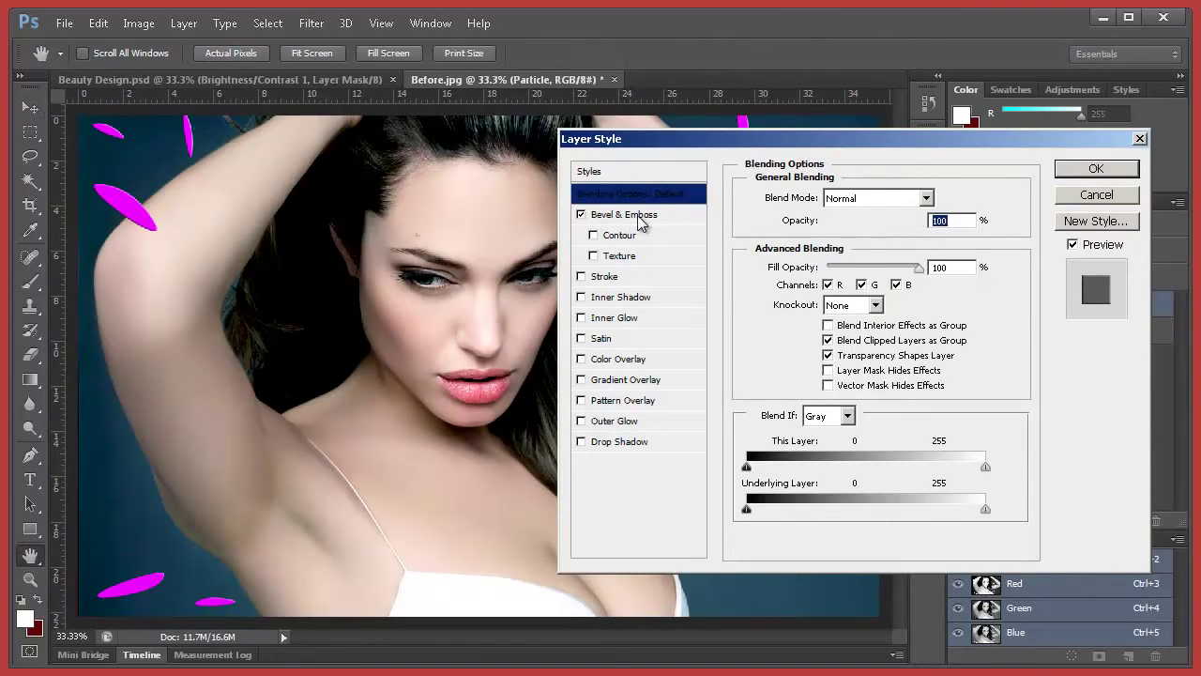
{"action": "left_click", "coordinate": [644, 215]}
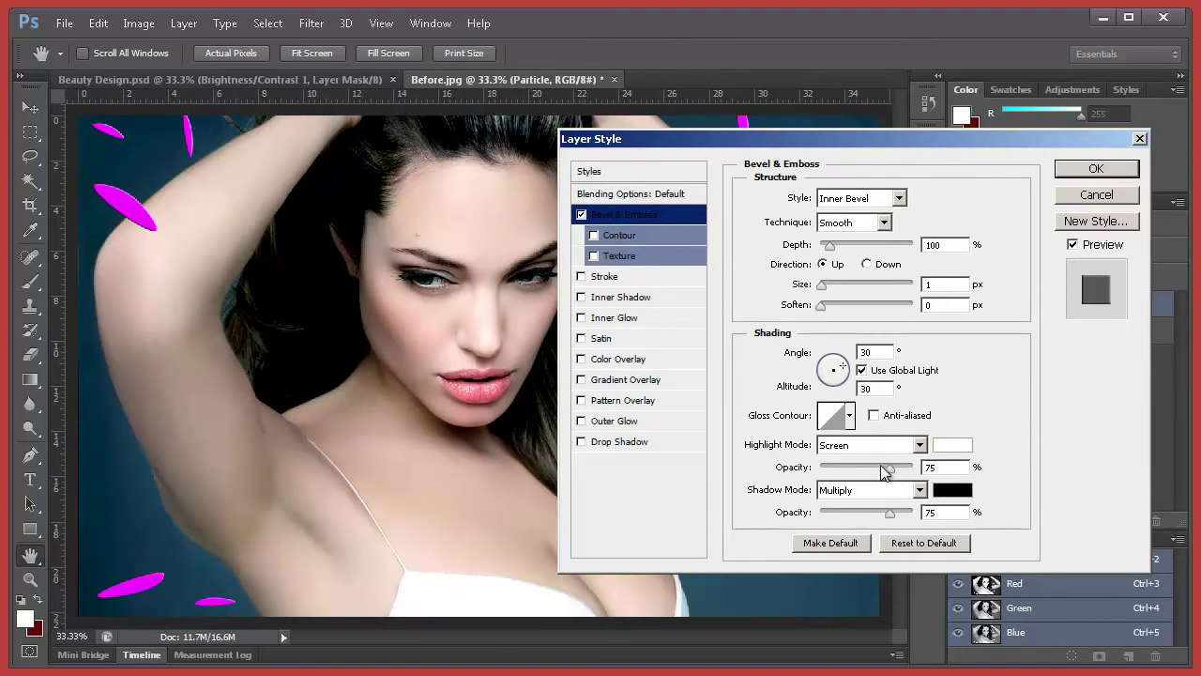
{"action": "left_click_drag", "start_coordinate": [888, 468], "coordinate": [718, 469]}
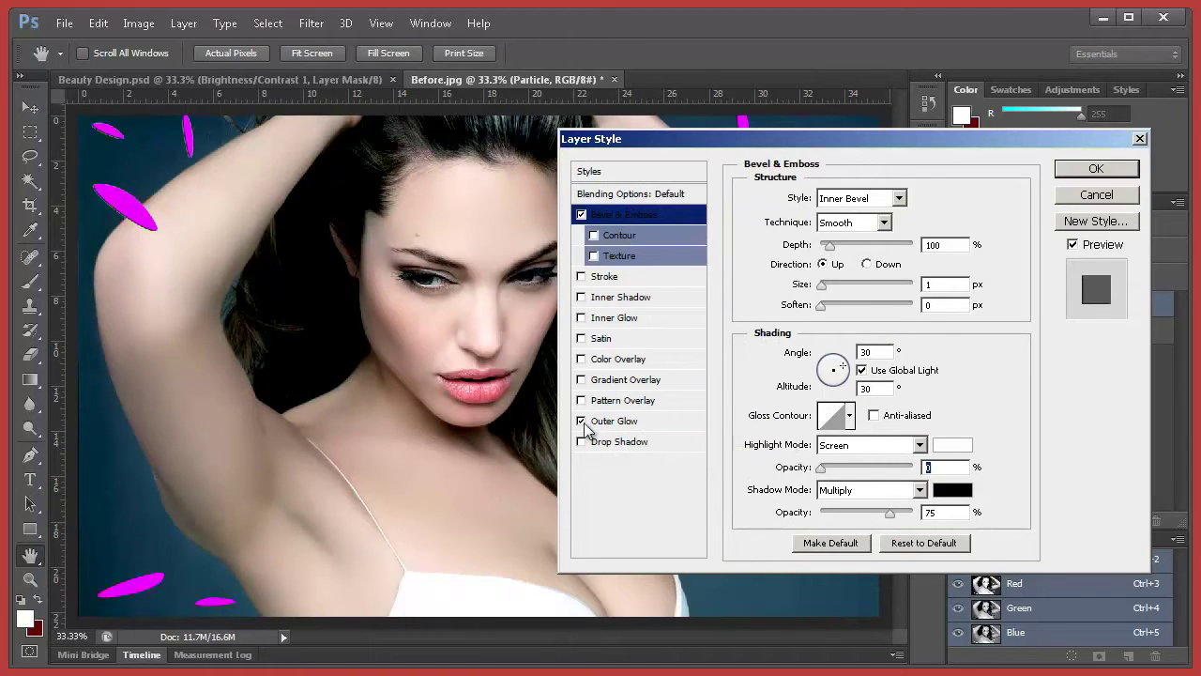
- Add an Outer Glow to the Particle layer in blue 0084ff with a size of 65 px, and apply the layer style
{"action": "left_click", "coordinate": [582, 421]}
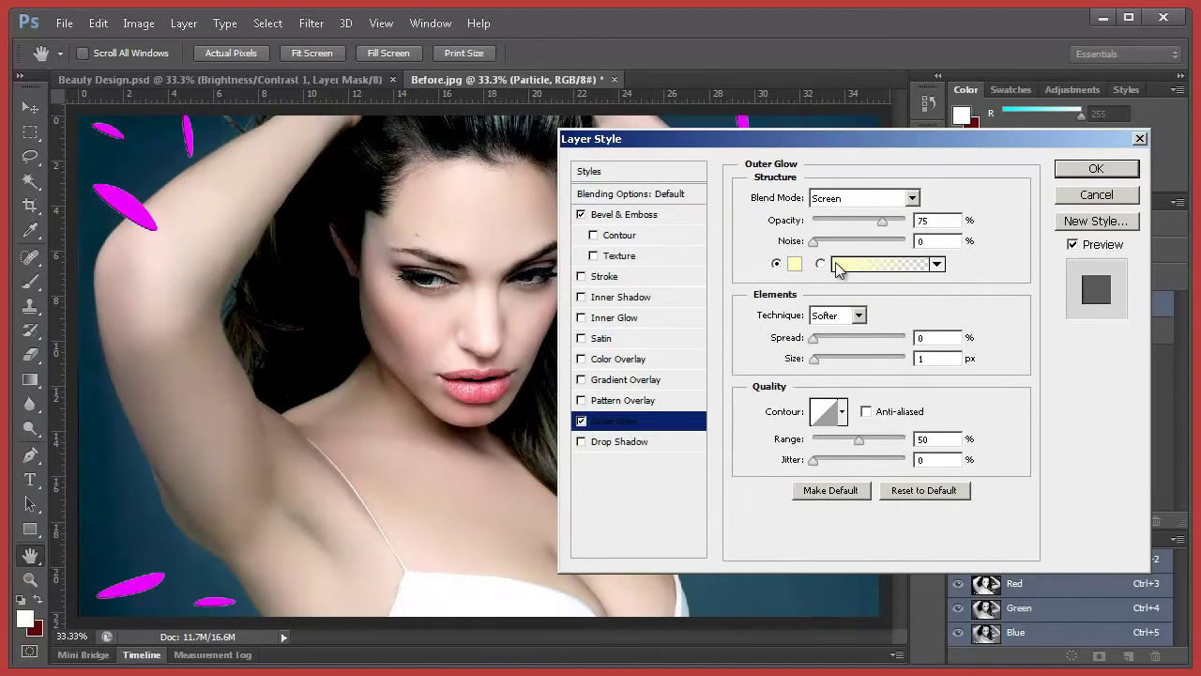
{"action": "left_click", "coordinate": [793, 263]}
{"action": "left_click_drag", "start_coordinate": [382, 340], "coordinate": [376, 326]}
{"action": "left_click", "coordinate": [335, 278]}
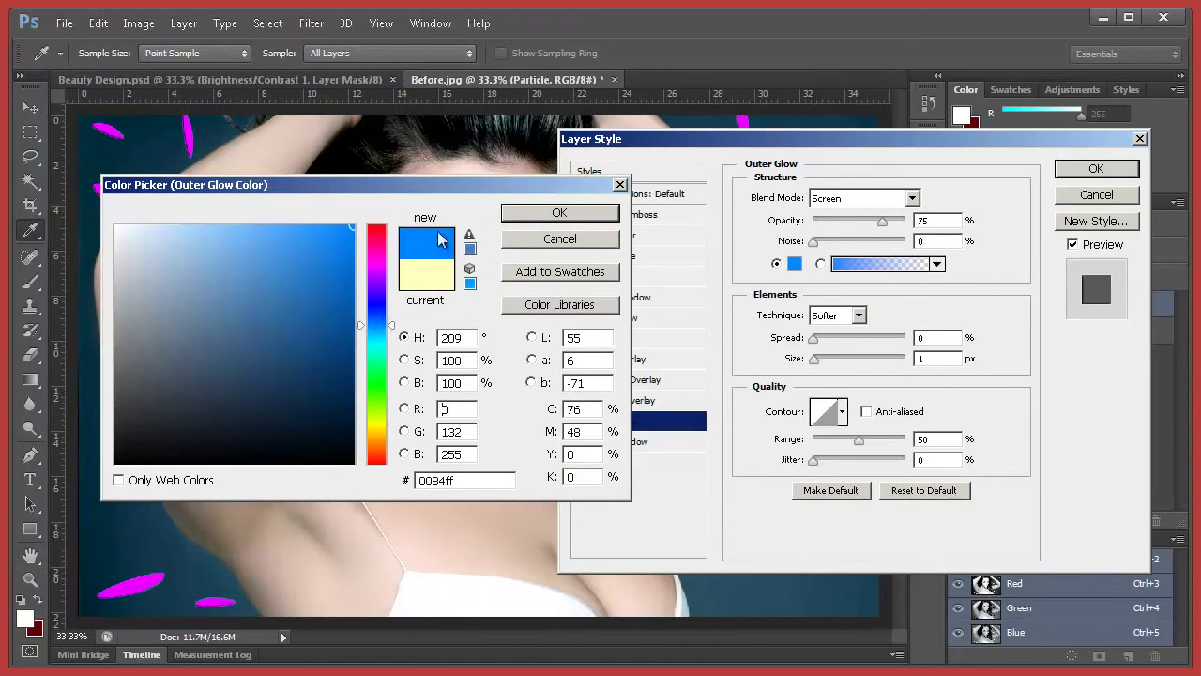
{"action": "left_click", "coordinate": [544, 217]}
{"action": "mouse_move", "coordinate": [815, 357]}
{"action": "left_mouse_down"}
{"action": "mouse_move", "coordinate": [842, 351]}
{"action": "mouse_move", "coordinate": [805, 344]}
{"action": "left_mouse_up"}
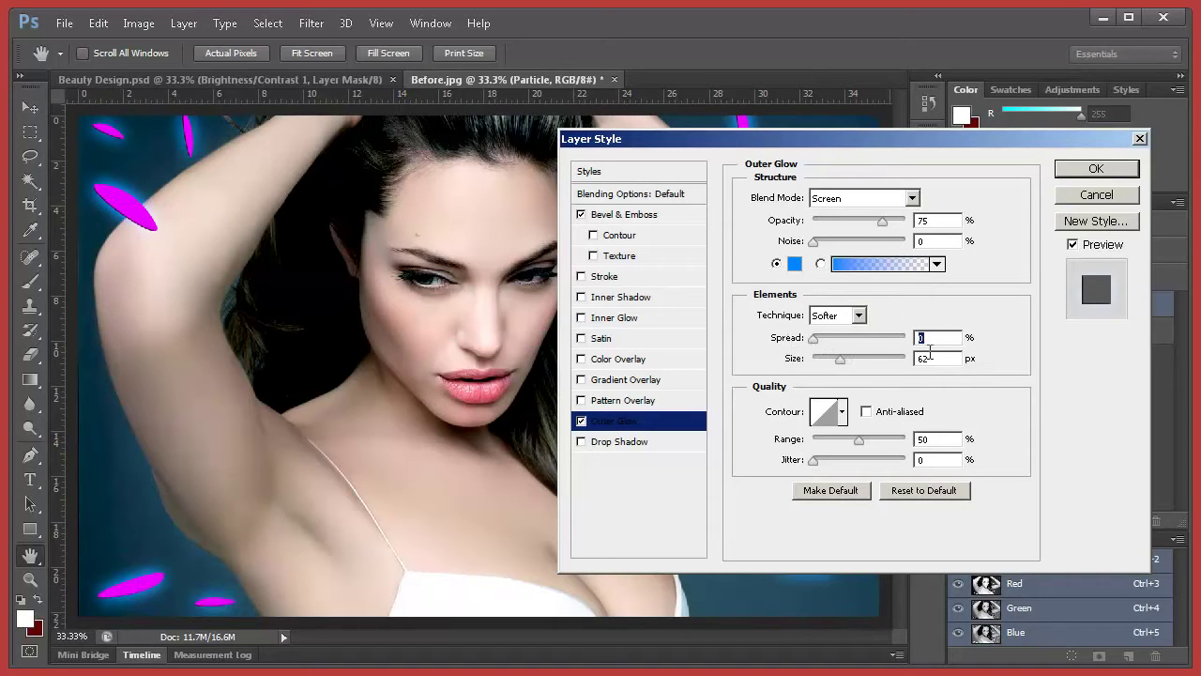
{"action": "type", "text": "65"}
{"action": "left_click", "coordinate": [1096, 169]}
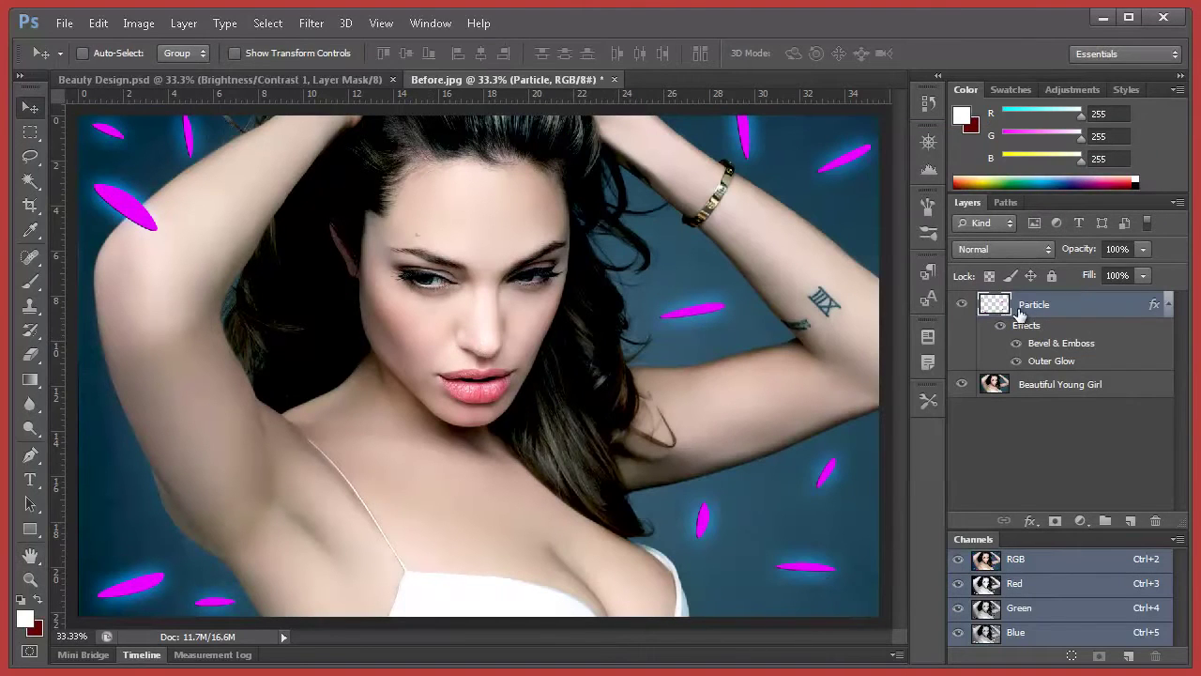
- Set up the Eraser with a 38 px brush and lower the Particle layer's opacity to 48%
{"action": "left_click", "coordinate": [29, 352]}
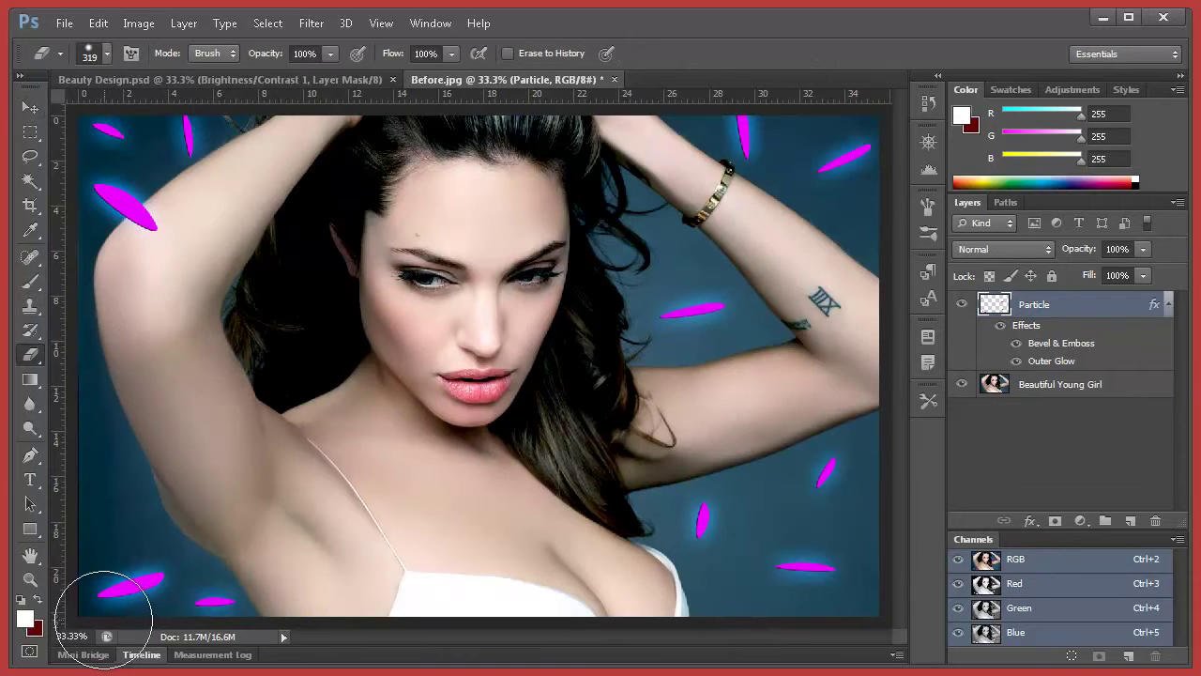
{"action": "left_click", "coordinate": [96, 636]}
{"action": "type", "text": "80"}
{"action": "key", "text": "Return"}
{"action": "scroll", "coordinate": [589, 416], "scroll_direction": "up", "scroll_amount": 3}
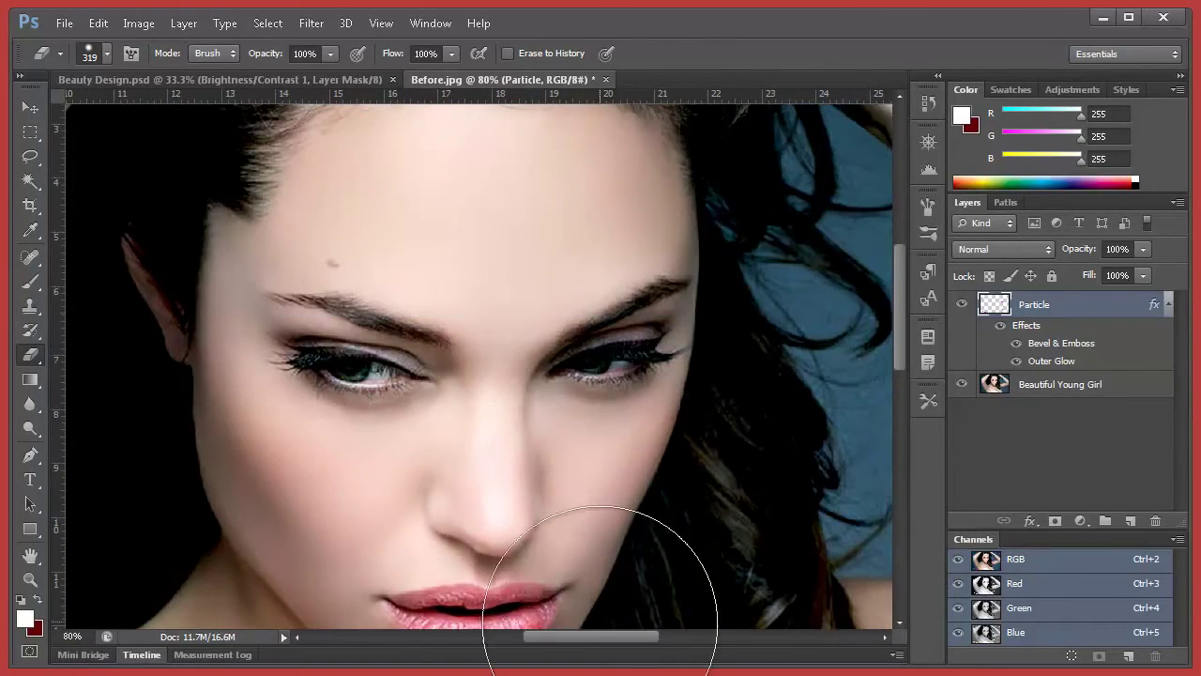
{"action": "left_click_drag", "start_coordinate": [585, 638], "coordinate": [479, 627]}
{"action": "scroll", "coordinate": [437, 383], "scroll_direction": "up", "scroll_amount": 2}
{"action": "right_click", "coordinate": [514, 415]}
{"action": "left_click_drag", "start_coordinate": [571, 455], "coordinate": [562, 452]}
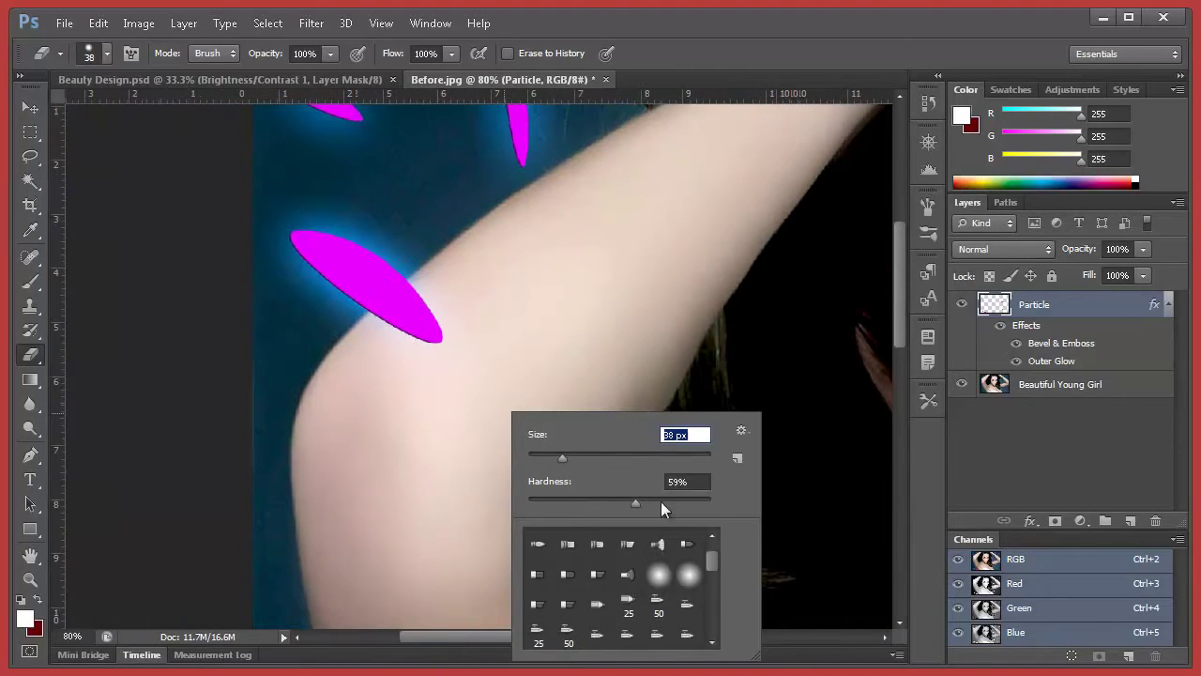
{"action": "left_click", "coordinate": [1138, 250]}
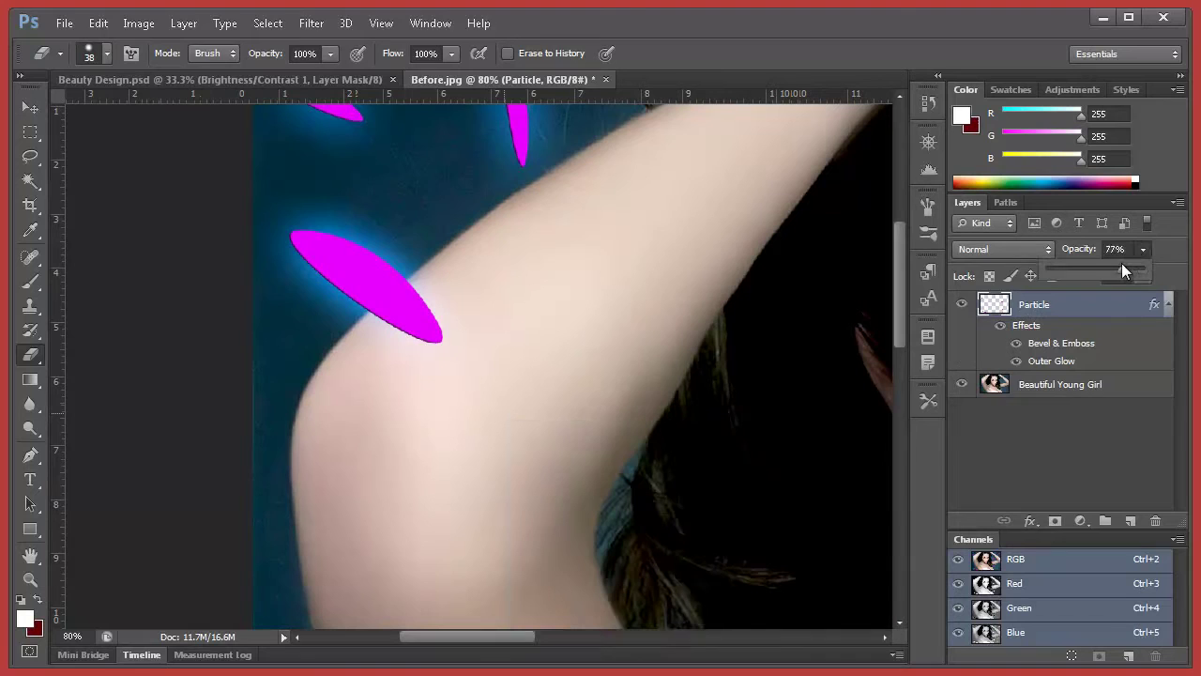
- Undo a trial erasing of the particle's end over the arm and raise the Eraser's hardness to 100%
{"action": "mouse_move", "coordinate": [448, 329]}
{"action": "left_mouse_down"}
{"action": "mouse_move", "coordinate": [401, 335]}
{"action": "mouse_move", "coordinate": [423, 317]}
{"action": "mouse_move", "coordinate": [375, 325]}
{"action": "mouse_move", "coordinate": [417, 287]}
{"action": "mouse_move", "coordinate": [436, 331]}
{"action": "mouse_move", "coordinate": [380, 323]}
{"action": "mouse_move", "coordinate": [407, 298]}
{"action": "left_mouse_up"}
{"action": "key", "text": "ctrl+z"}
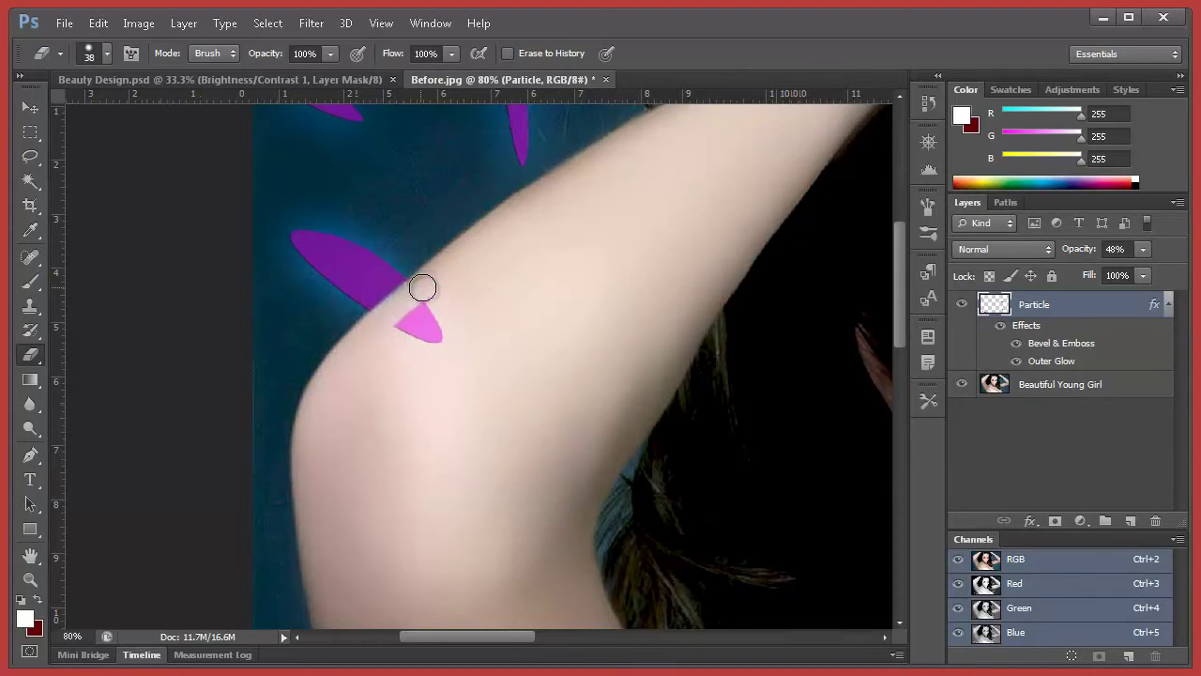
{"action": "key", "text": "ctrl+z"}
{"action": "right_click", "coordinate": [423, 289]}
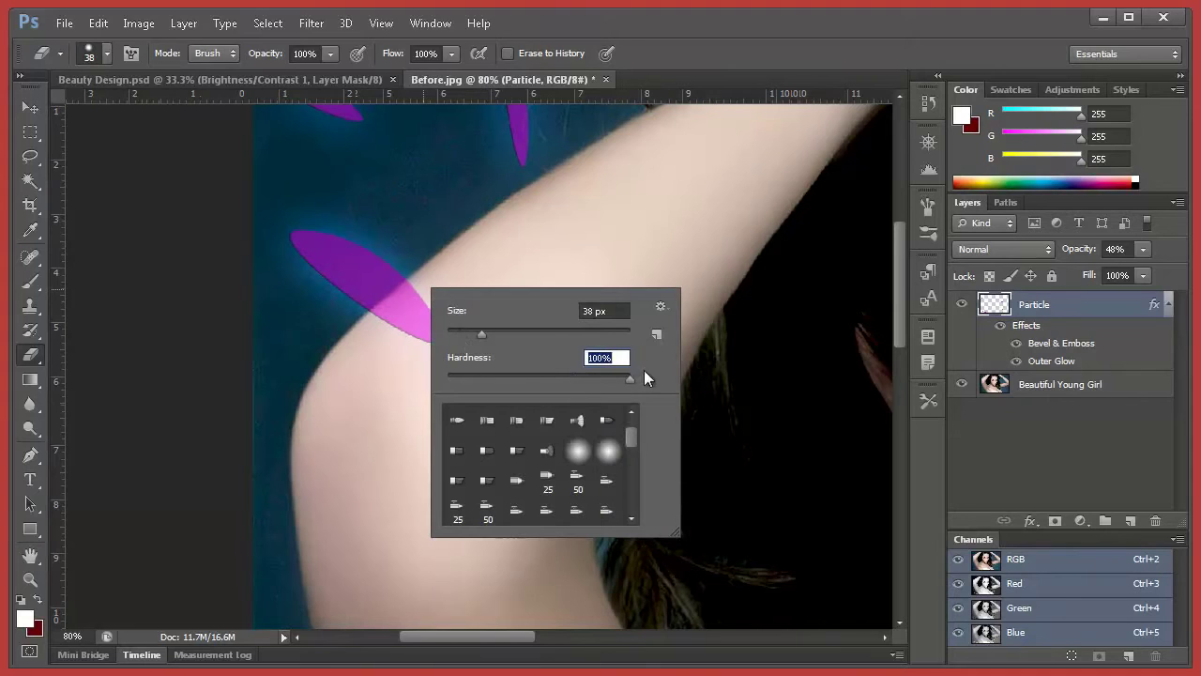
{"action": "left_click", "coordinate": [383, 322]}
{"action": "left_click", "coordinate": [385, 314]}
{"action": "left_click", "coordinate": [397, 310]}
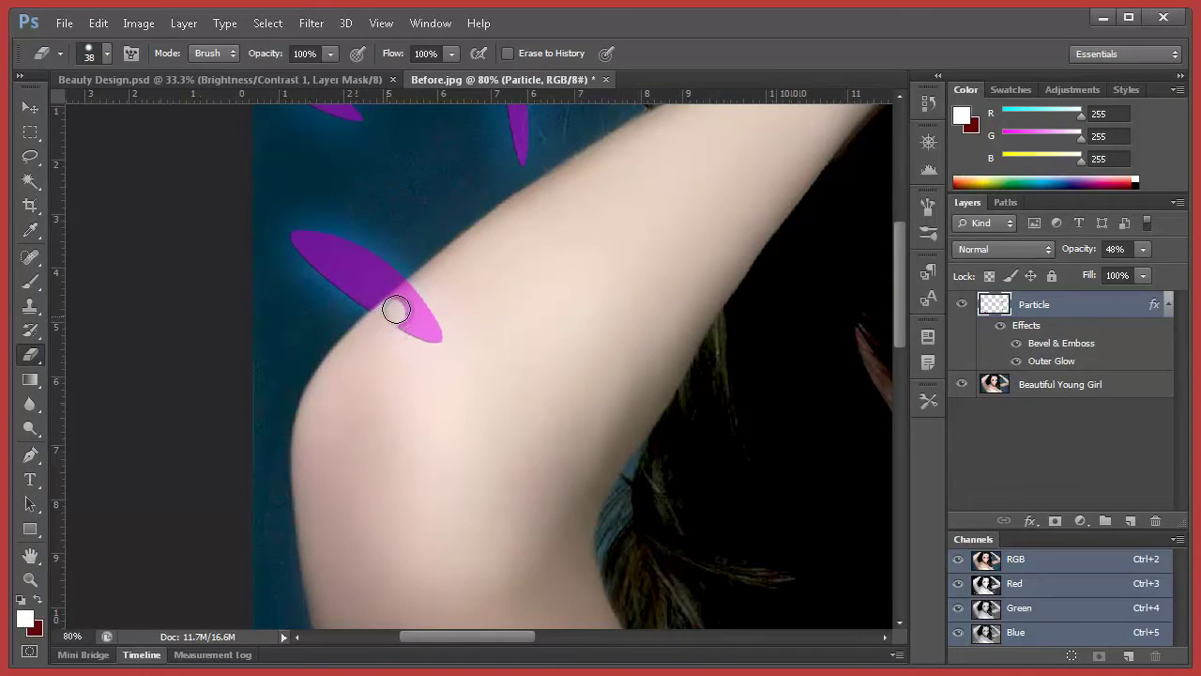
{"action": "left_click", "coordinate": [401, 305]}
{"action": "key", "text": "ctrl+alt+z"}
{"action": "key", "text": "ctrl+alt+z"}
{"action": "key", "text": "ctrl+alt+z"}
{"action": "key", "text": "ctrl+alt+z"}
- Erase the part of the upper-left particle that overlaps the arm, and restore the Particle layer's opacity to 100%
{"action": "left_click_drag", "start_coordinate": [381, 320], "coordinate": [416, 291]}
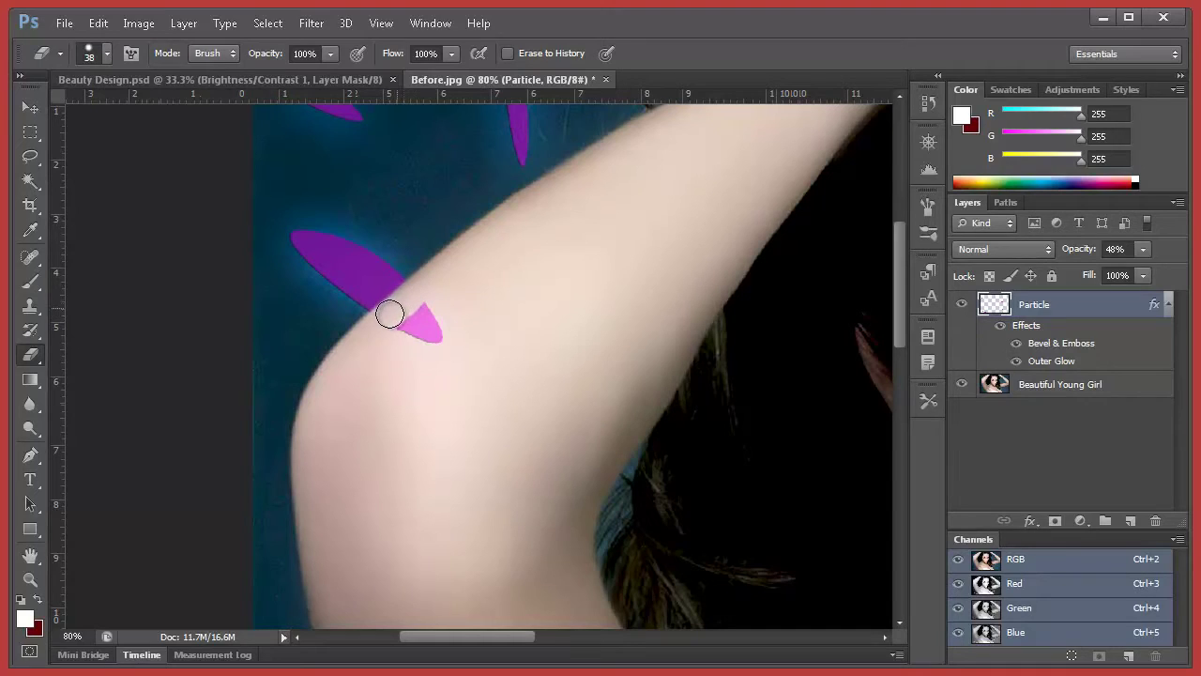
{"action": "mouse_move", "coordinate": [378, 326]}
{"action": "left_mouse_down"}
{"action": "mouse_move", "coordinate": [440, 316]}
{"action": "mouse_move", "coordinate": [458, 344]}
{"action": "left_mouse_up"}
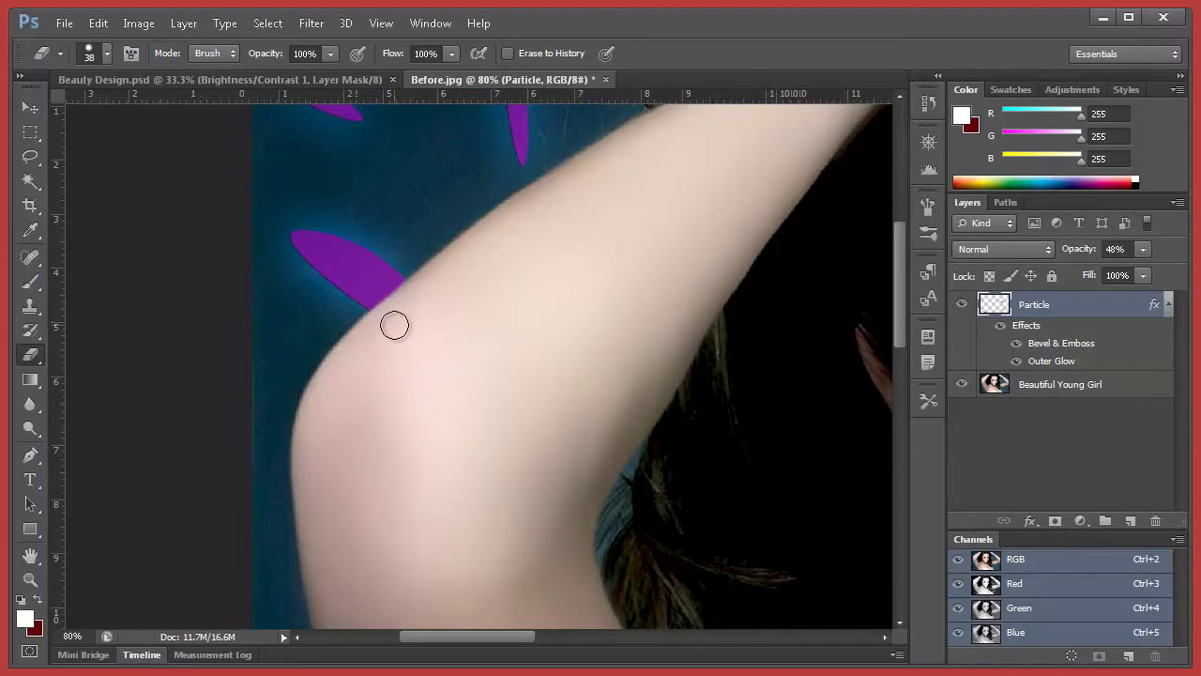
{"action": "left_click", "coordinate": [30, 107]}
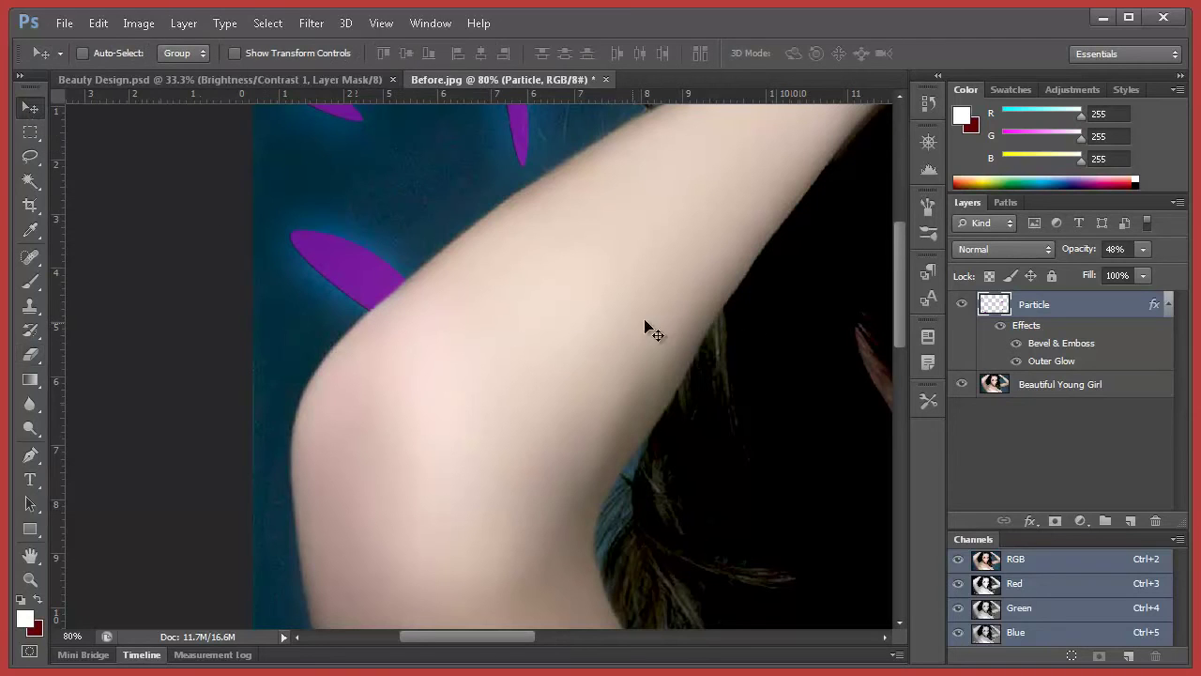
{"action": "left_click", "coordinate": [1144, 248]}
{"action": "left_click_drag", "start_coordinate": [1148, 247], "coordinate": [1182, 269]}
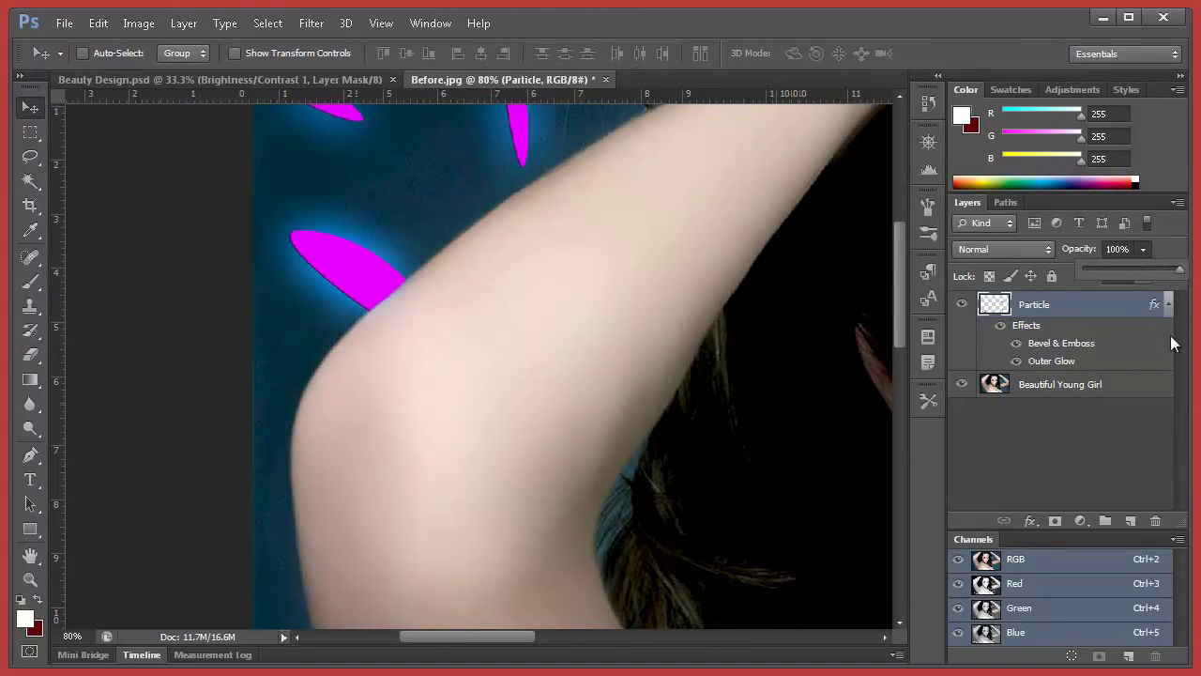
{"action": "left_click", "coordinate": [1096, 413]}
- Set the zoom level to 30% to review the whole photo with its particles
{"action": "left_click", "coordinate": [72, 636]}
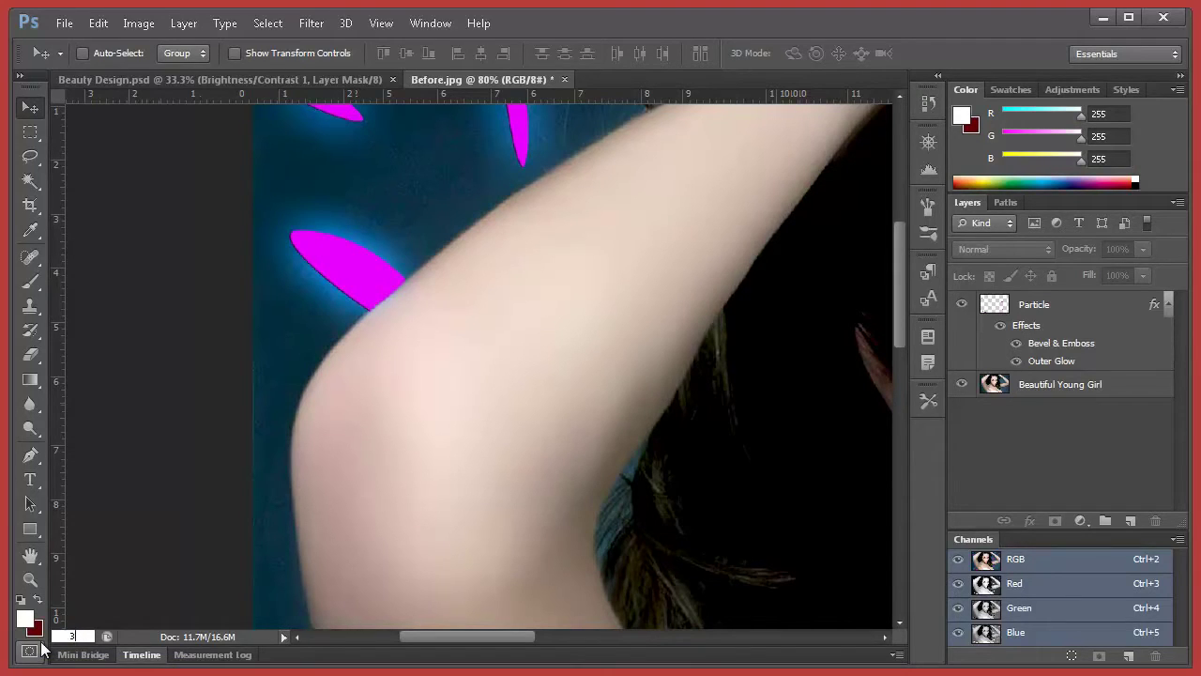
{"action": "type", "text": "5"}
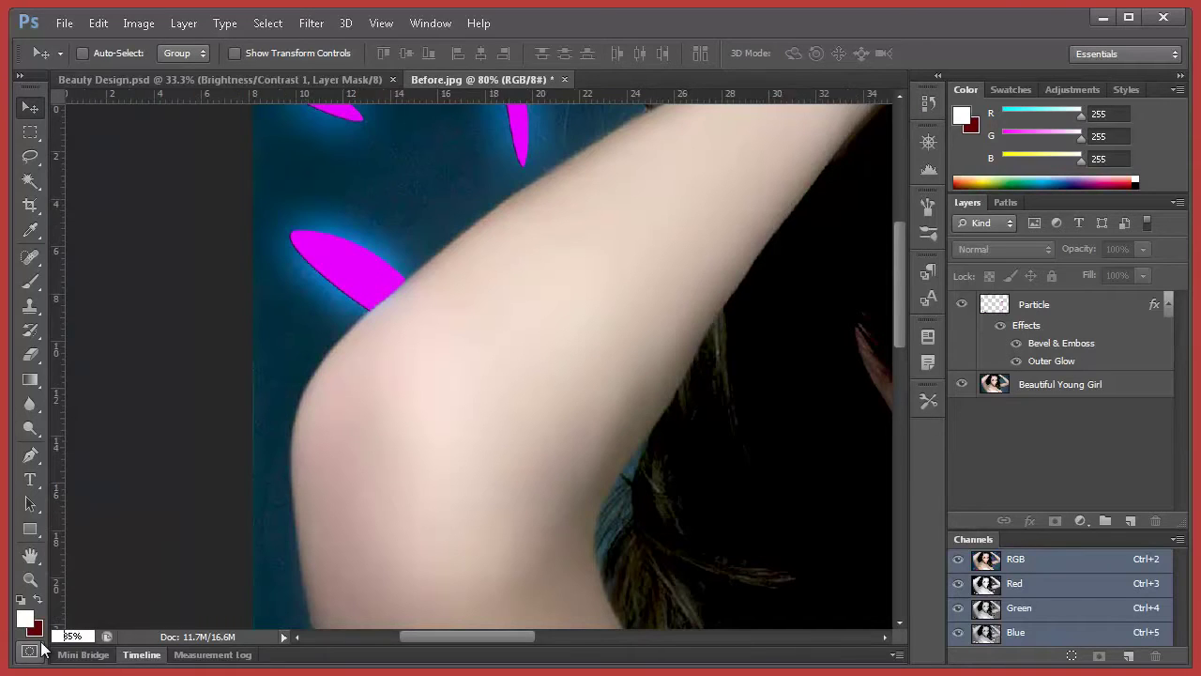
{"action": "key", "text": "Return"}
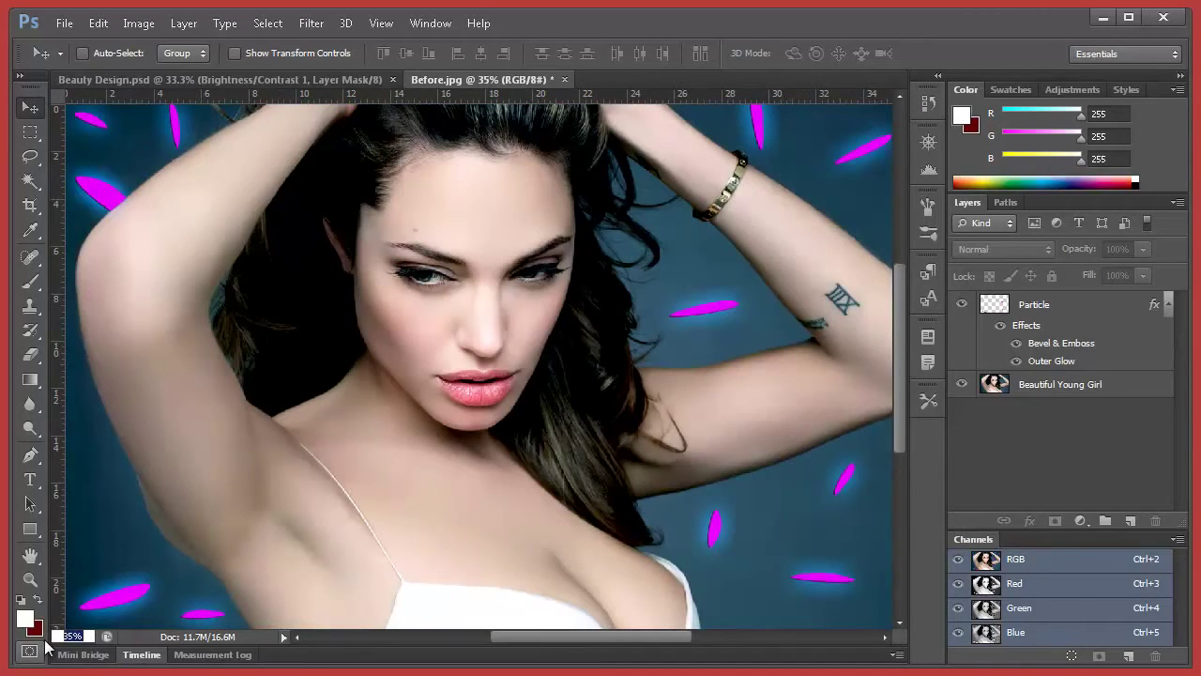
{"action": "type", "text": "30"}
{"action": "key", "text": "Return"}
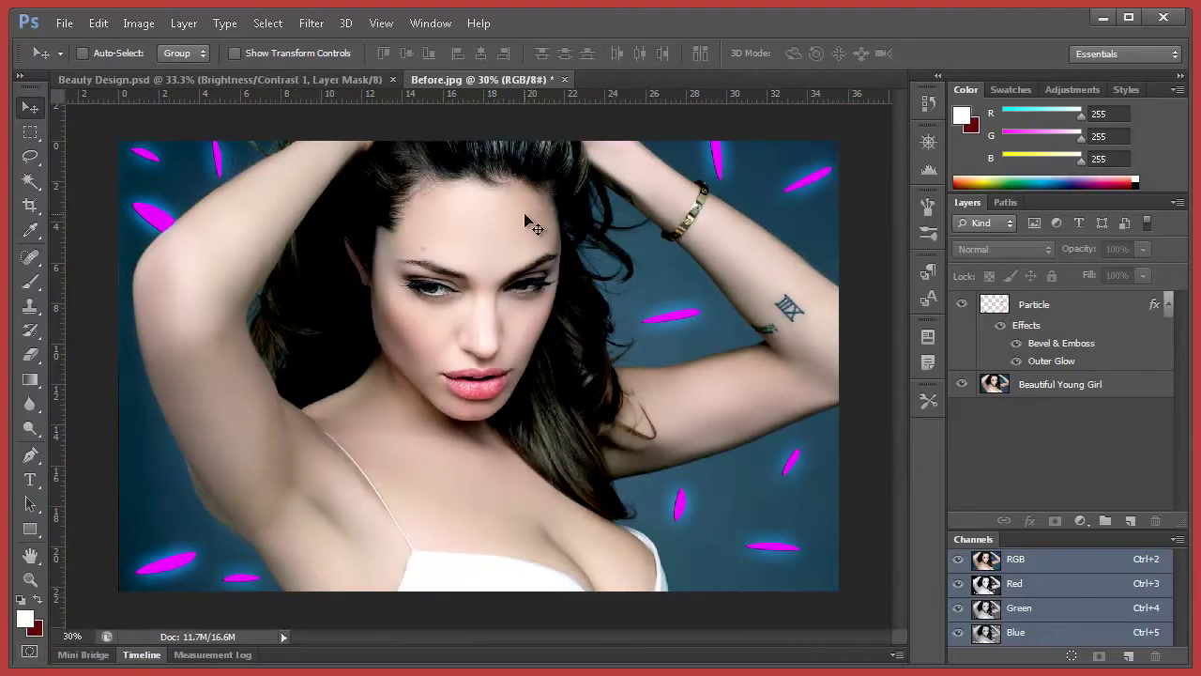
- Apply a Gaussian Blur with a radius of 13 pixels to the Particle layer
{"action": "left_click", "coordinate": [1043, 317]}
{"action": "left_click", "coordinate": [312, 24]}
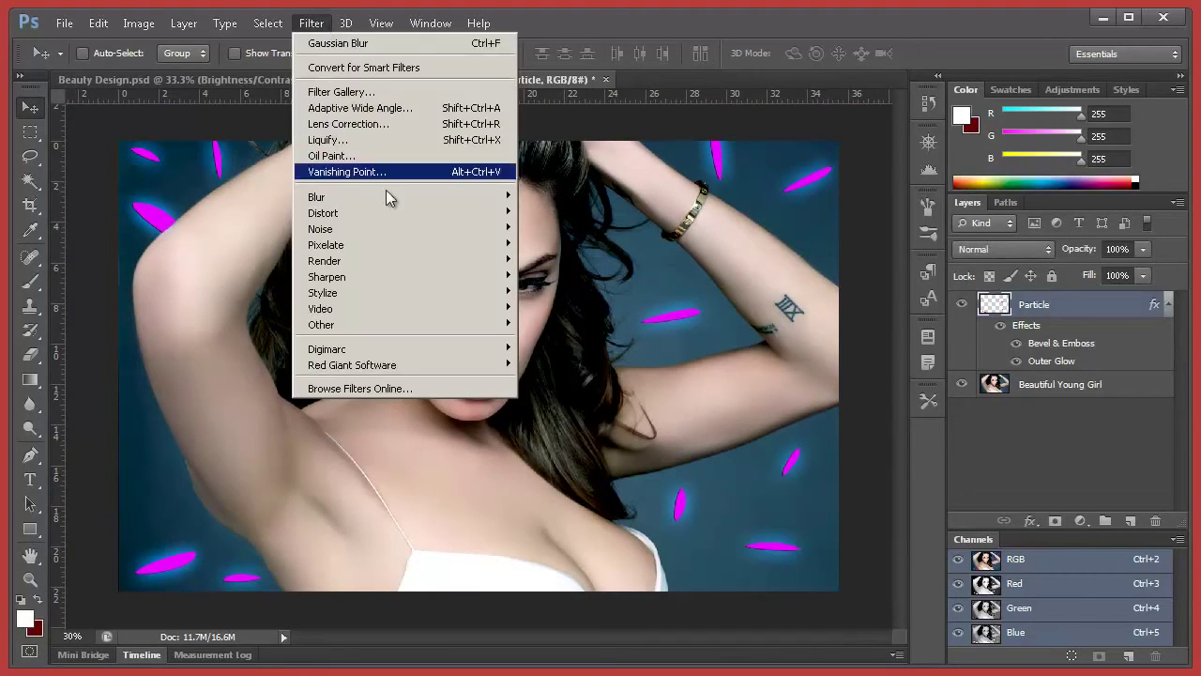
{"action": "mouse_move", "coordinate": [398, 198]}
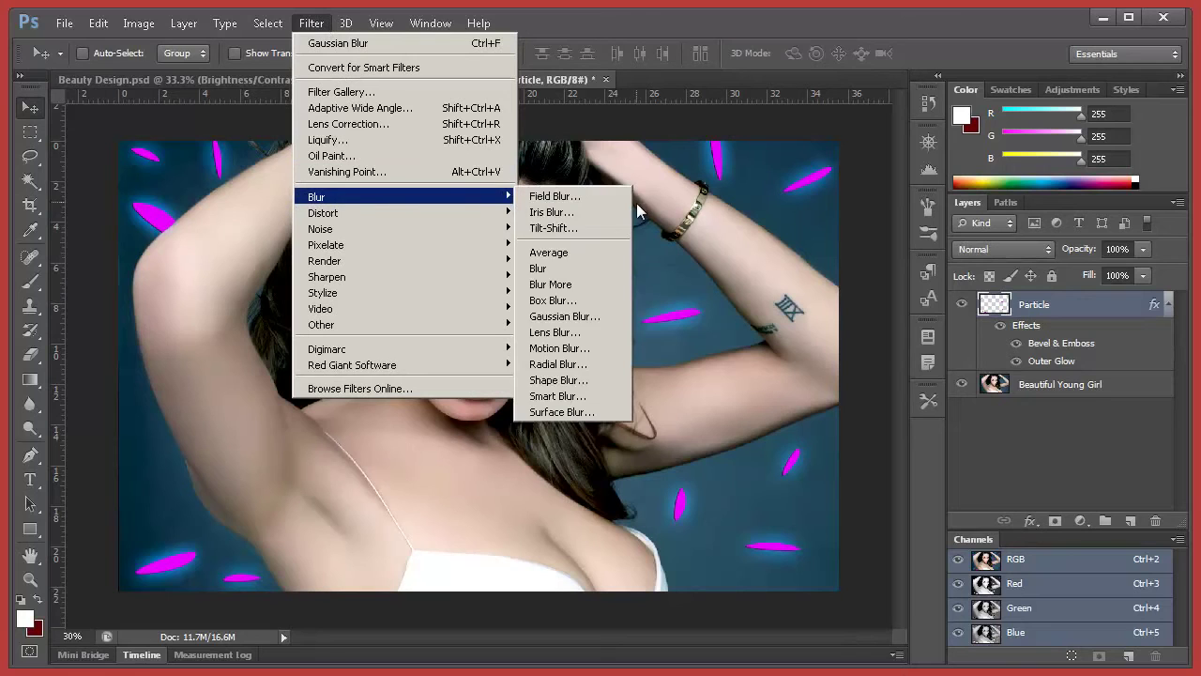
{"action": "left_click", "coordinate": [577, 316]}
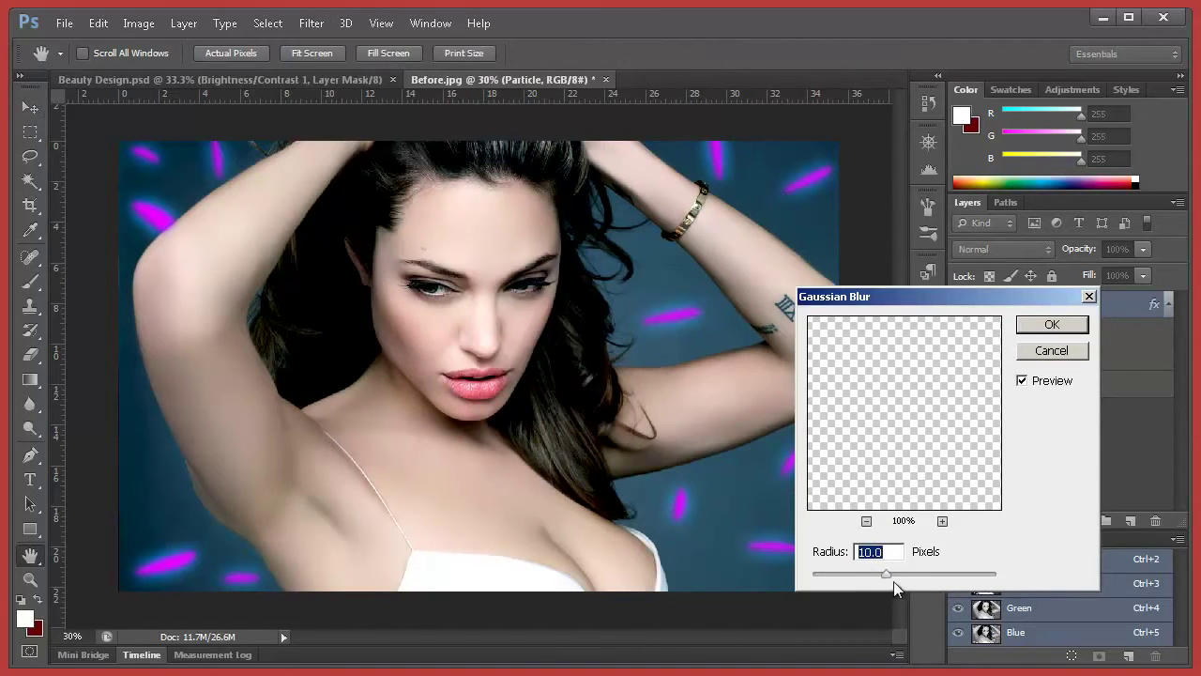
{"action": "left_click_drag", "start_coordinate": [896, 574], "coordinate": [898, 575]}
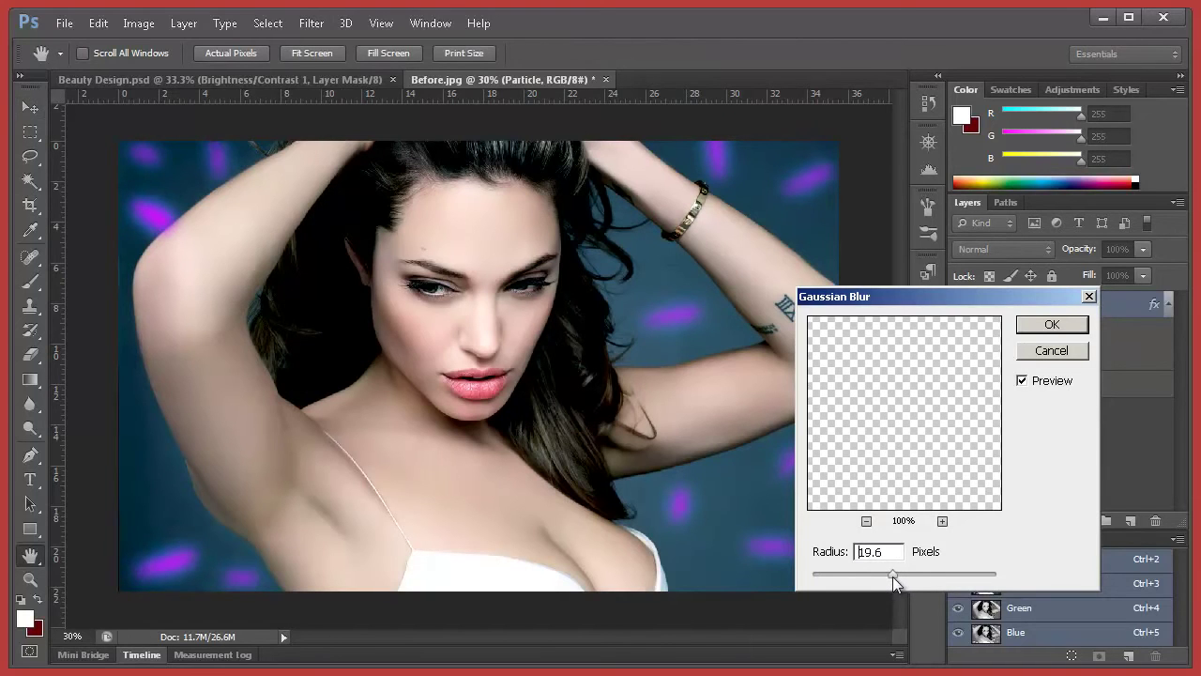
{"action": "left_click", "coordinate": [893, 574]}
{"action": "type", "text": "15"}
{"action": "type", "text": "13"}
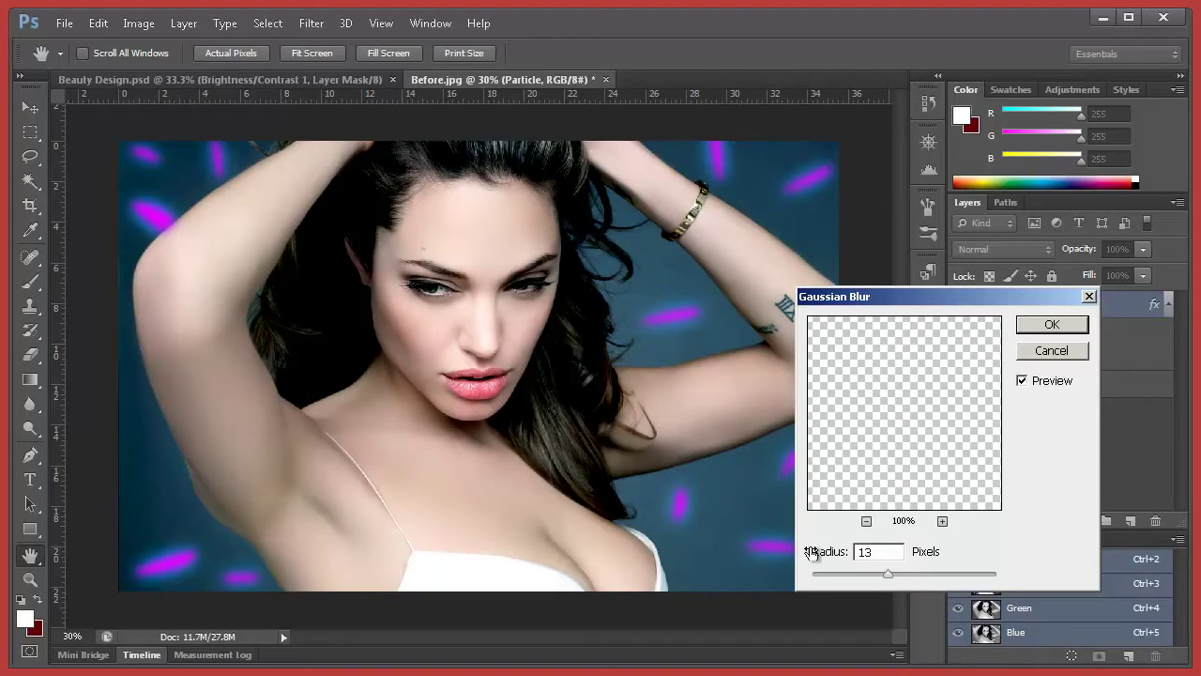
{"action": "key", "text": "Return"}
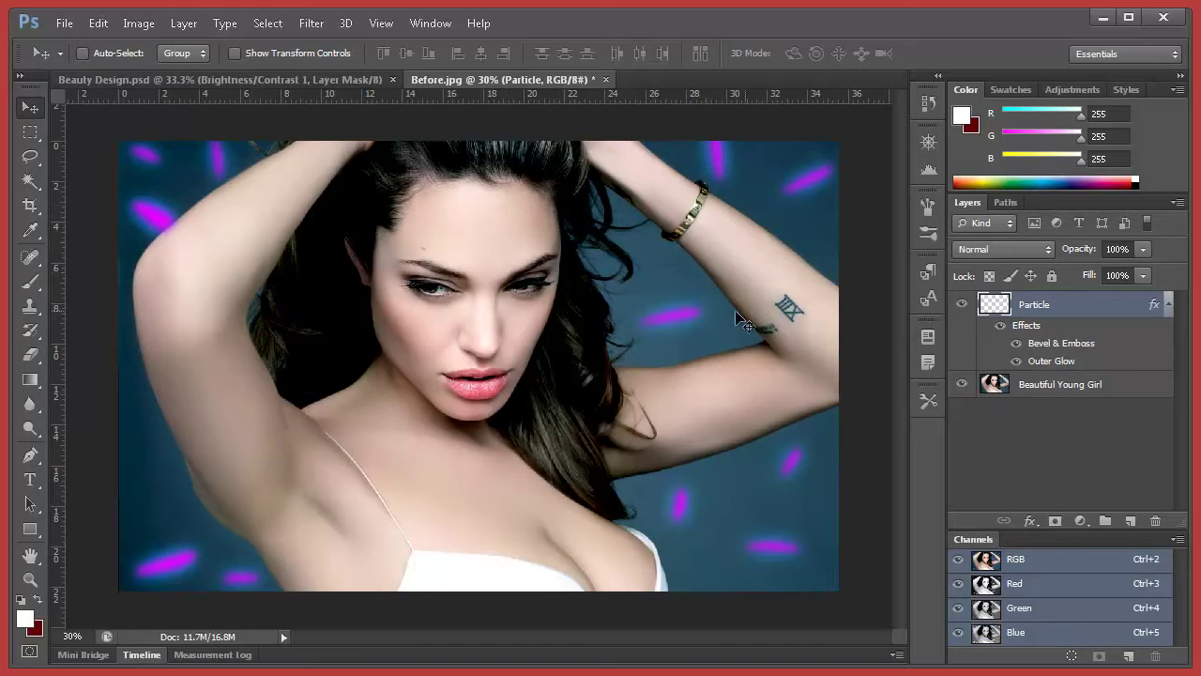
{"action": "left_click", "coordinate": [235, 80]}
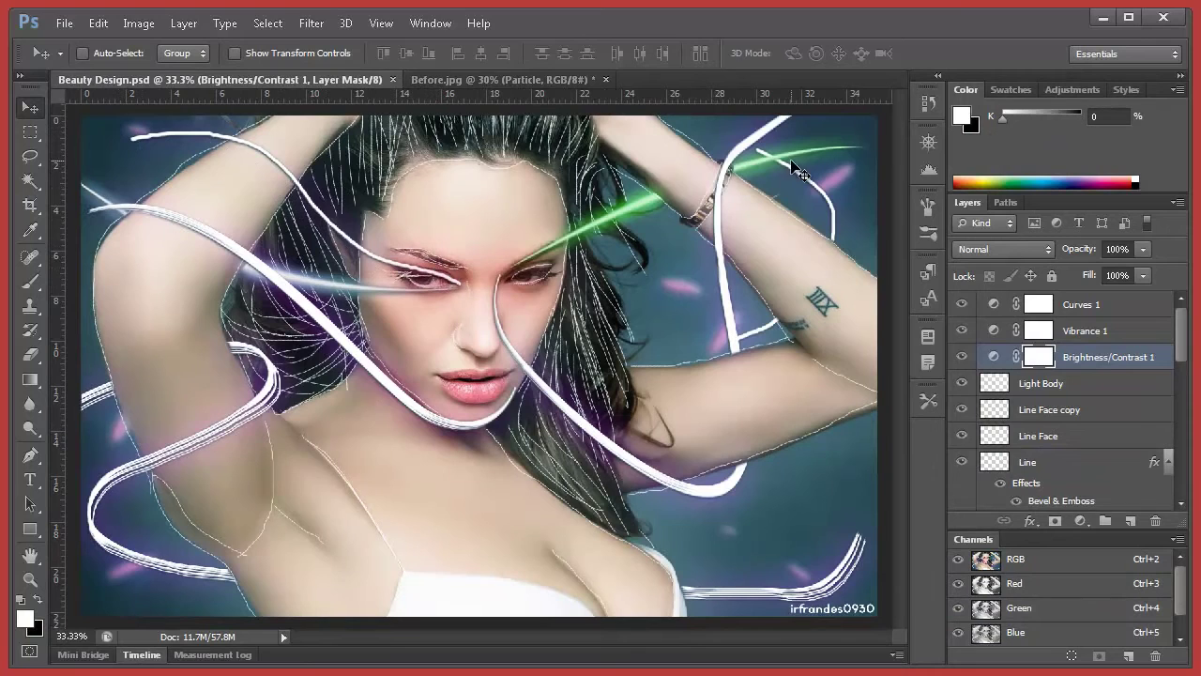
{"action": "left_click", "coordinate": [505, 82]}
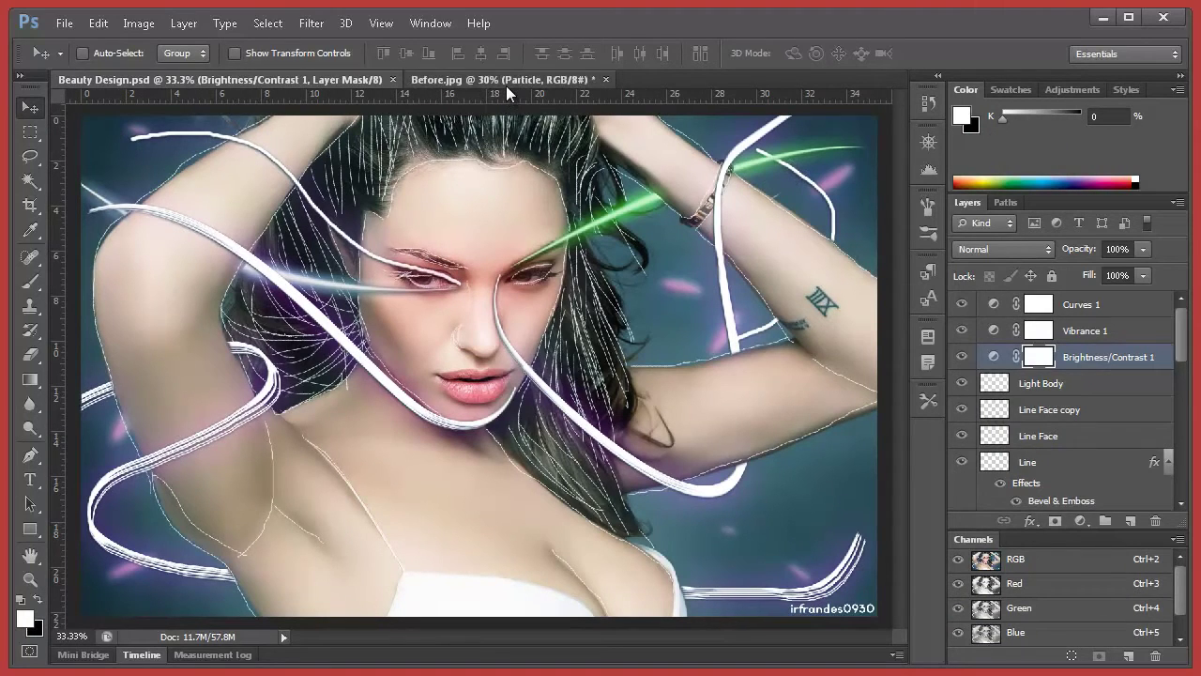
{"action": "left_click", "coordinate": [31, 457]}
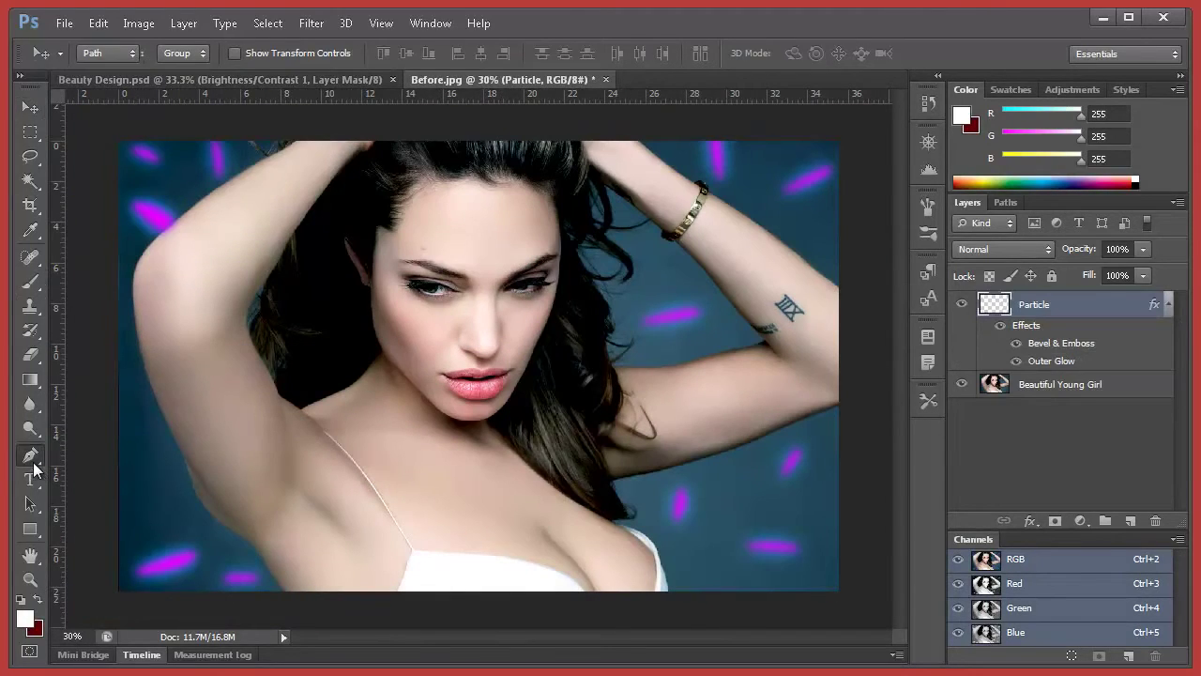
{"action": "left_click", "coordinate": [31, 284]}
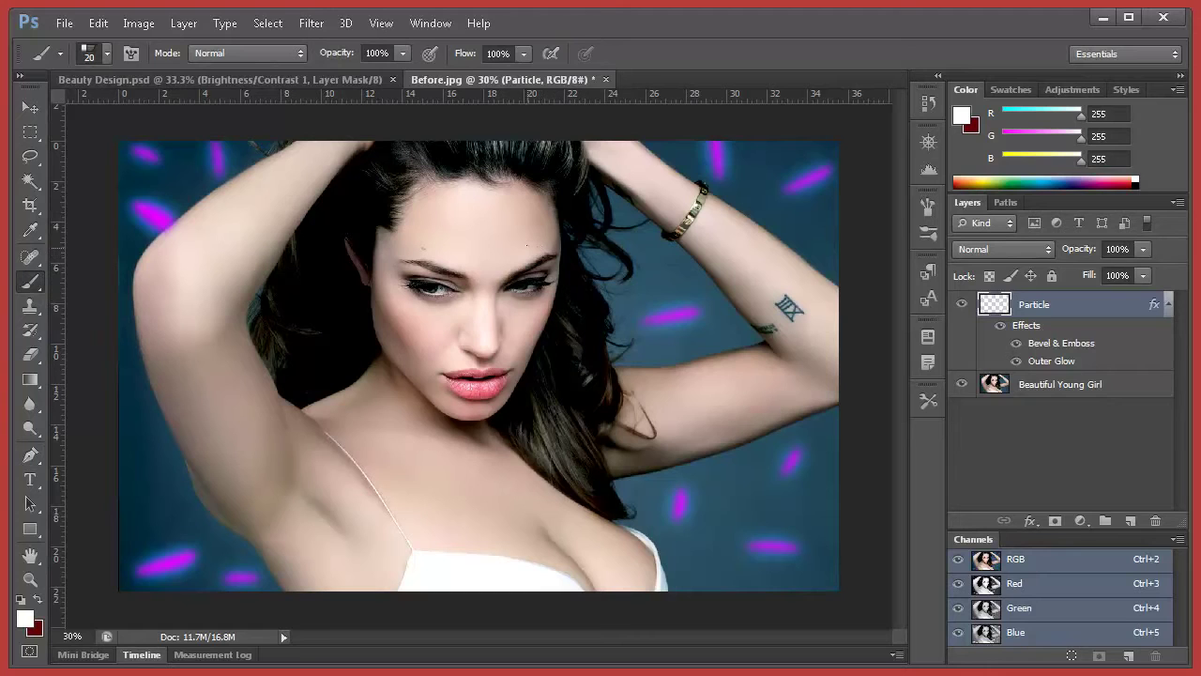
{"action": "mouse_move", "coordinate": [535, 246]}
{"action": "left_mouse_down"}
{"action": "mouse_move", "coordinate": [536, 277]}
{"action": "mouse_move", "coordinate": [477, 282]}
{"action": "mouse_move", "coordinate": [451, 256]}
{"action": "left_mouse_up"}
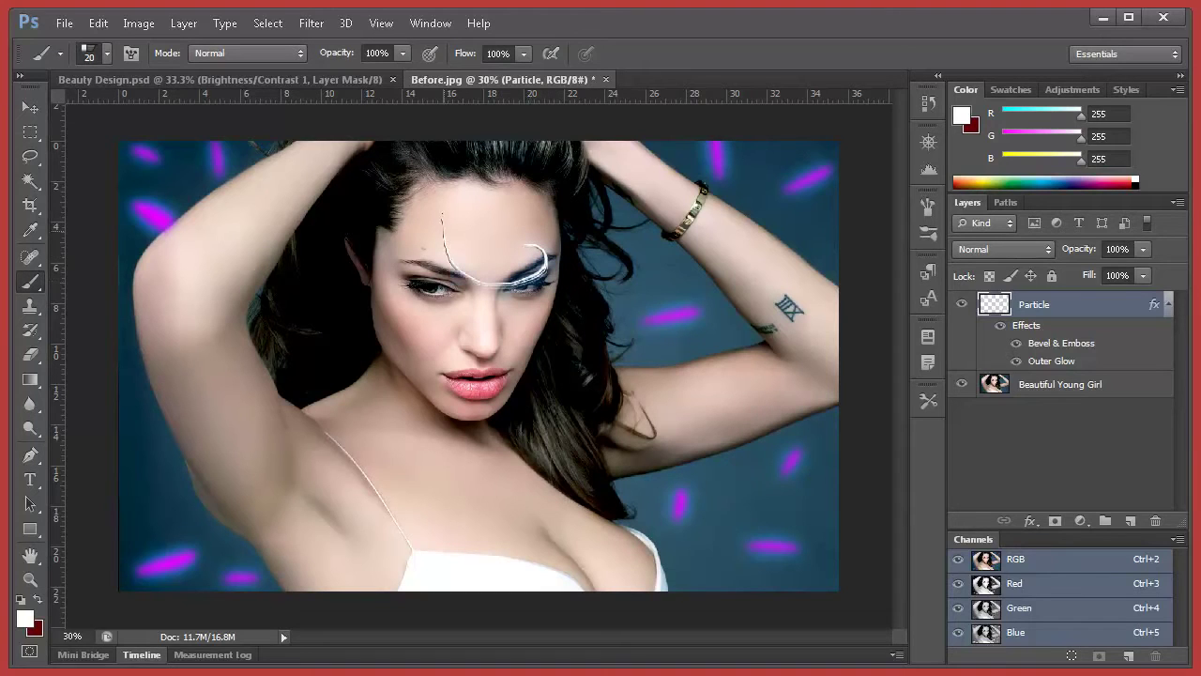
{"action": "mouse_move", "coordinate": [404, 186]}
{"action": "left_mouse_down"}
{"action": "mouse_move", "coordinate": [461, 321]}
{"action": "mouse_move", "coordinate": [416, 394]}
{"action": "mouse_move", "coordinate": [483, 443]}
{"action": "mouse_move", "coordinate": [598, 387]}
{"action": "mouse_move", "coordinate": [715, 393]}
{"action": "left_mouse_up"}
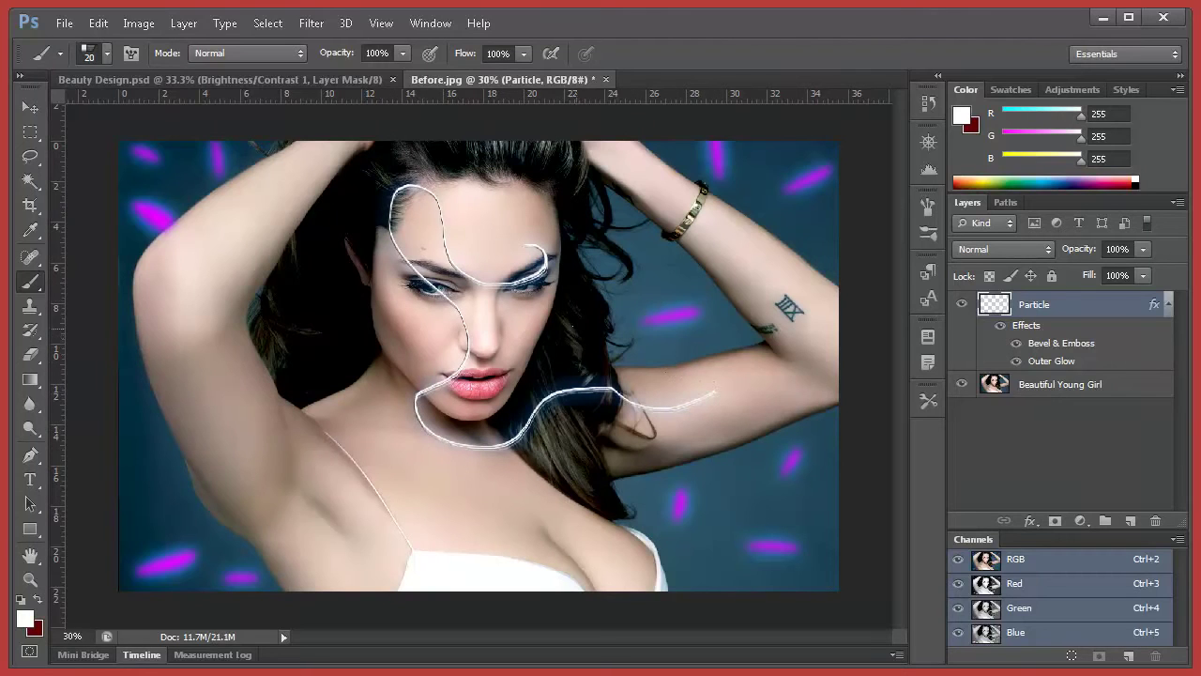
{"action": "key", "text": "ctrl+z"}
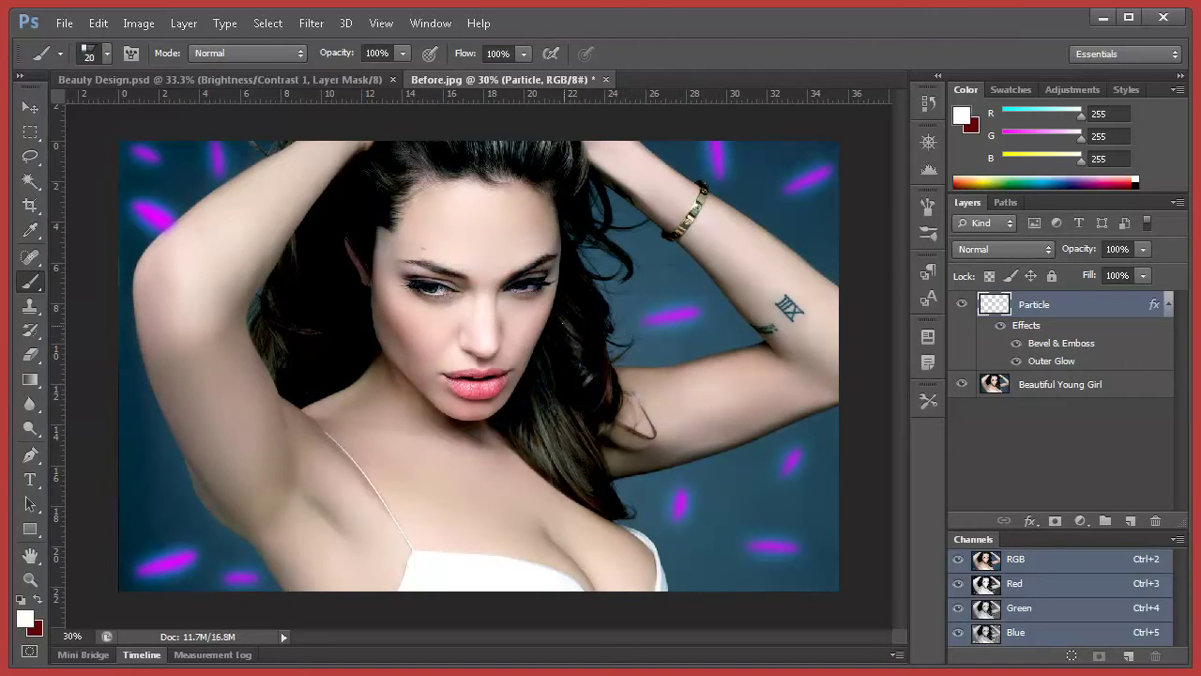
- Add a new layer above Particle and name it Spline
{"action": "left_click", "coordinate": [1128, 521]}
{"action": "double_click", "coordinate": [1036, 304]}
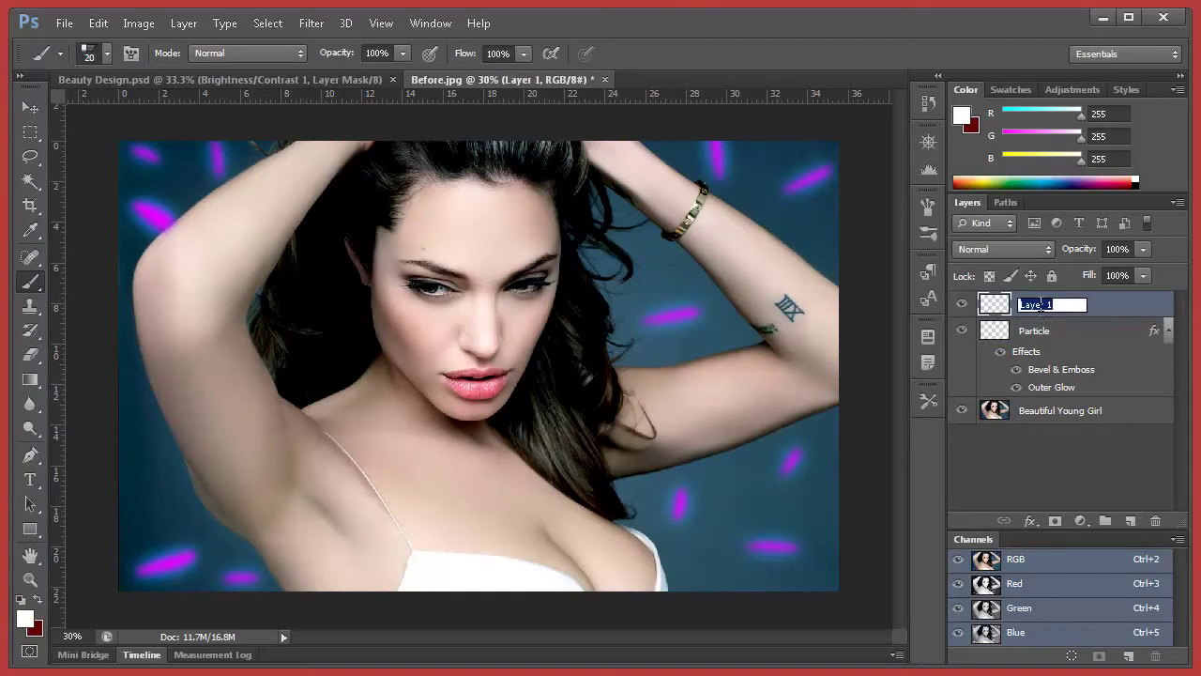
{"action": "type", "text": "Spline"}
{"action": "key", "text": "Return"}
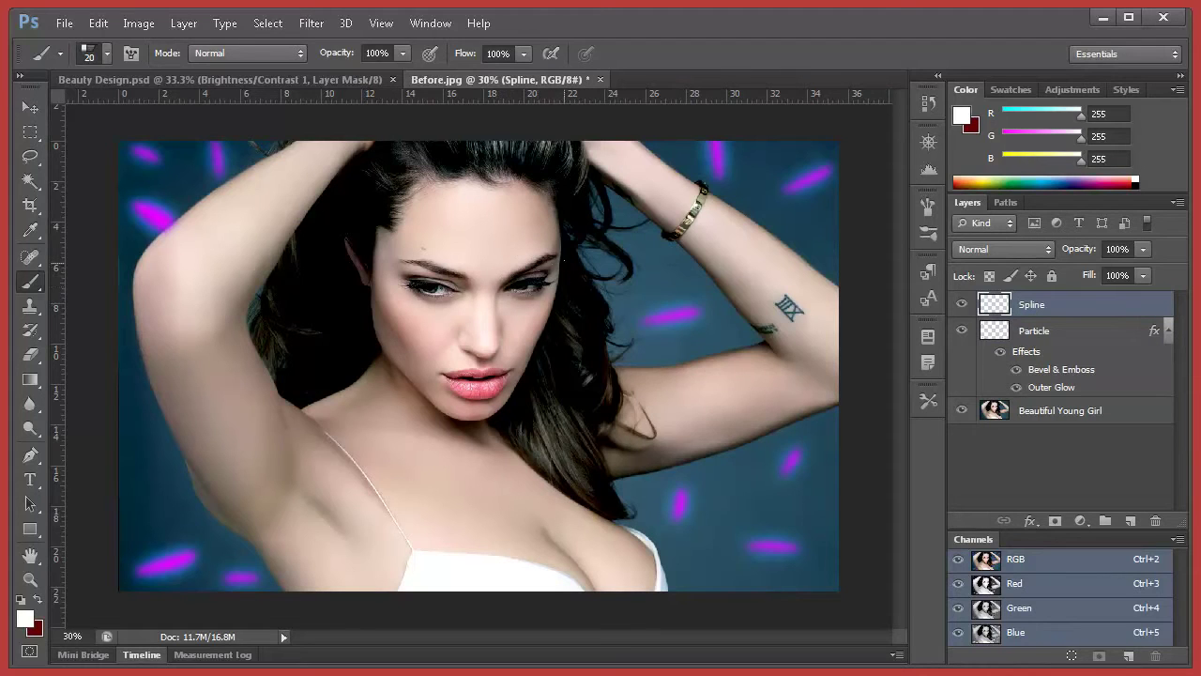
{"action": "right_click", "coordinate": [563, 269]}
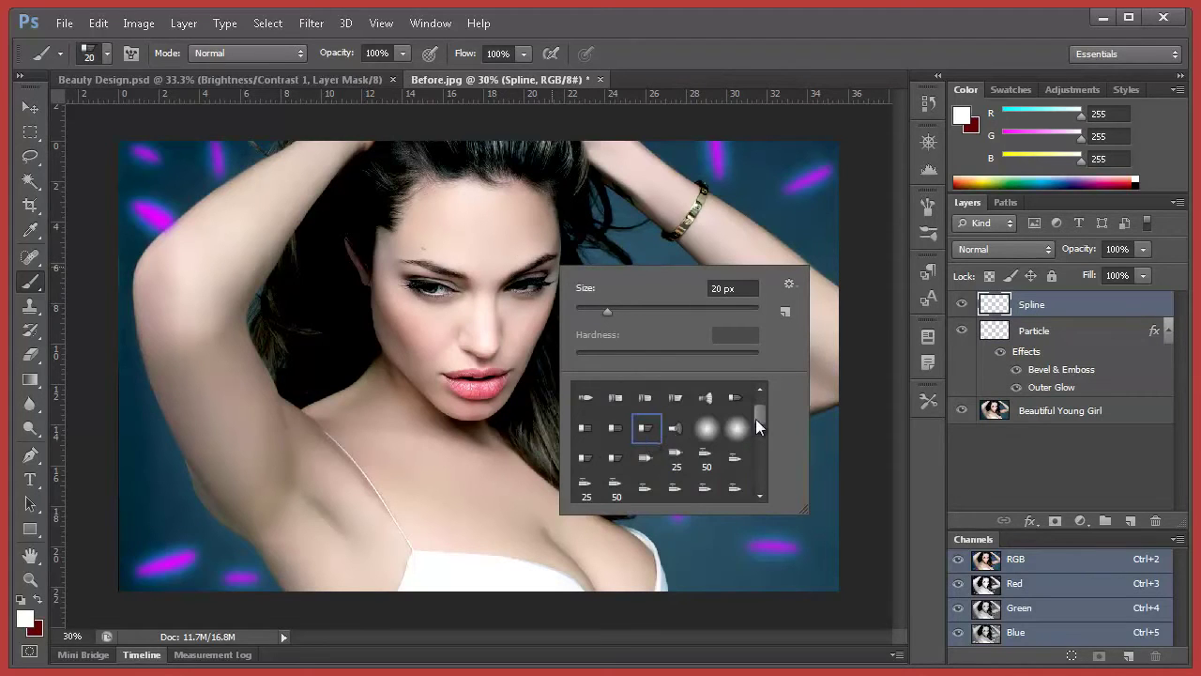
{"action": "left_click_drag", "start_coordinate": [755, 418], "coordinate": [765, 390]}
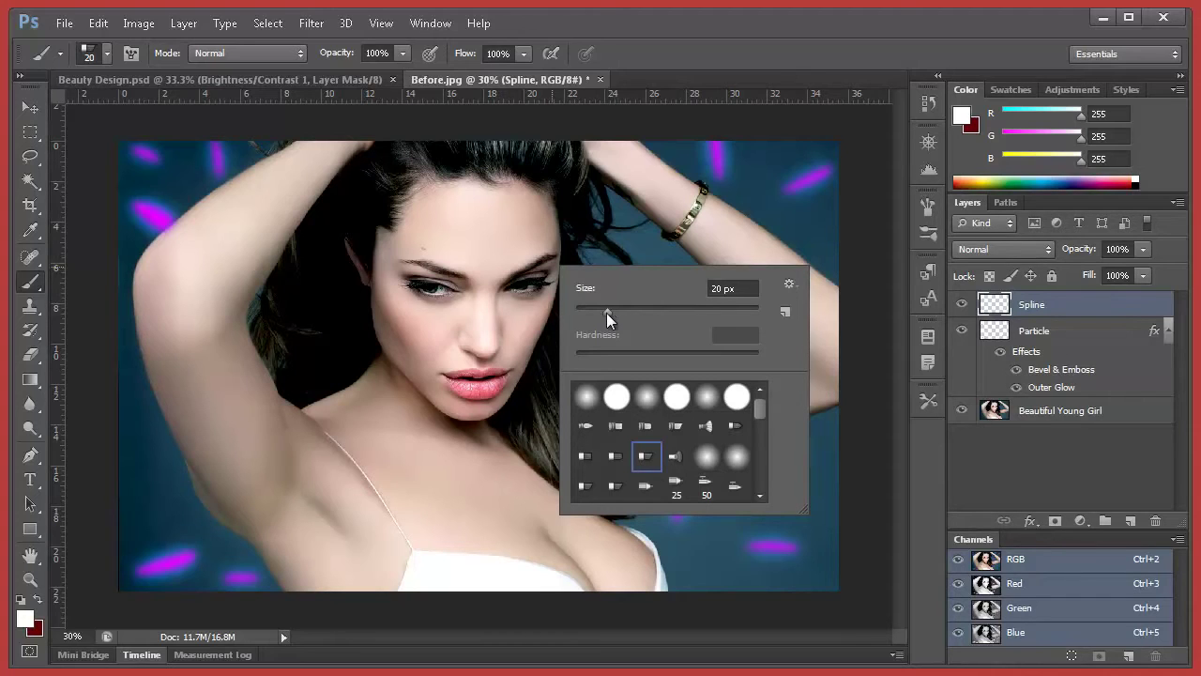
{"action": "left_click", "coordinate": [922, 443]}
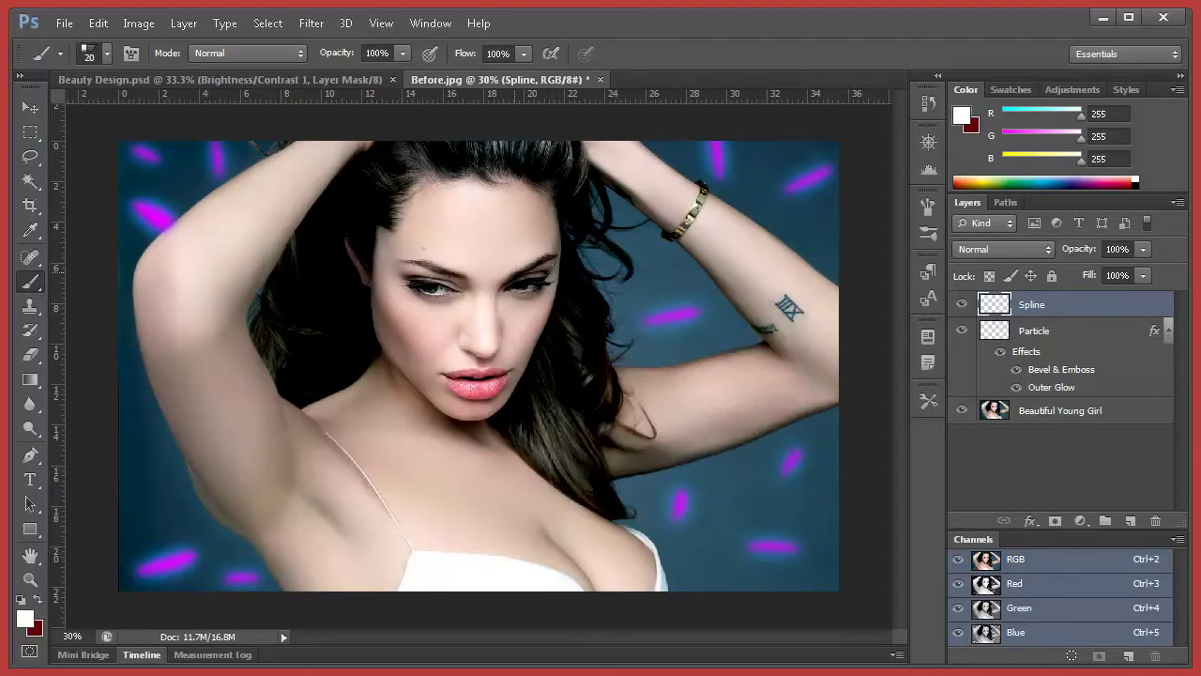
{"action": "left_click_drag", "start_coordinate": [515, 274], "coordinate": [773, 178]}
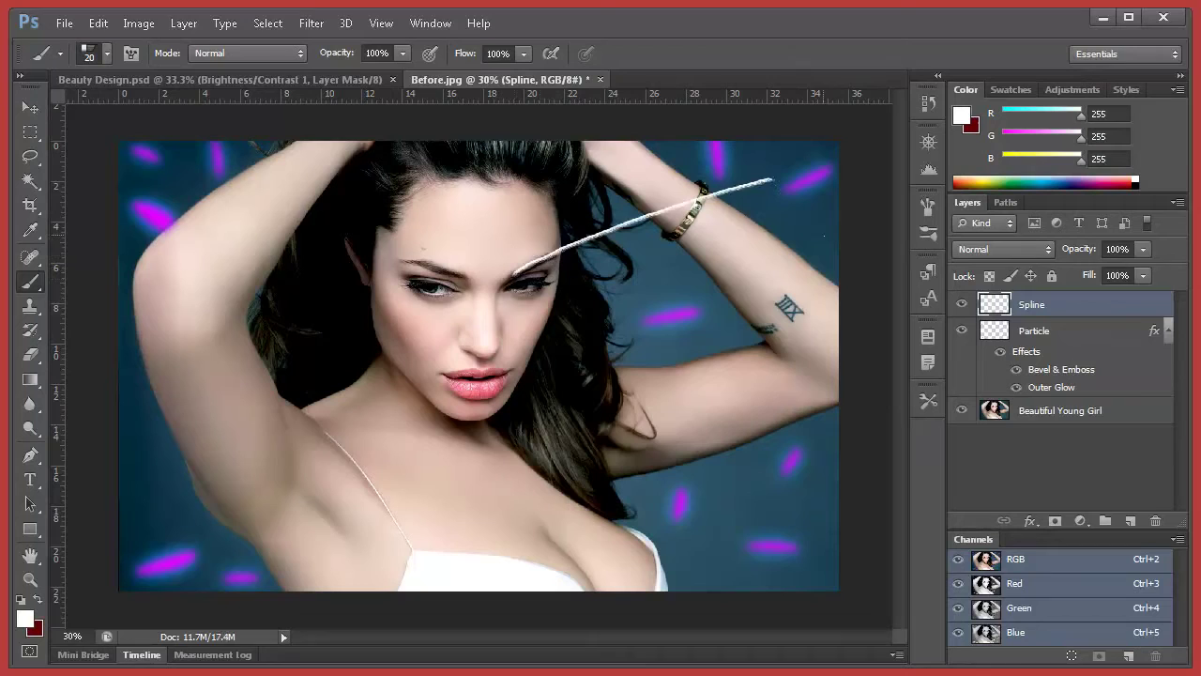
{"action": "key", "text": "ctrl+z"}
- Set the Brush size to 25 px, testing it with a trial stroke across the raised arm and undoing that stroke
{"action": "right_click", "coordinate": [760, 266]}
{"action": "left_click", "coordinate": [635, 320]}
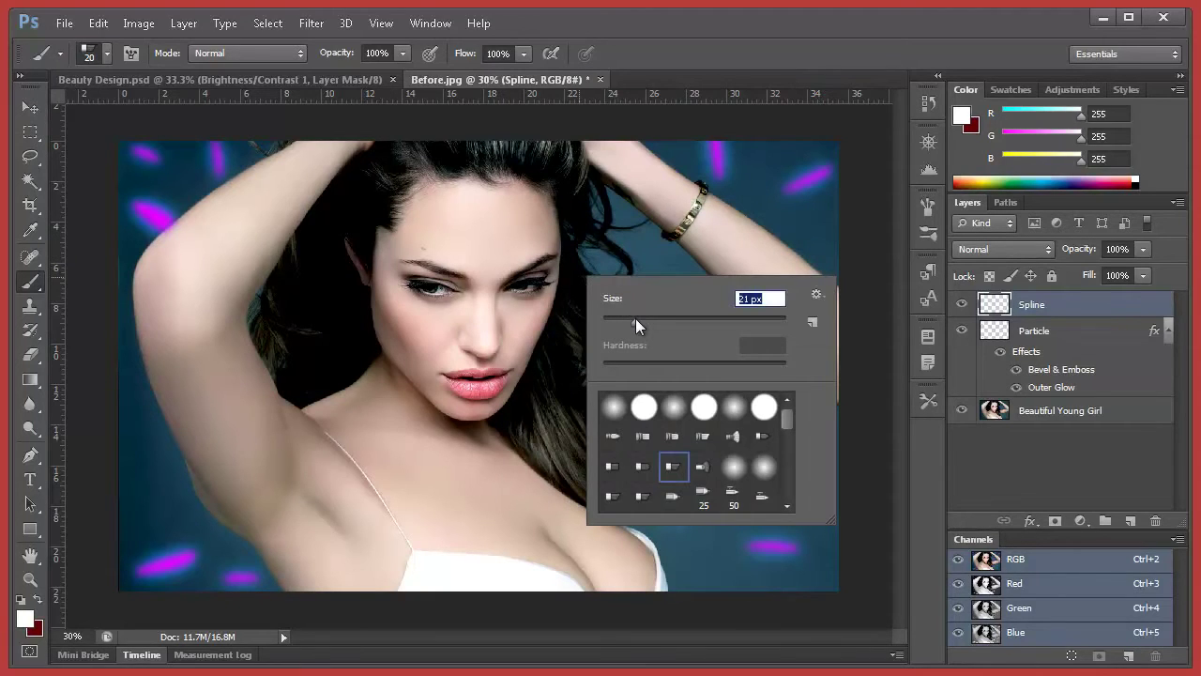
{"action": "key", "text": "Return"}
{"action": "left_click_drag", "start_coordinate": [520, 272], "coordinate": [732, 183]}
{"action": "key", "text": "ctrl+z"}
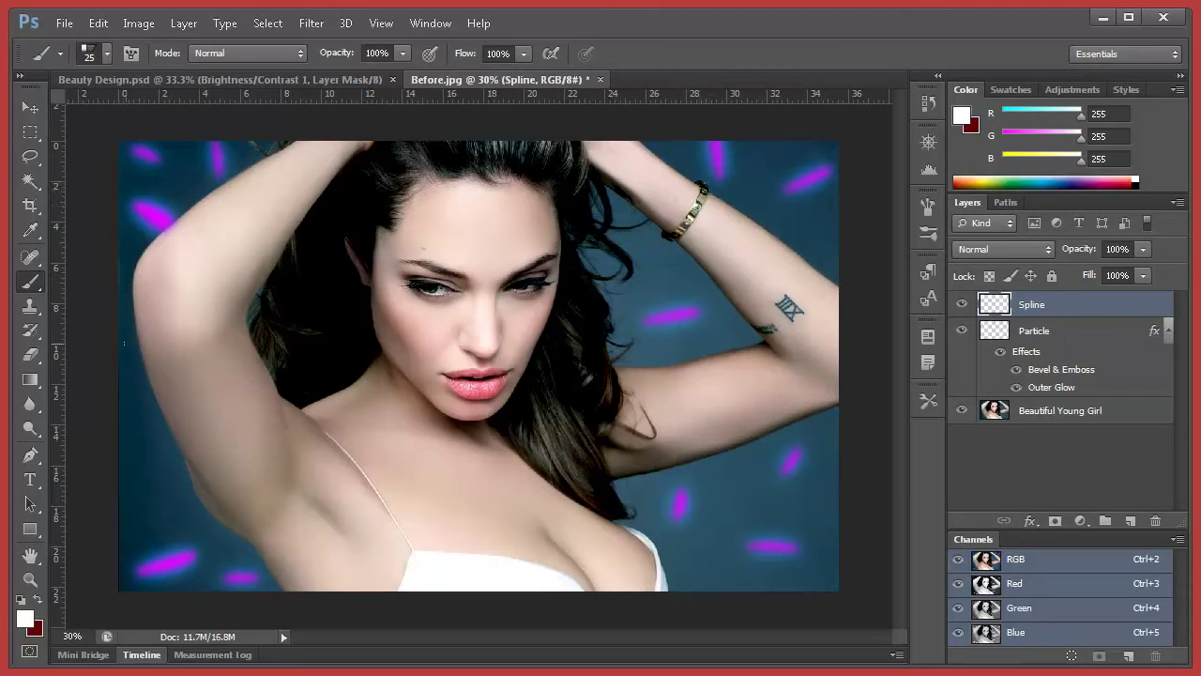
- Draw a curved Pen path from the inner corner of the eye below the bracelet arm to the photo's upper-right corner area
{"action": "left_click", "coordinate": [31, 455]}
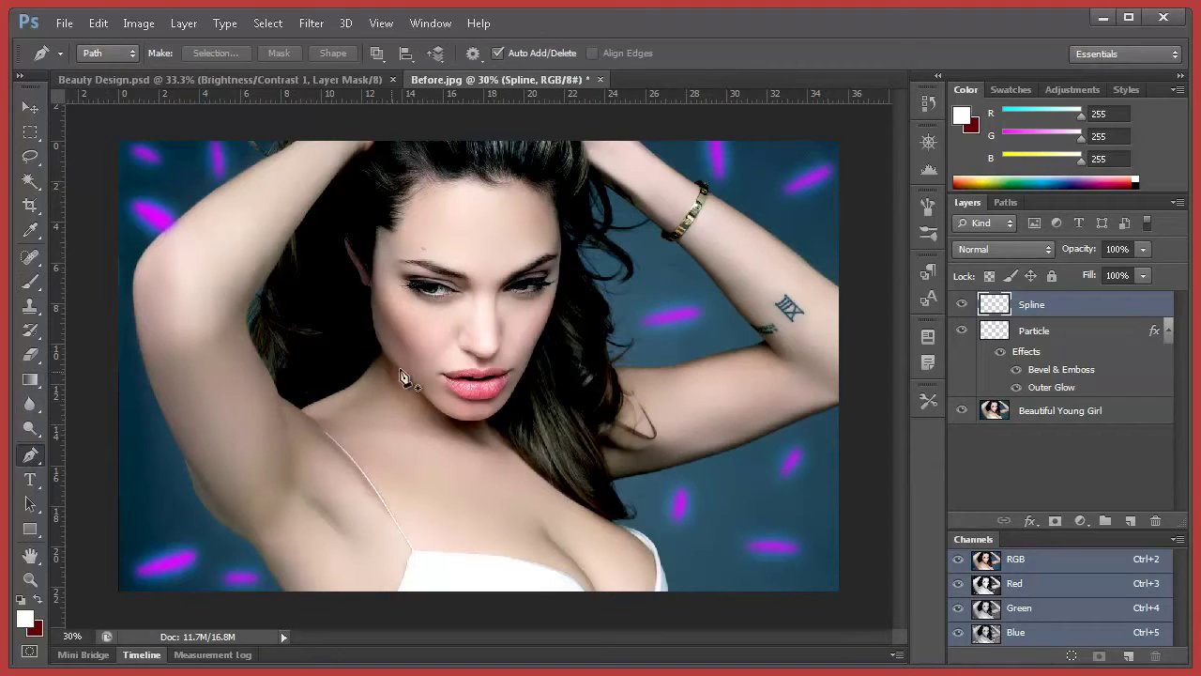
{"action": "left_click", "coordinate": [503, 281]}
{"action": "left_click_drag", "start_coordinate": [805, 157], "coordinate": [1027, 142]}
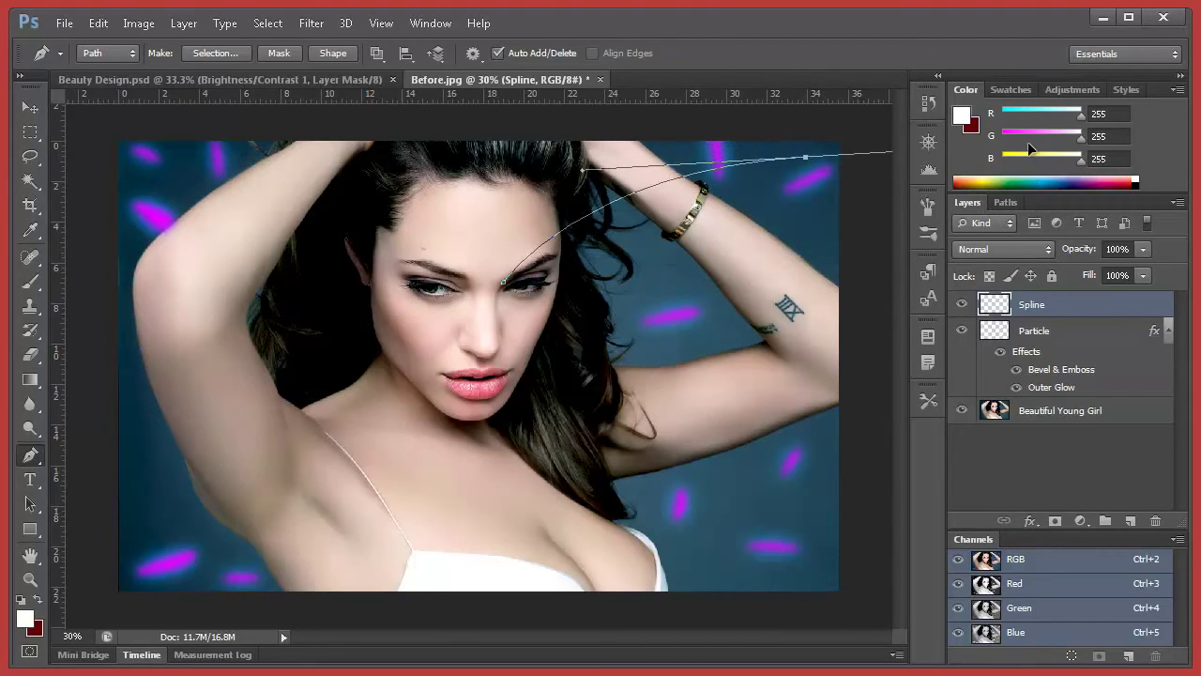
- Stroke the curved path on the Spline layer using the Brush with Simulate Pressure, and delete the path
{"action": "right_click", "coordinate": [776, 165]}
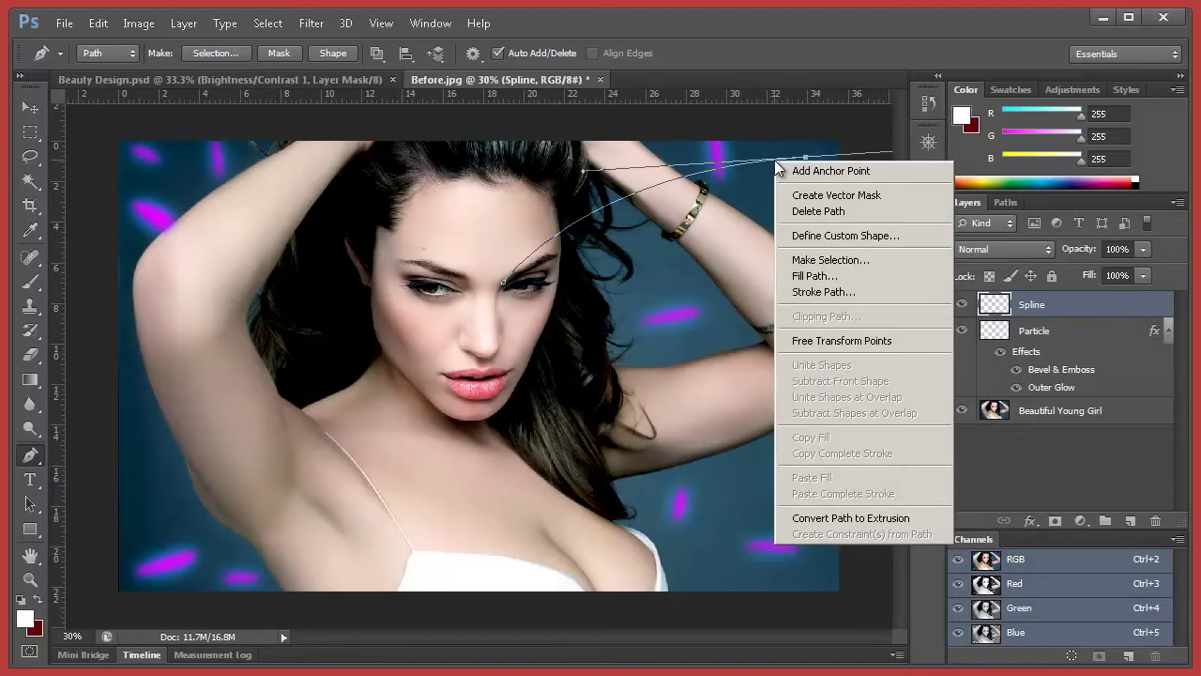
{"action": "left_click", "coordinate": [852, 293]}
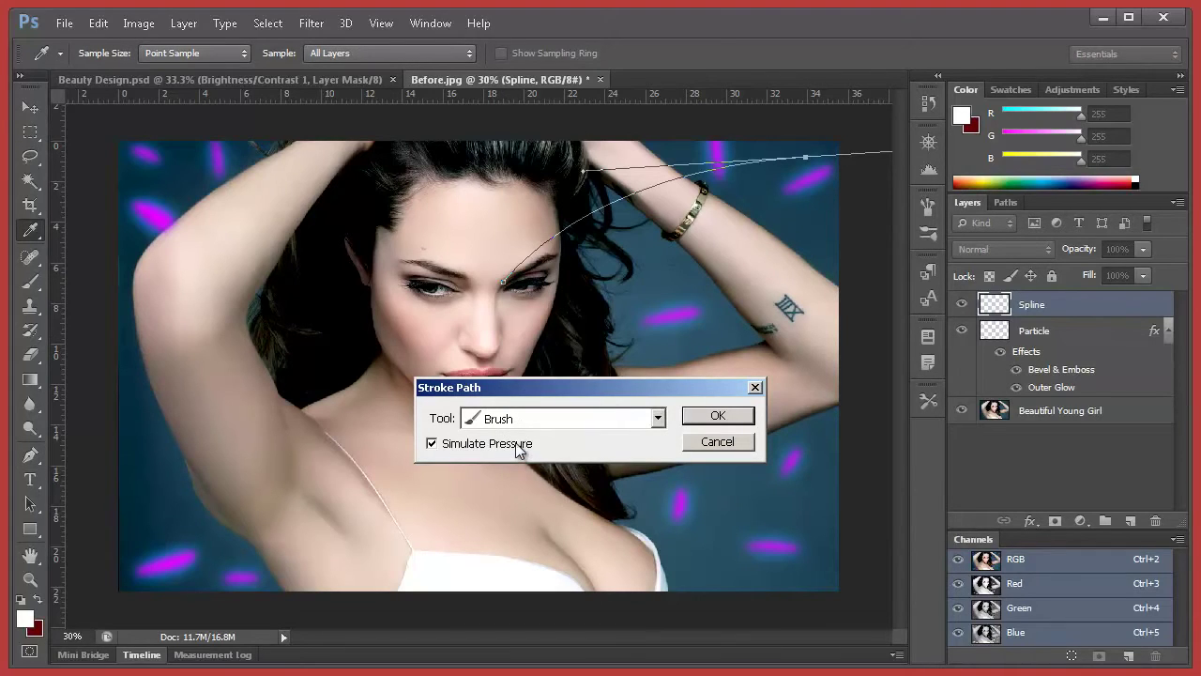
{"action": "left_click", "coordinate": [711, 419]}
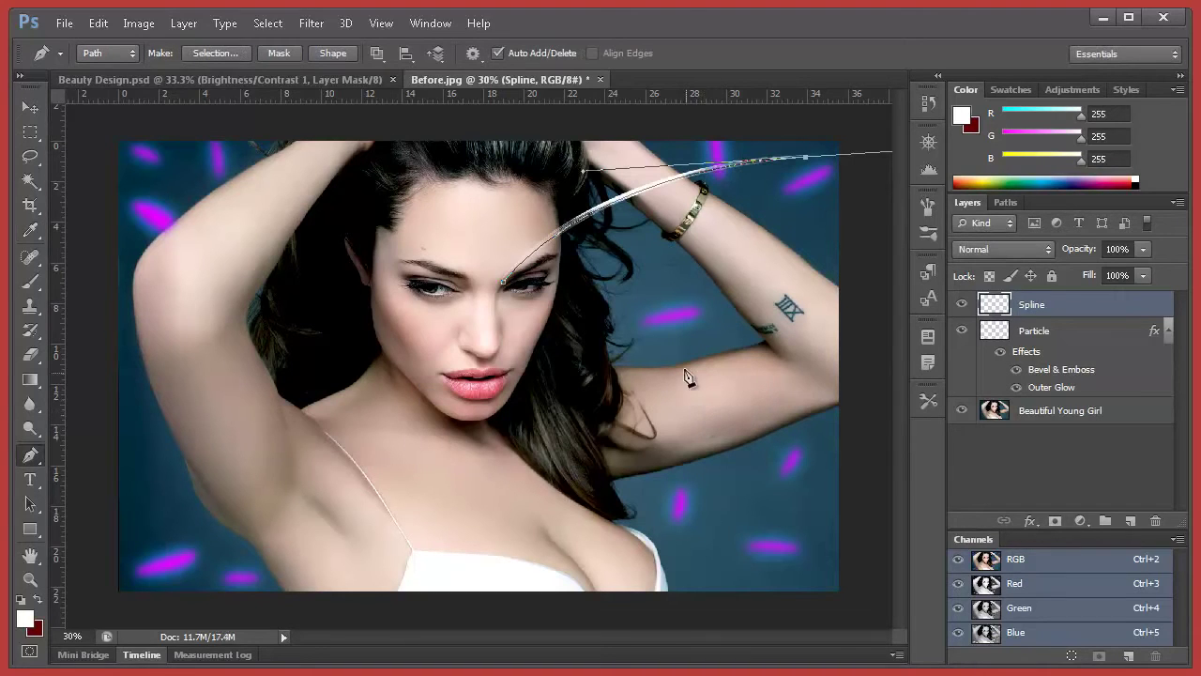
{"action": "right_click", "coordinate": [681, 173]}
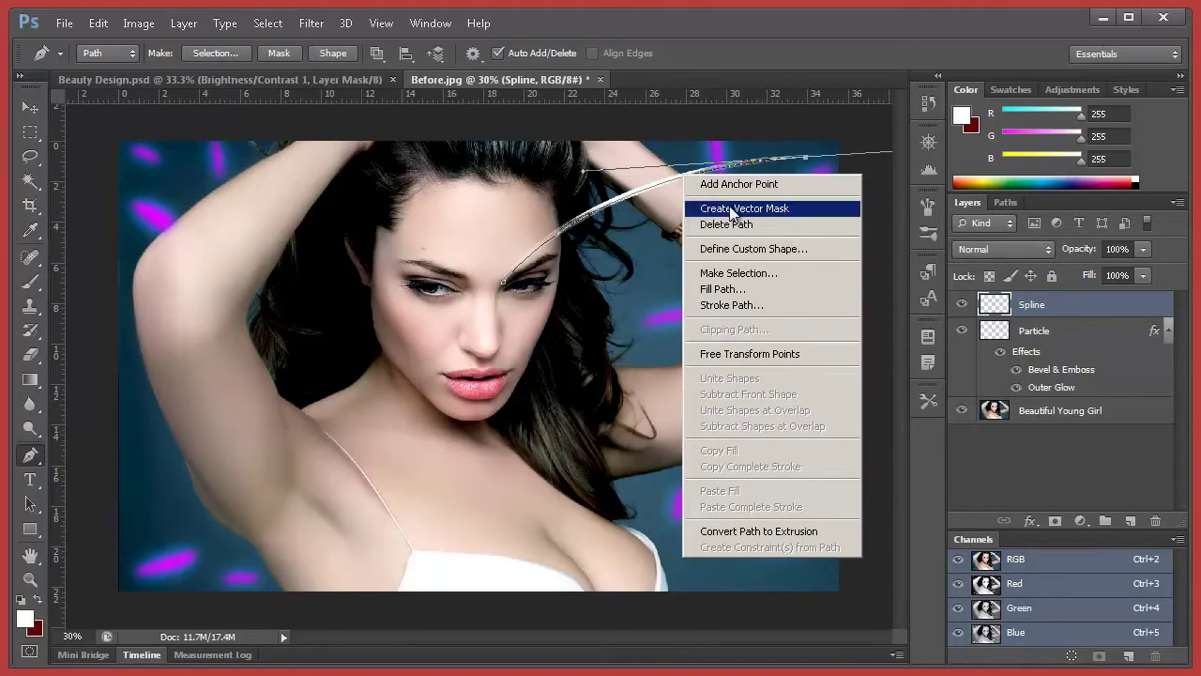
{"action": "left_click", "coordinate": [737, 227]}
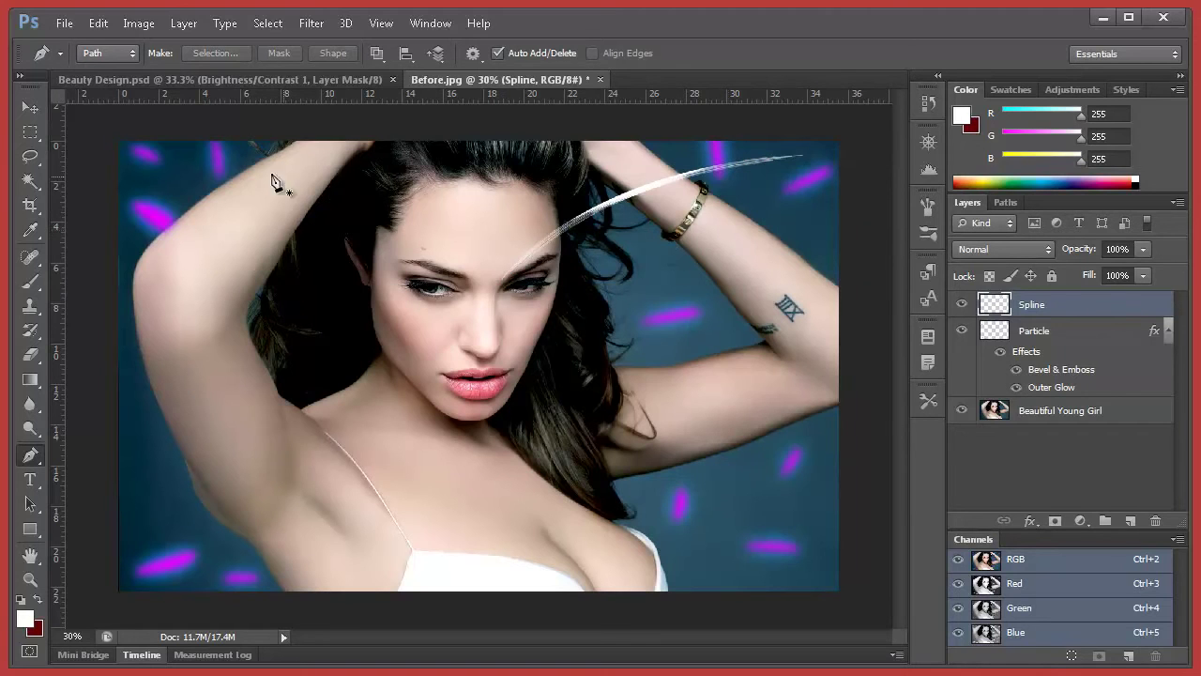
- Move the Spline stroke slightly down and free-transform it, rotating and stretching it from the eyebrow across the bracelet to the photo's right edge
{"action": "left_click", "coordinate": [31, 106]}
{"action": "left_click_drag", "start_coordinate": [723, 199], "coordinate": [737, 209]}
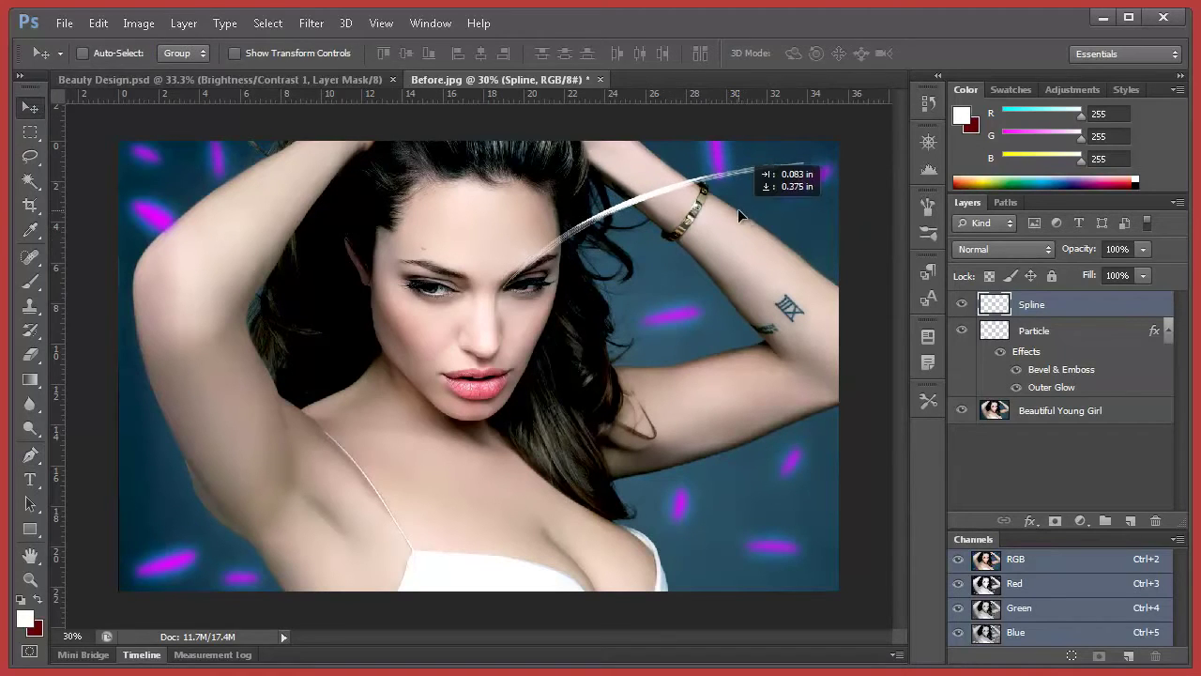
{"action": "key", "text": "ctrl+t"}
{"action": "left_click_drag", "start_coordinate": [762, 323], "coordinate": [785, 308]}
{"action": "left_click_drag", "start_coordinate": [706, 261], "coordinate": [712, 286]}
{"action": "left_click_drag", "start_coordinate": [822, 223], "coordinate": [872, 215]}
{"action": "left_click", "coordinate": [953, 54]}
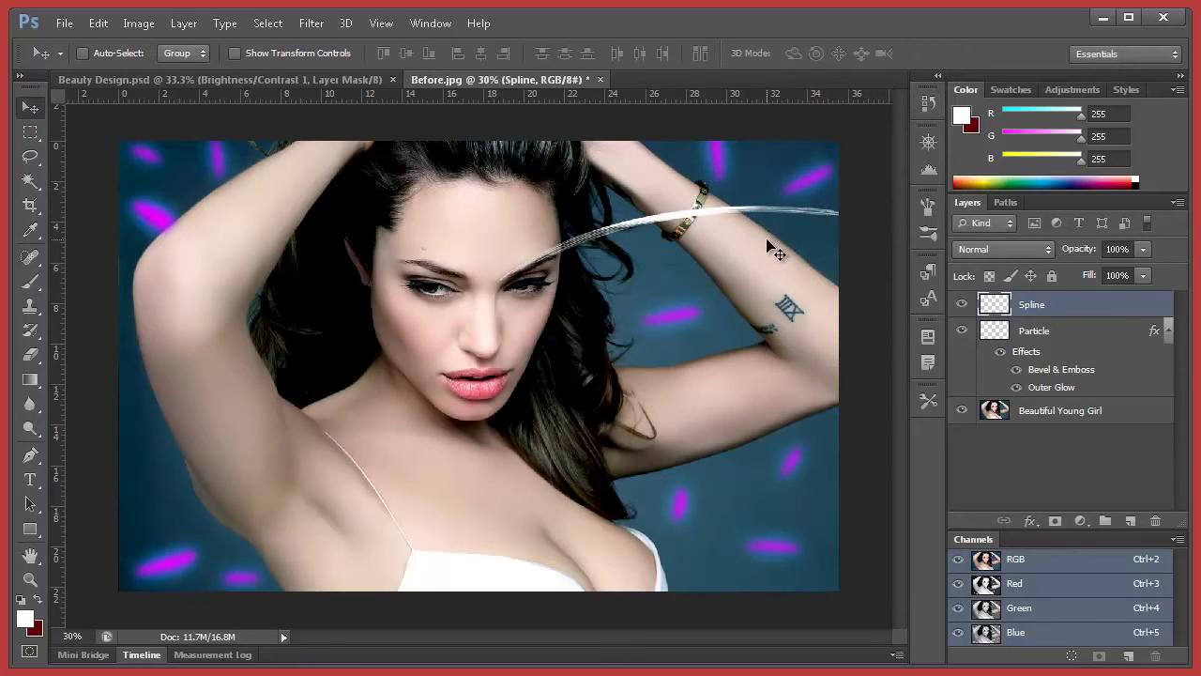
{"action": "left_click_drag", "start_coordinate": [756, 225], "coordinate": [762, 227]}
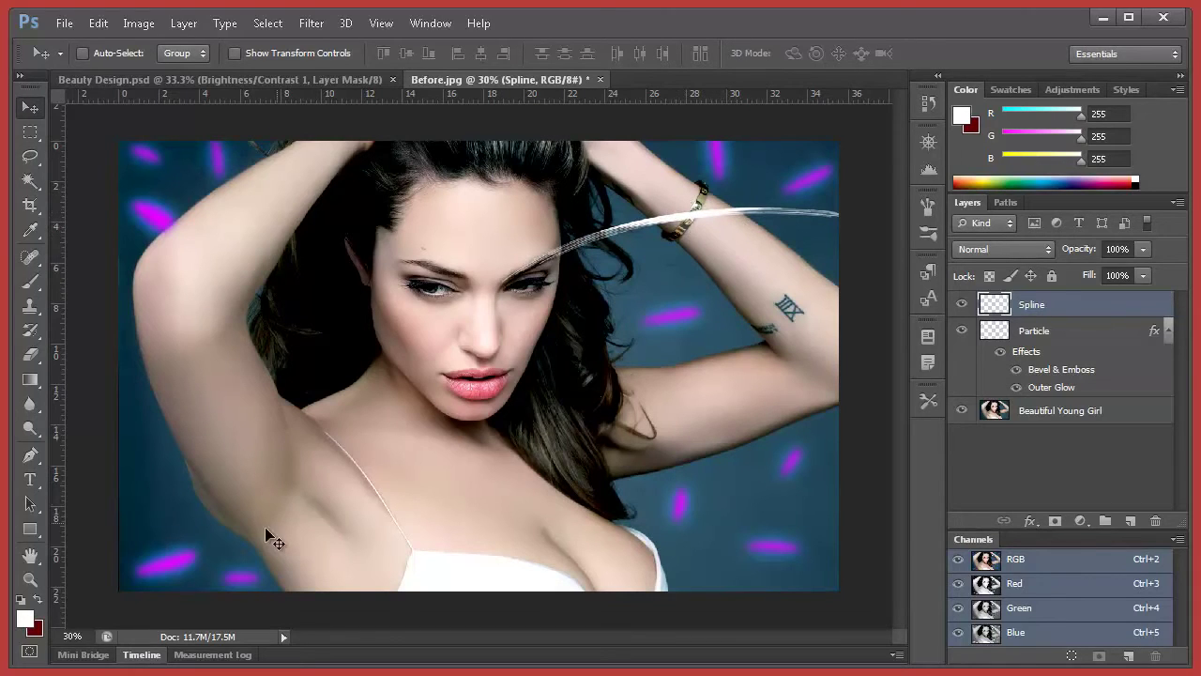
- Set the zoom level to 80%, examine the Spline stroke from the eye to its far end, and select the Pen tool
{"action": "left_click", "coordinate": [83, 635]}
{"action": "left_click_drag", "start_coordinate": [84, 634], "coordinate": [42, 640]}
{"action": "type", "text": "8"}
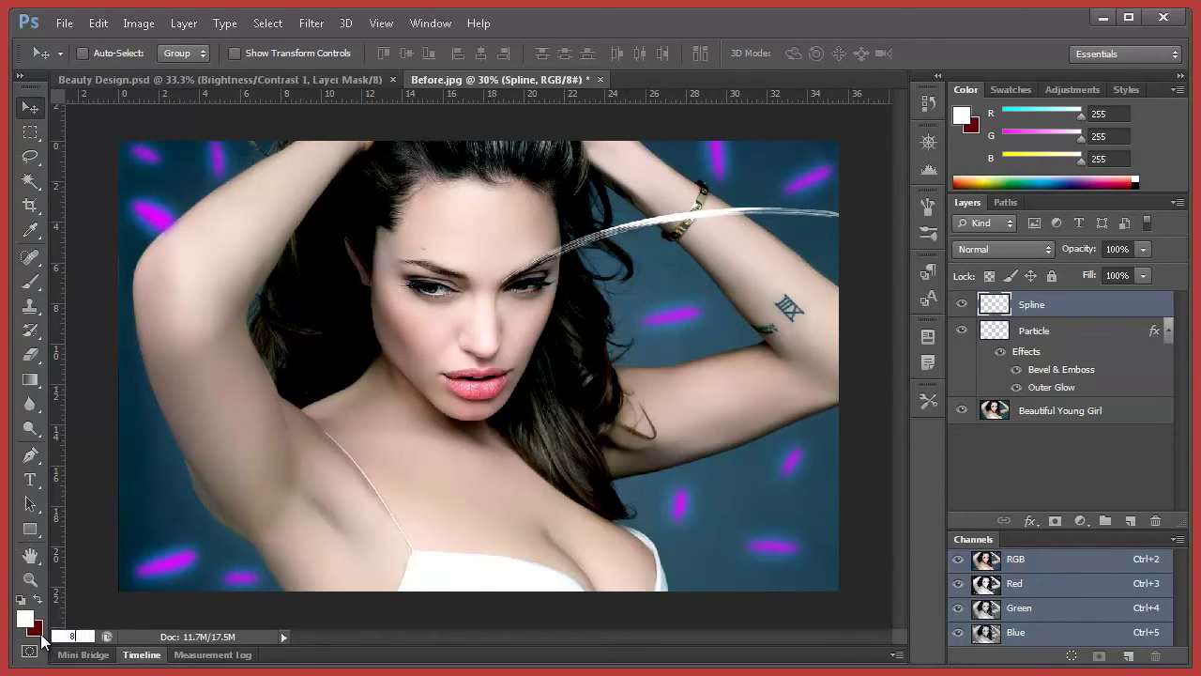
{"action": "type", "text": "0"}
{"action": "key", "text": "Return"}
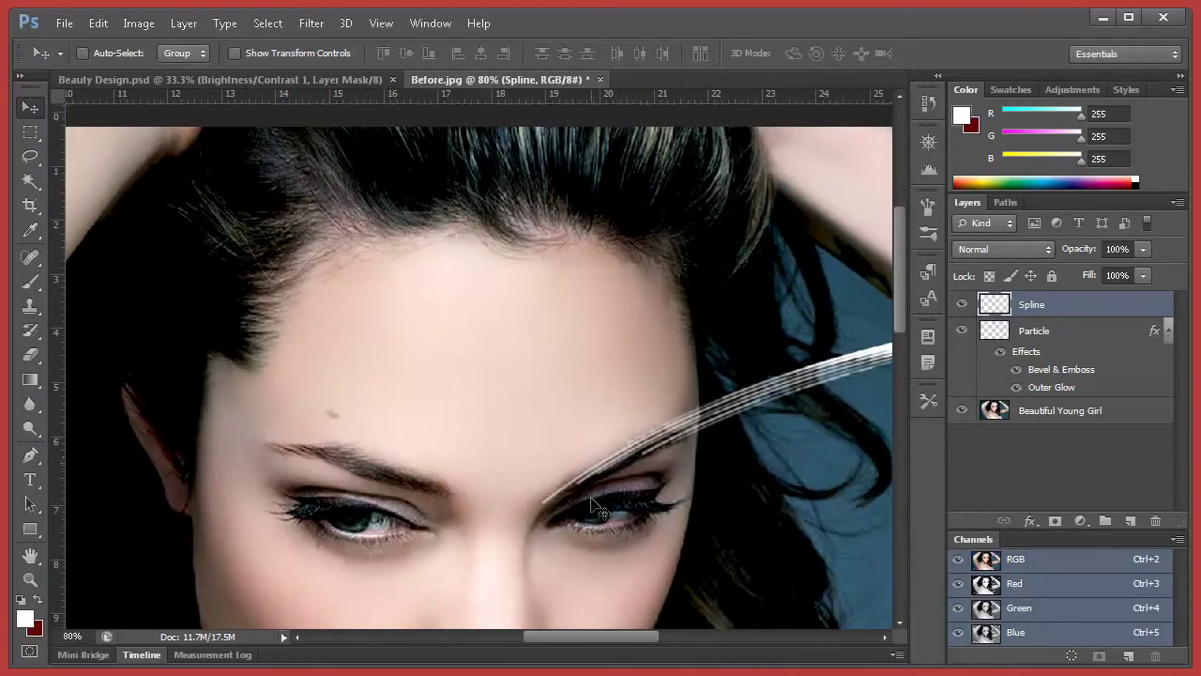
{"action": "left_click_drag", "start_coordinate": [599, 638], "coordinate": [701, 637]}
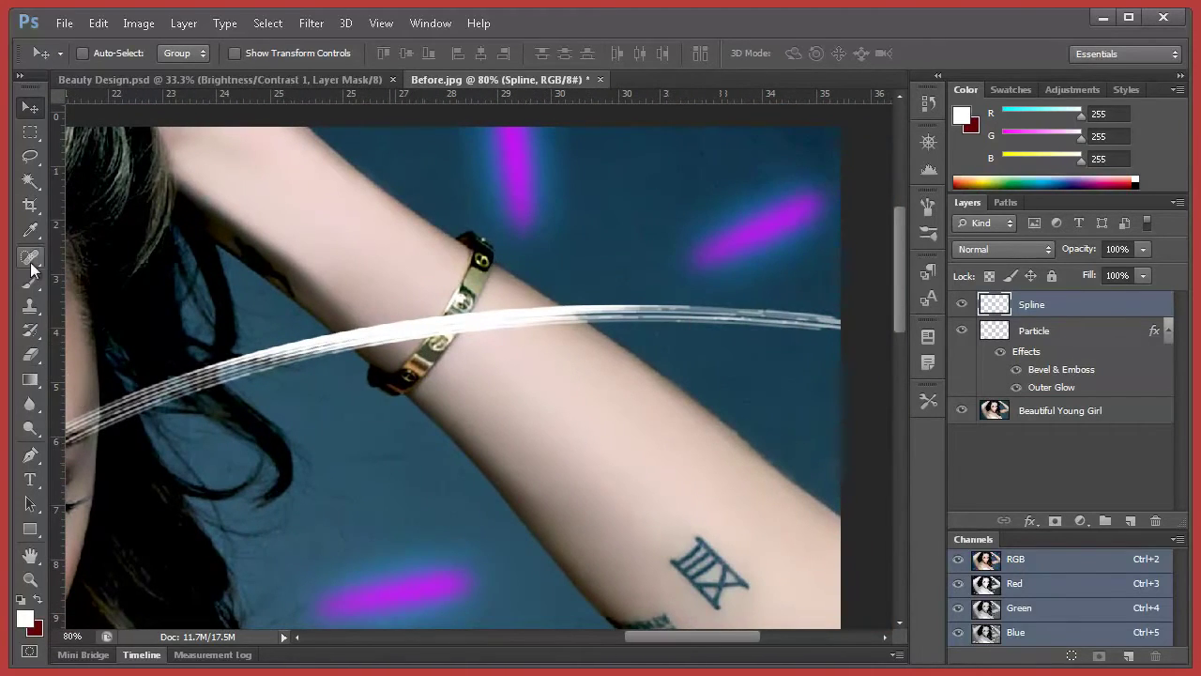
{"action": "left_click", "coordinate": [30, 455]}
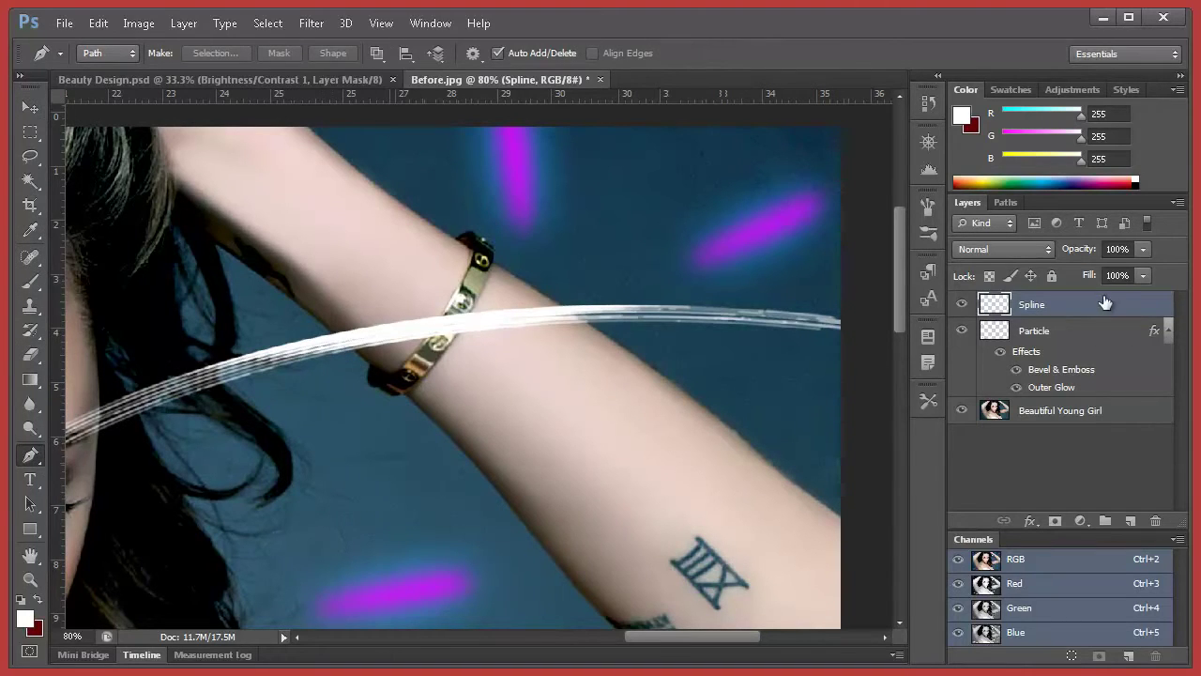
- Lower the Spline layer's opacity to 61% and draw a closed Pen path around the stroke section crossing the arm and bracelet
{"action": "left_click", "coordinate": [1142, 249]}
{"action": "left_click_drag", "start_coordinate": [1130, 268], "coordinate": [1104, 268]}
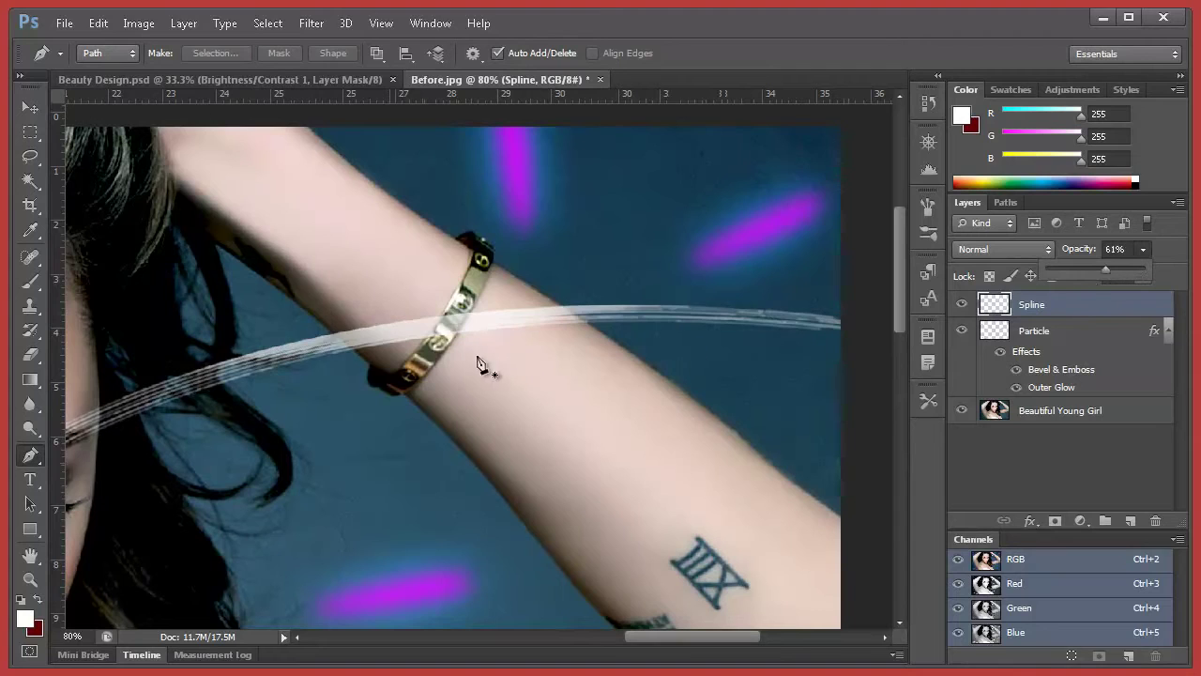
{"action": "left_click", "coordinate": [319, 322]}
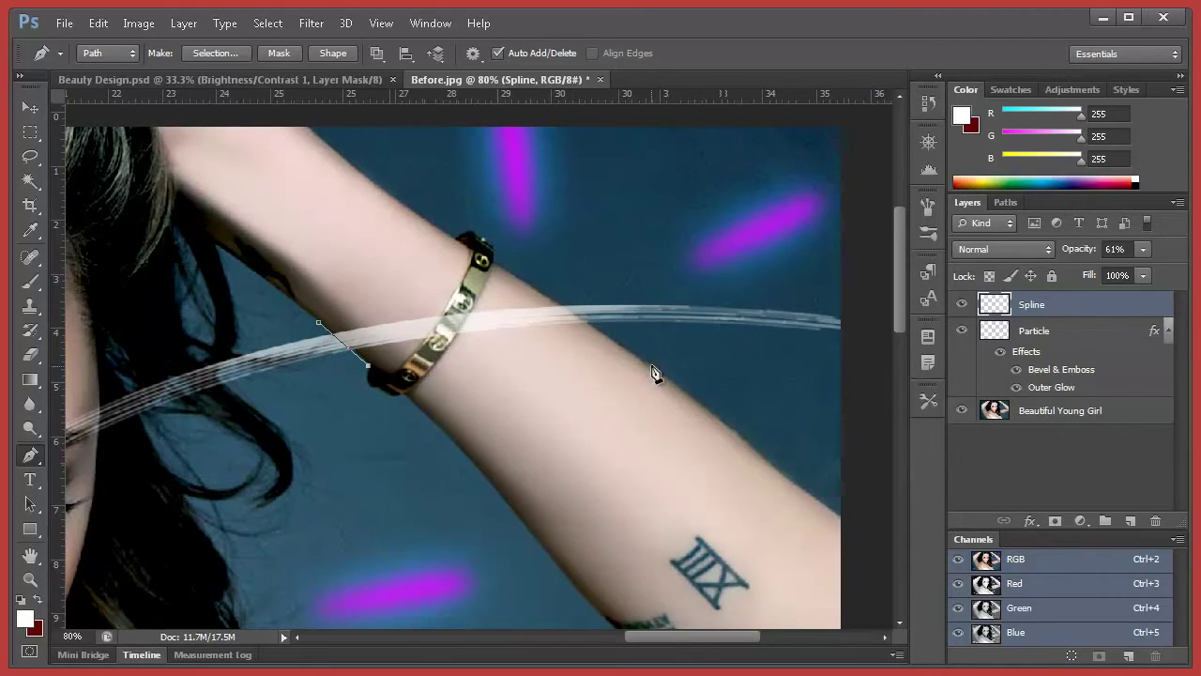
{"action": "left_click", "coordinate": [610, 336]}
{"action": "left_click", "coordinate": [495, 266]}
{"action": "left_click", "coordinate": [319, 322]}
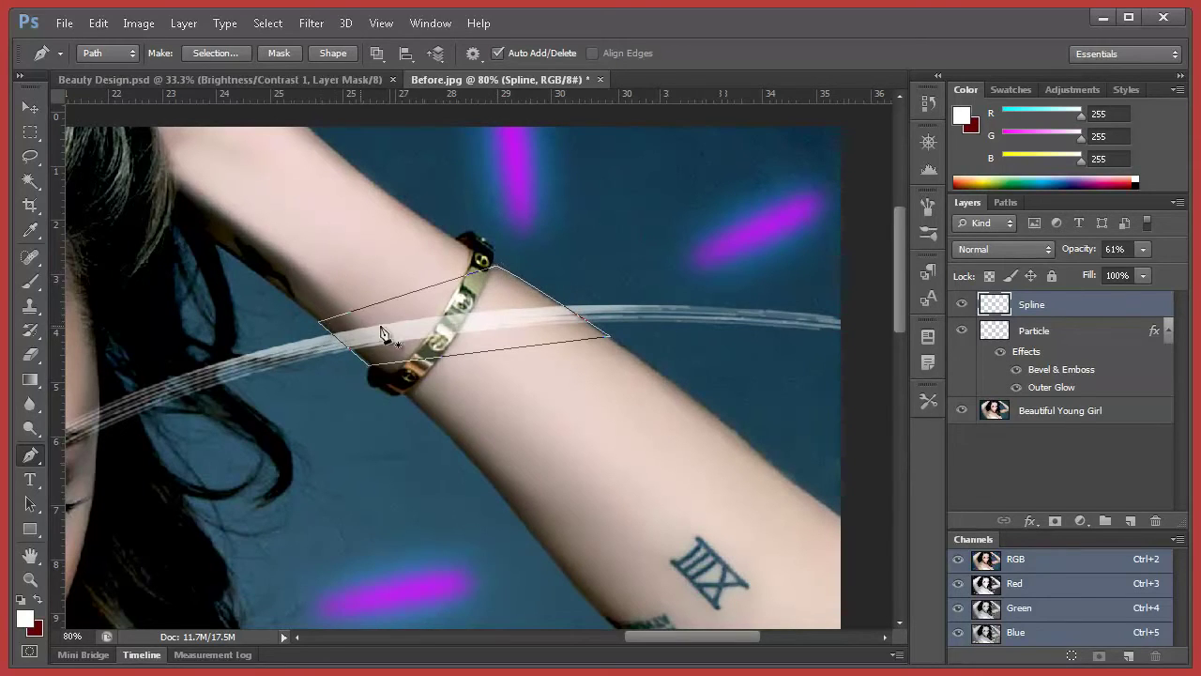
- Make a selection from the path with a 1-pixel feather, delete the Spline stroke over the arm, and deselect
{"action": "right_click", "coordinate": [474, 300]}
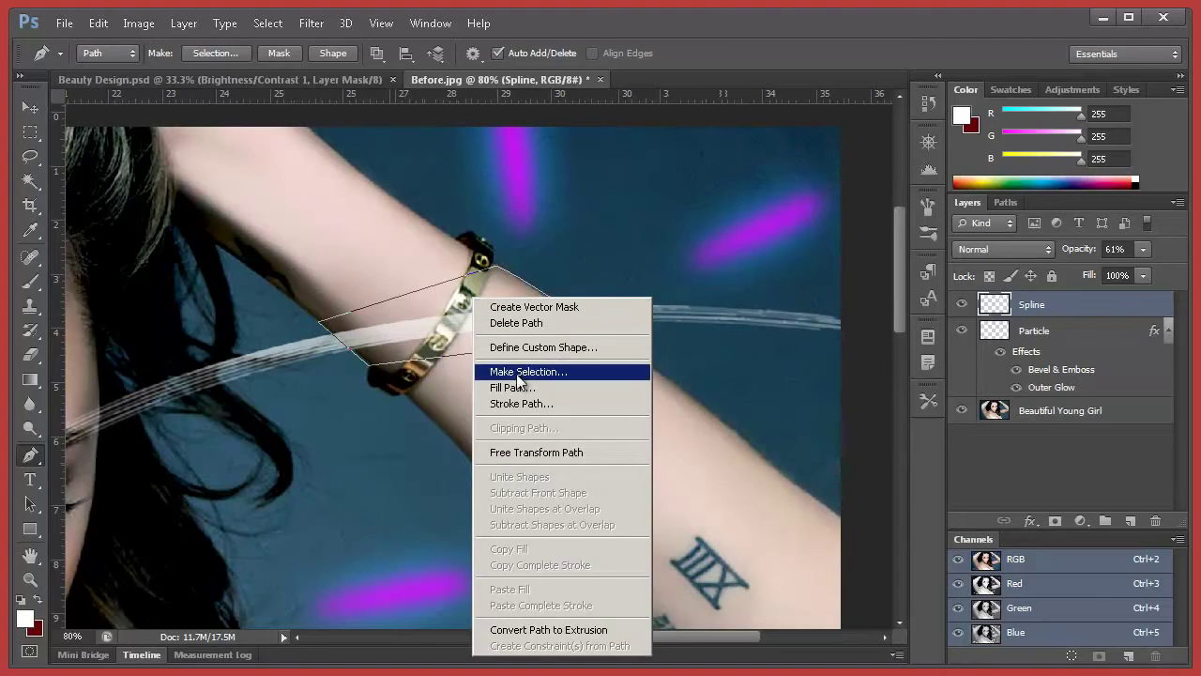
{"action": "left_click", "coordinate": [552, 378]}
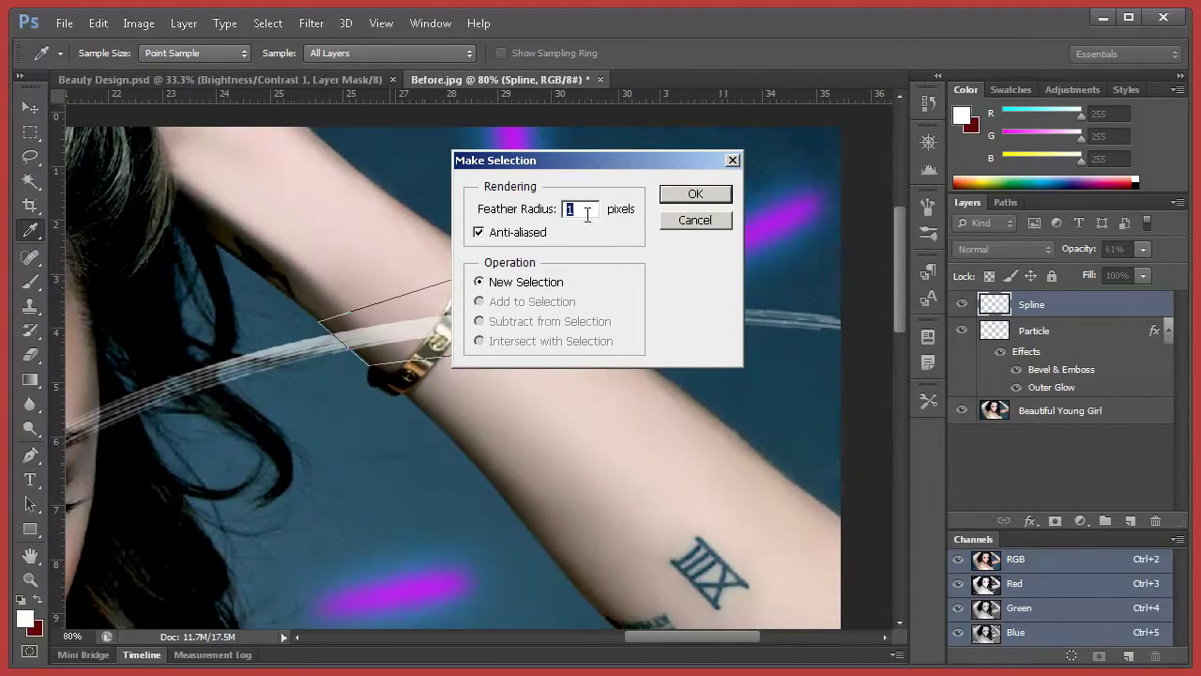
{"action": "key", "text": "Return"}
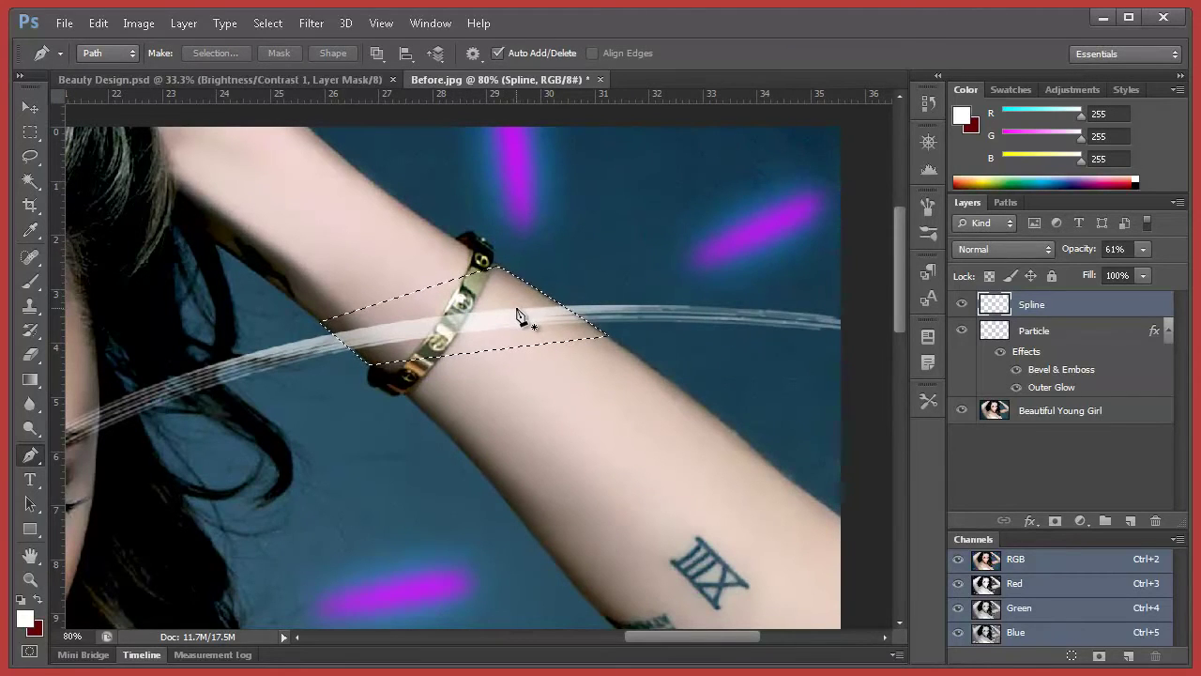
{"action": "key", "text": "Delete"}
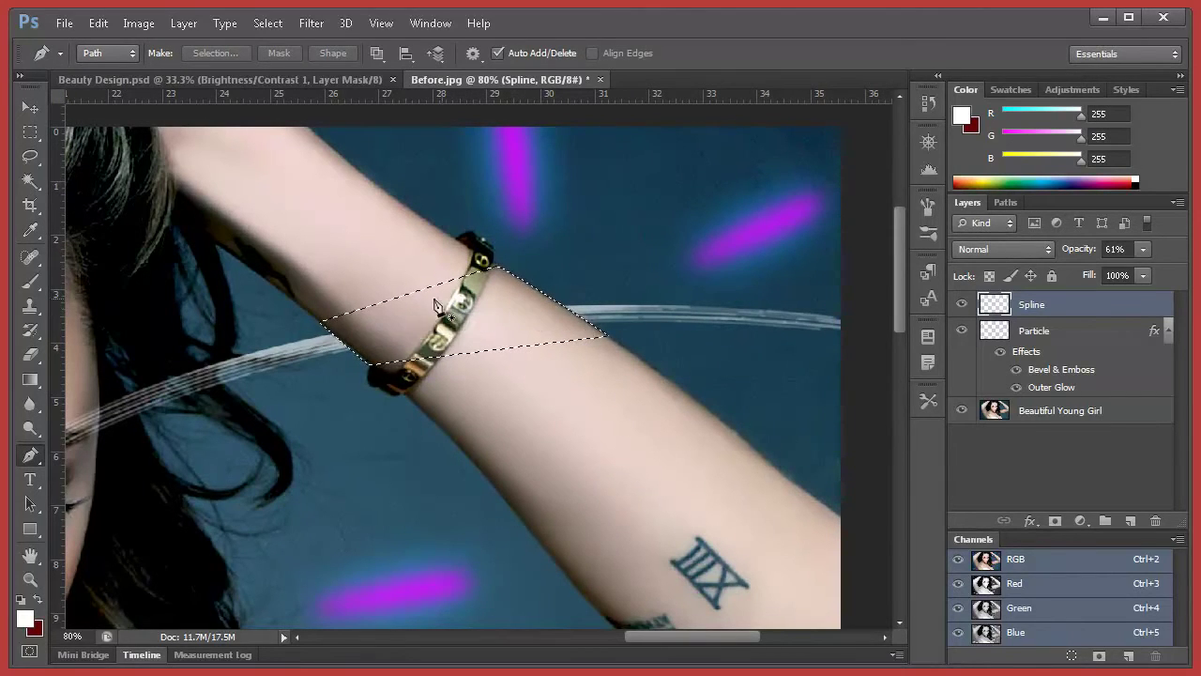
{"action": "left_click", "coordinate": [31, 184]}
{"action": "key", "text": "ctrl+d"}
{"action": "left_click", "coordinate": [38, 111]}
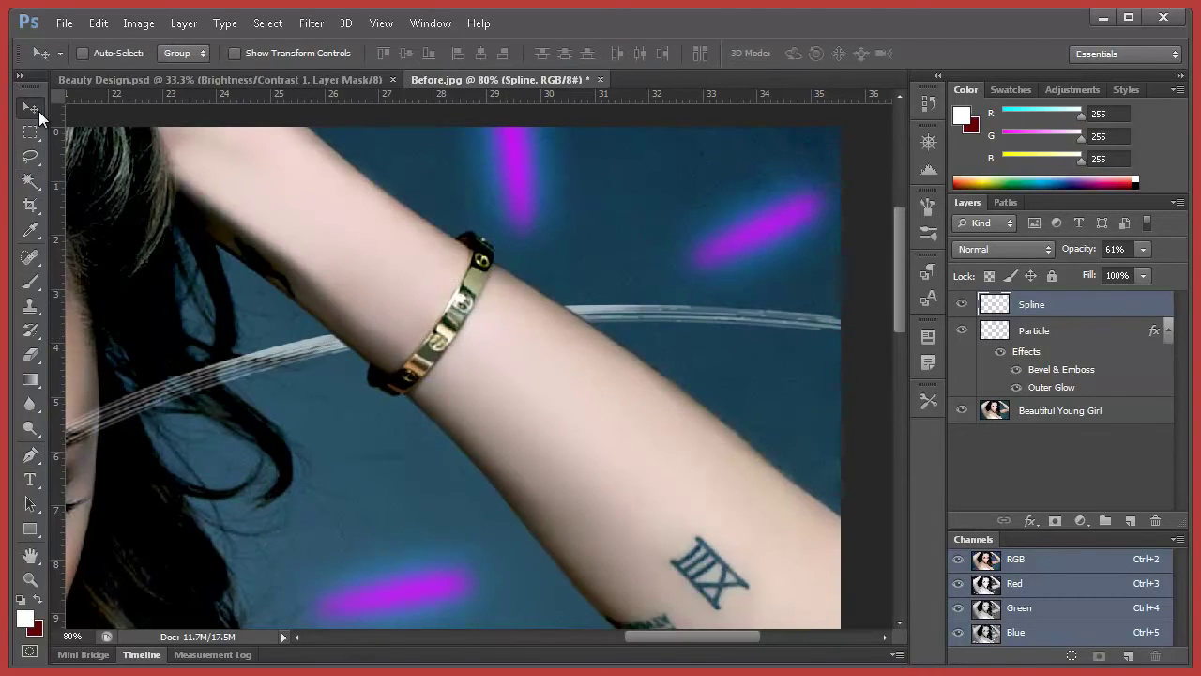
- Set the zoom level to 30% and the Spline layer's opacity back to 100%
{"action": "scroll", "coordinate": [633, 365], "scroll_direction": "up", "scroll_amount": 2}
{"action": "left_click", "coordinate": [71, 636]}
{"action": "type", "text": "30"}
{"action": "key", "text": "Return"}
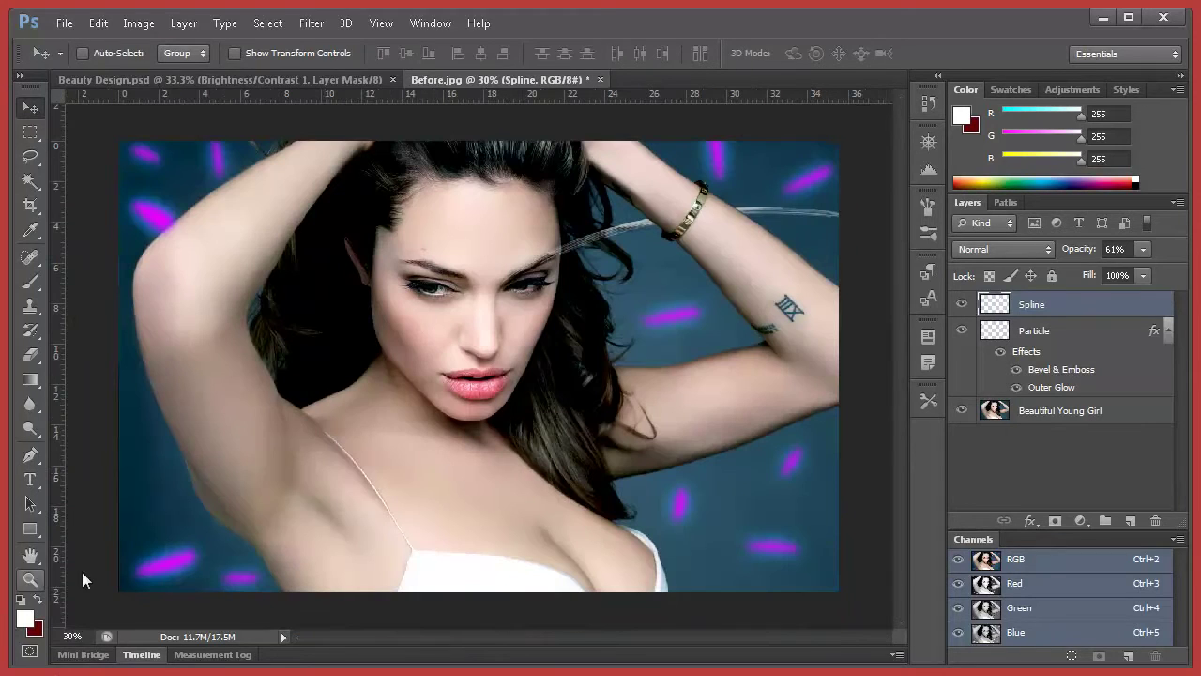
{"action": "left_click", "coordinate": [1142, 249]}
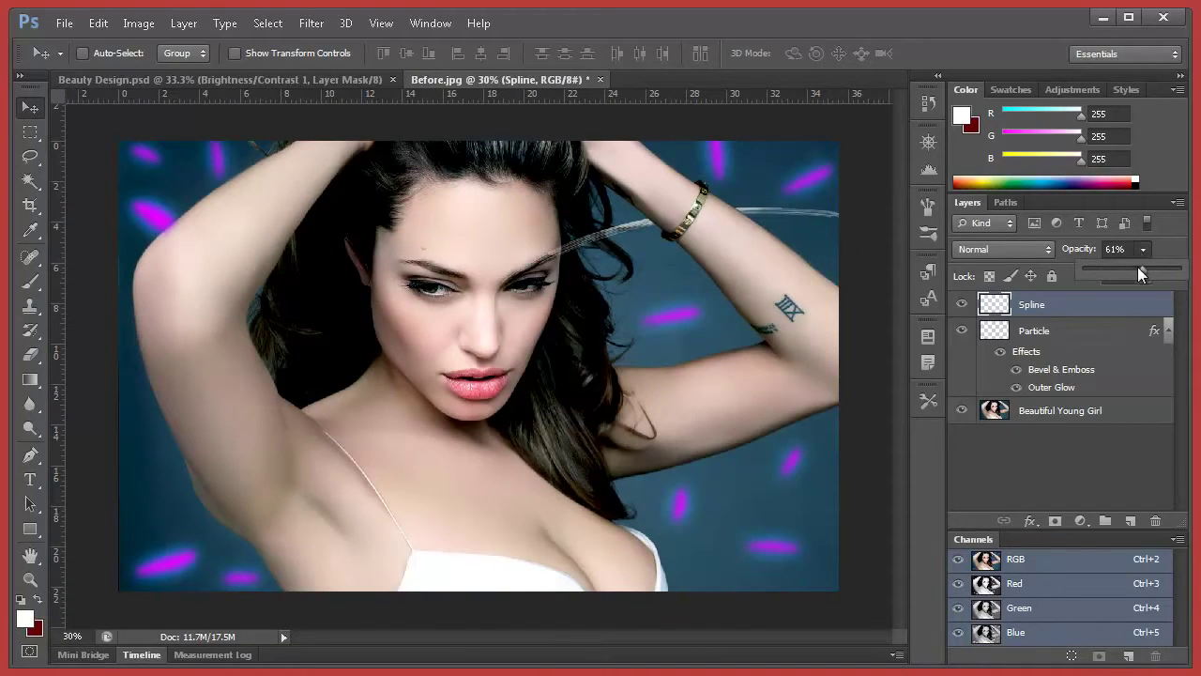
{"action": "left_click", "coordinate": [1083, 427]}
{"action": "left_click", "coordinate": [1082, 305]}
- Add a Bevel & Emboss effect to the Spline layer with the highlight opacity set to 0%
{"action": "right_click", "coordinate": [1082, 305]}
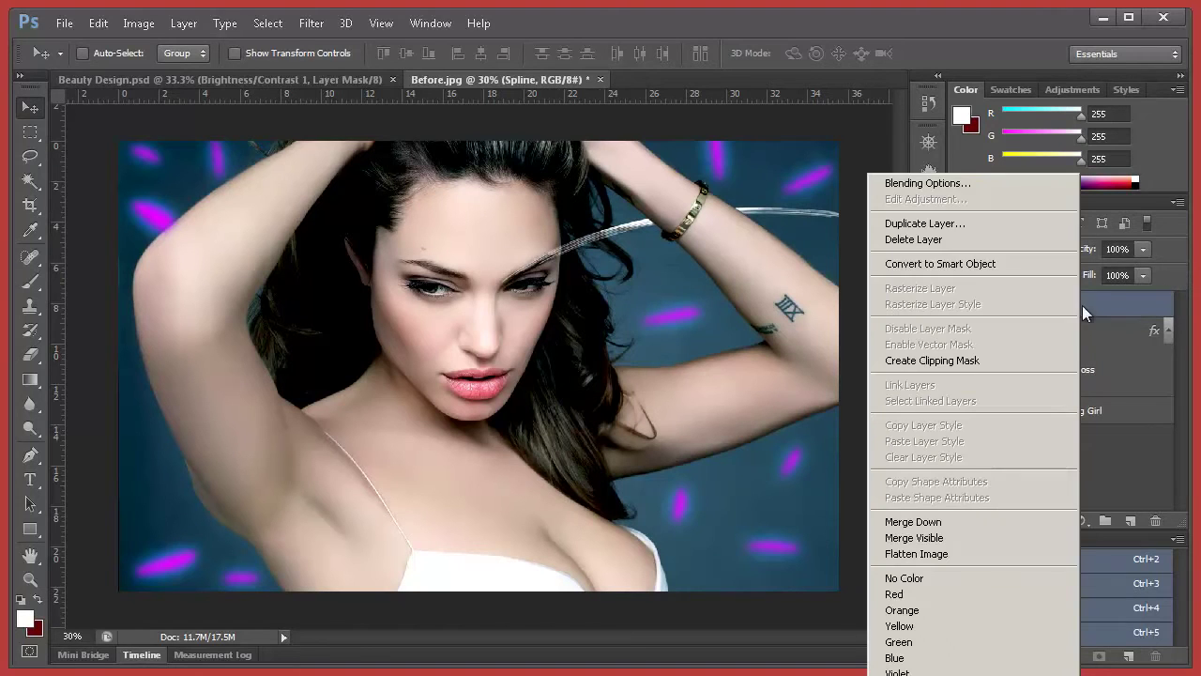
{"action": "left_click", "coordinate": [943, 185]}
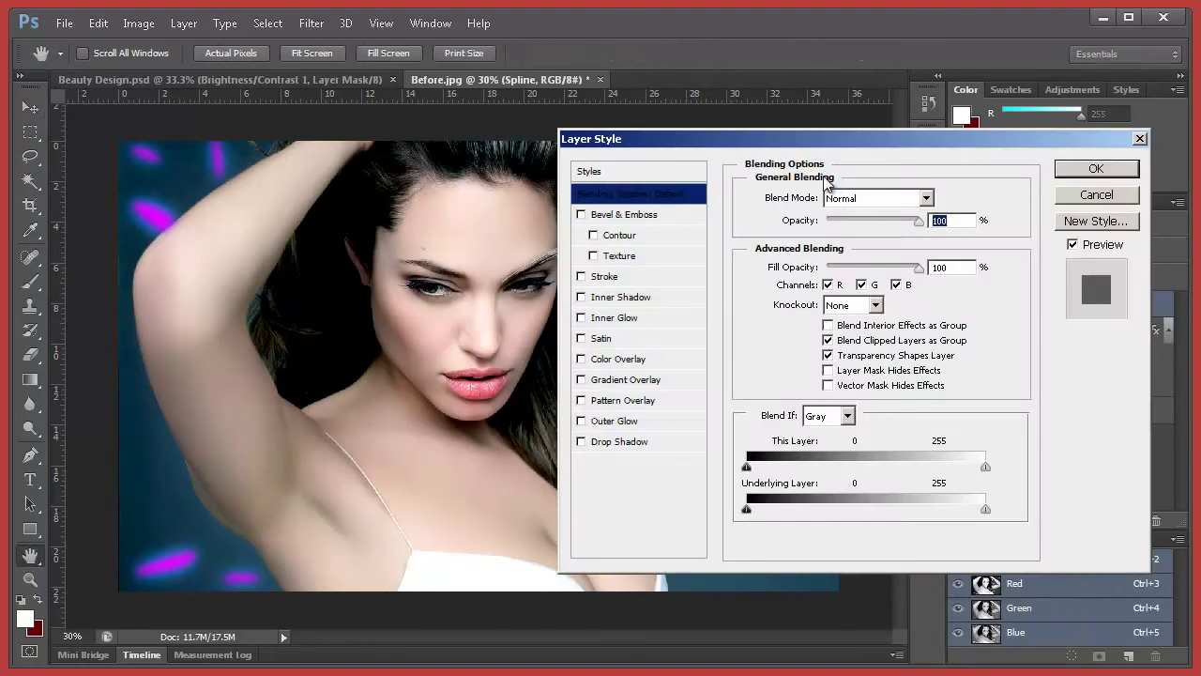
{"action": "left_click_drag", "start_coordinate": [756, 158], "coordinate": [957, 181]}
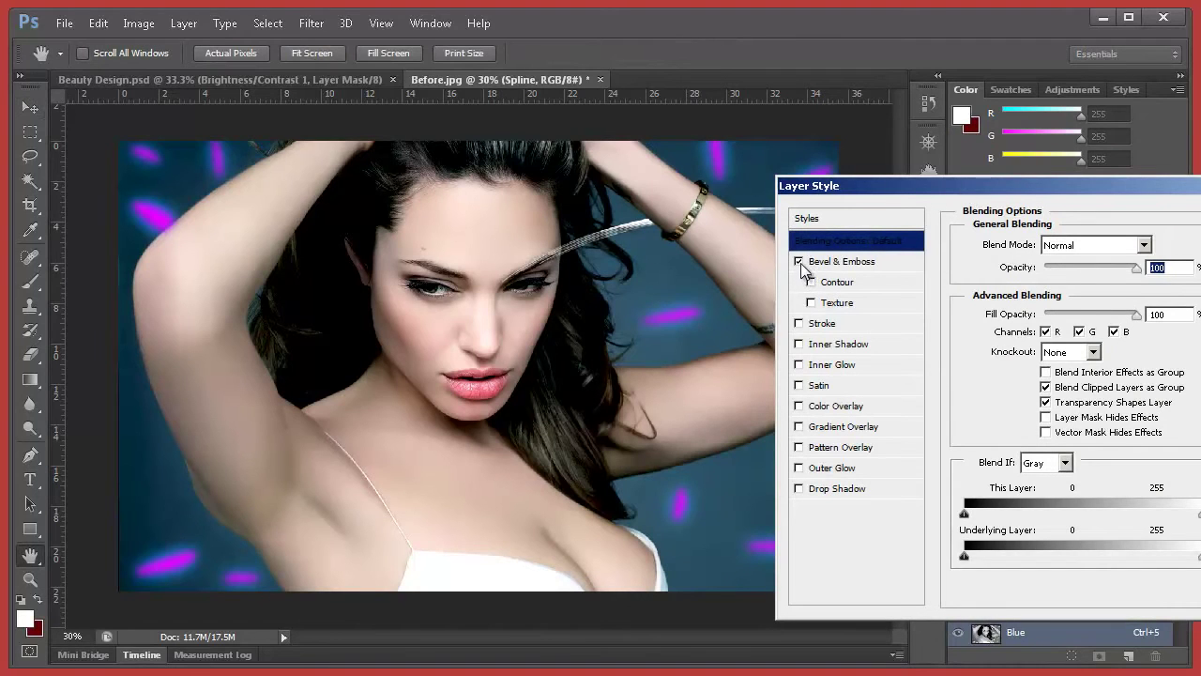
{"action": "left_click", "coordinate": [844, 262]}
{"action": "left_click_drag", "start_coordinate": [1065, 521], "coordinate": [978, 529]}
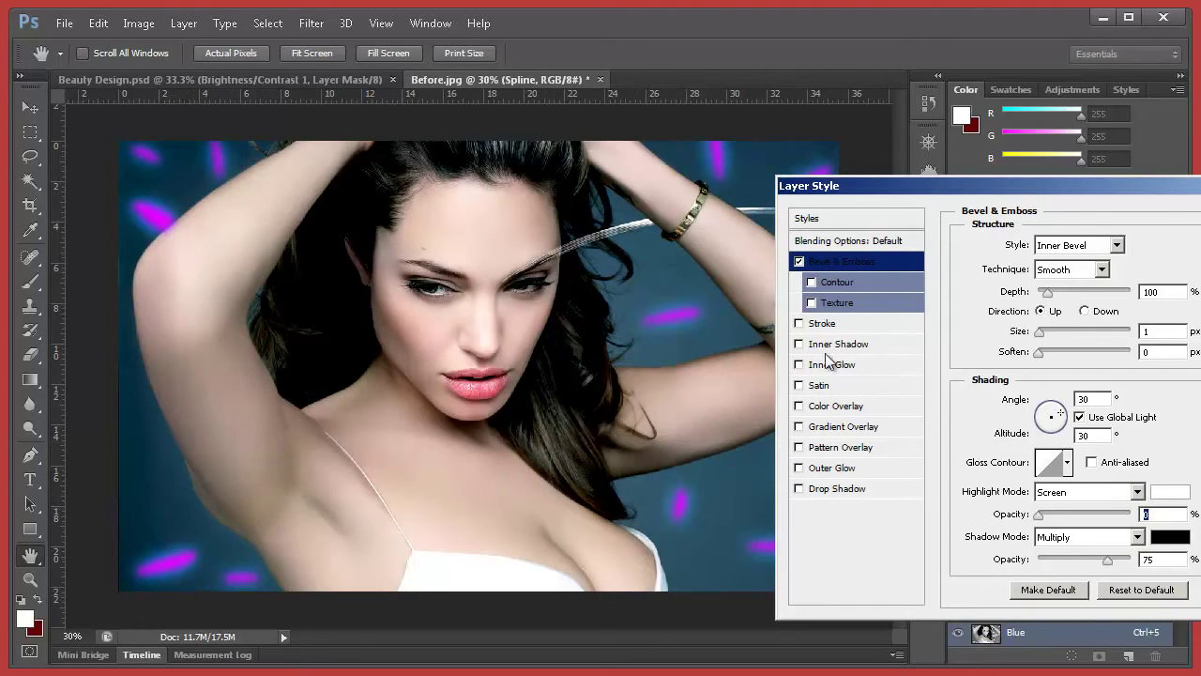
- Add an Inner Glow to the Spline layer and set its colour to bright green
{"action": "left_click", "coordinate": [882, 371]}
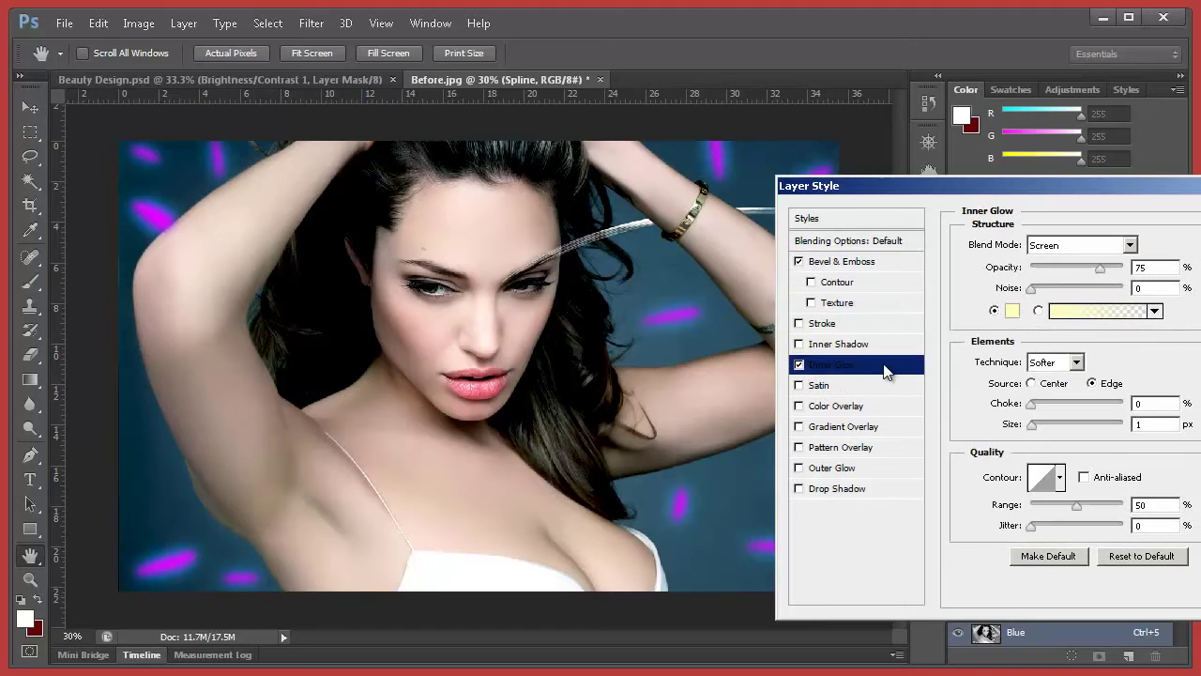
{"action": "left_click", "coordinate": [1012, 311]}
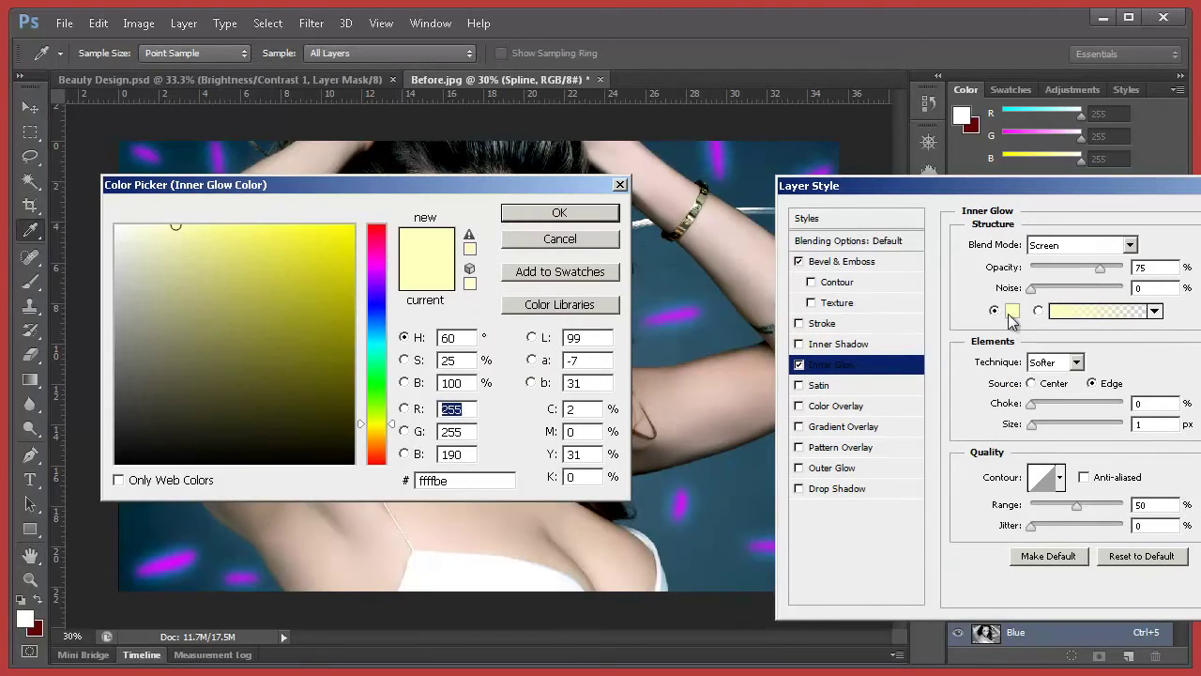
{"action": "left_click", "coordinate": [385, 391]}
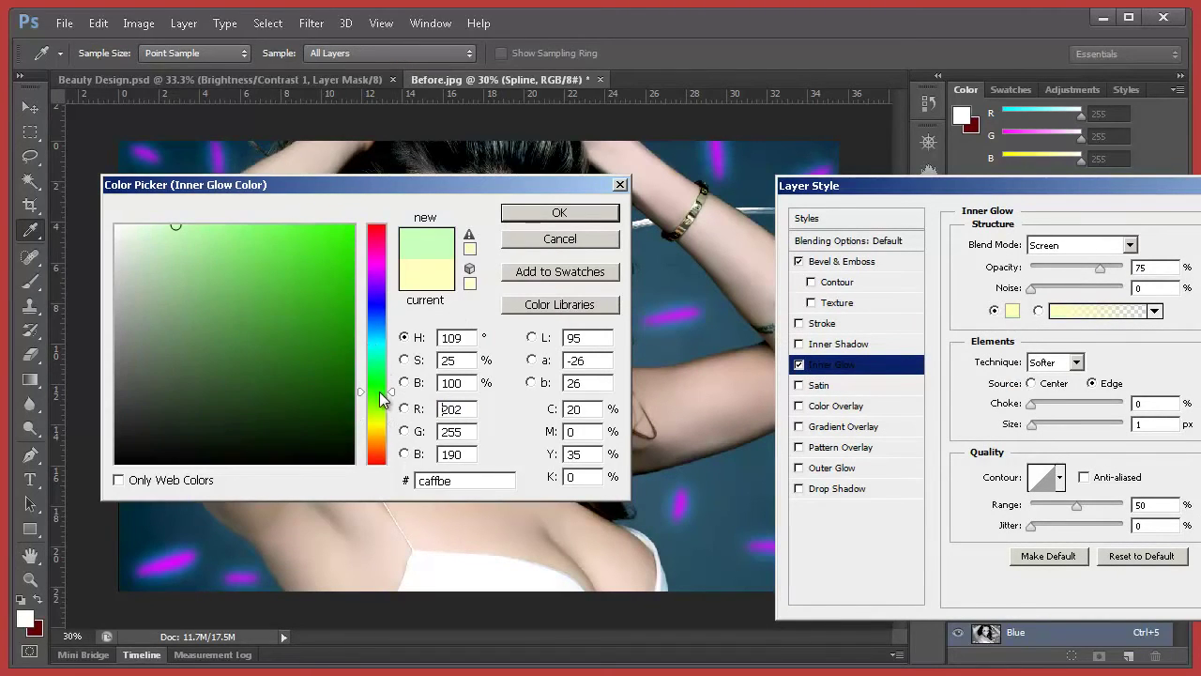
{"action": "left_click", "coordinate": [560, 216]}
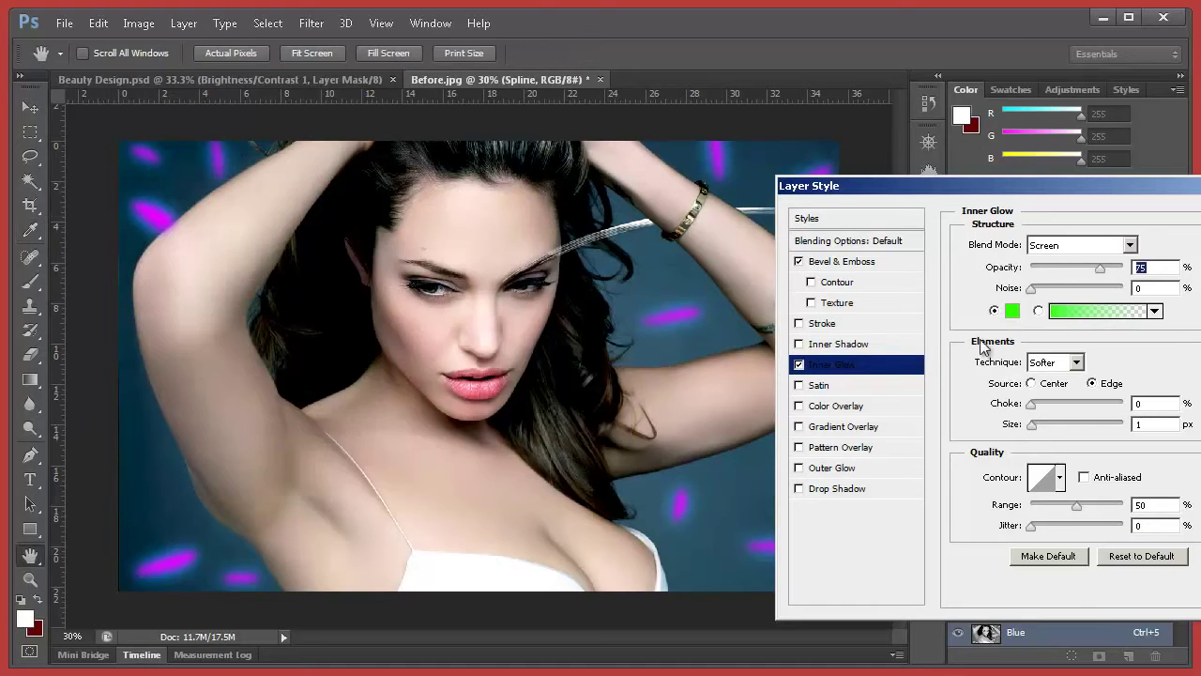
- Set the Inner Glow's size to 139 px, its range to 99% and its opacity to 100%
{"action": "left_click_drag", "start_coordinate": [887, 188], "coordinate": [607, 296]}
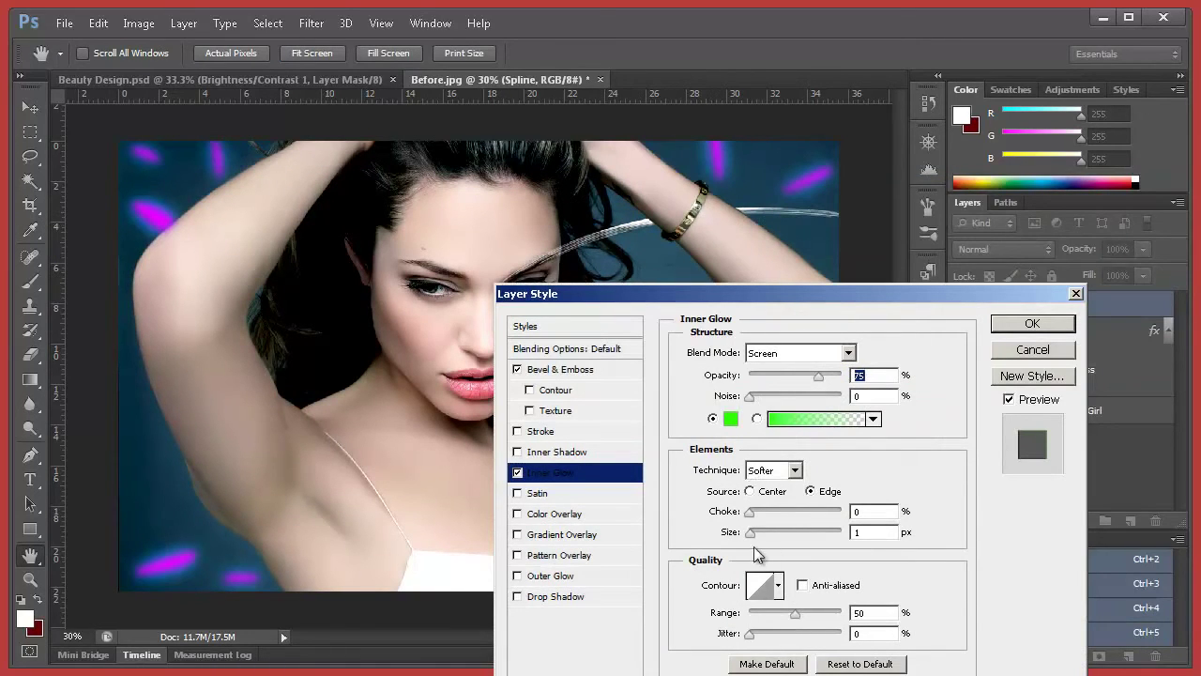
{"action": "left_click_drag", "start_coordinate": [750, 542], "coordinate": [767, 537]}
{"action": "mouse_move", "coordinate": [788, 541]}
{"action": "left_mouse_down"}
{"action": "mouse_move", "coordinate": [863, 537]}
{"action": "mouse_move", "coordinate": [804, 538]}
{"action": "left_mouse_up"}
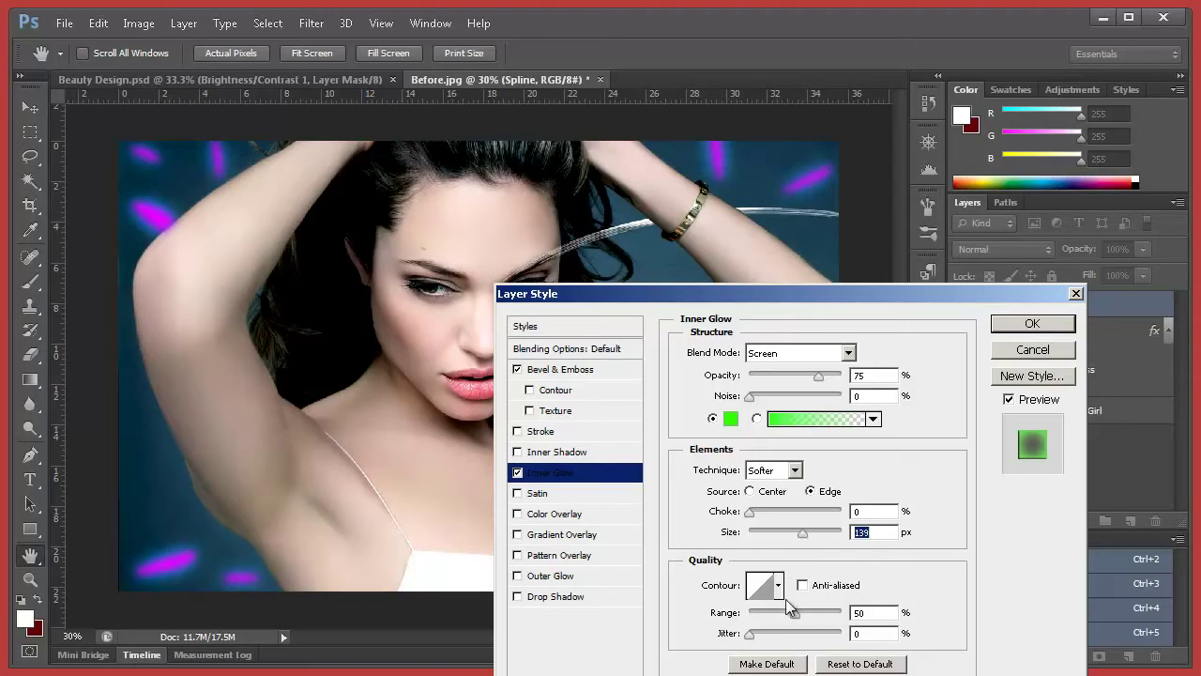
{"action": "left_click_drag", "start_coordinate": [797, 616], "coordinate": [840, 615]}
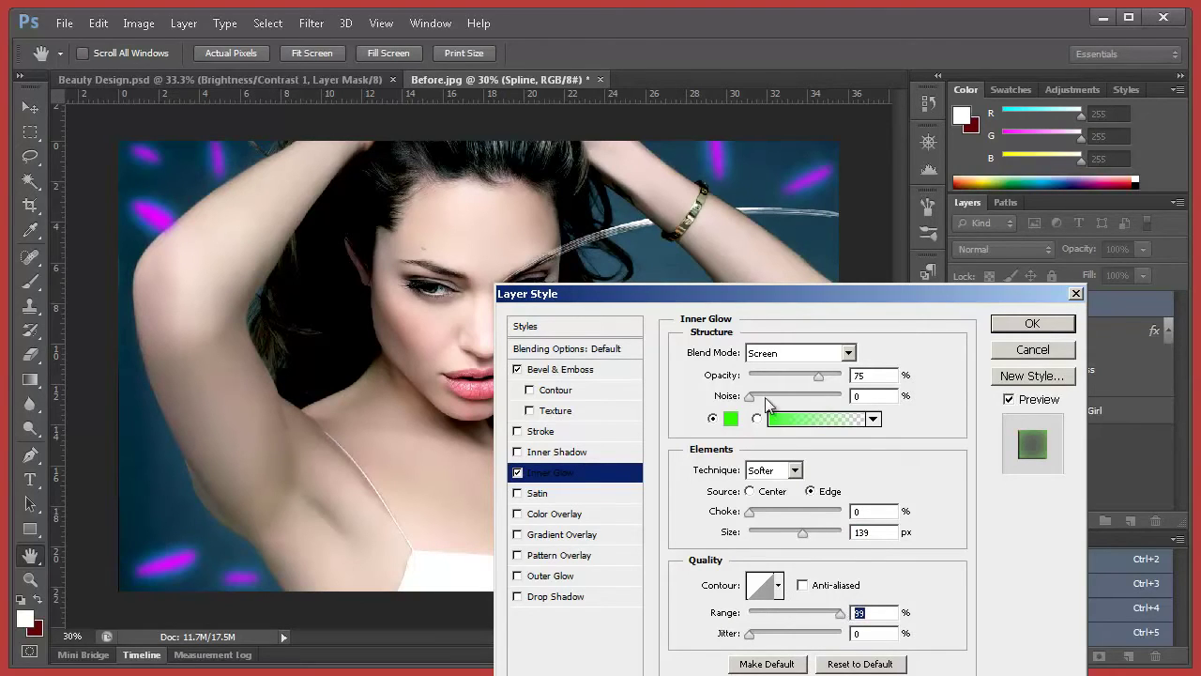
{"action": "left_click_drag", "start_coordinate": [819, 376], "coordinate": [842, 376]}
- Try different blend modes for the Inner Glow, from Normal to Vivid Light, and choose Hard Light
{"action": "left_click", "coordinate": [849, 353]}
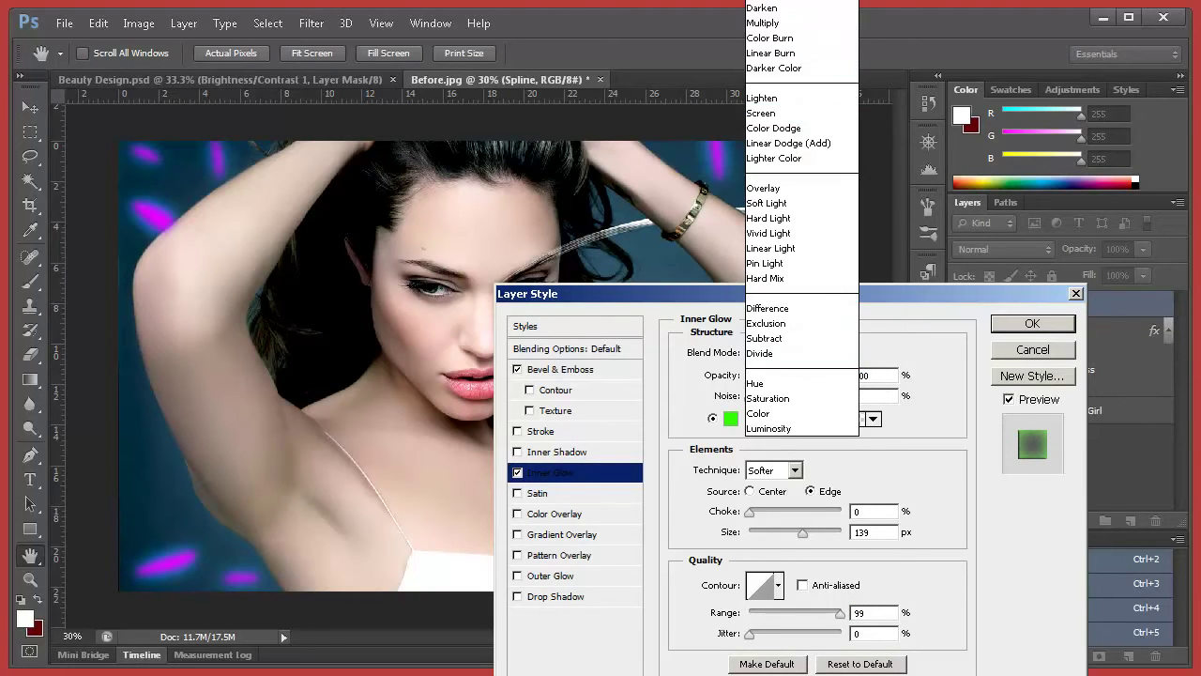
{"action": "left_click", "coordinate": [807, 8]}
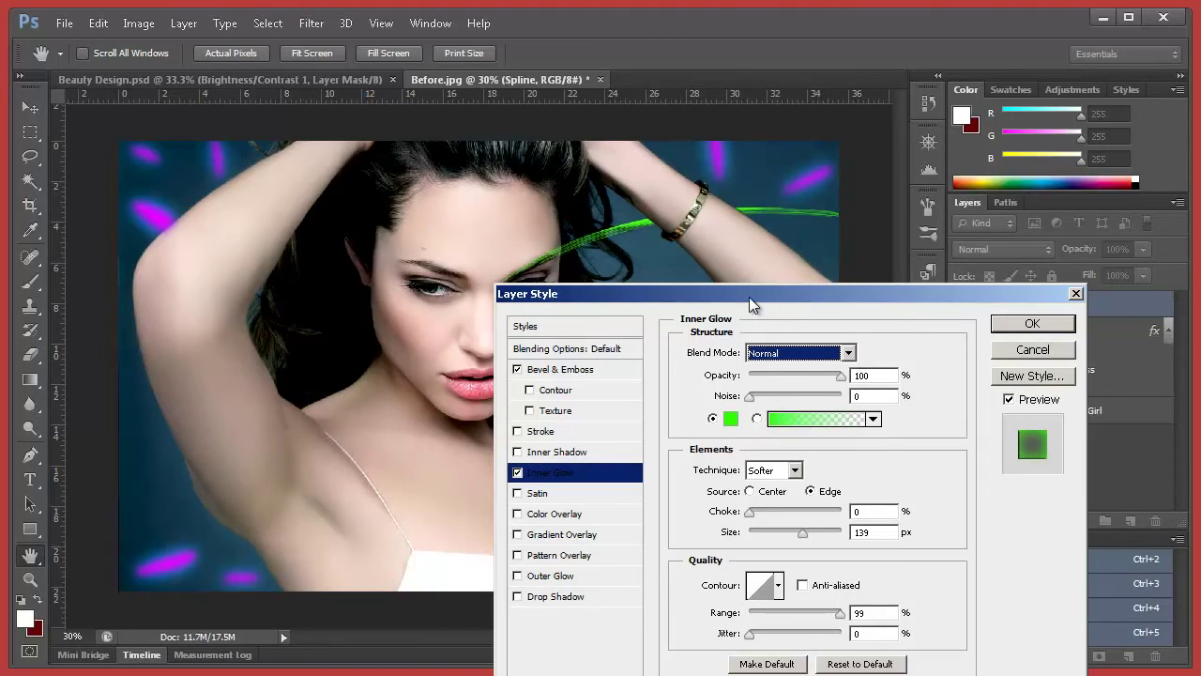
{"action": "left_click_drag", "start_coordinate": [753, 300], "coordinate": [699, 346]}
{"action": "scroll", "coordinate": [777, 380], "scroll_direction": "down", "scroll_amount": 1}
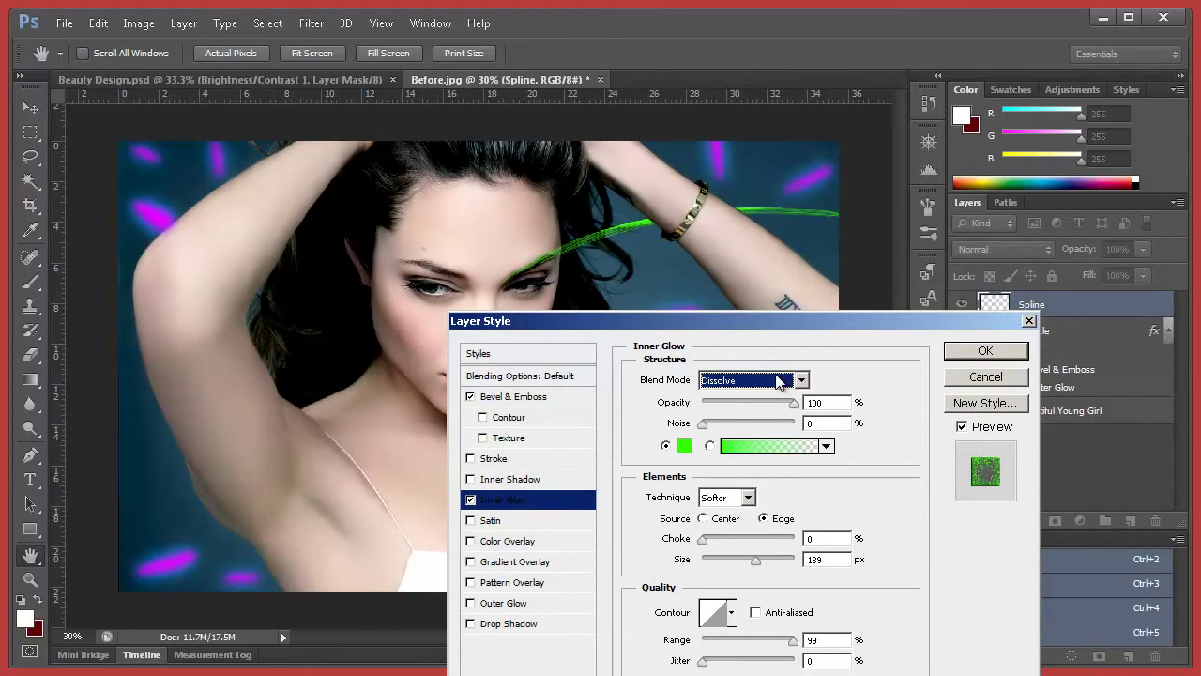
{"action": "scroll", "coordinate": [777, 380], "scroll_direction": "down", "scroll_amount": 7}
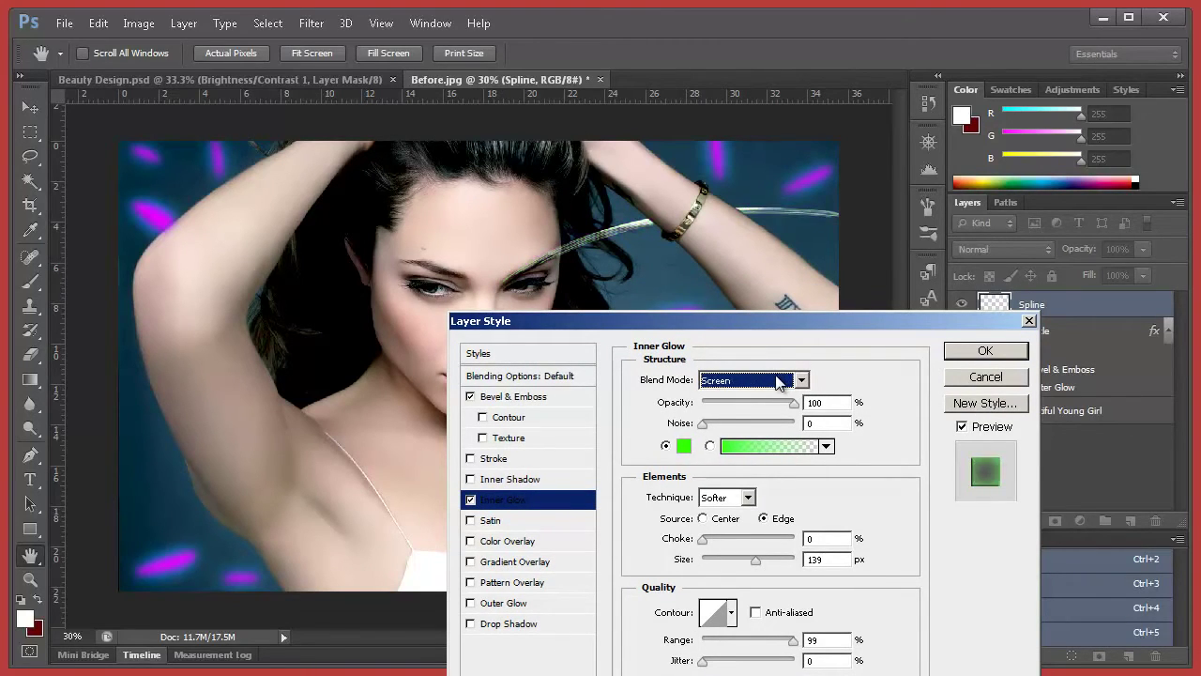
{"action": "scroll", "coordinate": [777, 380], "scroll_direction": "down", "scroll_amount": 6}
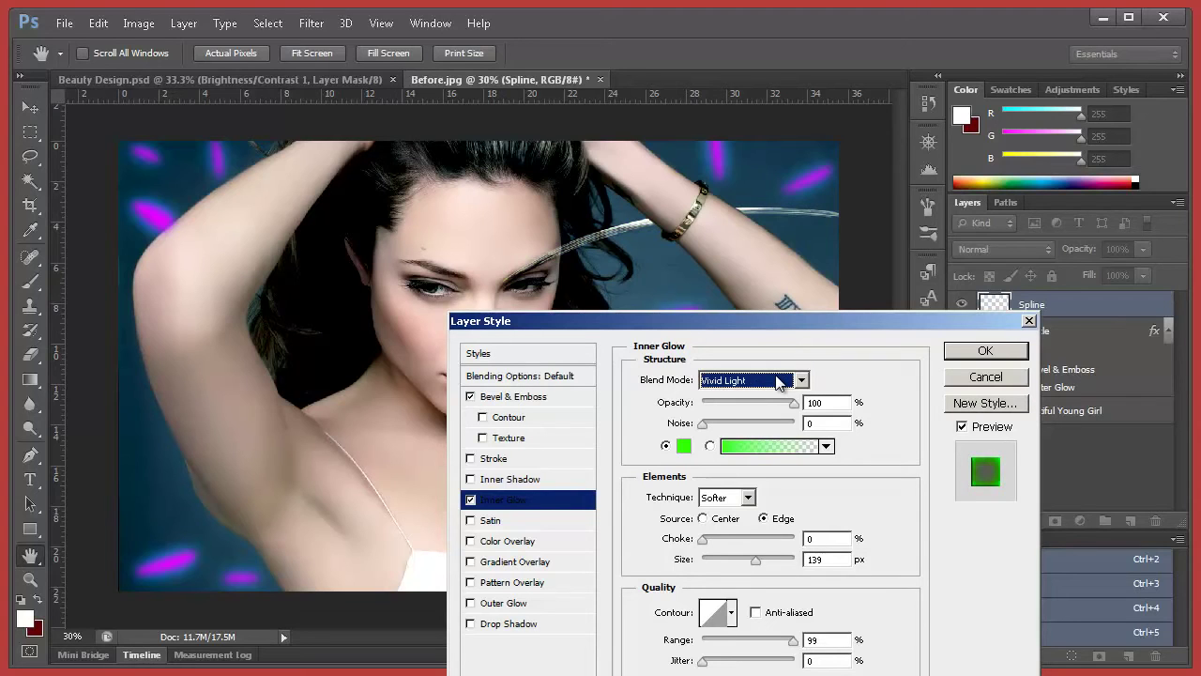
- Reduce the Inner Glow's size to 10 px, raise its noise, and apply the layer style
{"action": "left_click_drag", "start_coordinate": [755, 560], "coordinate": [706, 544]}
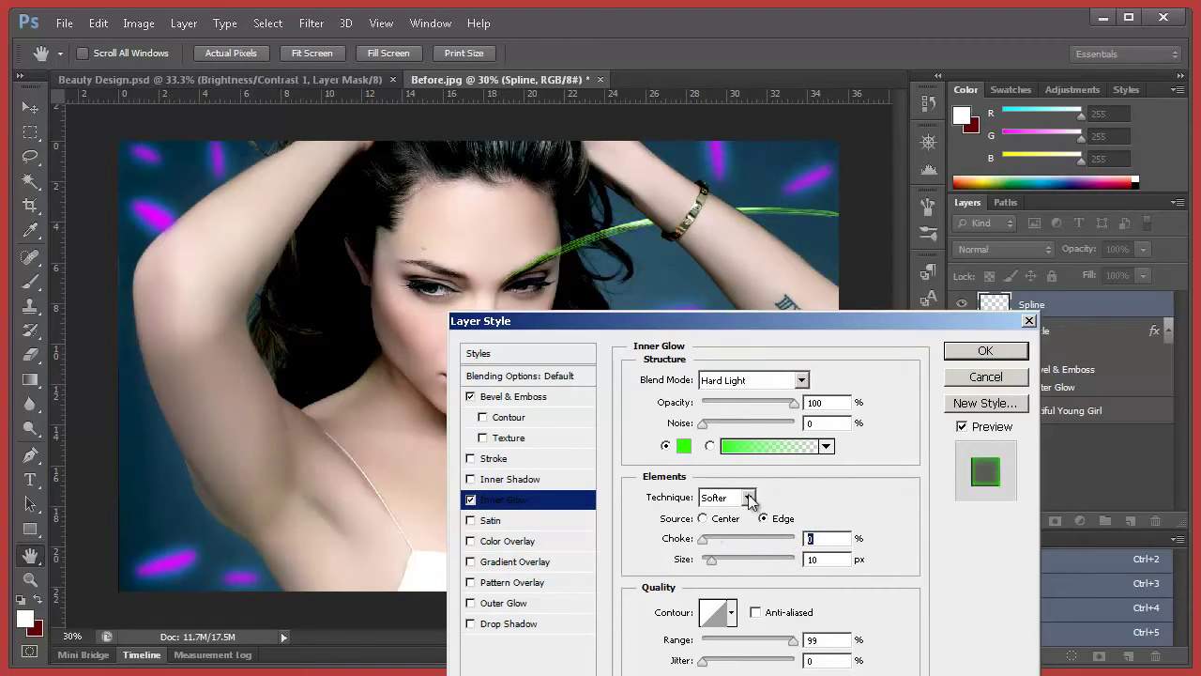
{"action": "left_click_drag", "start_coordinate": [750, 422], "coordinate": [788, 425]}
{"action": "left_click_drag", "start_coordinate": [733, 318], "coordinate": [794, 239]}
{"action": "key", "text": "Return"}
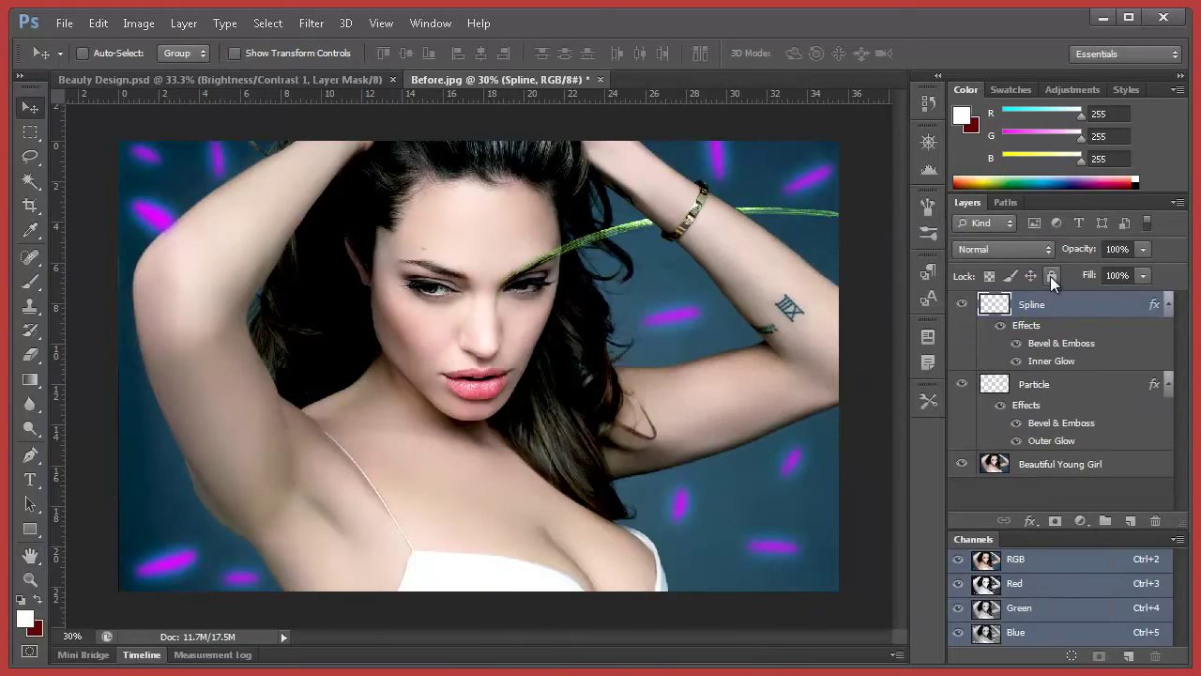
- Compare the Spline stroke with and without its effects, and against the green line in Beauty Design.psd
{"action": "left_click", "coordinate": [1001, 327]}
{"action": "left_click", "coordinate": [1000, 334]}
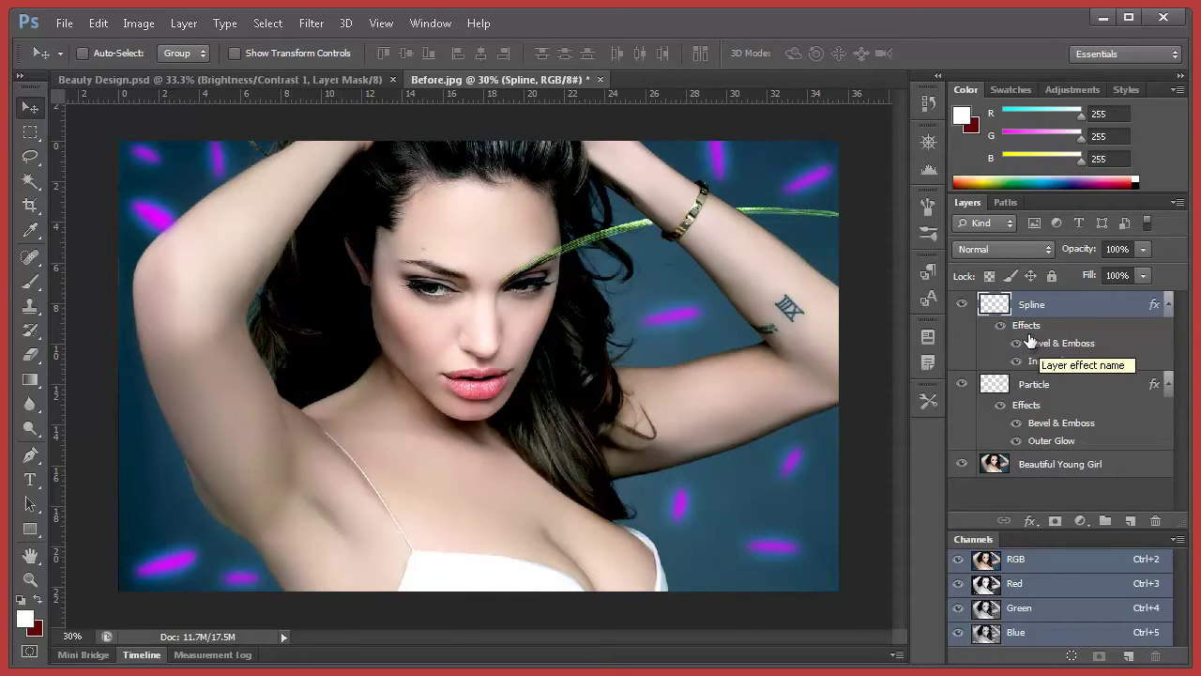
{"action": "left_click", "coordinate": [330, 80]}
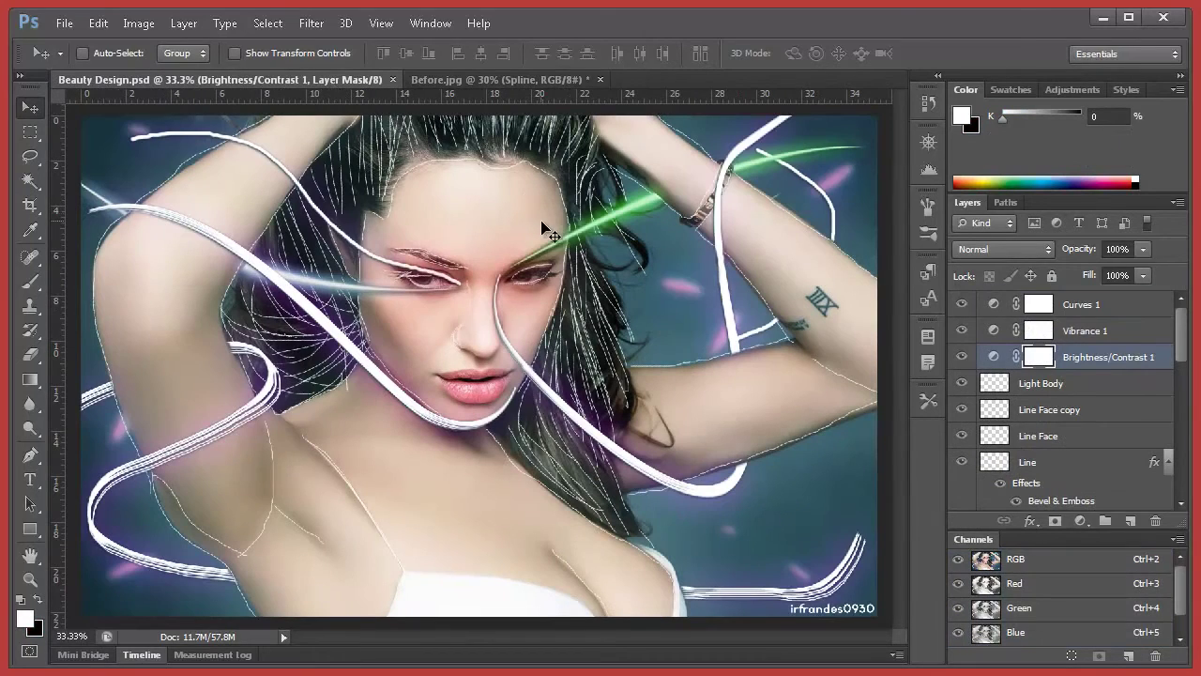
{"action": "left_click", "coordinate": [524, 81]}
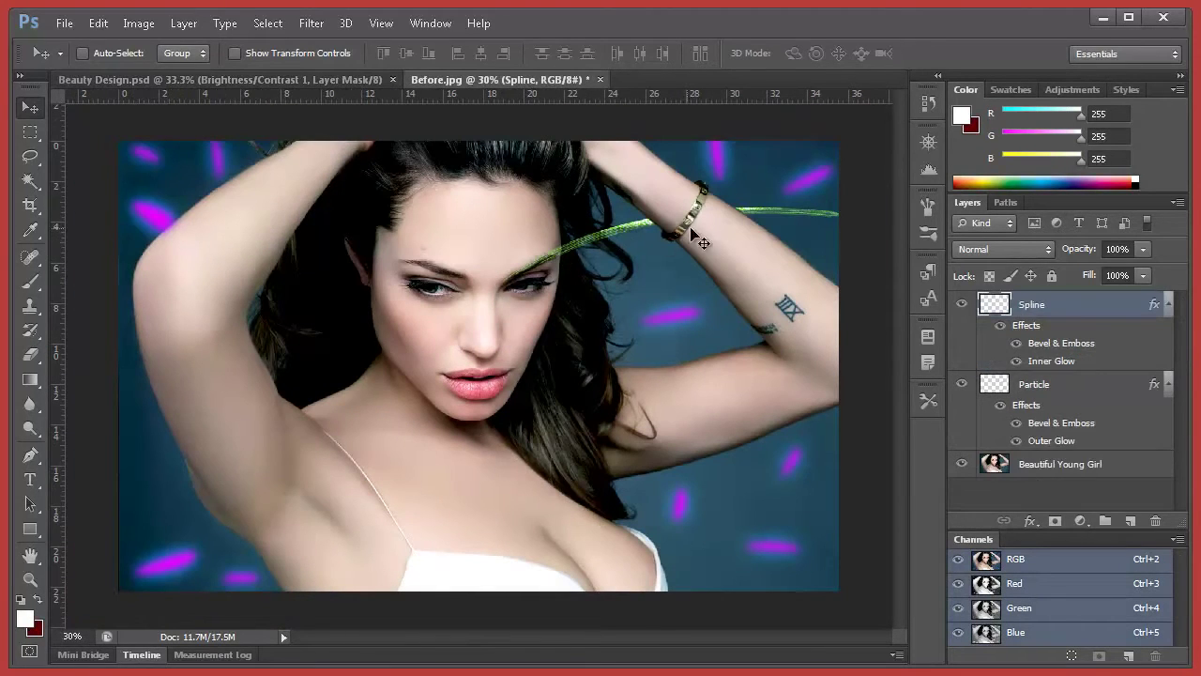
- Add an Outer Glow to the Spline layer's style and set its colour to bright blue, 002aff
{"action": "right_click", "coordinate": [1074, 313]}
{"action": "left_click", "coordinate": [1003, 182]}
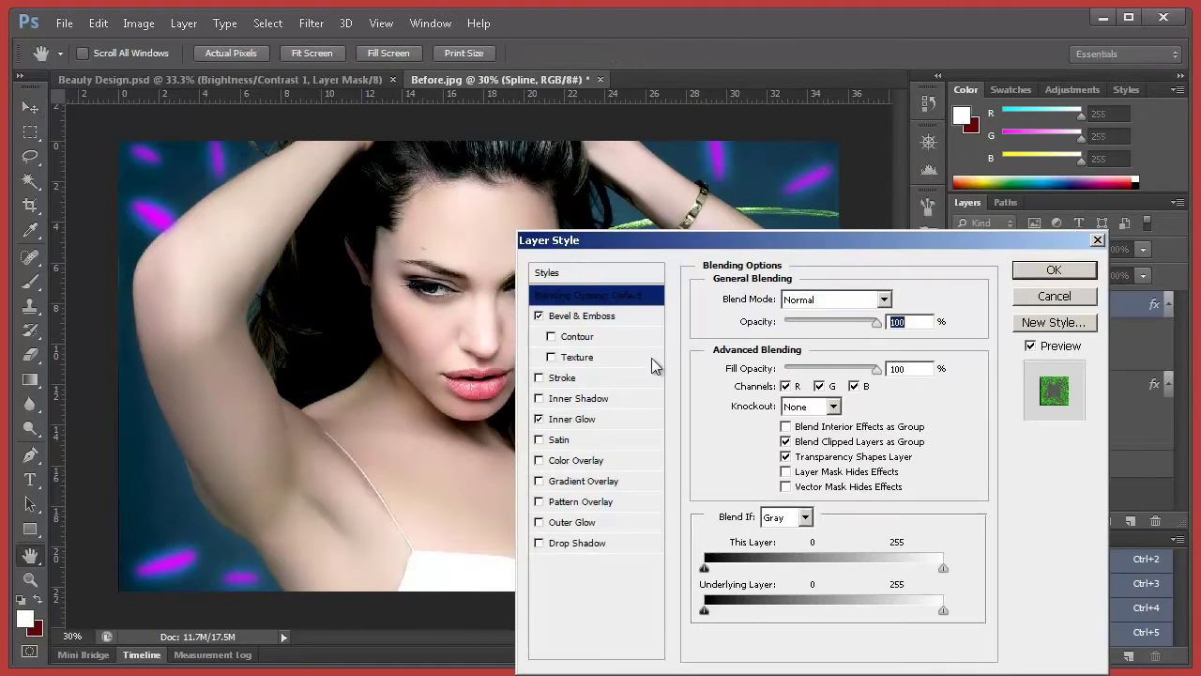
{"action": "left_click", "coordinate": [574, 523]}
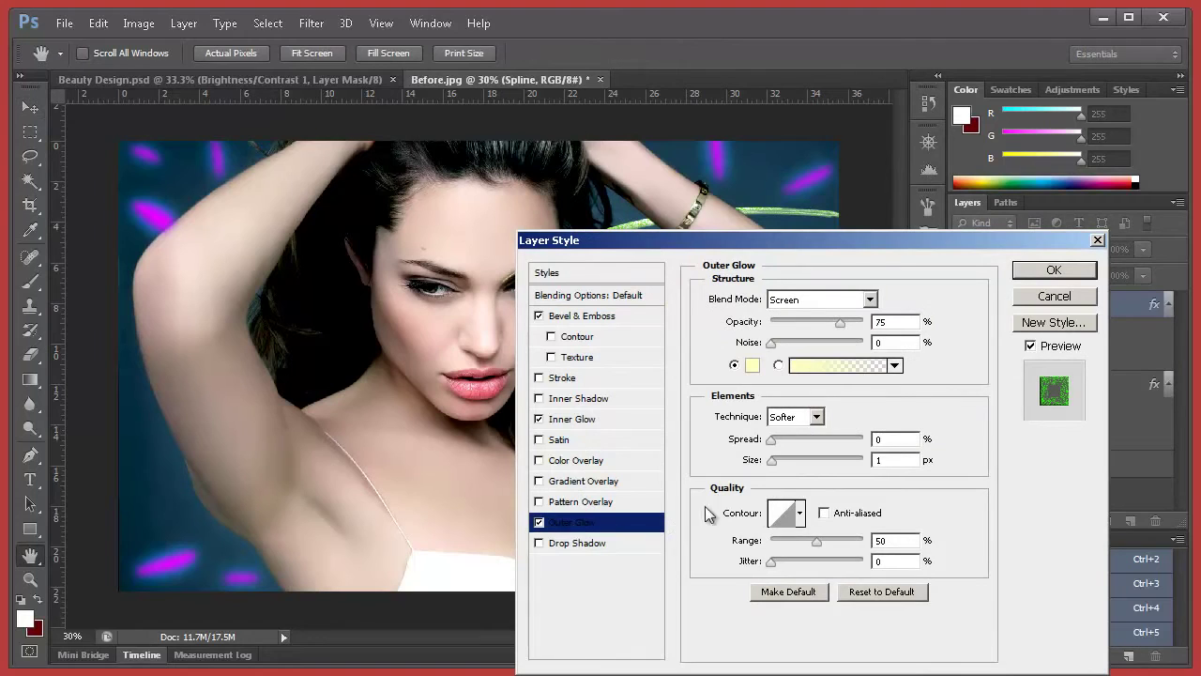
{"action": "left_click_drag", "start_coordinate": [732, 242], "coordinate": [449, 208]}
{"action": "left_click", "coordinate": [448, 325]}
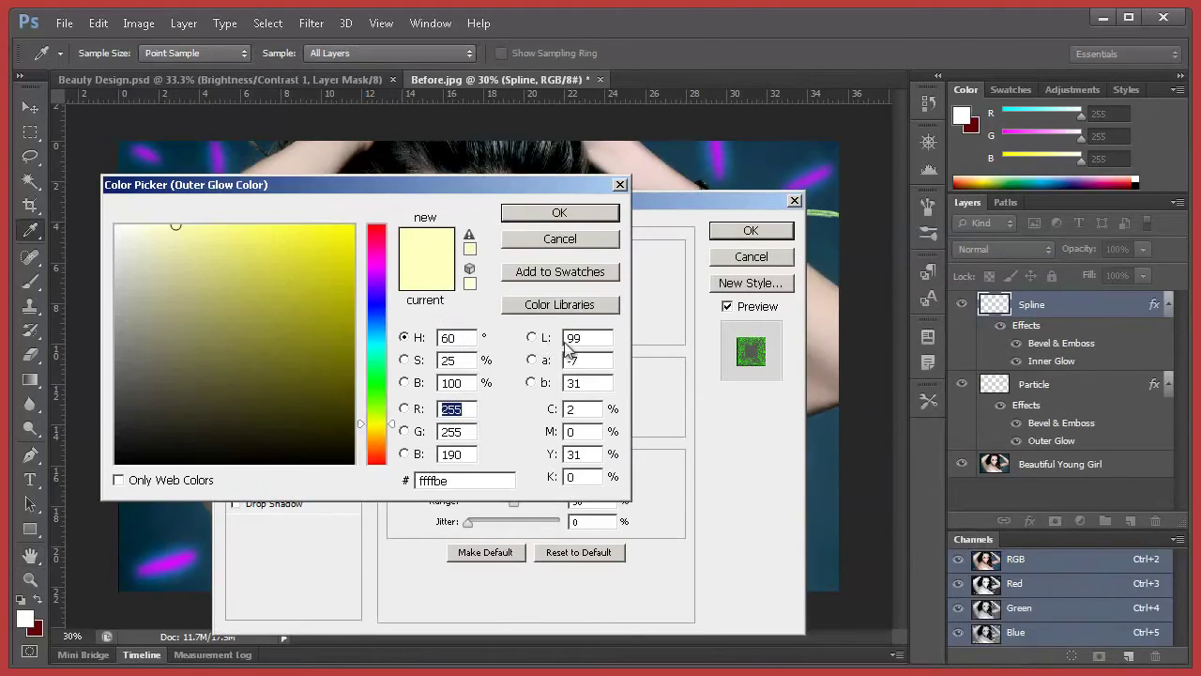
{"action": "left_click", "coordinate": [380, 328]}
{"action": "left_click_drag", "start_coordinate": [337, 293], "coordinate": [392, 218]}
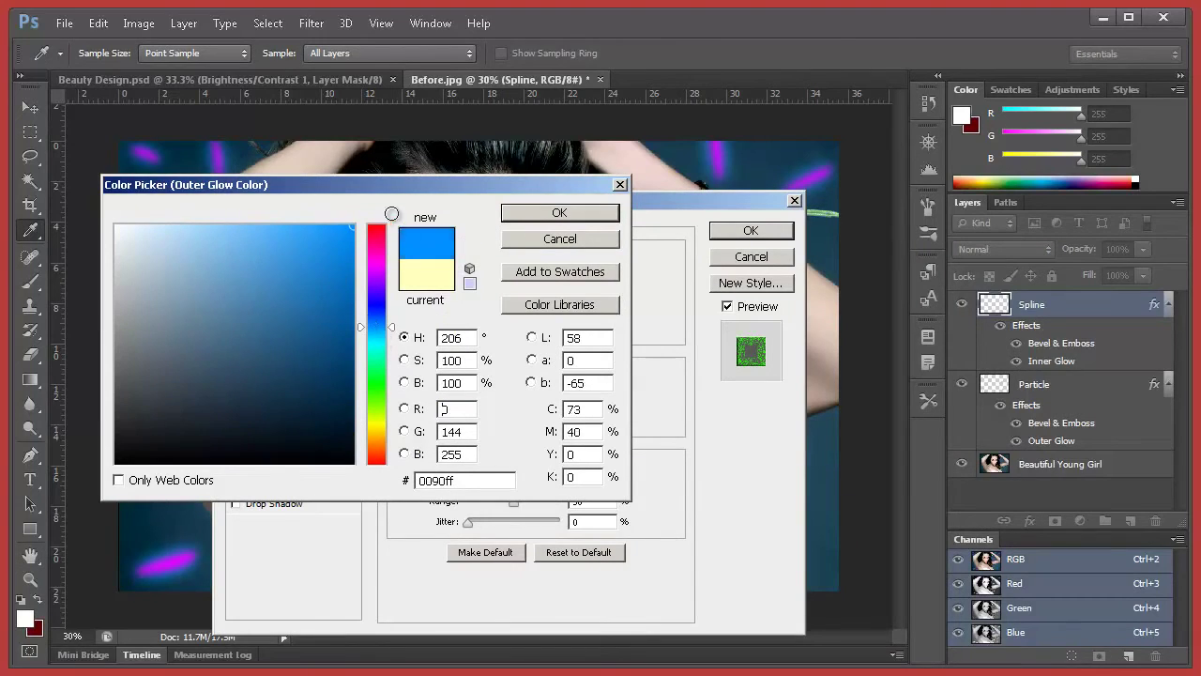
{"action": "left_click", "coordinate": [382, 319]}
{"action": "left_click", "coordinate": [563, 213]}
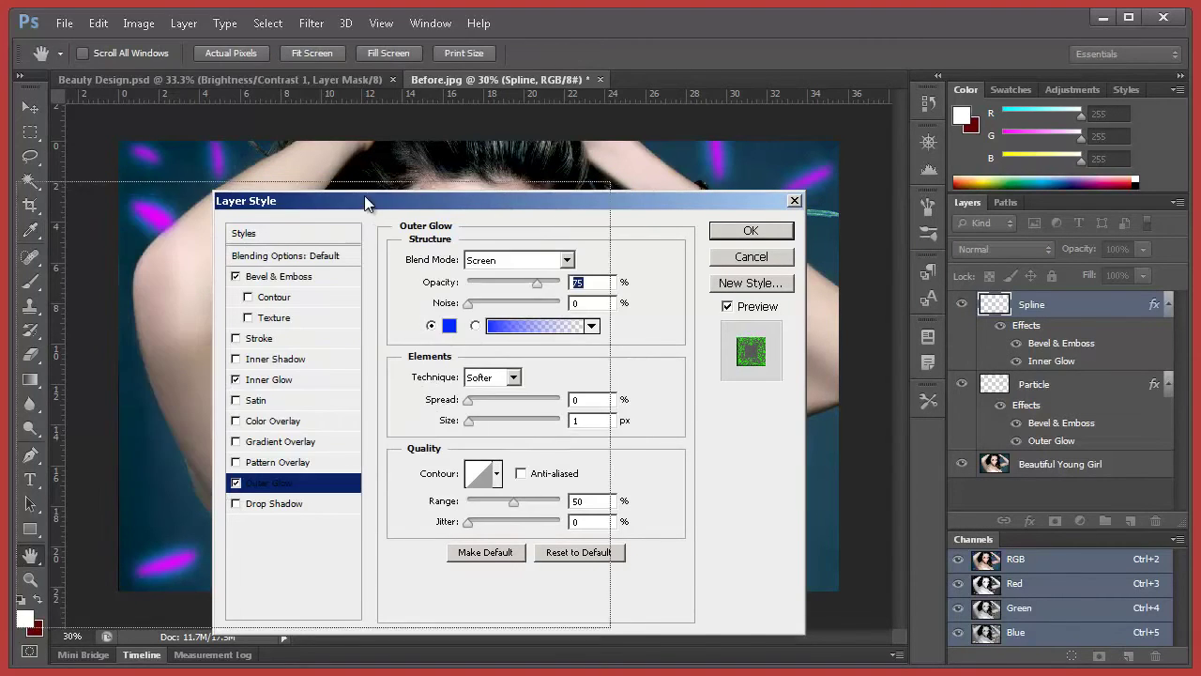
- Raise the Outer Glow's size to 40 px and change its colour to red
{"action": "left_click_drag", "start_coordinate": [366, 203], "coordinate": [367, 202]}
{"action": "mouse_move", "coordinate": [278, 413]}
{"action": "left_mouse_down"}
{"action": "mouse_move", "coordinate": [315, 418]}
{"action": "mouse_move", "coordinate": [294, 418]}
{"action": "left_mouse_up"}
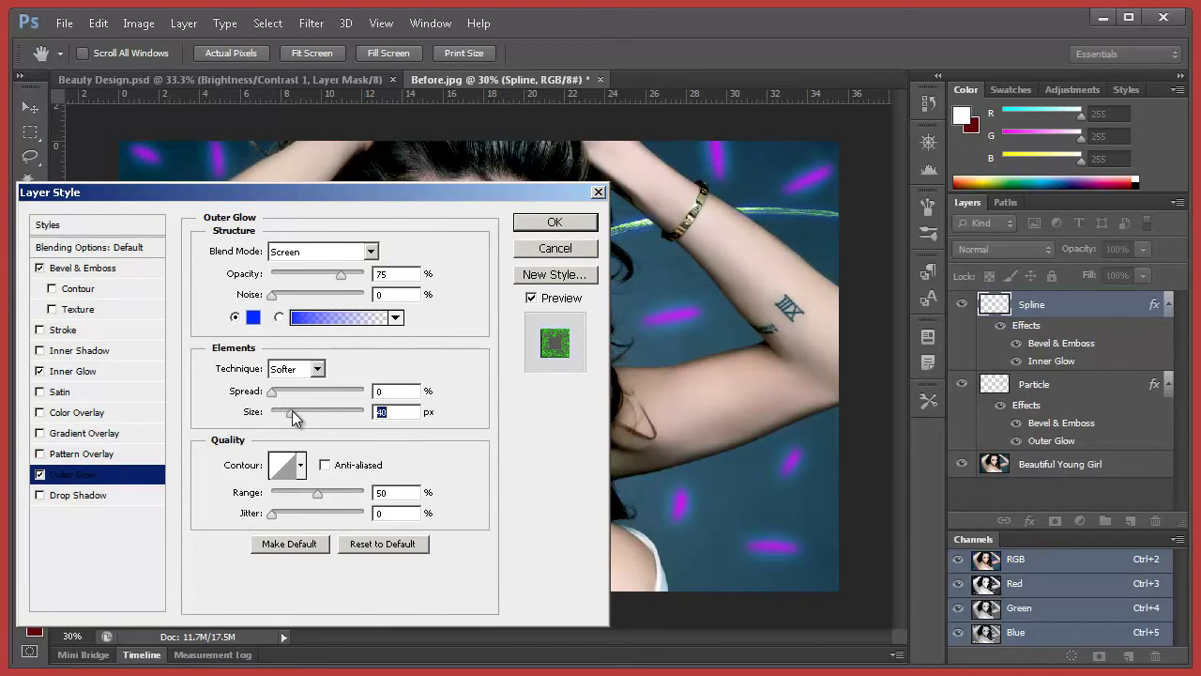
{"action": "left_click", "coordinate": [253, 318]}
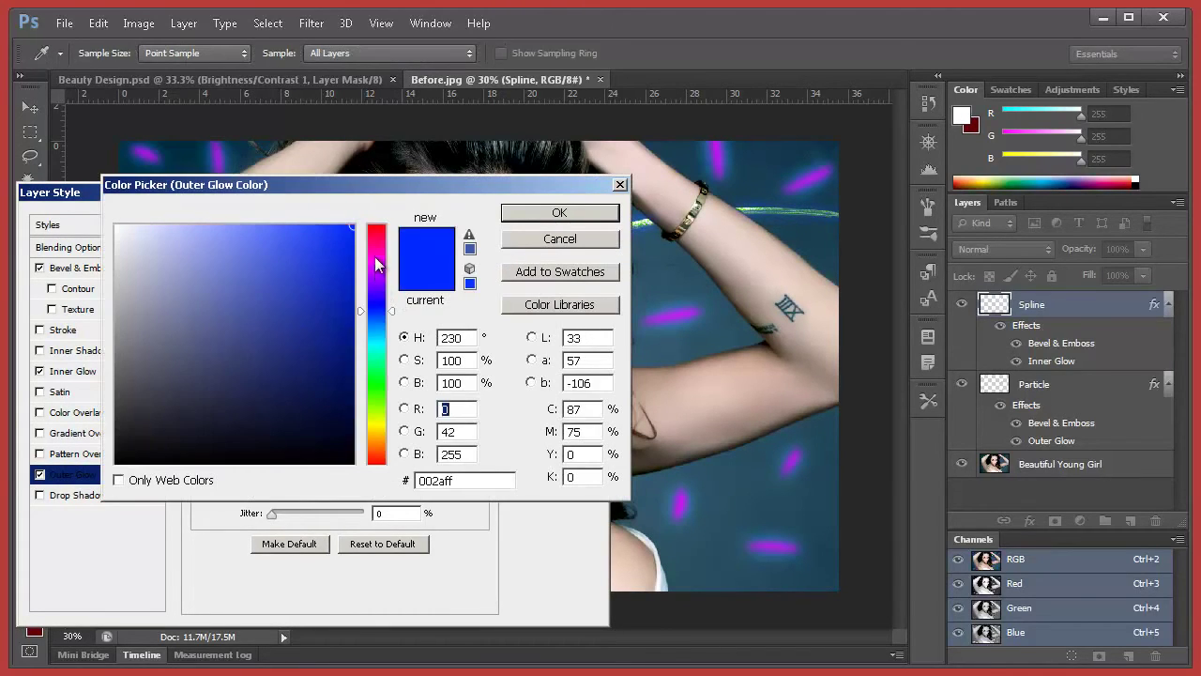
{"action": "left_click_drag", "start_coordinate": [376, 266], "coordinate": [394, 204]}
{"action": "left_click", "coordinate": [554, 214]}
- Lower the Outer Glow's range below 50% and apply the layer style to the Spline stroke
{"action": "left_click_drag", "start_coordinate": [513, 198], "coordinate": [623, 245]}
{"action": "key", "text": "Down"}
{"action": "key", "text": "Down"}
{"action": "key", "text": "Down"}
{"action": "left_click_drag", "start_coordinate": [423, 538], "coordinate": [404, 536]}
{"action": "left_click", "coordinate": [657, 269]}
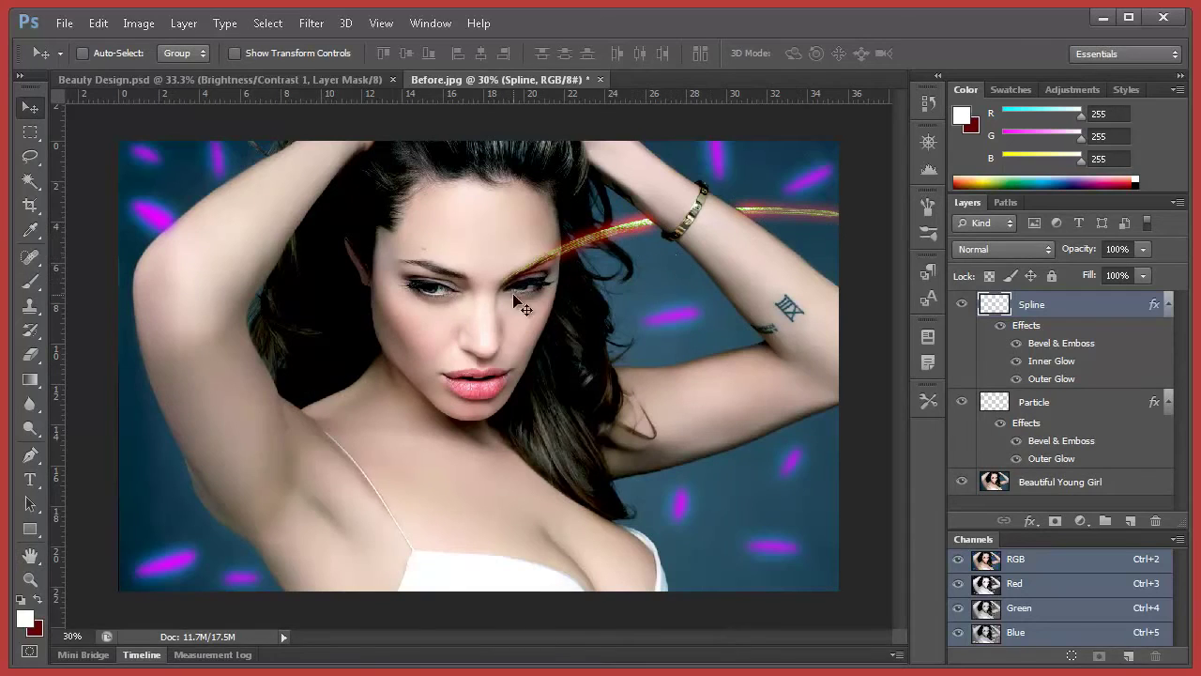
- Check the light lines in Beauty Design.psd, and add a new layer named Second Spline above the Spline layer in Before.jpg
{"action": "left_click", "coordinate": [308, 81]}
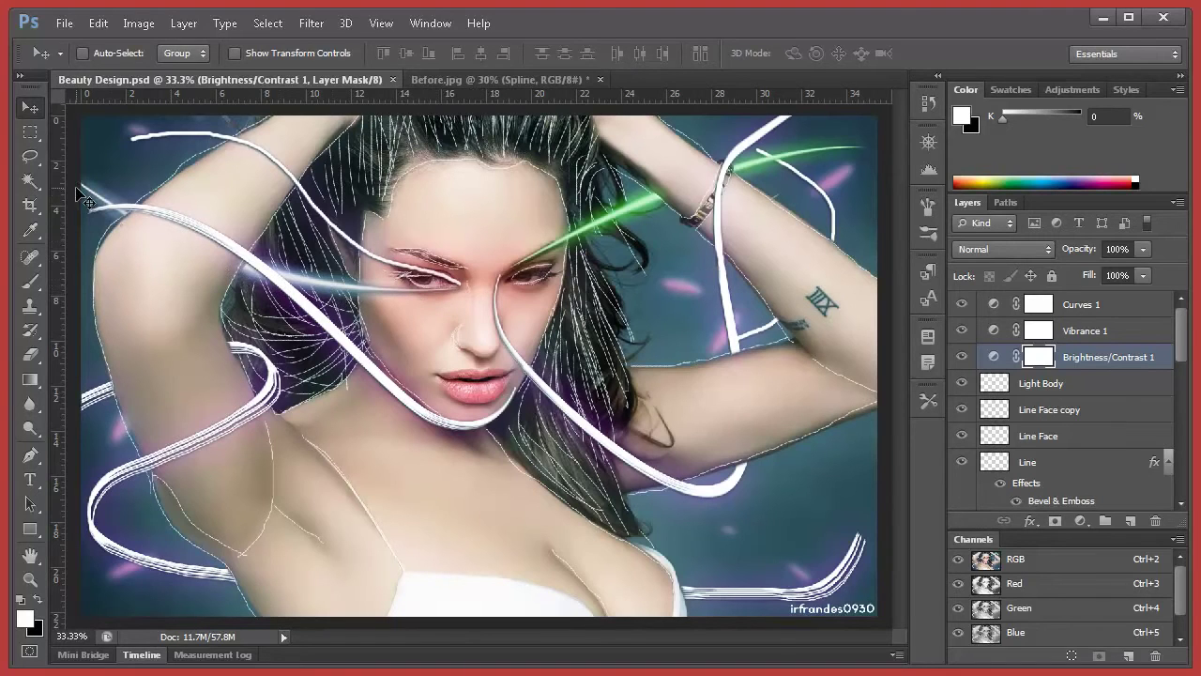
{"action": "left_click", "coordinate": [448, 83]}
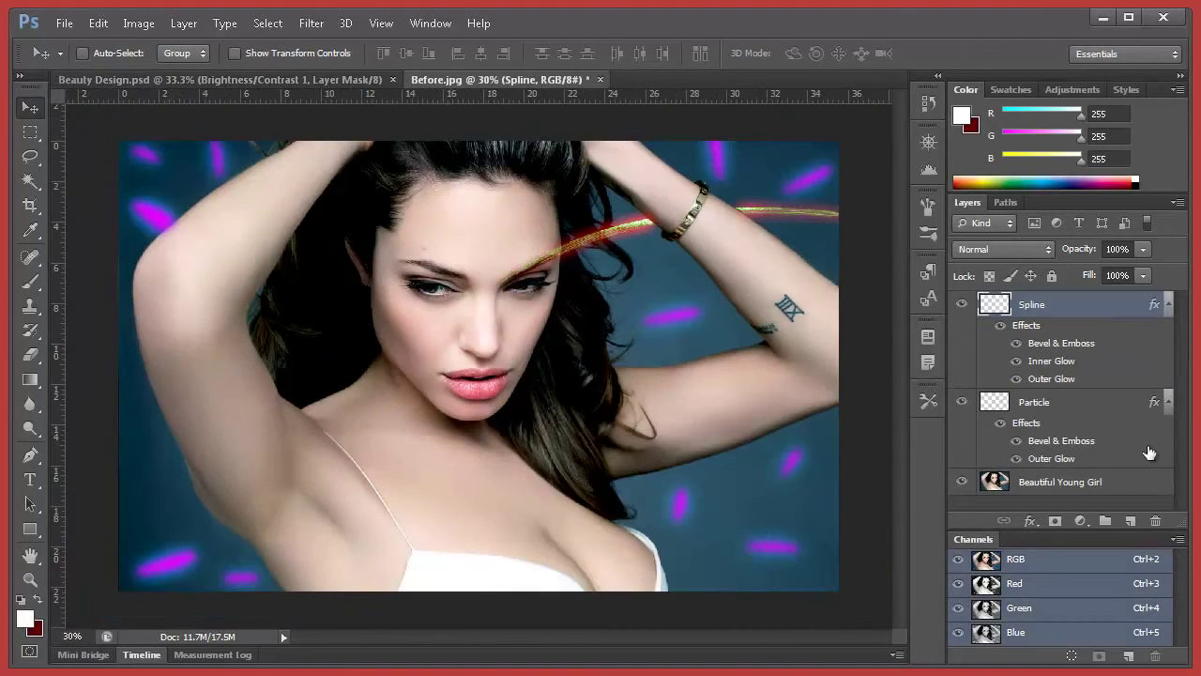
{"action": "left_click", "coordinate": [1130, 521]}
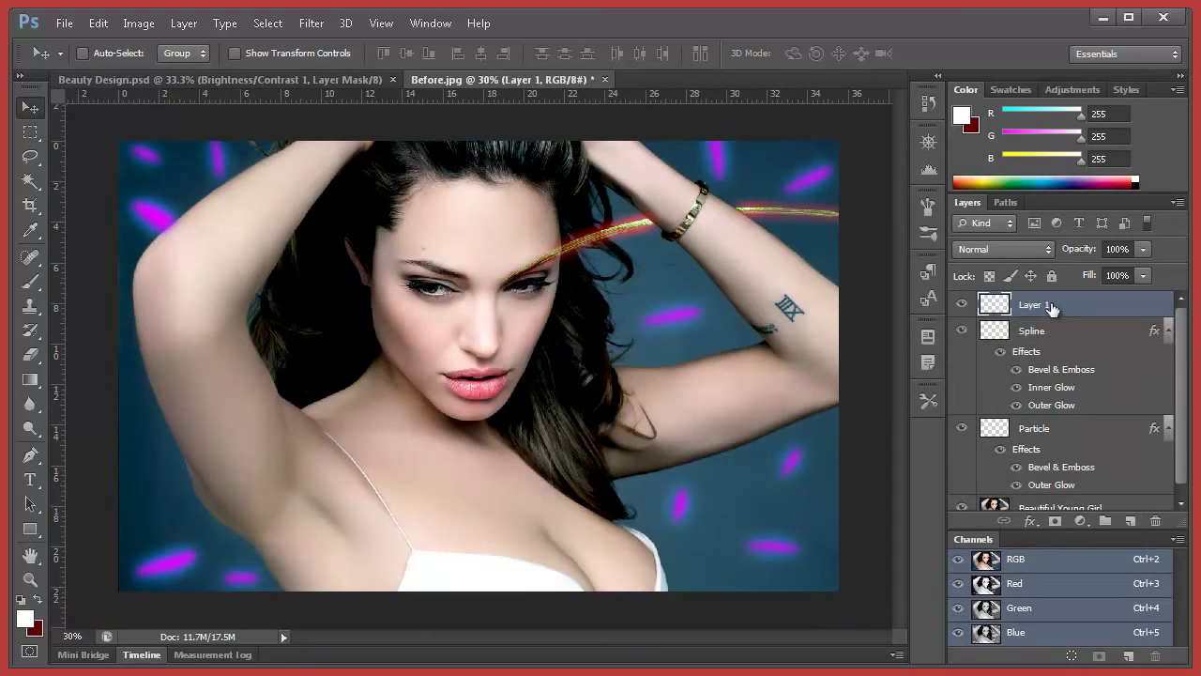
{"action": "double_click", "coordinate": [1051, 304]}
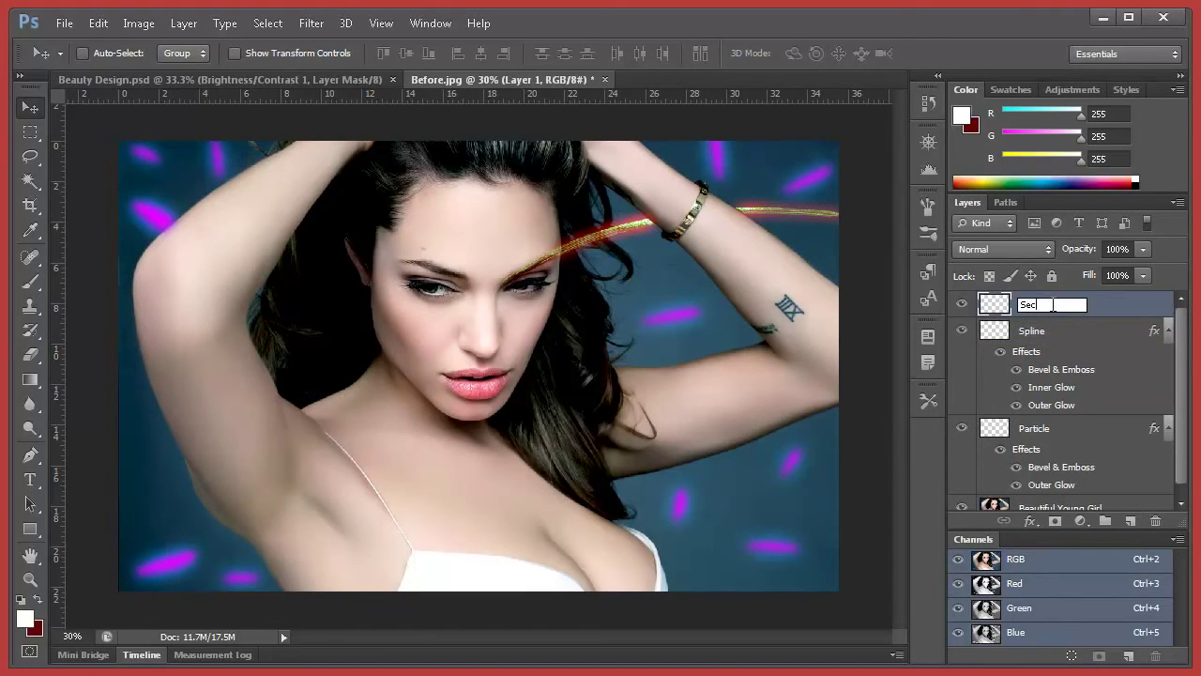
{"action": "type", "text": "Second Spline"}
{"action": "key", "text": "Return"}
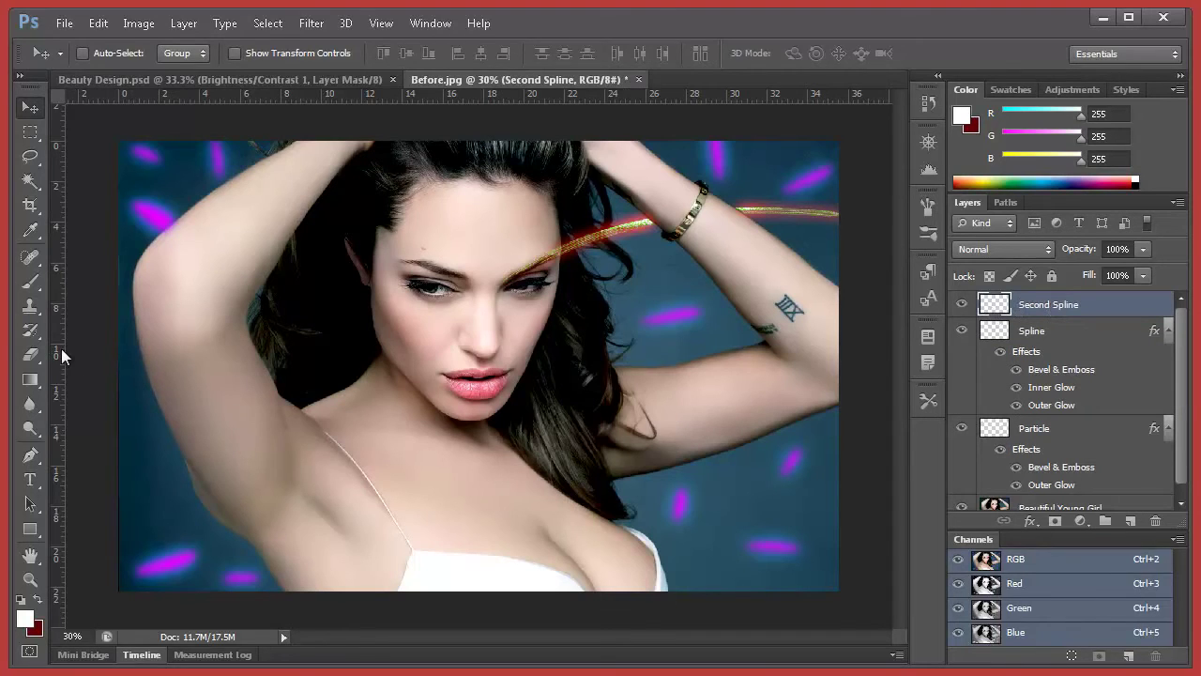
- Activate the Brush tool and try white 25 px test strokes on the Second Spline layer
{"action": "left_click", "coordinate": [31, 281]}
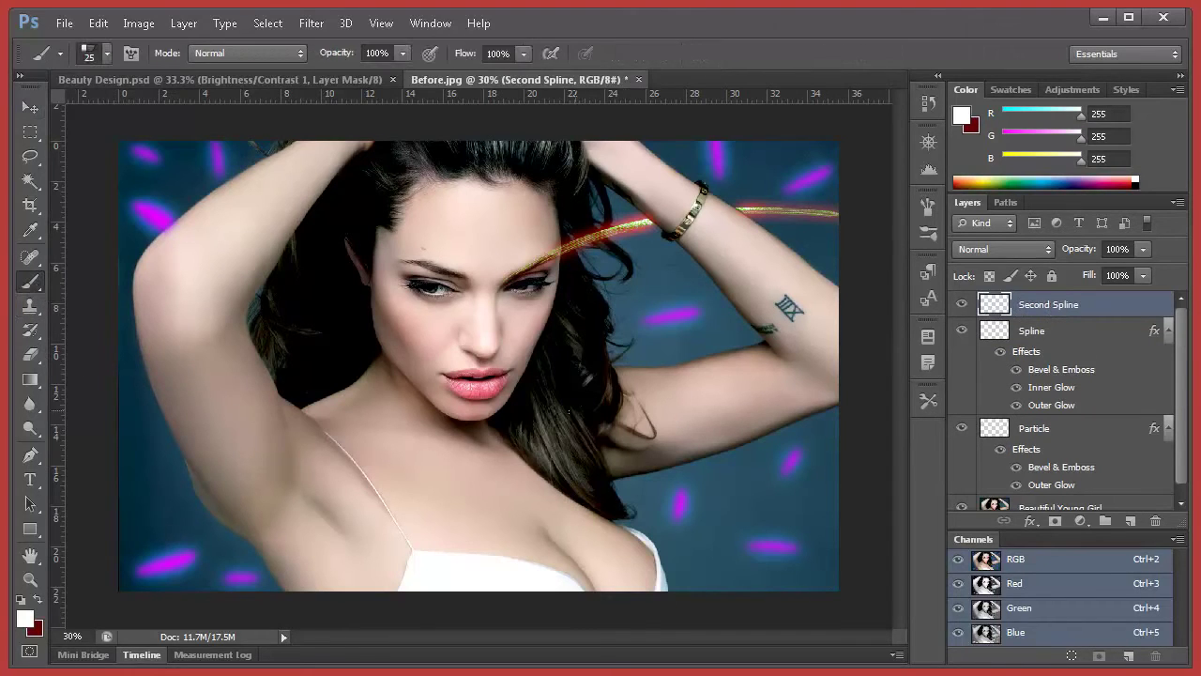
{"action": "right_click", "coordinate": [553, 360]}
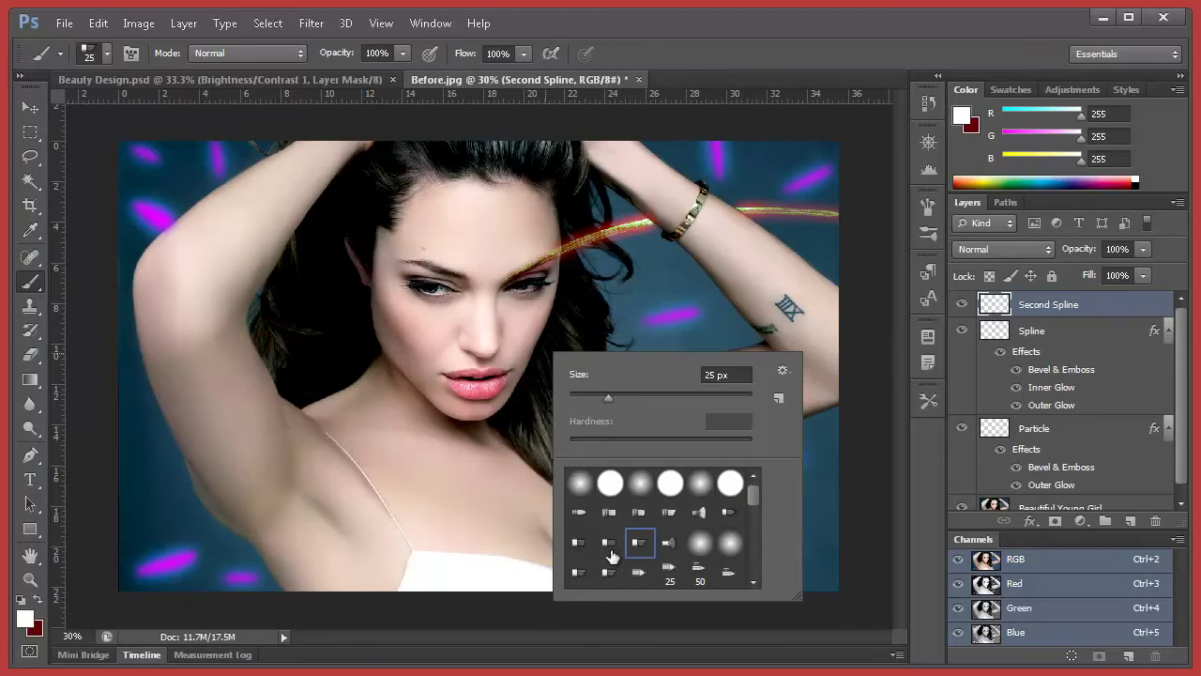
{"action": "key", "text": "Return"}
{"action": "left_click_drag", "start_coordinate": [495, 362], "coordinate": [404, 395]}
{"action": "mouse_move", "coordinate": [349, 336]}
{"action": "left_mouse_down"}
{"action": "mouse_move", "coordinate": [211, 399]}
{"action": "mouse_move", "coordinate": [345, 498]}
{"action": "mouse_move", "coordinate": [434, 501]}
{"action": "left_mouse_up"}
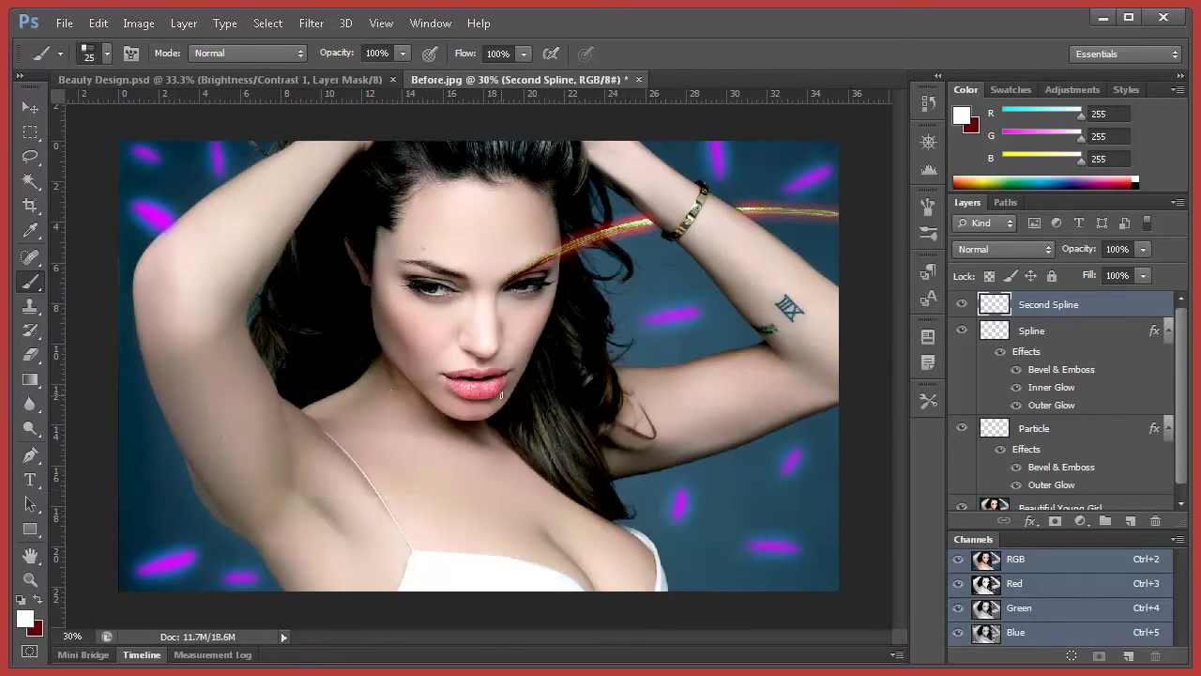
- Try the fan-shaped bristle brush at 25 px with a stroke from the forehead to the raised arm
{"action": "right_click", "coordinate": [497, 323]}
{"action": "left_click", "coordinate": [619, 514]}
{"action": "mouse_move", "coordinate": [507, 246]}
{"action": "left_mouse_down"}
{"action": "mouse_move", "coordinate": [323, 236]}
{"action": "mouse_move", "coordinate": [246, 186]}
{"action": "left_mouse_up"}
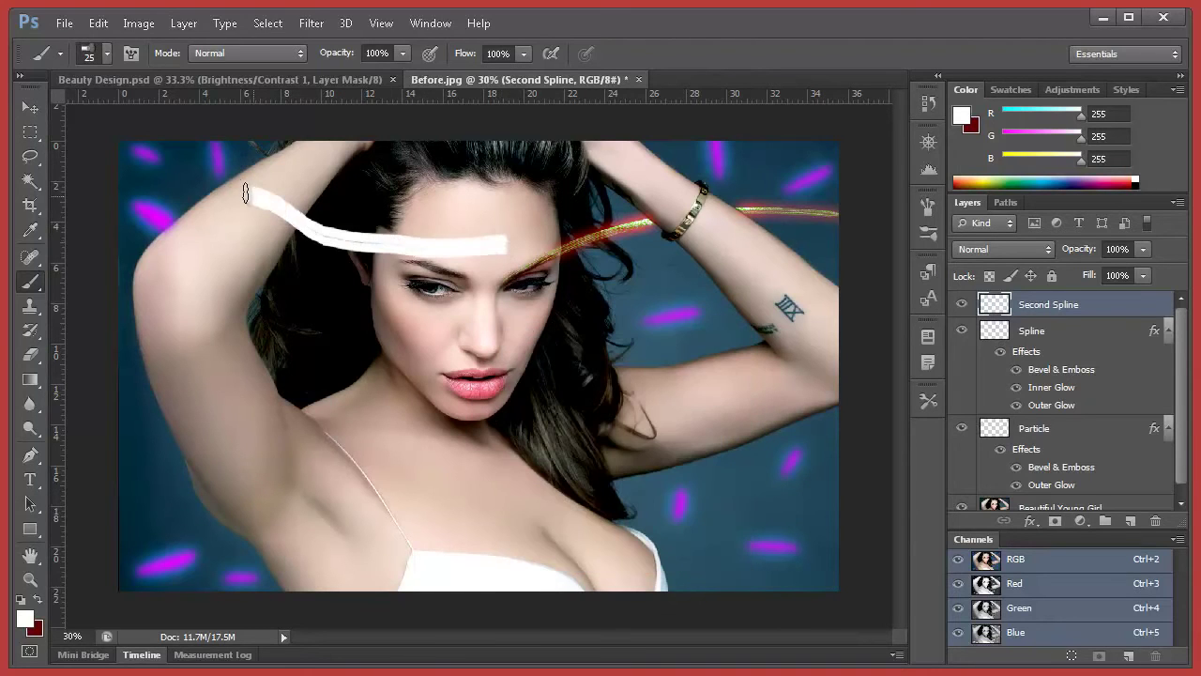
- Reduce the fan brush to 11 px and try several strokes outward from the face, undoing each one
{"action": "right_click", "coordinate": [454, 282]}
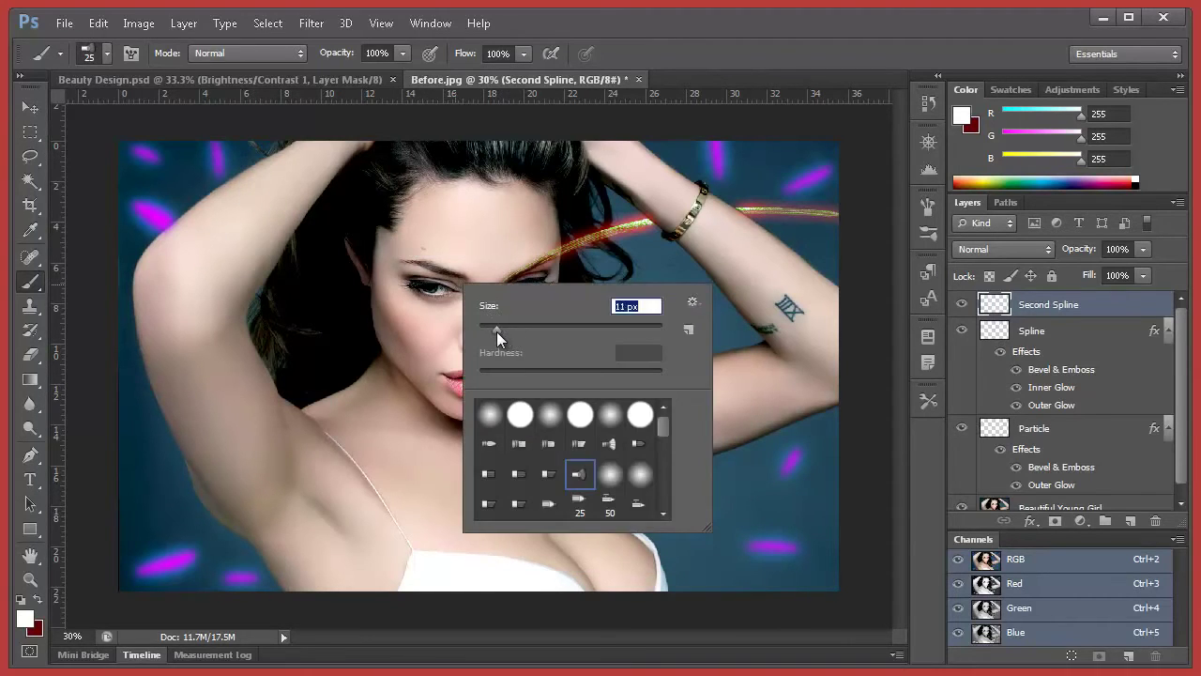
{"action": "type", "text": "11"}
{"action": "key", "text": "Return"}
{"action": "mouse_move", "coordinate": [473, 242]}
{"action": "left_mouse_down"}
{"action": "mouse_move", "coordinate": [269, 251]}
{"action": "mouse_move", "coordinate": [249, 281]}
{"action": "left_mouse_up"}
{"action": "key", "text": "ctrl+z"}
{"action": "mouse_move", "coordinate": [462, 329]}
{"action": "left_mouse_down"}
{"action": "mouse_move", "coordinate": [203, 420]}
{"action": "mouse_move", "coordinate": [77, 355]}
{"action": "left_mouse_up"}
{"action": "key", "text": "ctrl+z"}
{"action": "mouse_move", "coordinate": [460, 312]}
{"action": "left_mouse_down"}
{"action": "mouse_move", "coordinate": [357, 352]}
{"action": "mouse_move", "coordinate": [260, 508]}
{"action": "left_mouse_up"}
{"action": "key", "text": "ctrl+z"}
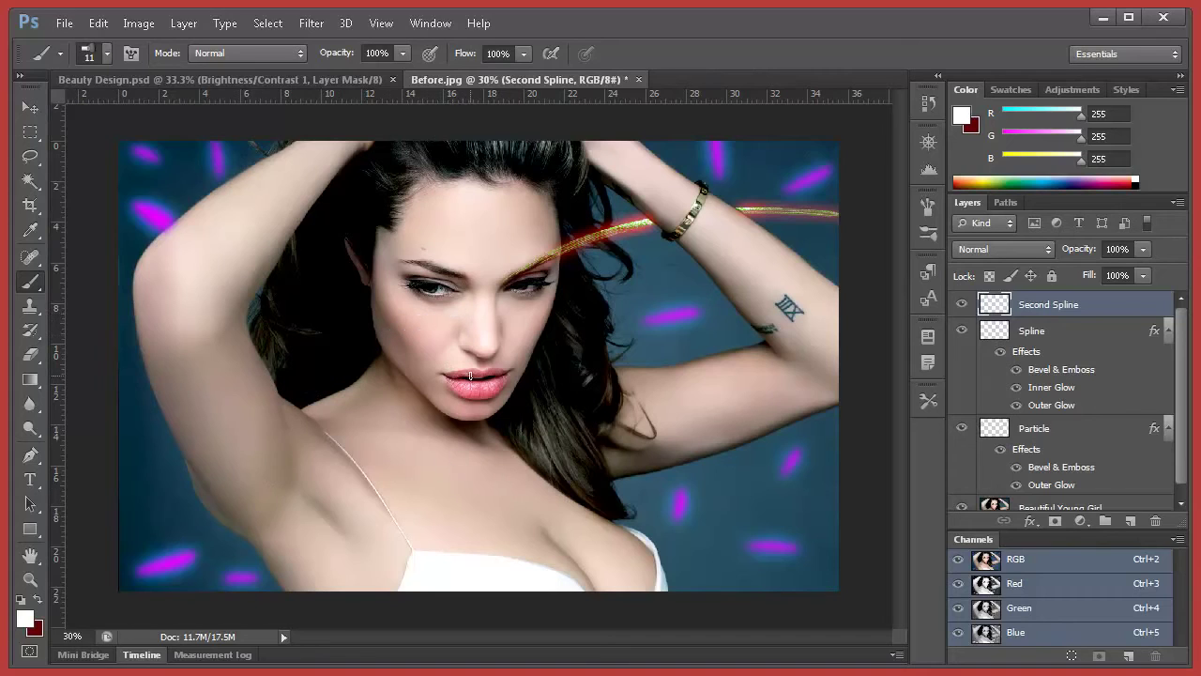
- Show the brush presets as large thumbnails and choose the 36 px flat brush
{"action": "right_click", "coordinate": [394, 354]}
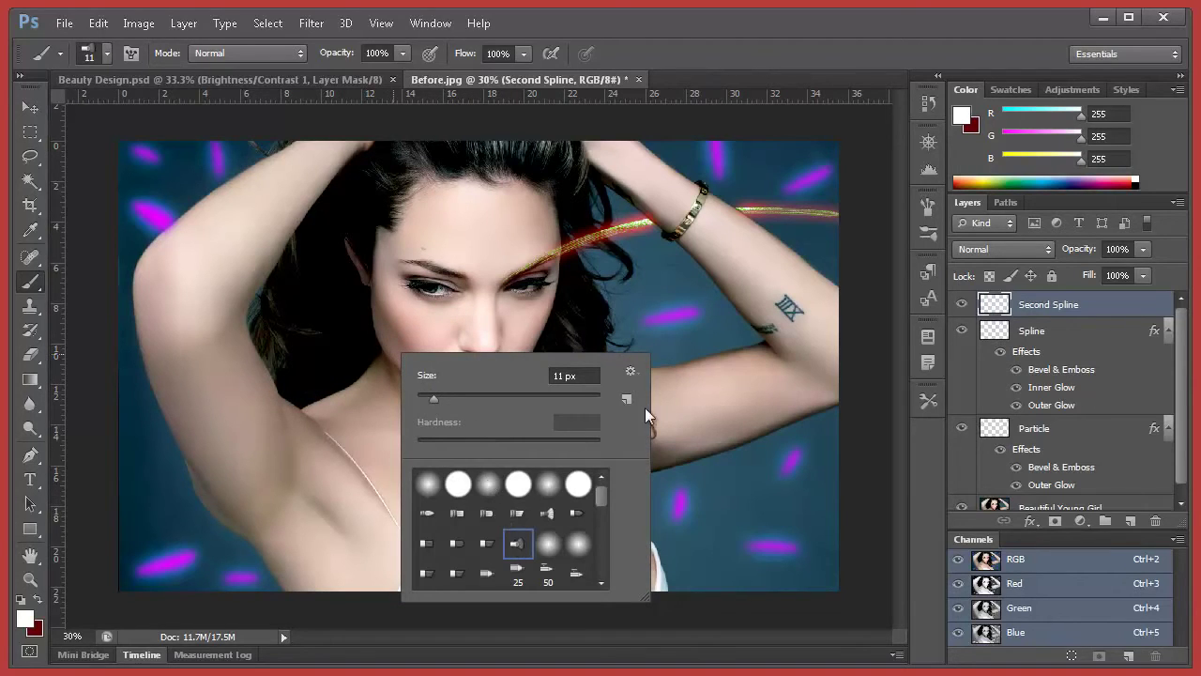
{"action": "left_click", "coordinate": [631, 372]}
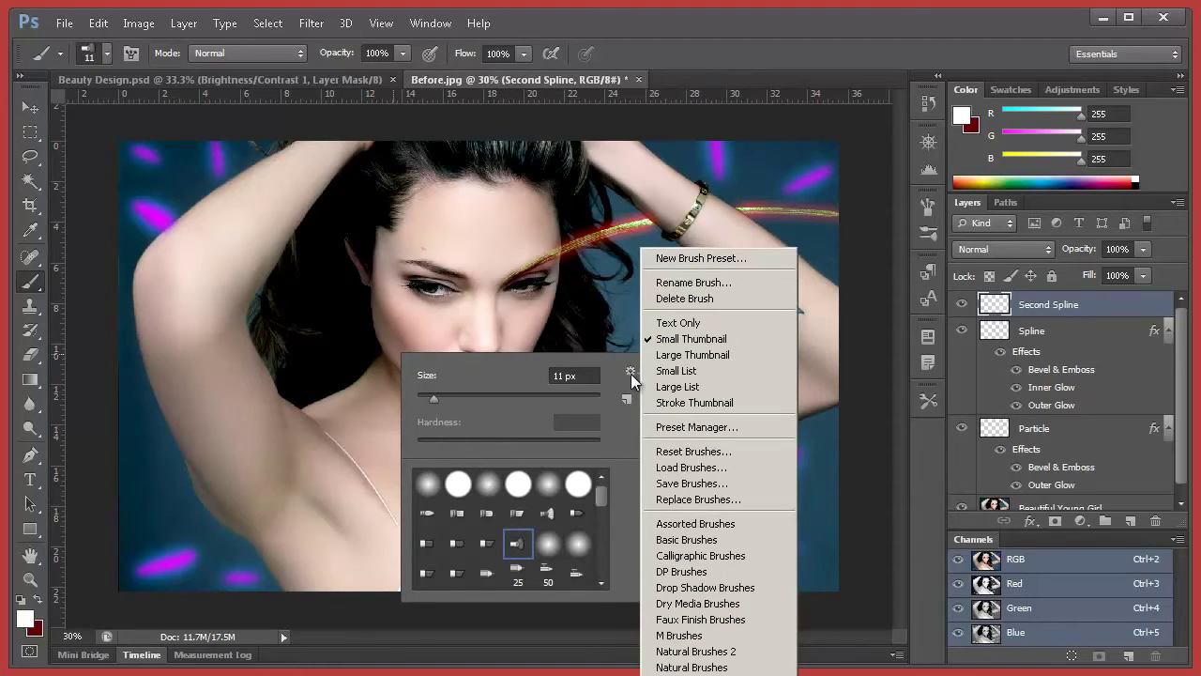
{"action": "left_click", "coordinate": [728, 356]}
{"action": "left_click_drag", "start_coordinate": [601, 494], "coordinate": [606, 518]}
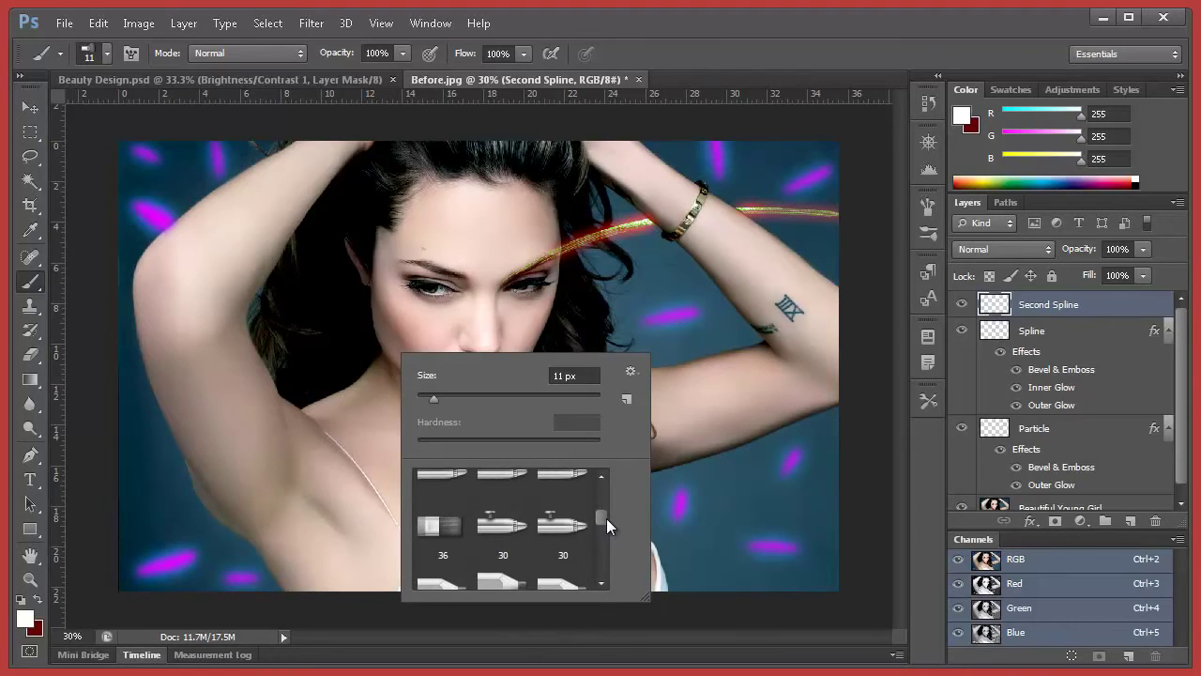
{"action": "left_click", "coordinate": [449, 527]}
{"action": "key", "text": "Return"}
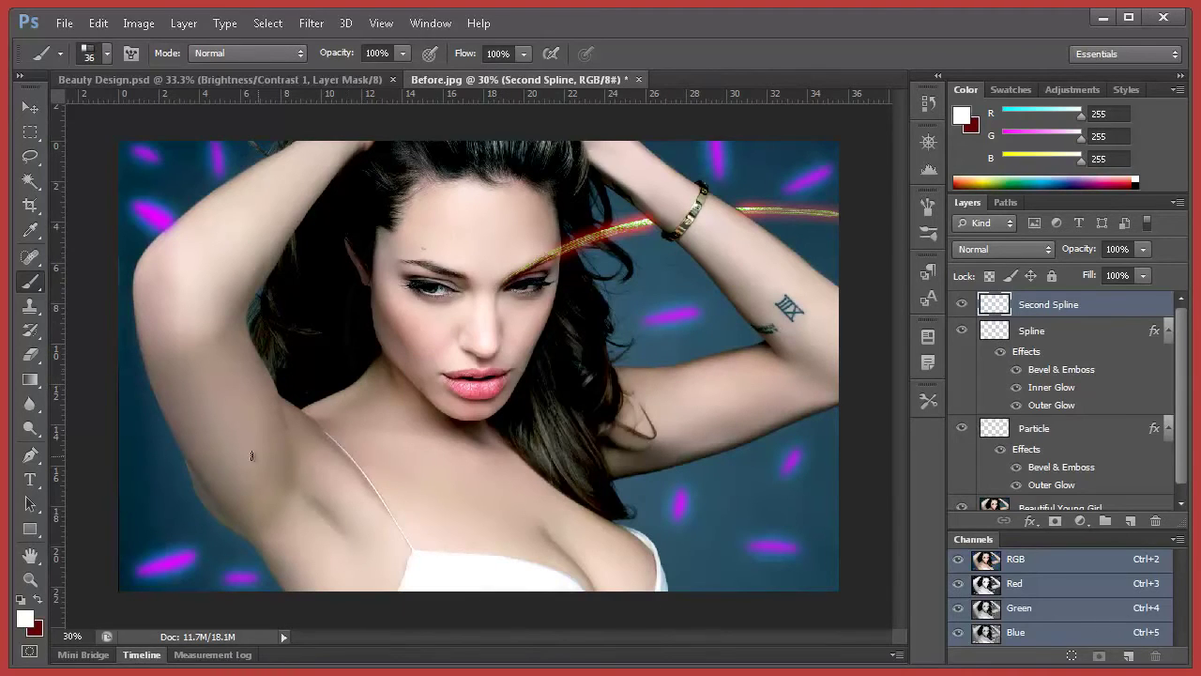
- Try a 30 px airbrush preset with a stroke from the neck down across the armpit, and undo it
{"action": "right_click", "coordinate": [456, 284]}
{"action": "left_click", "coordinate": [568, 457]}
{"action": "key", "text": "Return"}
{"action": "mouse_move", "coordinate": [362, 383]}
{"action": "left_mouse_down"}
{"action": "mouse_move", "coordinate": [275, 444]}
{"action": "mouse_move", "coordinate": [302, 518]}
{"action": "left_mouse_up"}
{"action": "key", "text": "ctrl+z"}
- Try a 30 px flat bristle brush with a curved stroke from the lips to the upper arm, and undo it
{"action": "right_click", "coordinate": [504, 369]}
{"action": "scroll", "coordinate": [656, 534], "scroll_direction": "up", "scroll_amount": 4}
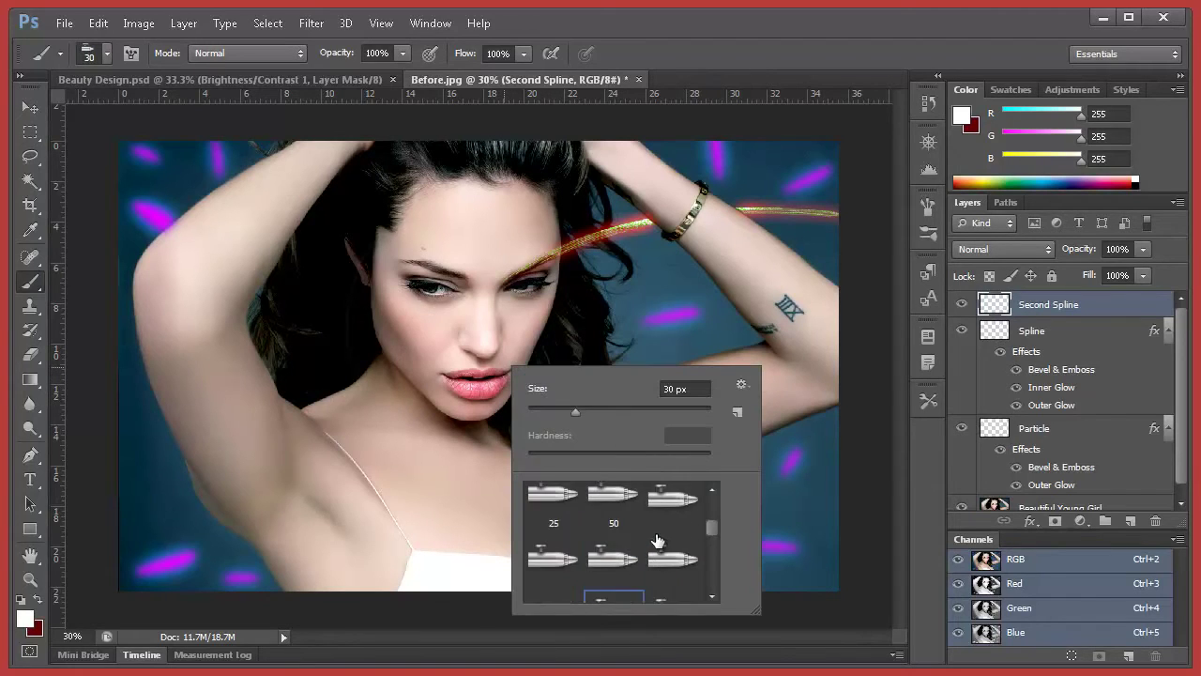
{"action": "left_click", "coordinate": [612, 530]}
{"action": "mouse_move", "coordinate": [460, 398]}
{"action": "left_mouse_down"}
{"action": "mouse_move", "coordinate": [287, 449]}
{"action": "mouse_move", "coordinate": [235, 445]}
{"action": "left_mouse_up"}
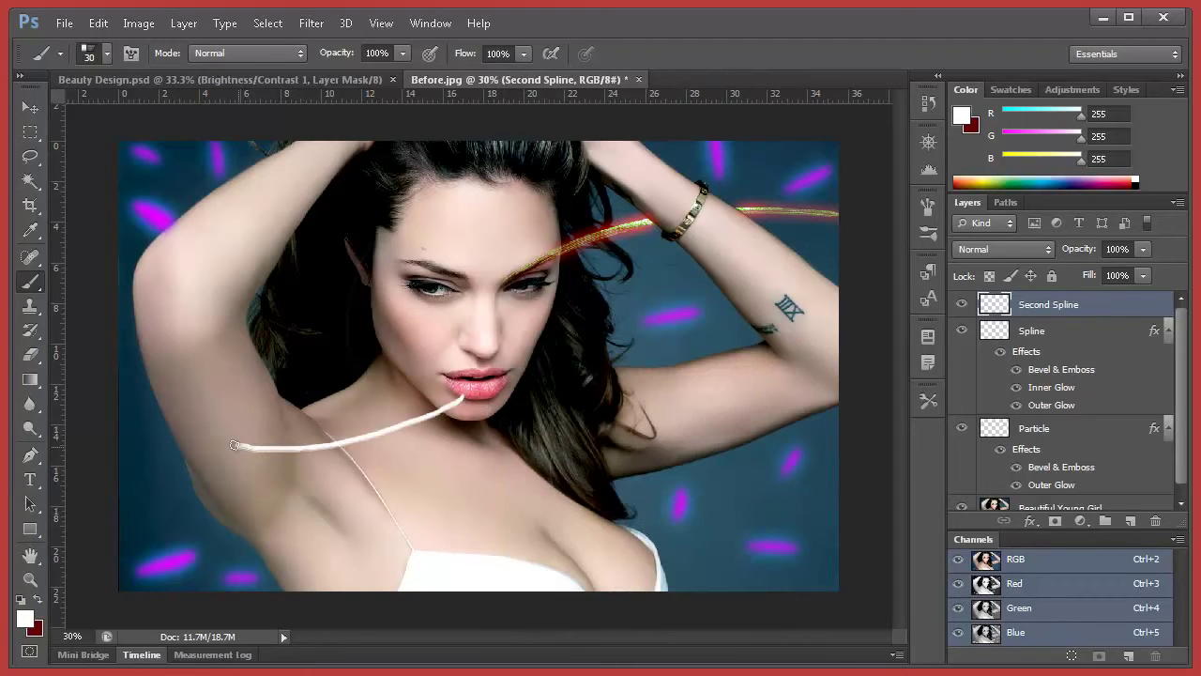
{"action": "key", "text": "ctrl+z"}
- Return the brush presets to small thumbnails and try the flat blunt bristle brush at 30 px on the cheek
{"action": "right_click", "coordinate": [471, 386]}
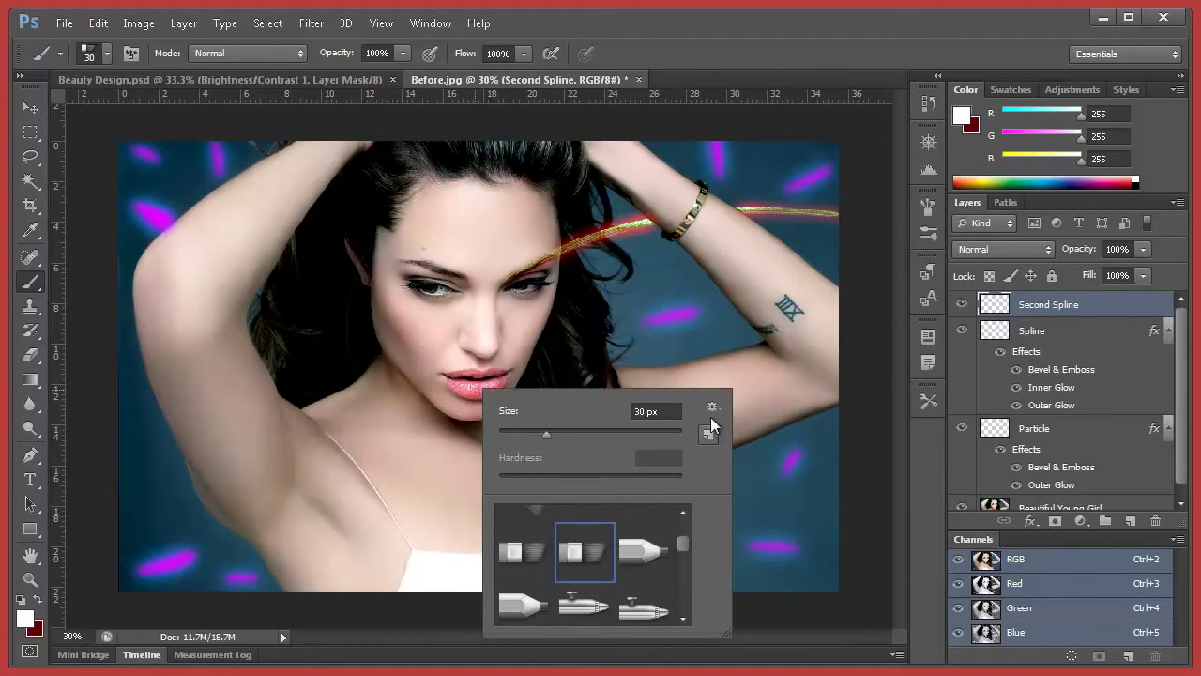
{"action": "left_click", "coordinate": [712, 408]}
{"action": "left_click", "coordinate": [756, 340]}
{"action": "scroll", "coordinate": [634, 582], "scroll_direction": "up", "scroll_amount": 6}
{"action": "scroll", "coordinate": [633, 572], "scroll_direction": "up", "scroll_amount": 3}
{"action": "left_click", "coordinate": [508, 534]}
{"action": "left_click", "coordinate": [480, 313]}
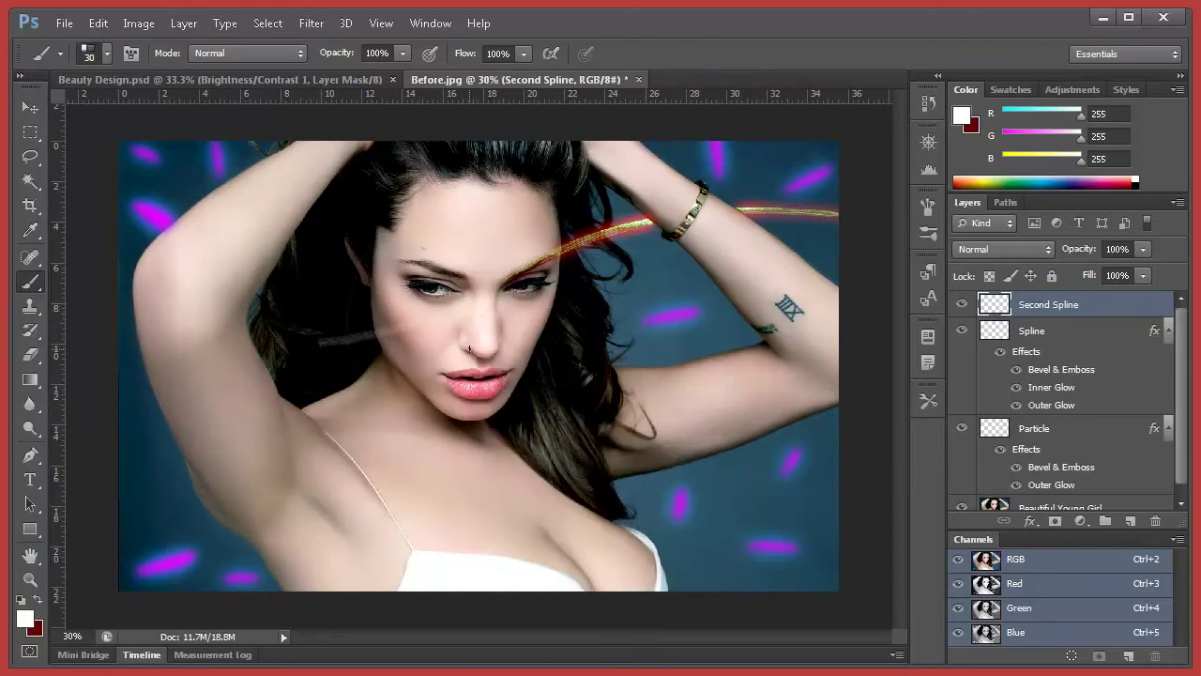
- Try the round angled bristle brush at 30 px with a stroke from the forehead to the cheek, and undo it
{"action": "right_click", "coordinate": [474, 335]}
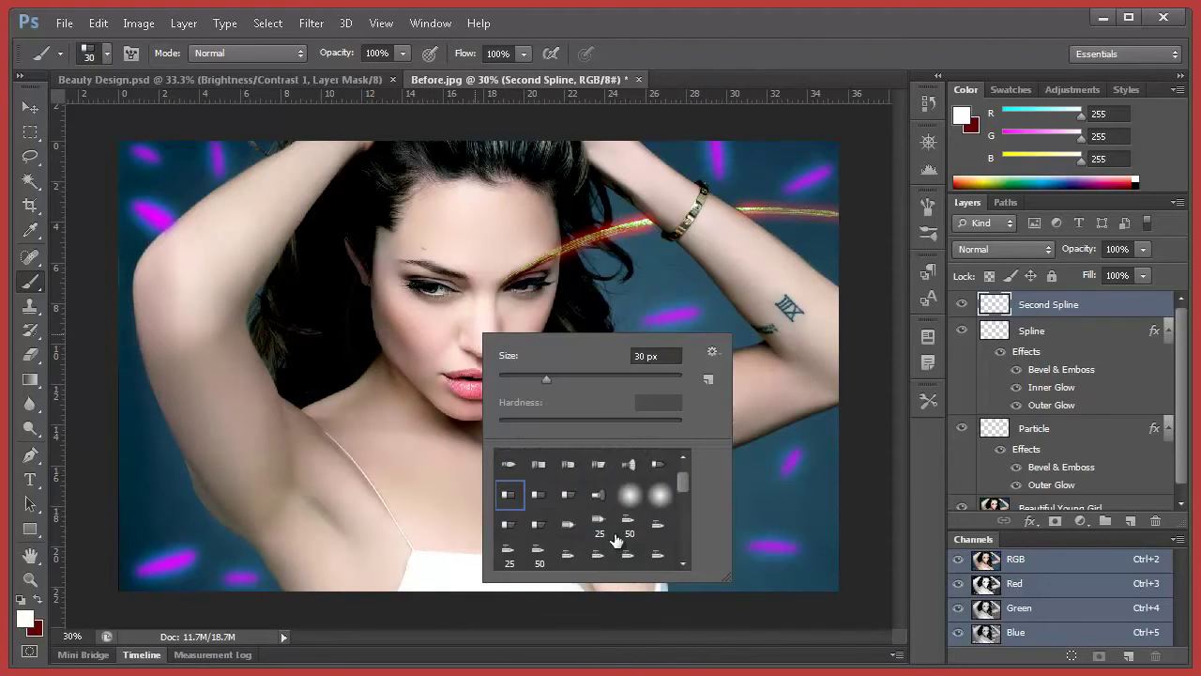
{"action": "left_click", "coordinate": [599, 479]}
{"action": "left_click", "coordinate": [502, 239]}
{"action": "left_click_drag", "start_coordinate": [502, 234], "coordinate": [405, 345]}
{"action": "key", "text": "ctrl+z"}
- Try the round curved bristle brush at 30 px with several strokes outward from the face, undoing each one
{"action": "right_click", "coordinate": [435, 376]}
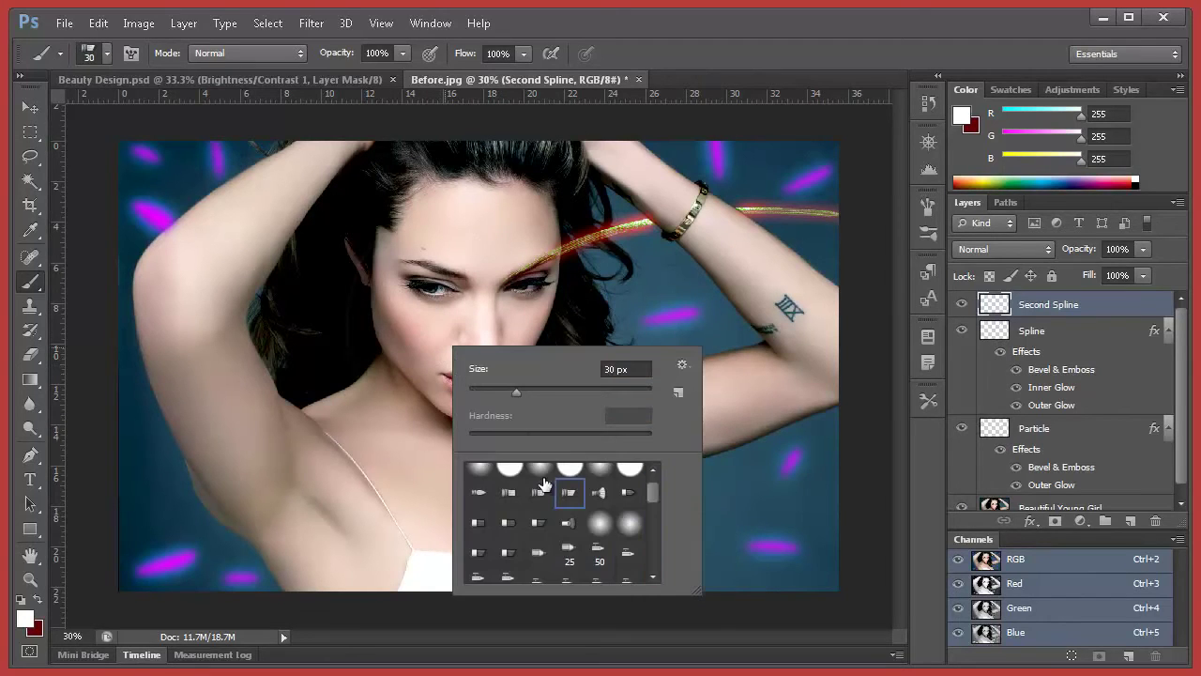
{"action": "left_click", "coordinate": [497, 251]}
{"action": "left_click_drag", "start_coordinate": [498, 252], "coordinate": [413, 356]}
{"action": "key", "text": "ctrl+z"}
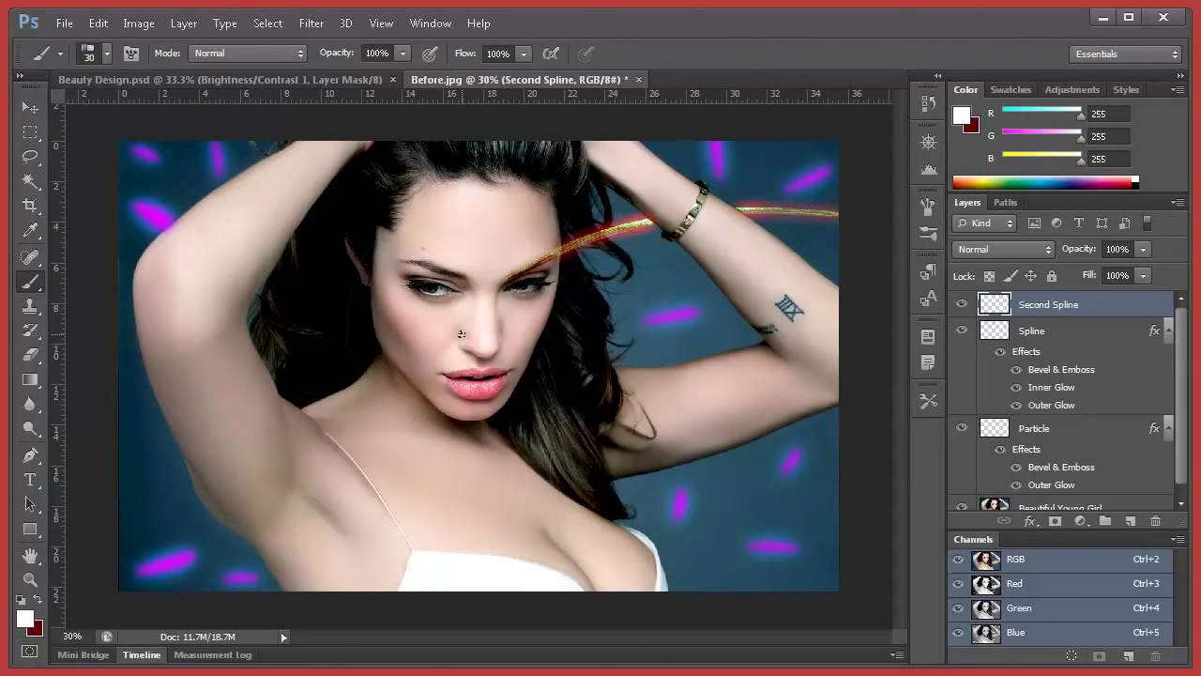
{"action": "mouse_move", "coordinate": [467, 242]}
{"action": "left_mouse_down"}
{"action": "mouse_move", "coordinate": [469, 273]}
{"action": "mouse_move", "coordinate": [421, 360]}
{"action": "mouse_move", "coordinate": [366, 325]}
{"action": "left_mouse_up"}
{"action": "key", "text": "ctrl+z"}
{"action": "left_click_drag", "start_coordinate": [473, 317], "coordinate": [261, 417]}
{"action": "key", "text": "ctrl+z"}
- Try the round pointed bristle brush at 30 px with a stroke across the forehead, and undo it
{"action": "right_click", "coordinate": [477, 301]}
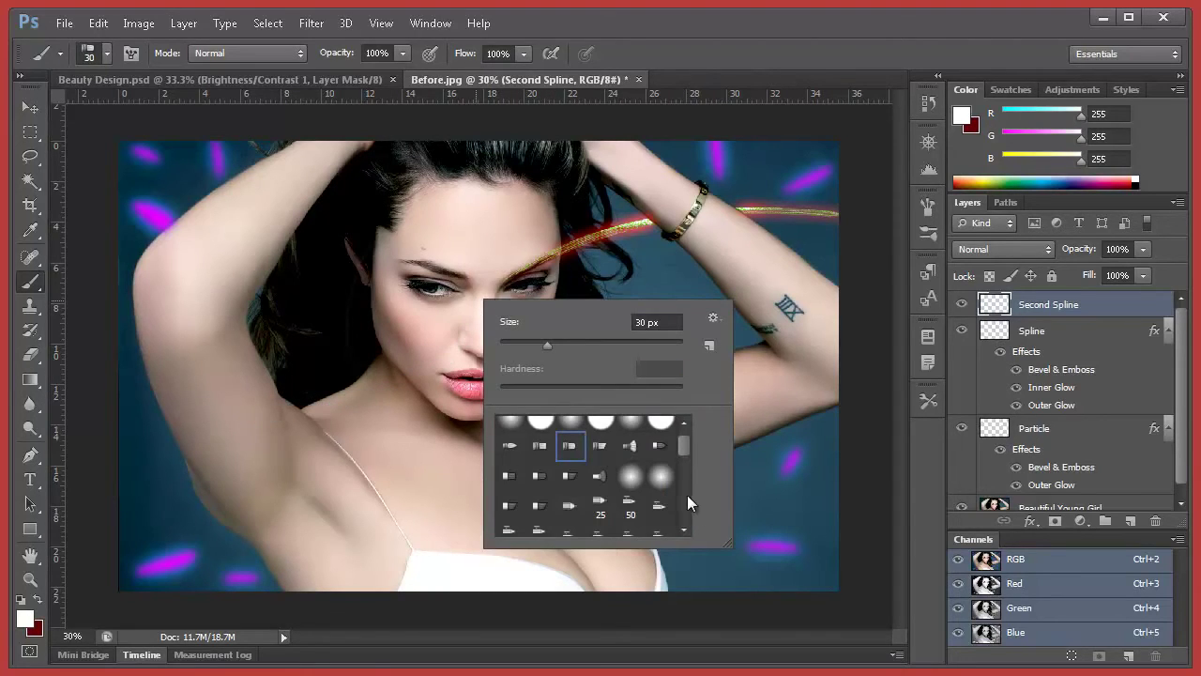
{"action": "left_click", "coordinate": [512, 449]}
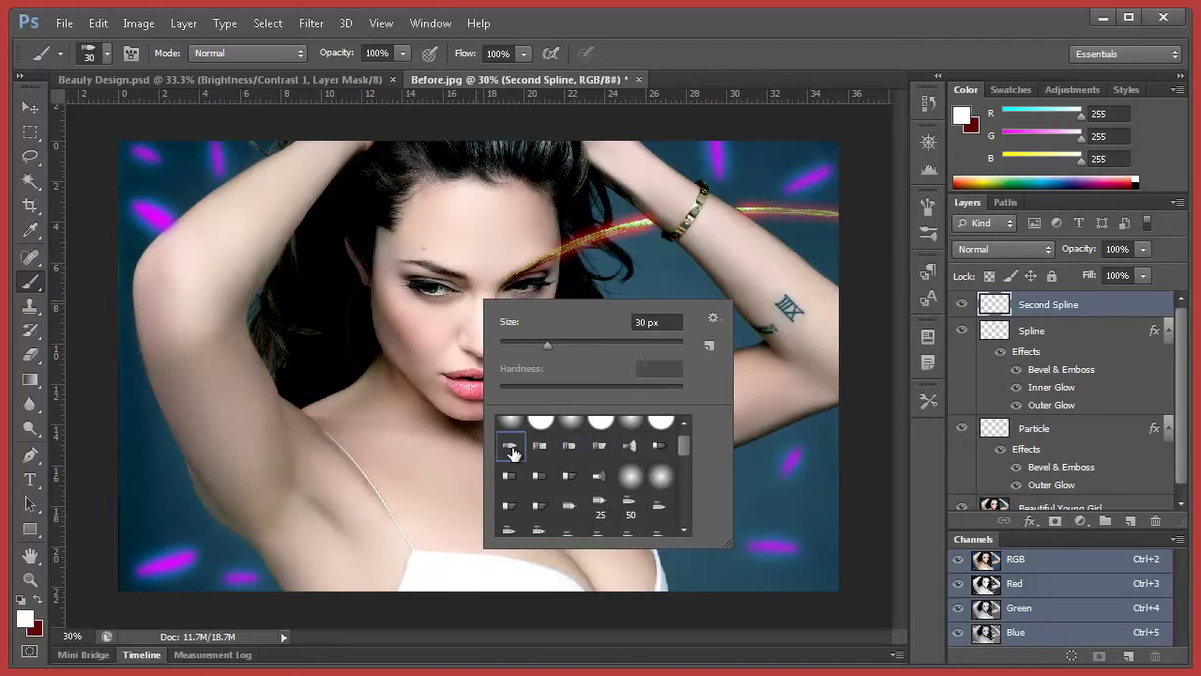
{"action": "left_click_drag", "start_coordinate": [482, 268], "coordinate": [330, 250]}
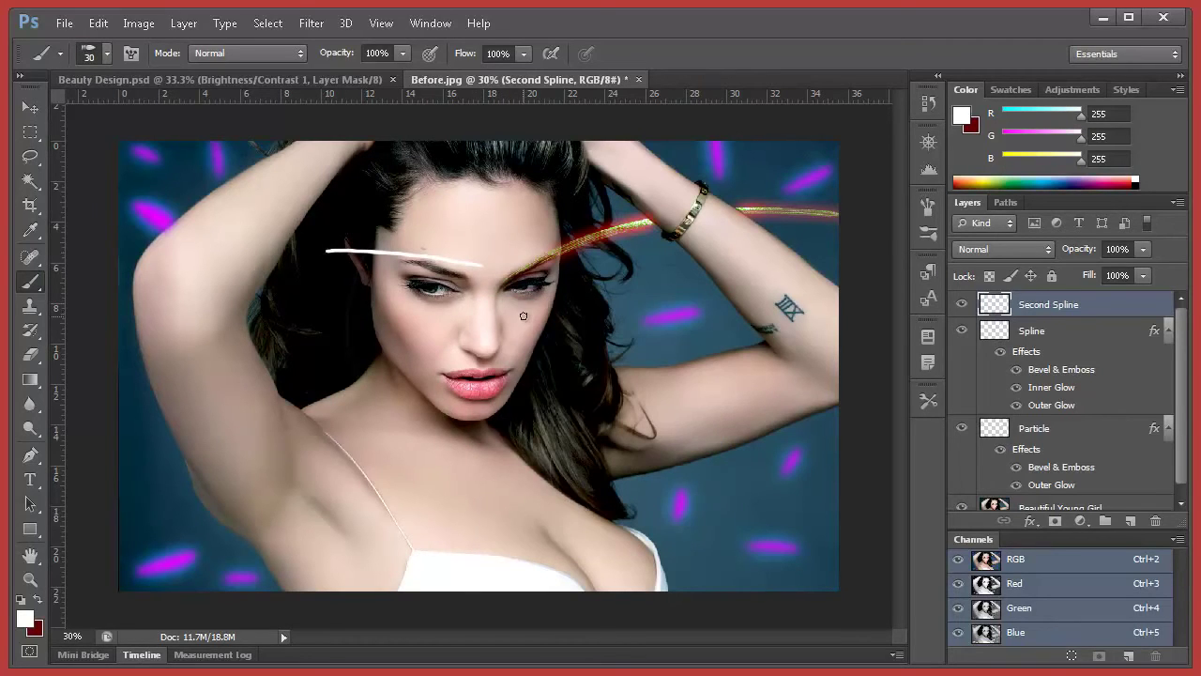
{"action": "key", "text": "ctrl+z"}
- Choose the flat angled bristle brush at 30 px and paint a multi-line white stroke from the forehead down to the hair
{"action": "right_click", "coordinate": [506, 284]}
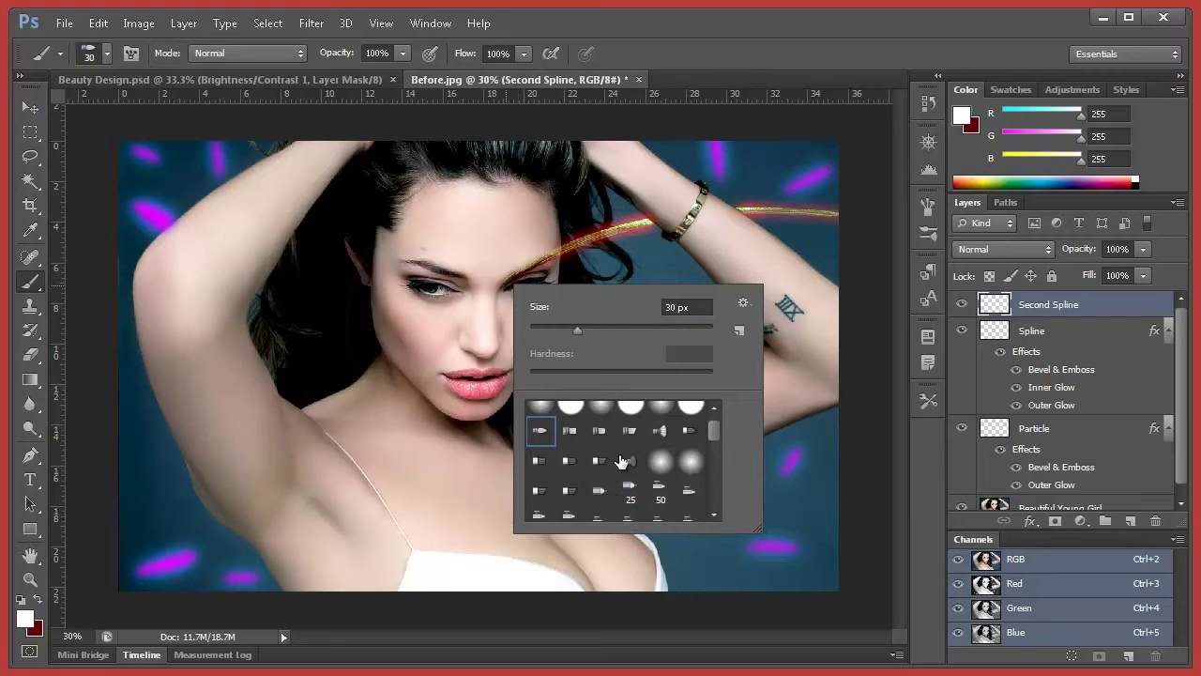
{"action": "left_click", "coordinate": [568, 459]}
{"action": "left_click", "coordinate": [599, 460]}
{"action": "key", "text": "Return"}
{"action": "left_click_drag", "start_coordinate": [489, 233], "coordinate": [340, 299]}
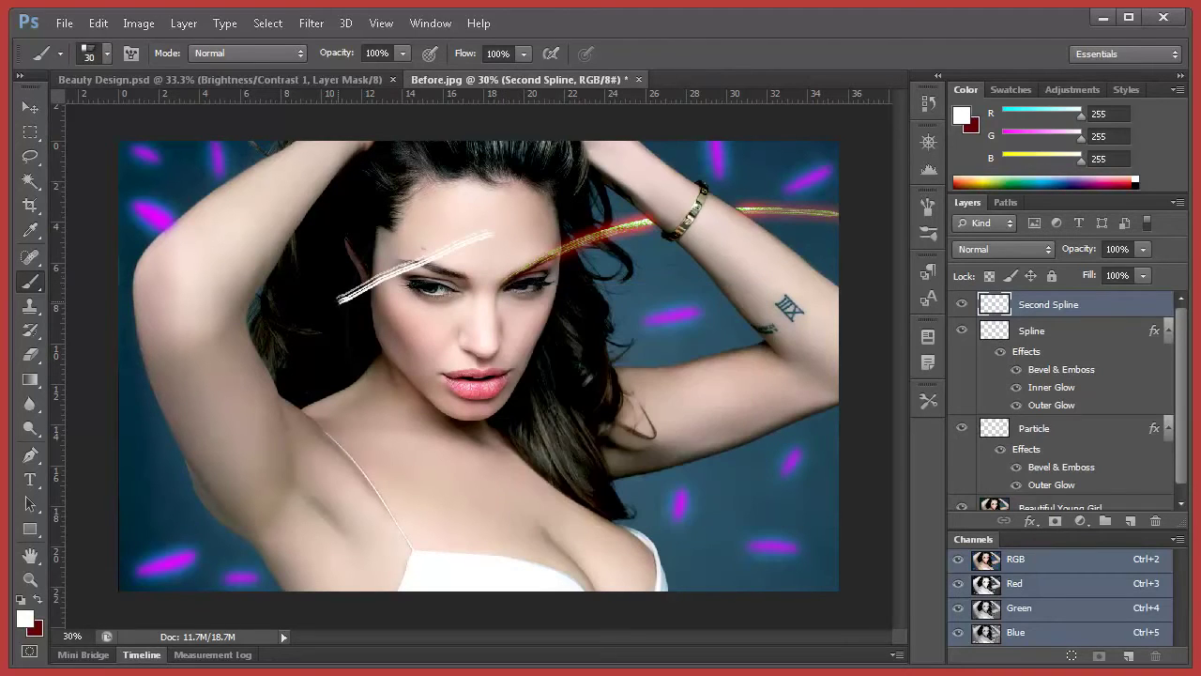
- Undo the test brush stroke and draw a curved Pen path from beneath the woman's eye across to the image edge beside her raised elbow
{"action": "key", "text": "ctrl+z"}
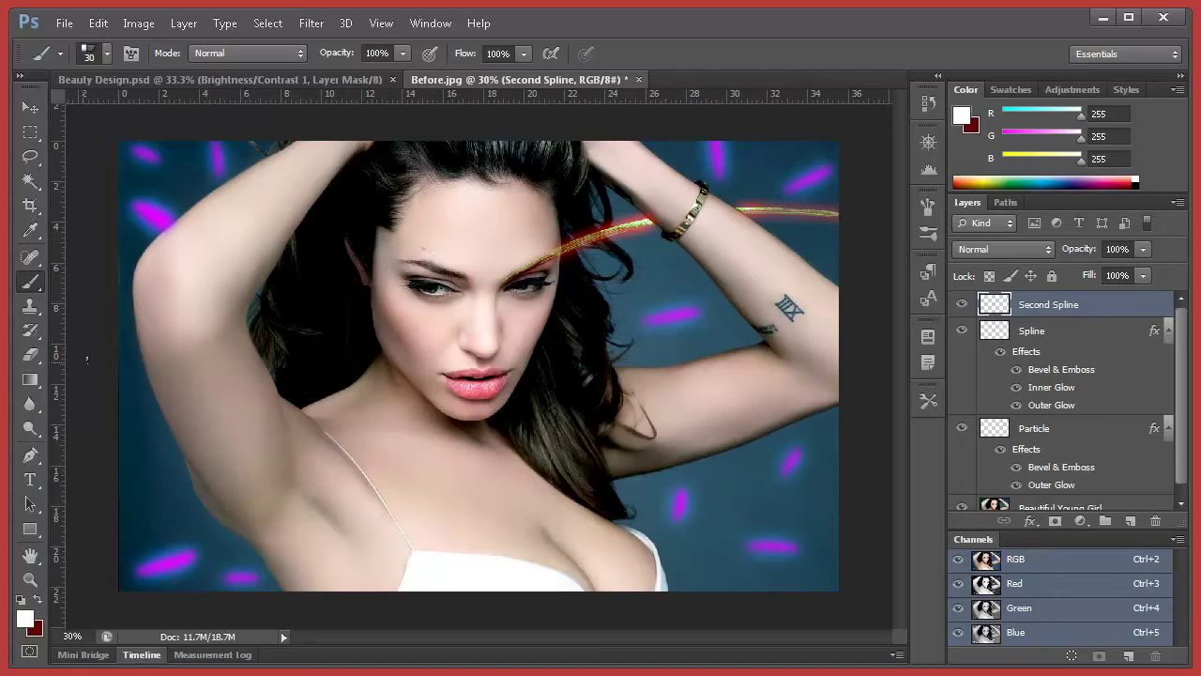
{"action": "left_click", "coordinate": [30, 455]}
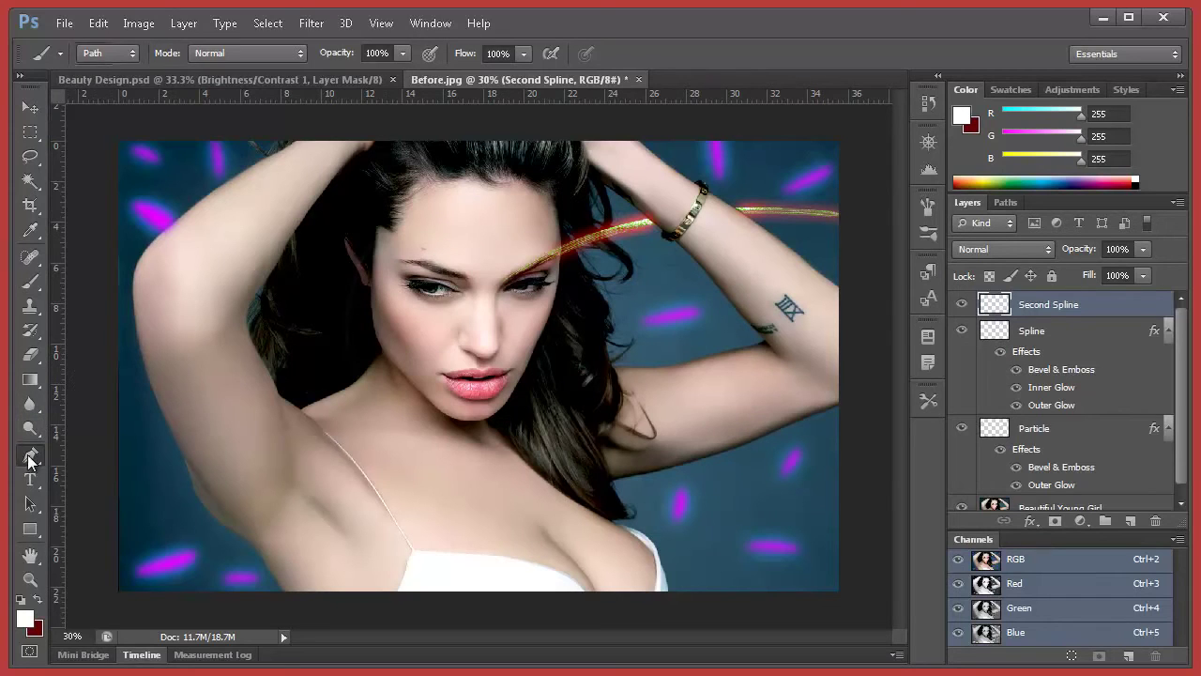
{"action": "left_click", "coordinate": [459, 292]}
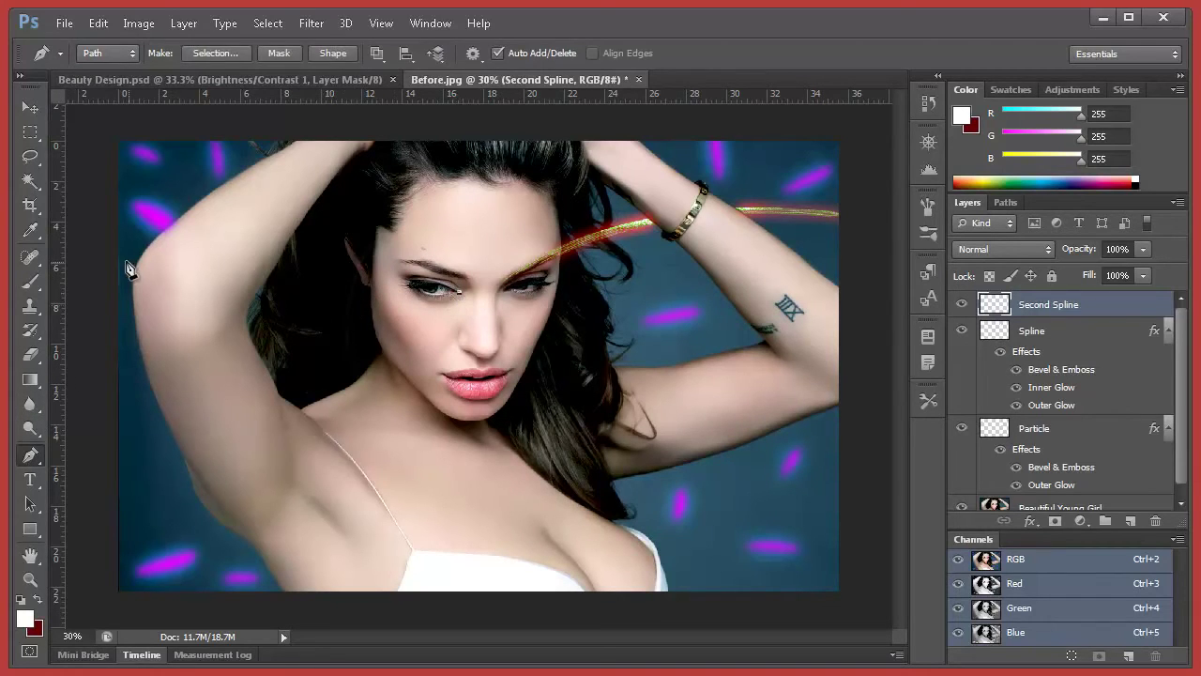
{"action": "left_click_drag", "start_coordinate": [123, 254], "coordinate": [0, 164]}
- Stroke the curved path with the Brush and Simulate Pressure on the Second Spline layer, and delete the path
{"action": "right_click", "coordinate": [336, 305]}
{"action": "left_click", "coordinate": [435, 437]}
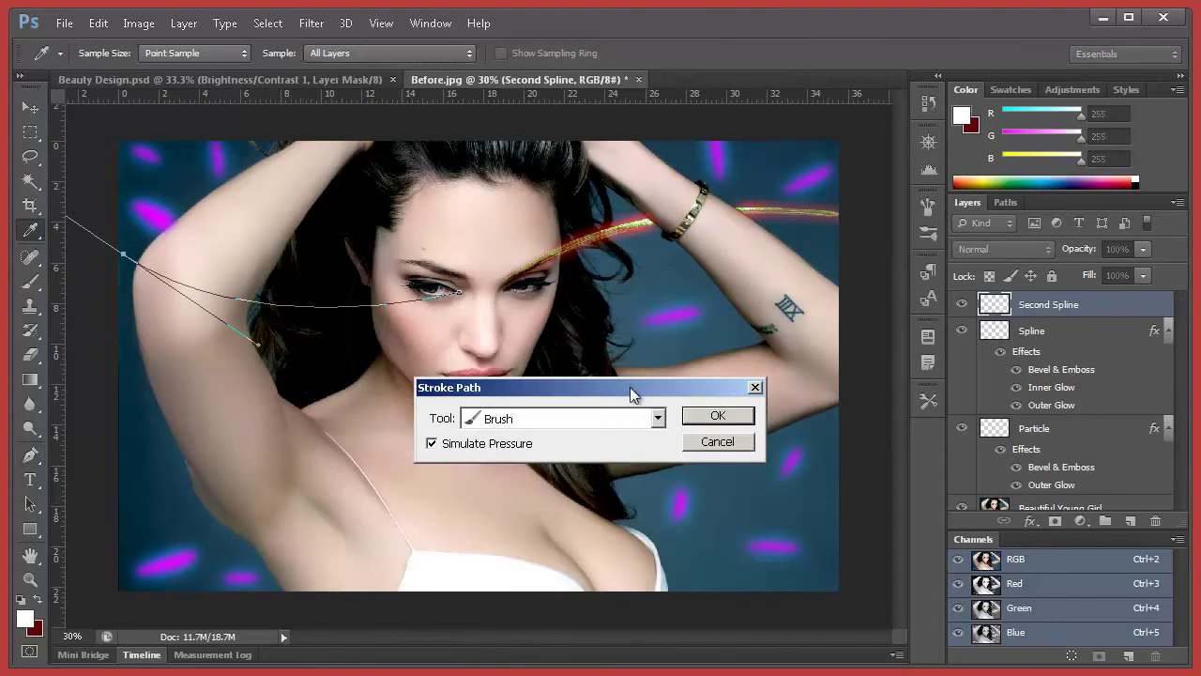
{"action": "left_click", "coordinate": [717, 418]}
{"action": "right_click", "coordinate": [438, 300]}
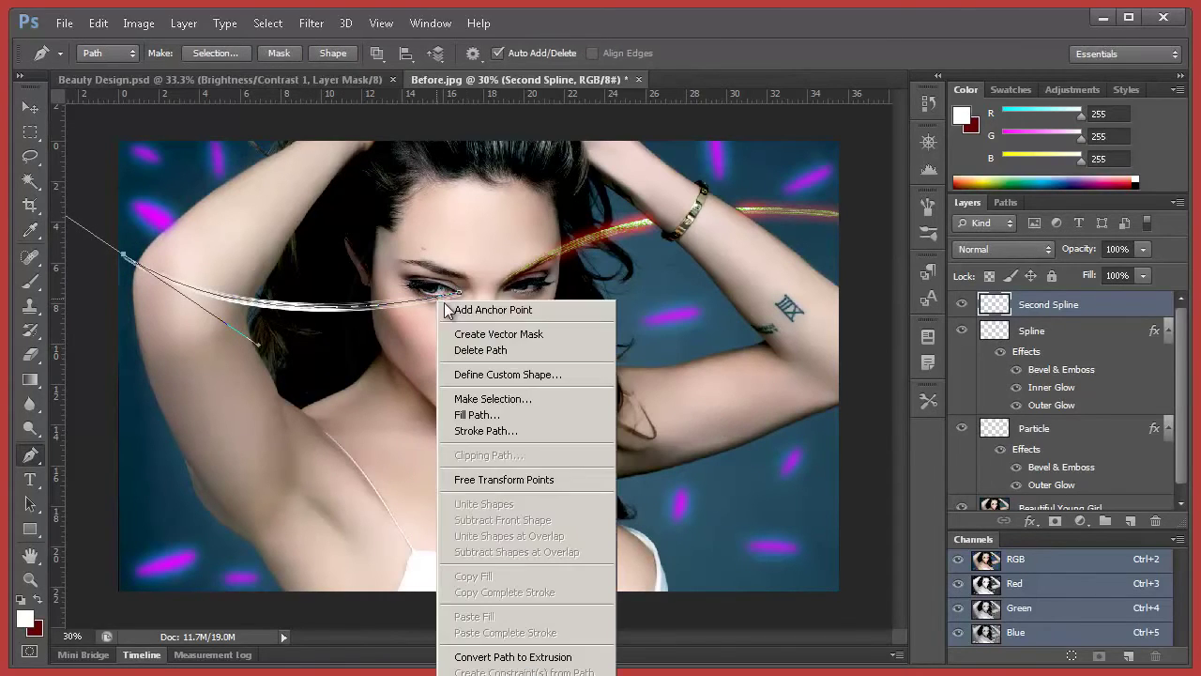
{"action": "left_click", "coordinate": [474, 349]}
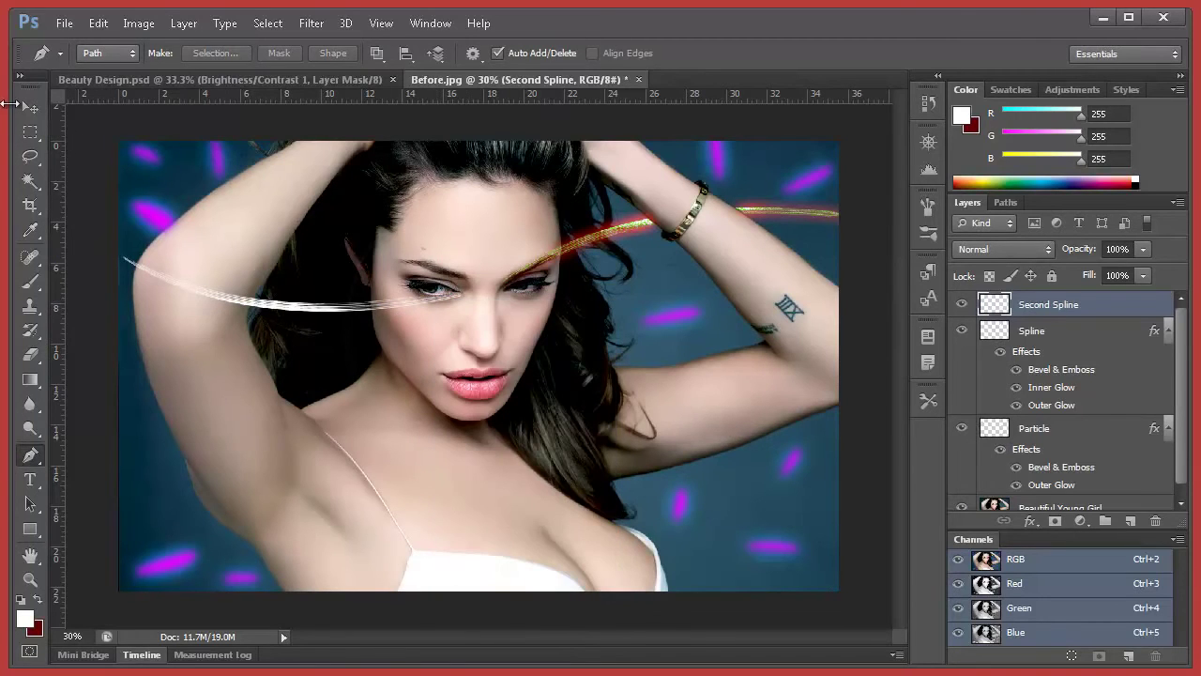
- Start a free transform of the white light line on the Second Spline layer
{"action": "left_click", "coordinate": [31, 108]}
{"action": "key", "text": "ctrl+t"}
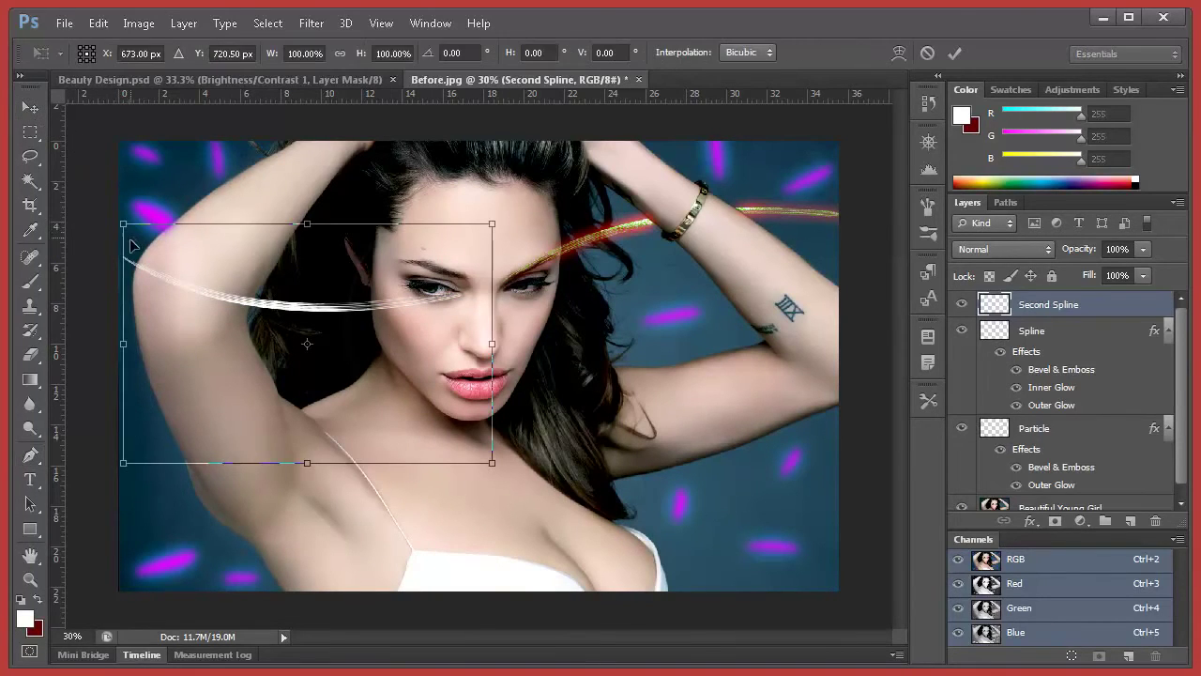
- Scale the Second Spline layer to about 126% so it runs off the image's left edge, with a vertical skew of about -0.69°
{"action": "mouse_move", "coordinate": [122, 225]}
{"action": "left_mouse_down"}
{"action": "mouse_move", "coordinate": [14, 153]}
{"action": "mouse_move", "coordinate": [27, 160]}
{"action": "left_mouse_up"}
{"action": "left_click_drag", "start_coordinate": [342, 290], "coordinate": [352, 336]}
{"action": "left_click_drag", "start_coordinate": [480, 284], "coordinate": [484, 284]}
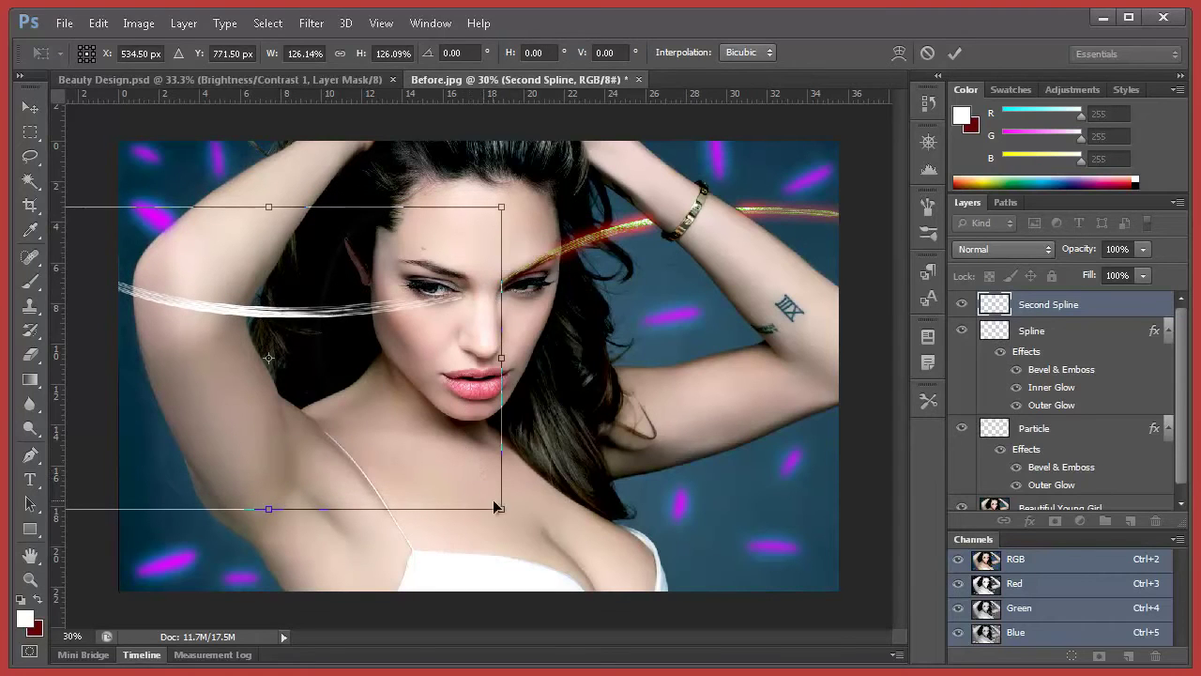
{"action": "left_click_drag", "start_coordinate": [502, 511], "coordinate": [502, 505]}
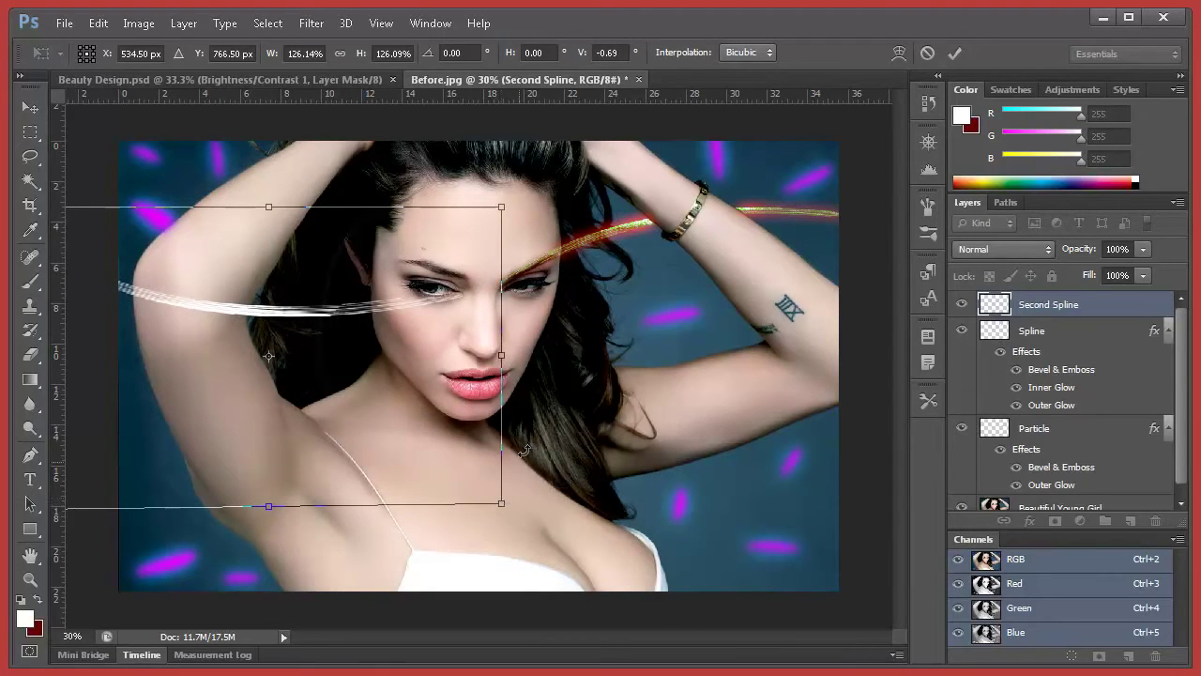
{"action": "left_click", "coordinate": [956, 54]}
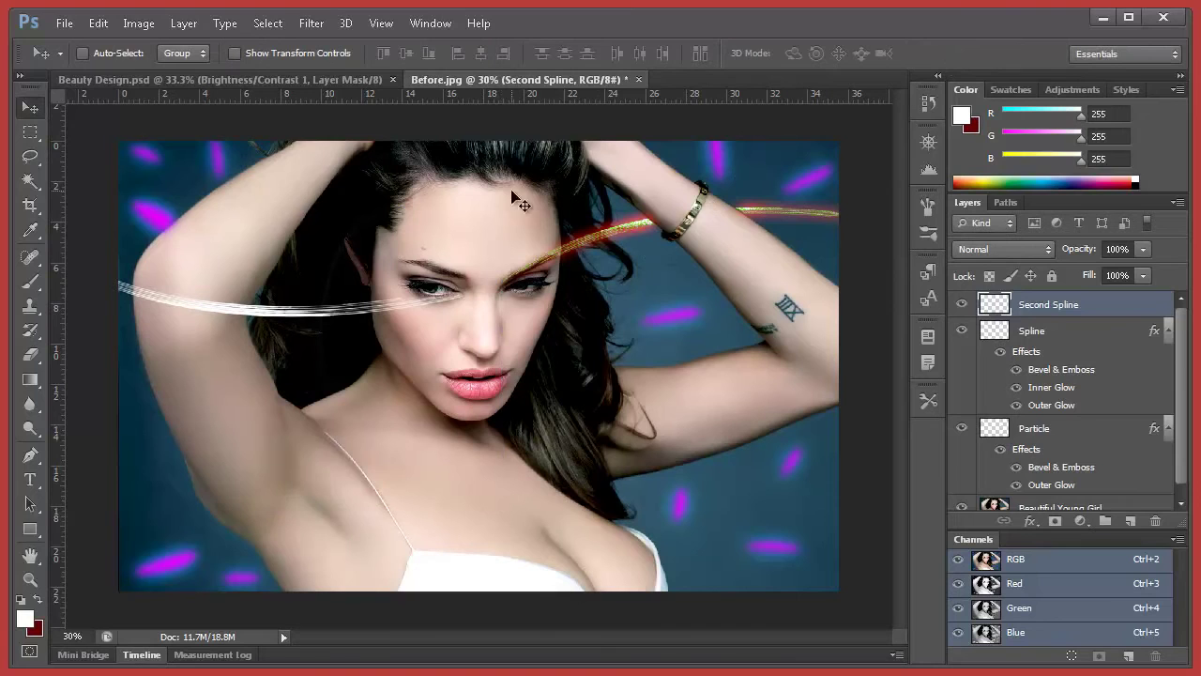
- Add Bevel & Emboss, Inner Glow and Outer Glow effects to the Second Spline layer
{"action": "right_click", "coordinate": [1051, 312]}
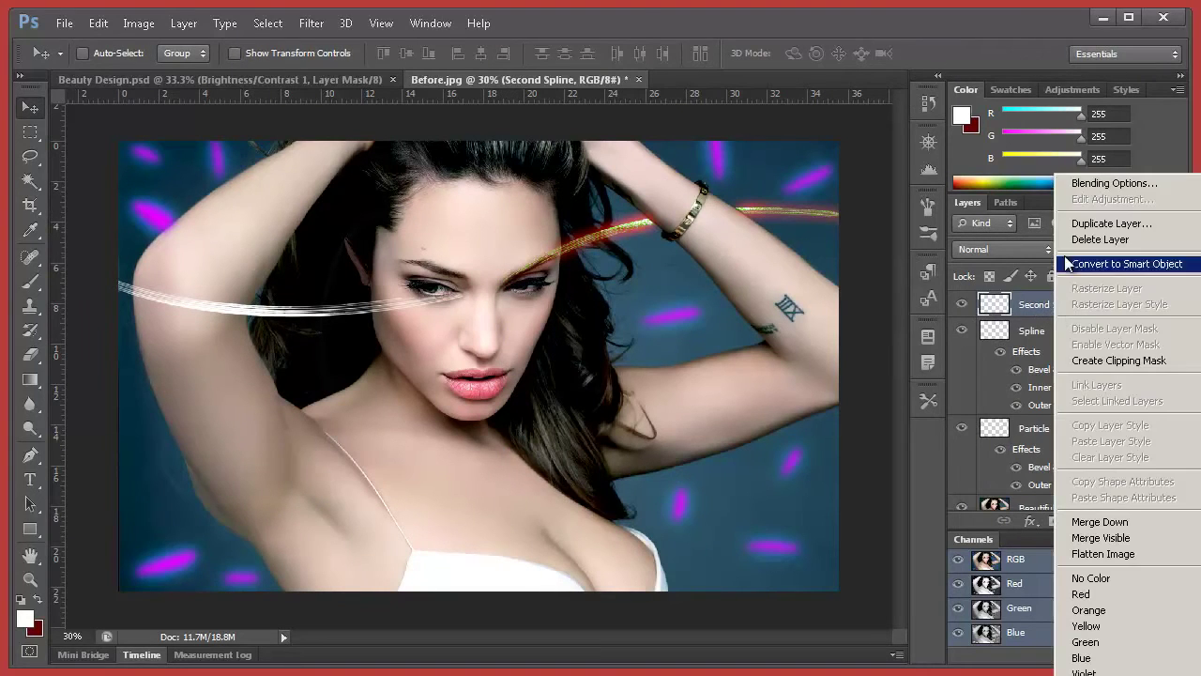
{"action": "left_click", "coordinate": [1103, 184]}
{"action": "left_click_drag", "start_coordinate": [558, 246], "coordinate": [749, 203]}
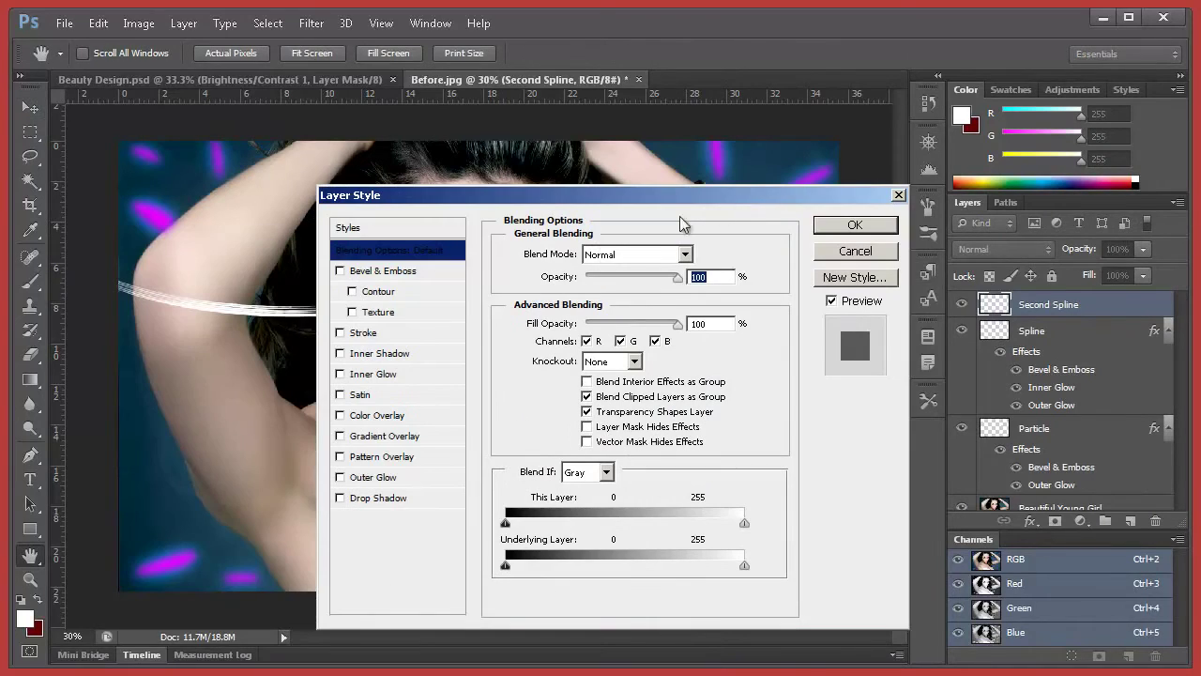
{"action": "left_click", "coordinate": [339, 271]}
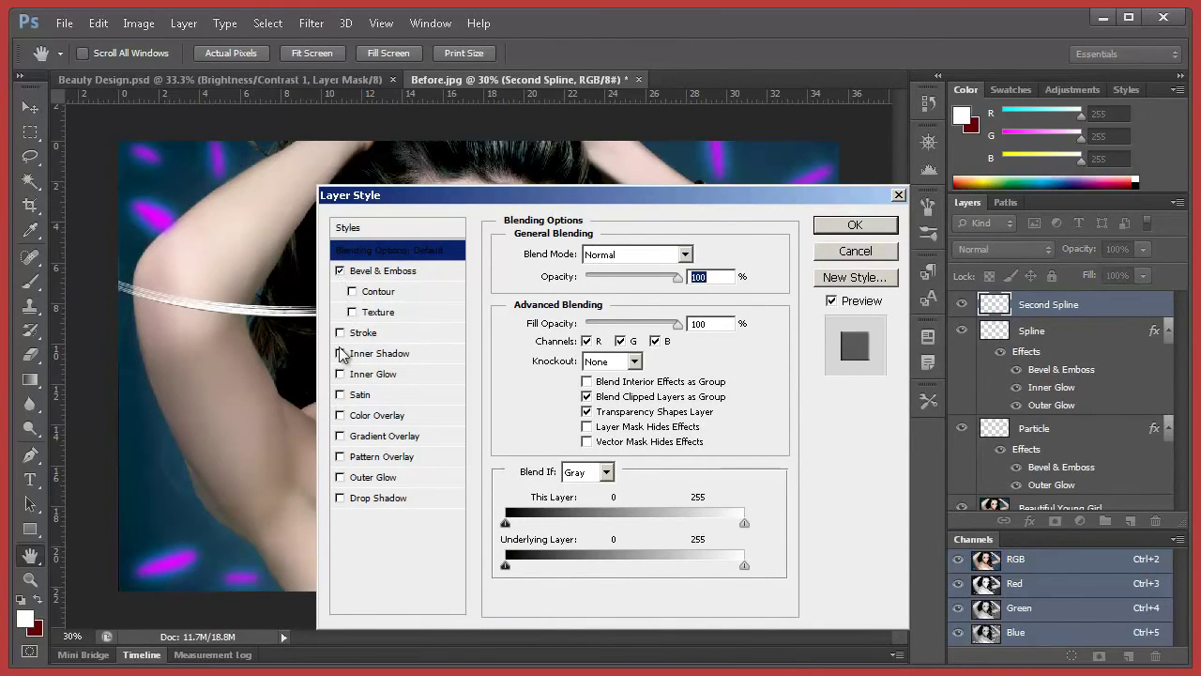
{"action": "left_click", "coordinate": [340, 374]}
{"action": "left_click", "coordinate": [340, 477]}
- Give the outer glow the purple sampled from a background particle (b91cee), a size of 32 px and a range of 28%
{"action": "left_click", "coordinate": [430, 475]}
{"action": "left_click_drag", "start_coordinate": [647, 205], "coordinate": [587, 241]}
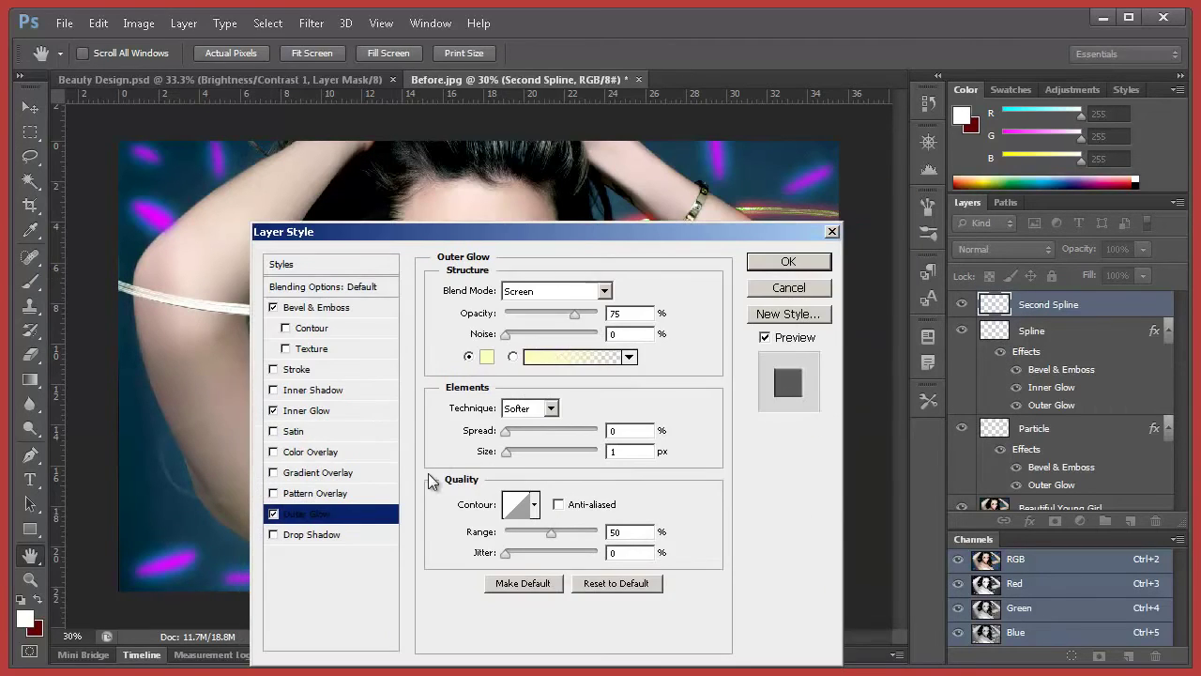
{"action": "left_click", "coordinate": [486, 358]}
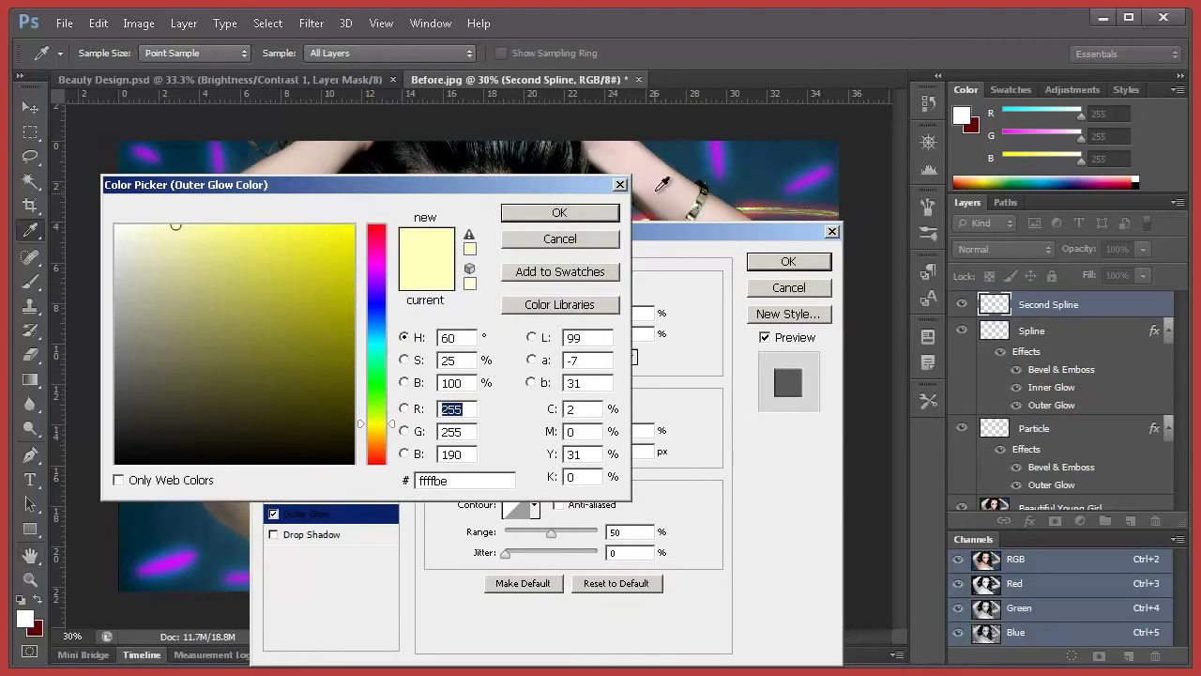
{"action": "left_click", "coordinate": [719, 156]}
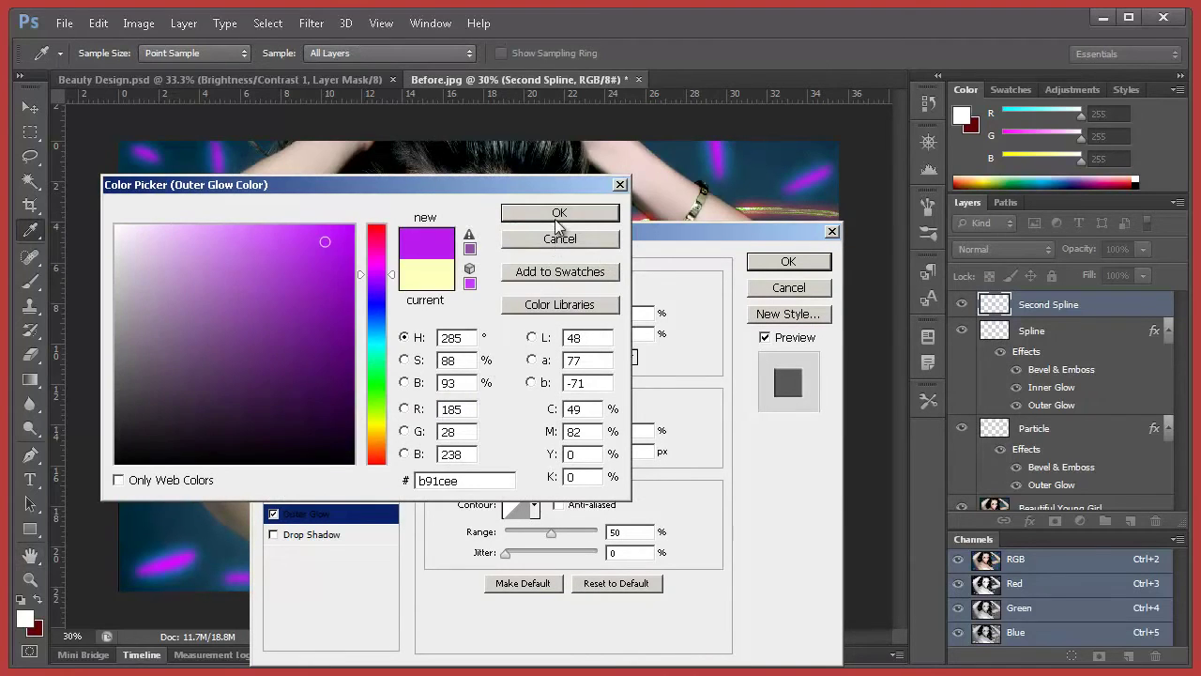
{"action": "left_click", "coordinate": [557, 216]}
{"action": "mouse_move", "coordinate": [503, 451]}
{"action": "left_mouse_down"}
{"action": "mouse_move", "coordinate": [535, 451]}
{"action": "mouse_move", "coordinate": [522, 451]}
{"action": "left_mouse_up"}
{"action": "left_click_drag", "start_coordinate": [515, 531], "coordinate": [531, 526]}
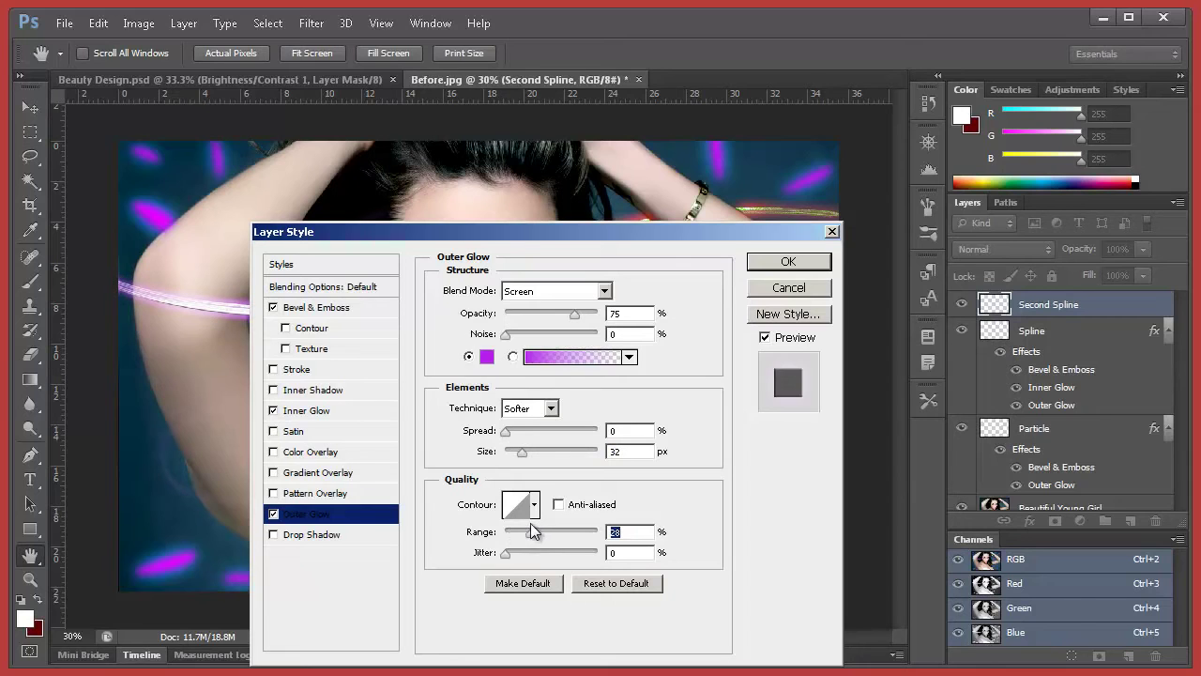
- Set the inner glow's color to pure yellow (ffff00) and its size to 84 px
{"action": "mouse_move", "coordinate": [399, 234]}
{"action": "left_mouse_down"}
{"action": "mouse_move", "coordinate": [459, 219]}
{"action": "mouse_move", "coordinate": [575, 220]}
{"action": "mouse_move", "coordinate": [417, 227]}
{"action": "left_mouse_up"}
{"action": "left_click", "coordinate": [342, 402]}
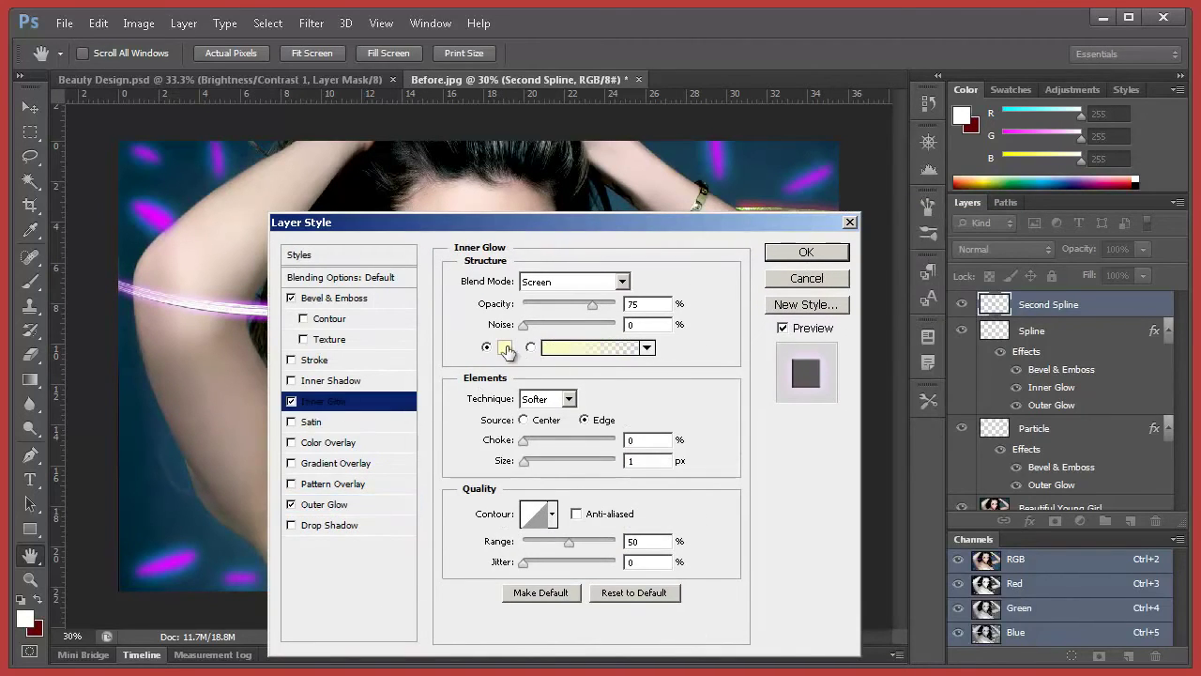
{"action": "left_click", "coordinate": [505, 348]}
{"action": "left_click", "coordinate": [351, 242]}
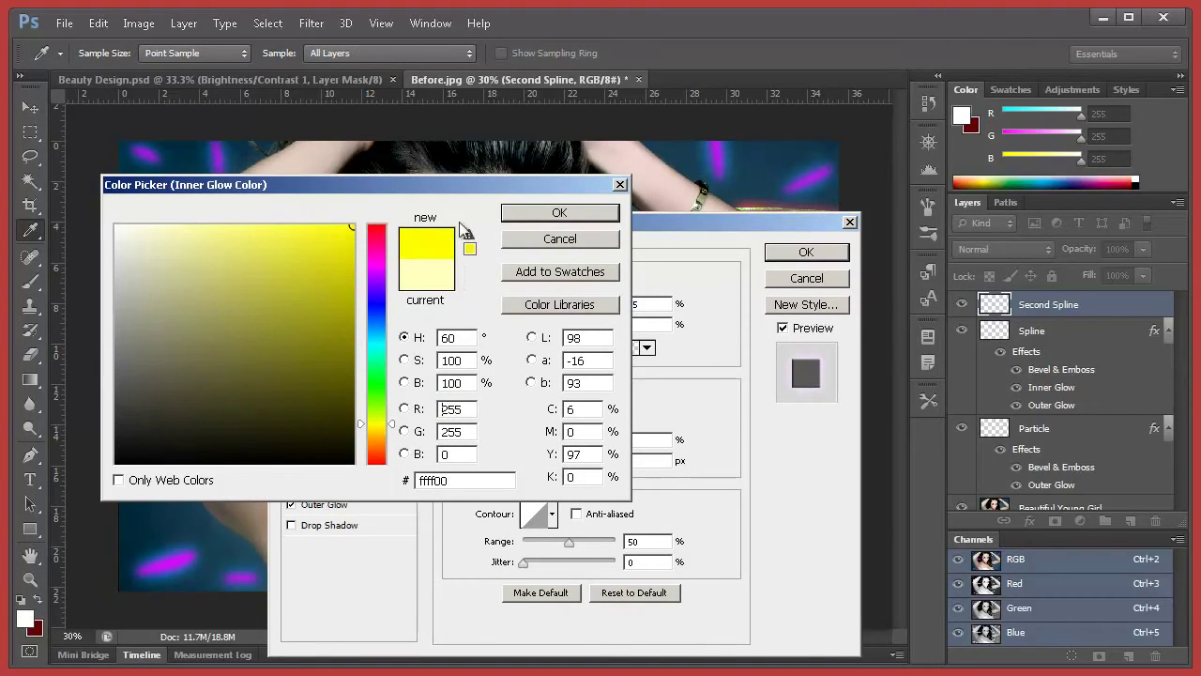
{"action": "left_click", "coordinate": [554, 216]}
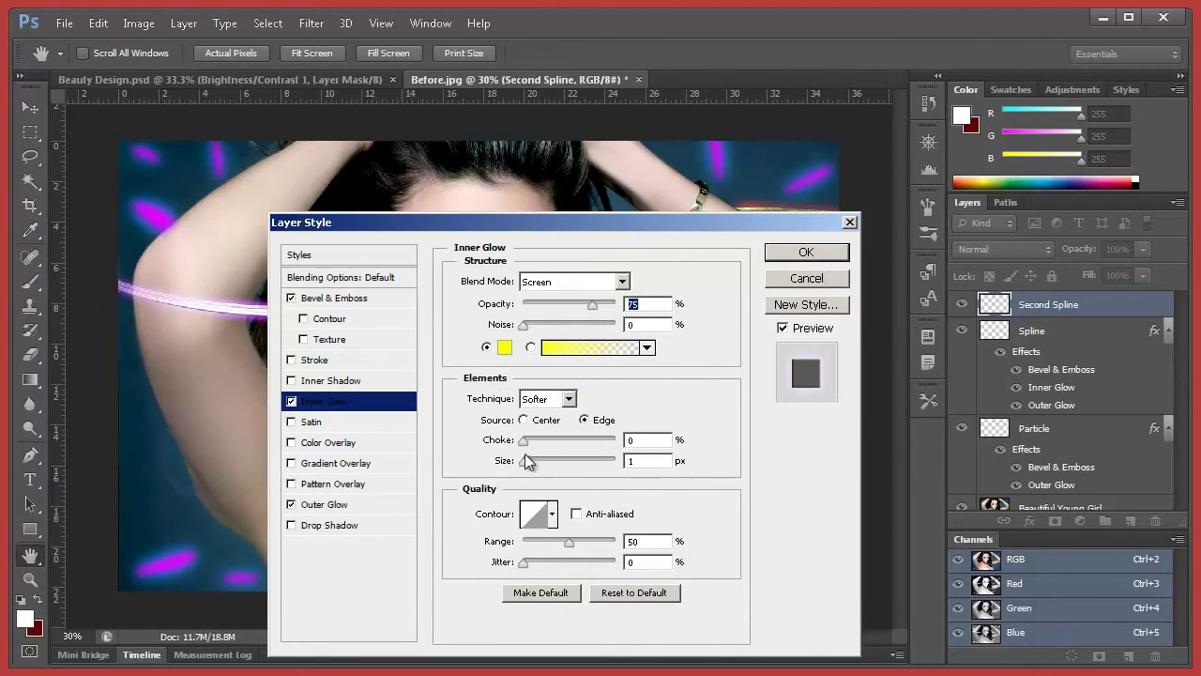
{"action": "left_click_drag", "start_coordinate": [564, 461], "coordinate": [557, 461]}
- Try several blend modes for the inner glow and set it to Normal
{"action": "left_click", "coordinate": [582, 284]}
{"action": "left_click", "coordinate": [577, 301]}
{"action": "scroll", "coordinate": [582, 288], "scroll_direction": "down", "scroll_amount": 3}
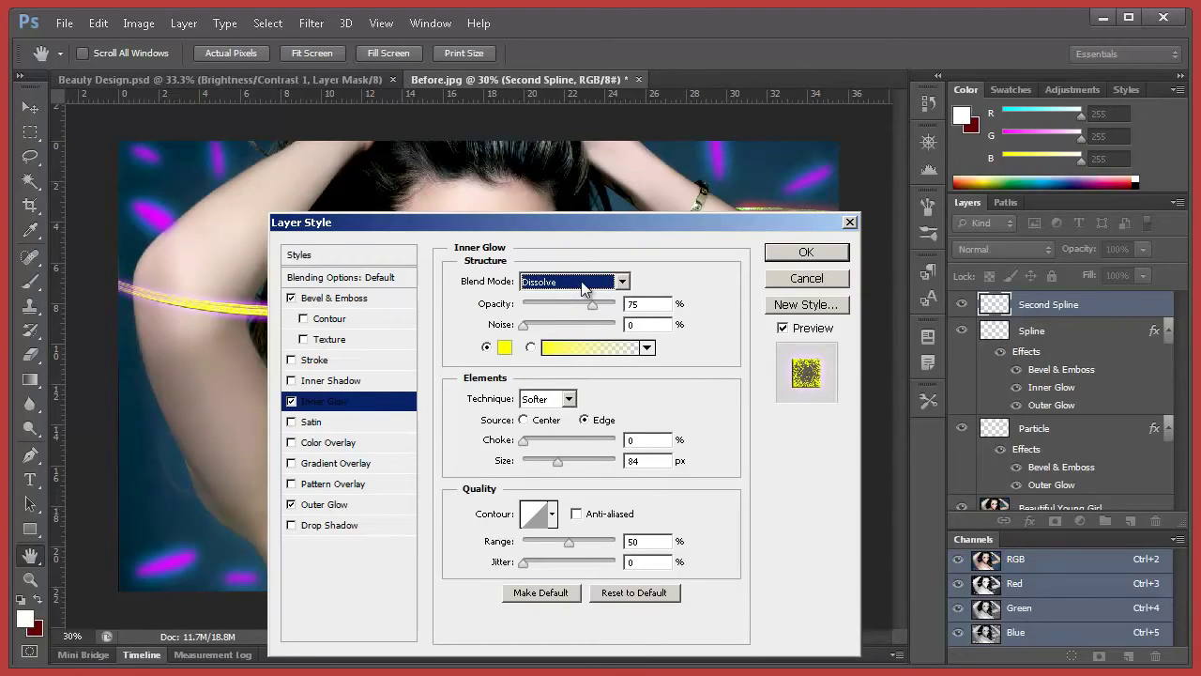
{"action": "scroll", "coordinate": [582, 288], "scroll_direction": "down", "scroll_amount": 4}
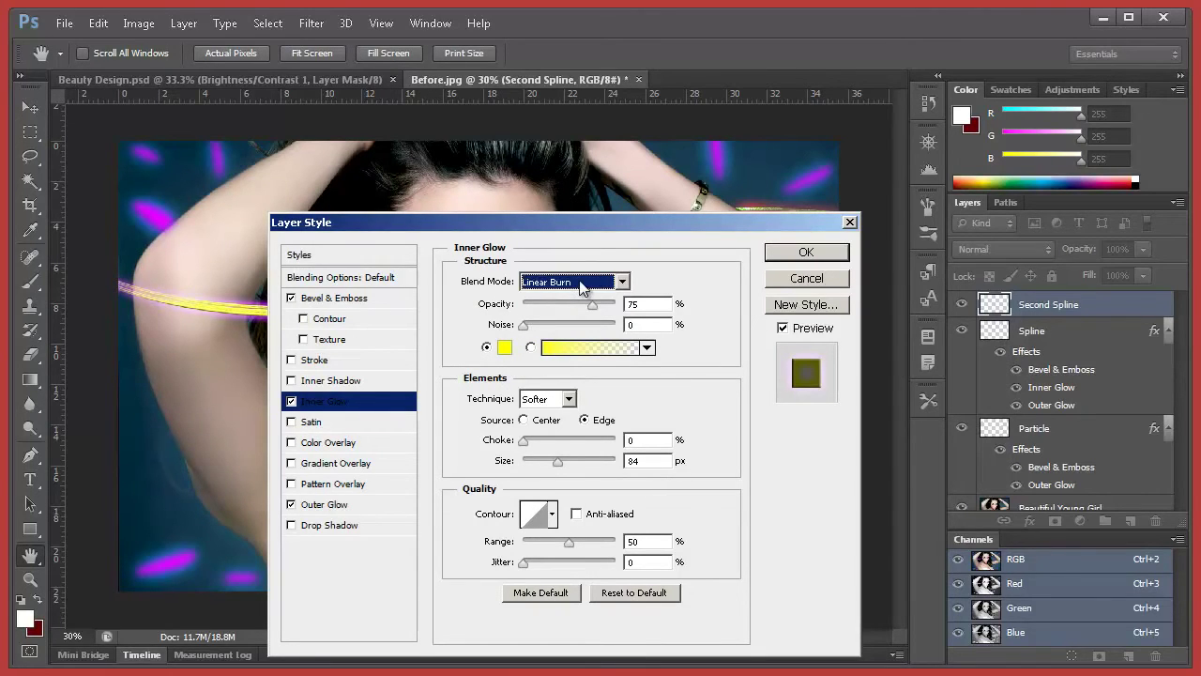
{"action": "scroll", "coordinate": [580, 287], "scroll_direction": "down", "scroll_amount": 4}
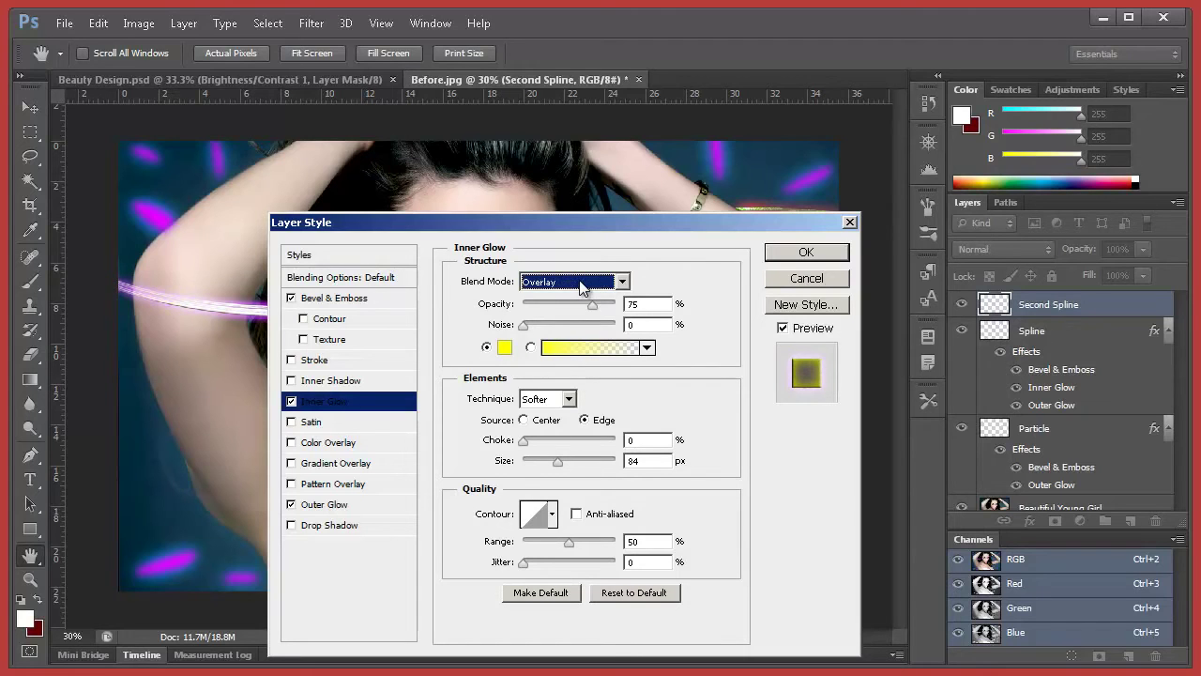
{"action": "left_click", "coordinate": [580, 285]}
{"action": "left_click", "coordinate": [576, 302]}
- Set the inner glow's opacity to 17%, noise to 32% and choke to 16%, and apply the layer style
{"action": "left_click_drag", "start_coordinate": [591, 303], "coordinate": [549, 302]}
{"action": "left_click_drag", "start_coordinate": [487, 234], "coordinate": [542, 313]}
{"action": "left_click_drag", "start_coordinate": [593, 383], "coordinate": [605, 404]}
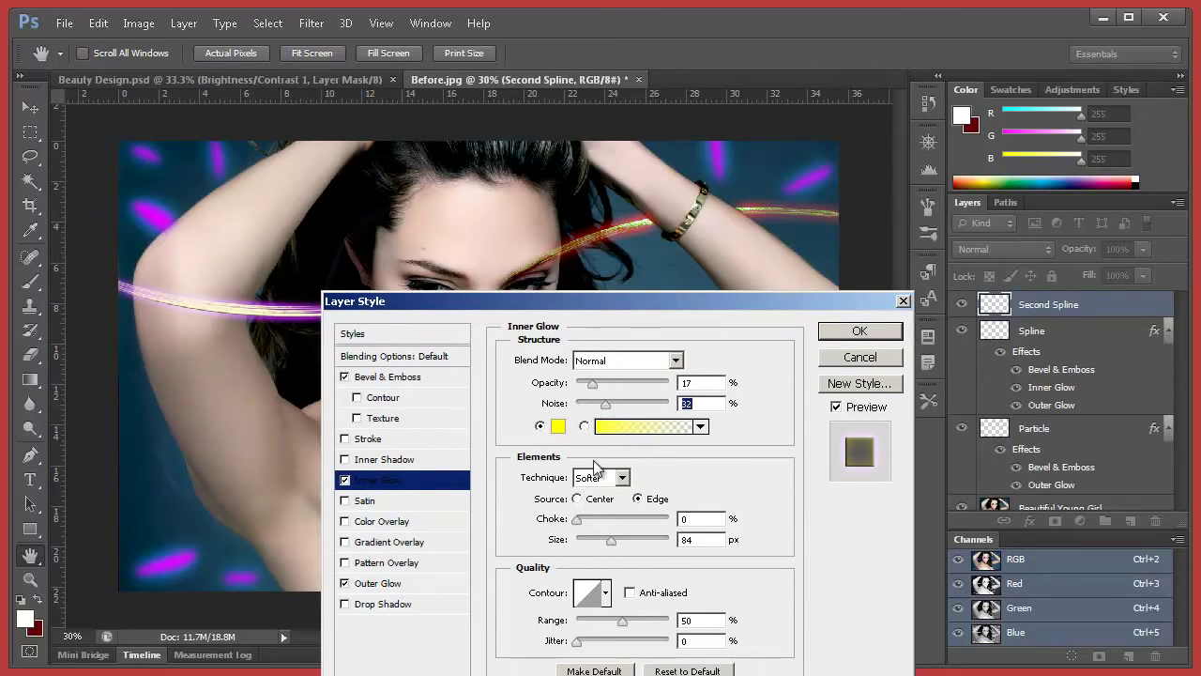
{"action": "left_click_drag", "start_coordinate": [576, 519], "coordinate": [591, 519]}
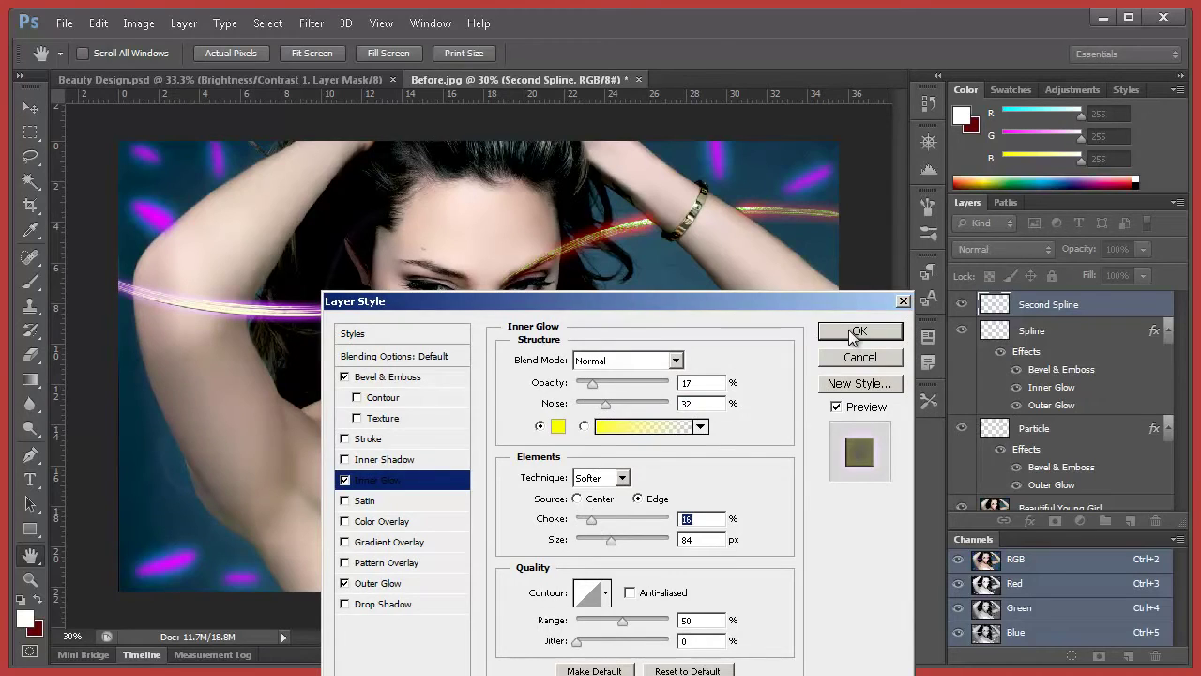
{"action": "left_click", "coordinate": [856, 332]}
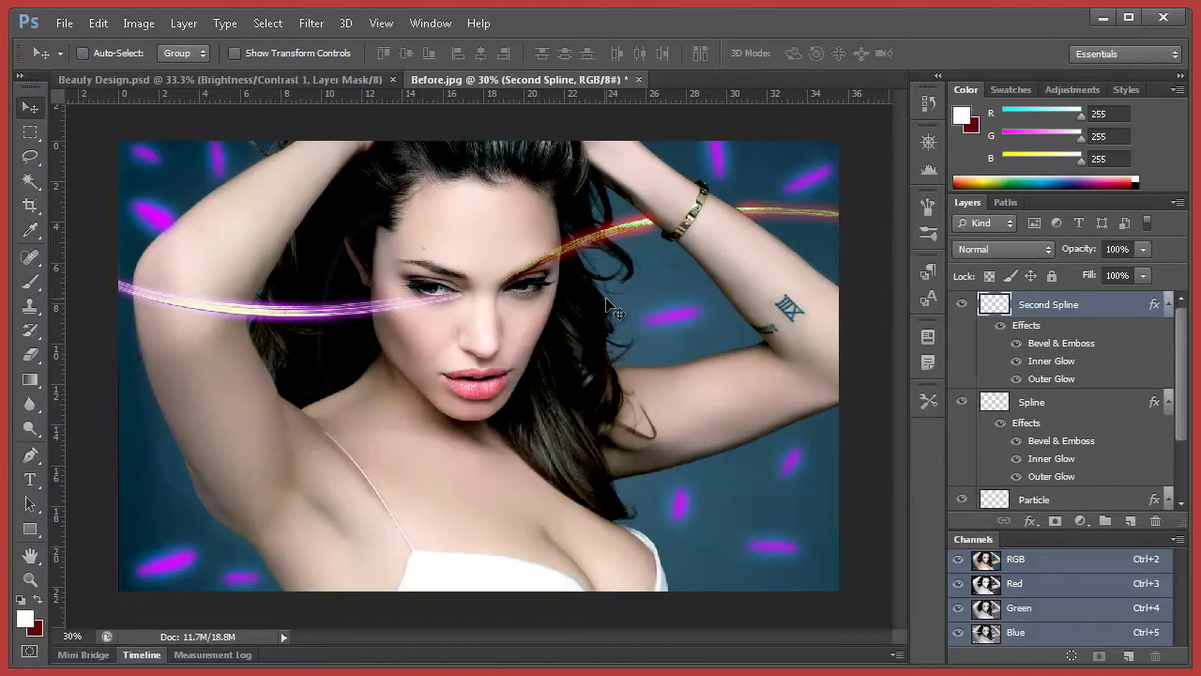
- Lower the Second Spline layer's opacity to 51% with the purple line over the raised arm in view at 80% zoom
{"action": "left_click", "coordinate": [75, 635]}
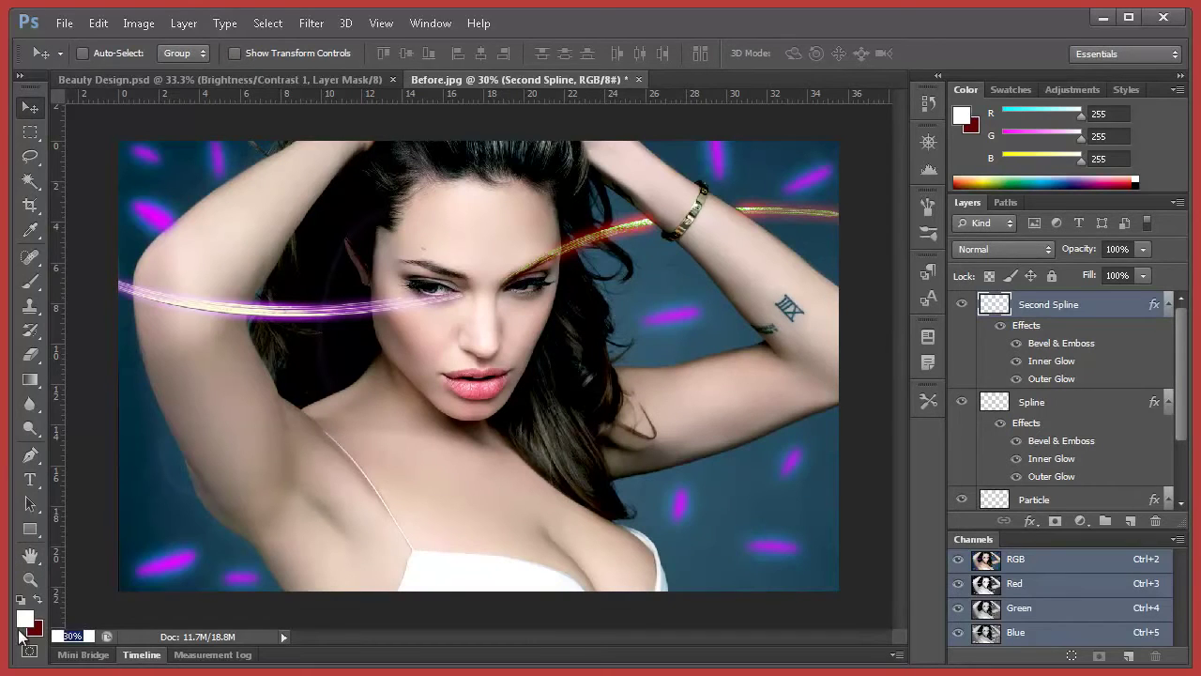
{"action": "type", "text": "80"}
{"action": "key", "text": "Return"}
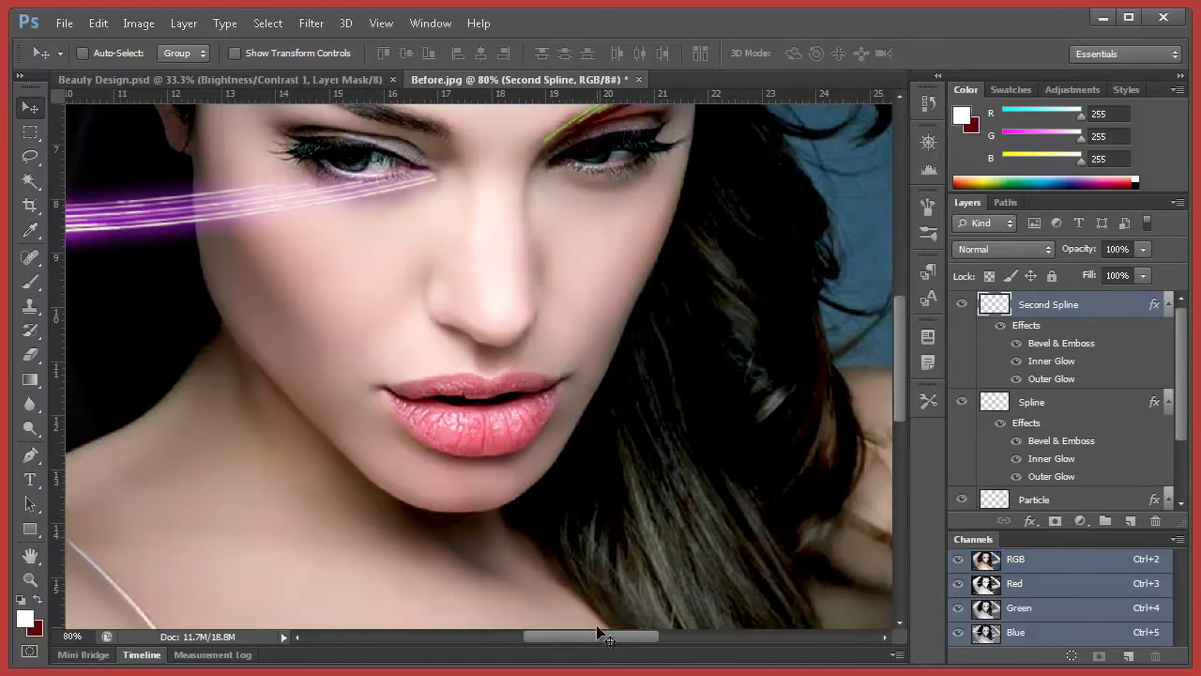
{"action": "left_click_drag", "start_coordinate": [600, 637], "coordinate": [499, 636]}
{"action": "scroll", "coordinate": [510, 456], "scroll_direction": "up", "scroll_amount": 1}
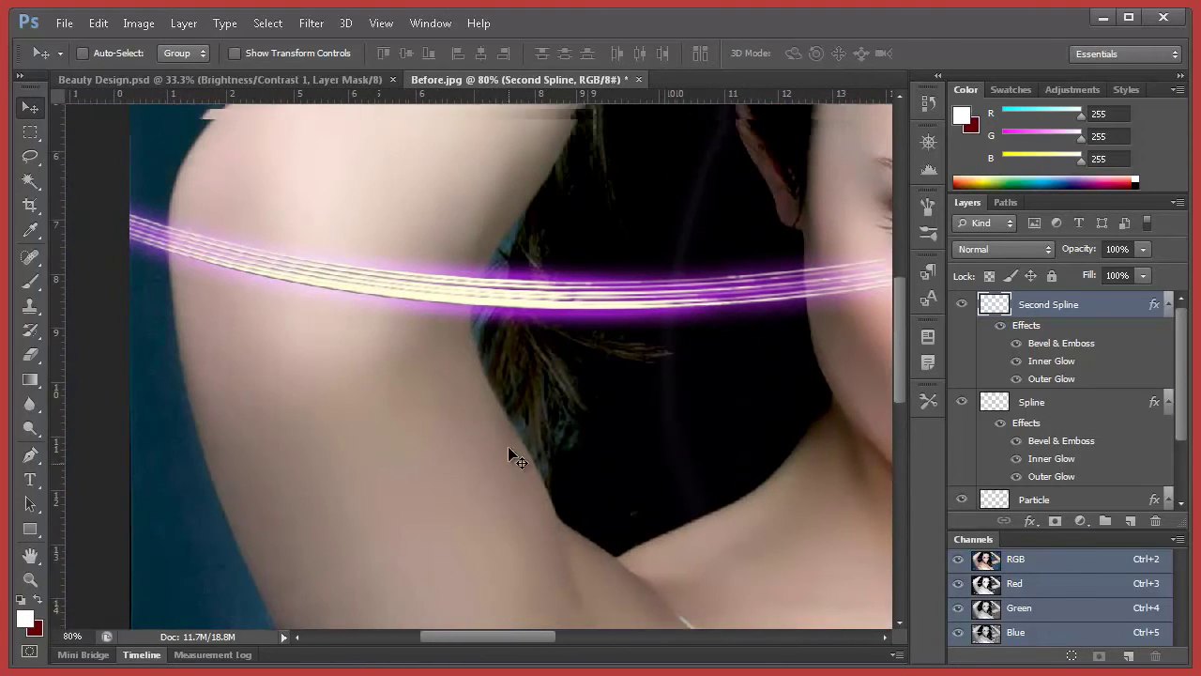
{"action": "left_click", "coordinate": [1143, 250]}
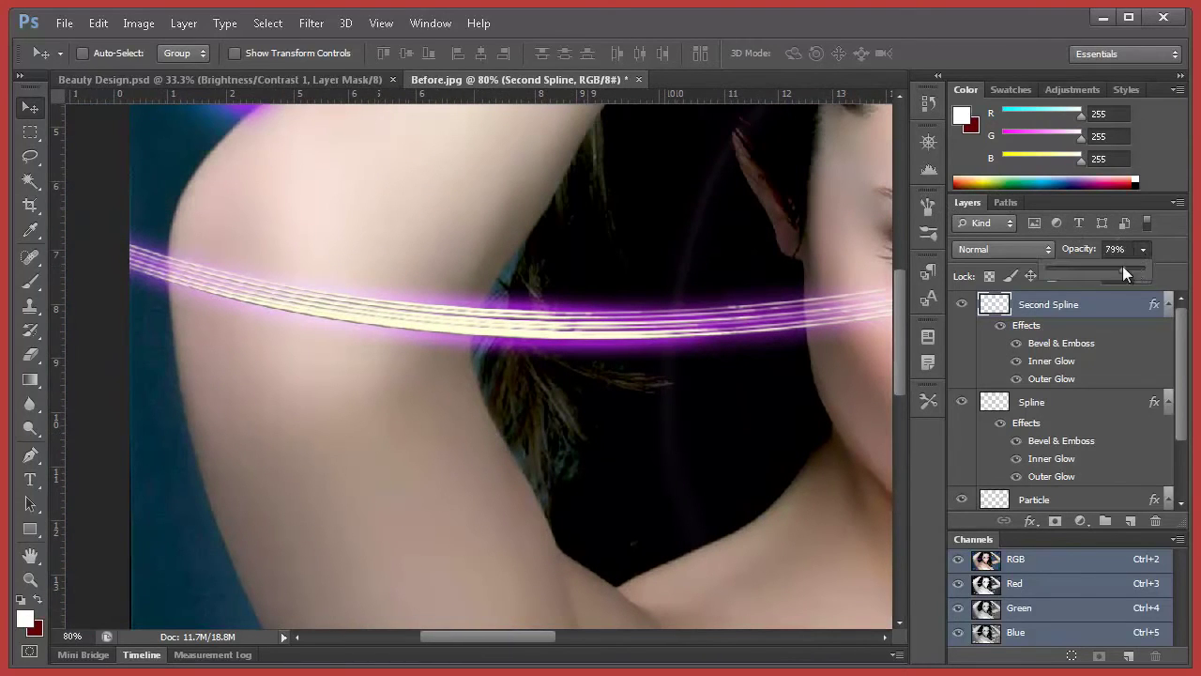
{"action": "left_click_drag", "start_coordinate": [1096, 265], "coordinate": [1094, 270]}
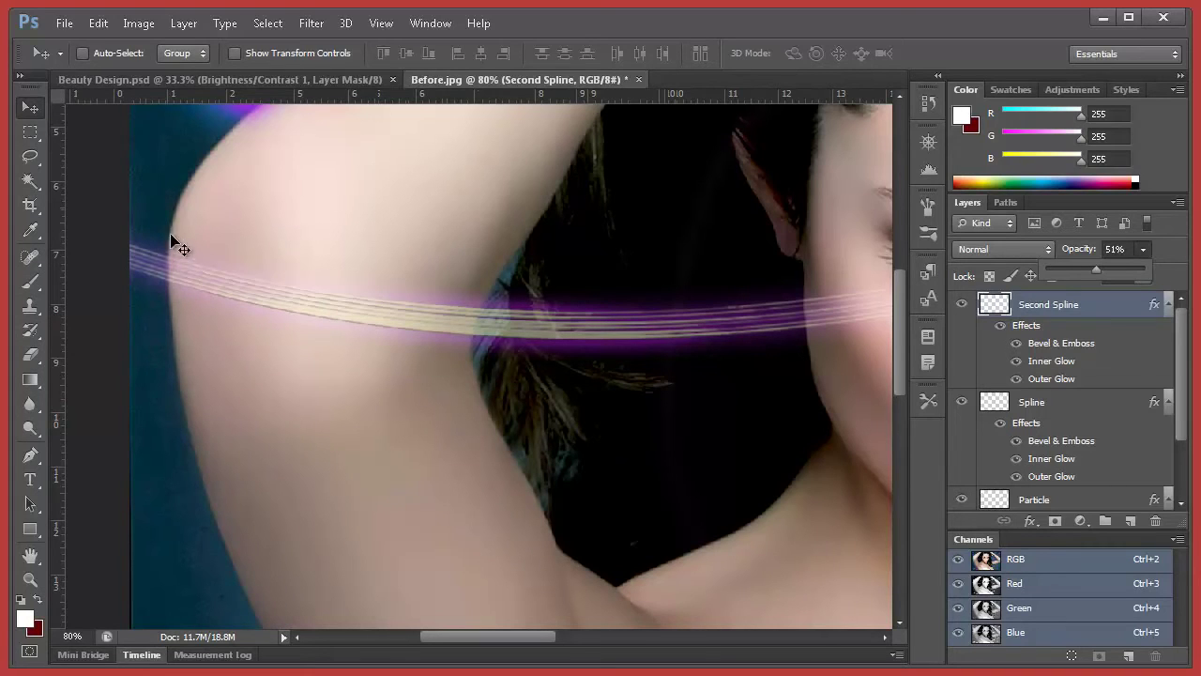
- Erase the part of the purple line that crosses the arm, cleaning up to the arm's inner edge with a 38 px Eraser
{"action": "left_click", "coordinate": [30, 355]}
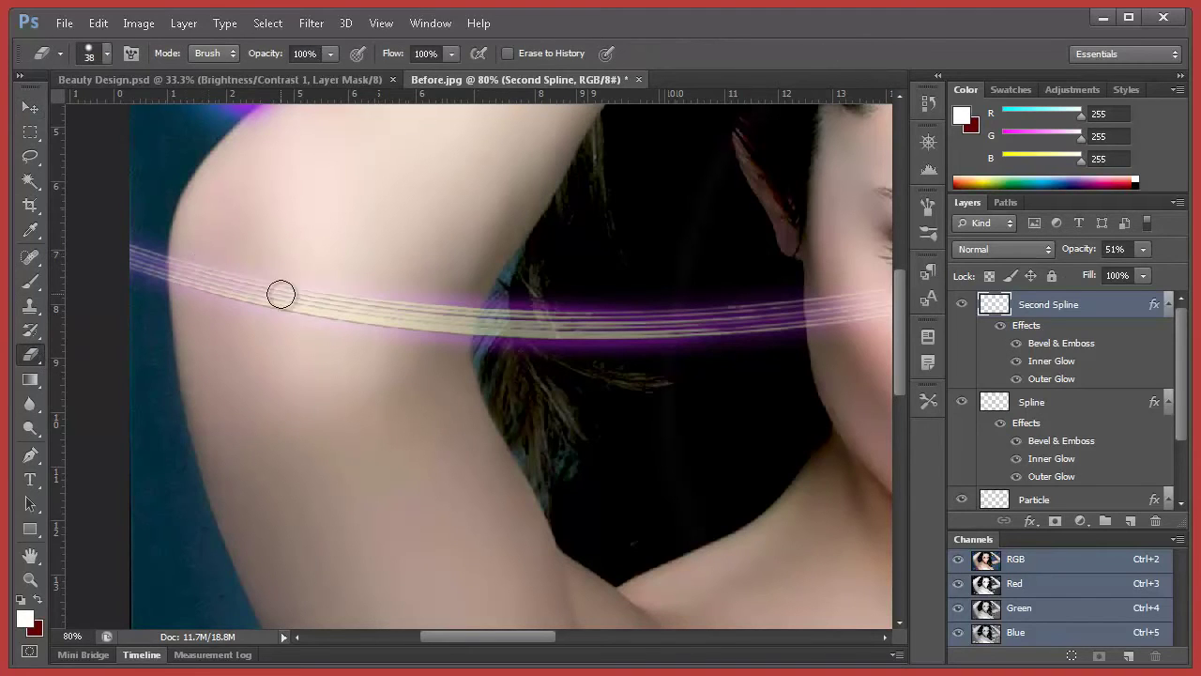
{"action": "mouse_move", "coordinate": [458, 285]}
{"action": "left_mouse_down"}
{"action": "mouse_move", "coordinate": [442, 323]}
{"action": "mouse_move", "coordinate": [470, 291]}
{"action": "mouse_move", "coordinate": [447, 350]}
{"action": "mouse_move", "coordinate": [436, 307]}
{"action": "mouse_move", "coordinate": [423, 313]}
{"action": "mouse_move", "coordinate": [428, 287]}
{"action": "mouse_move", "coordinate": [357, 341]}
{"action": "mouse_move", "coordinate": [328, 339]}
{"action": "mouse_move", "coordinate": [341, 269]}
{"action": "mouse_move", "coordinate": [223, 320]}
{"action": "mouse_move", "coordinate": [211, 288]}
{"action": "mouse_move", "coordinate": [193, 290]}
{"action": "mouse_move", "coordinate": [179, 265]}
{"action": "mouse_move", "coordinate": [177, 285]}
{"action": "mouse_move", "coordinate": [223, 287]}
{"action": "left_mouse_up"}
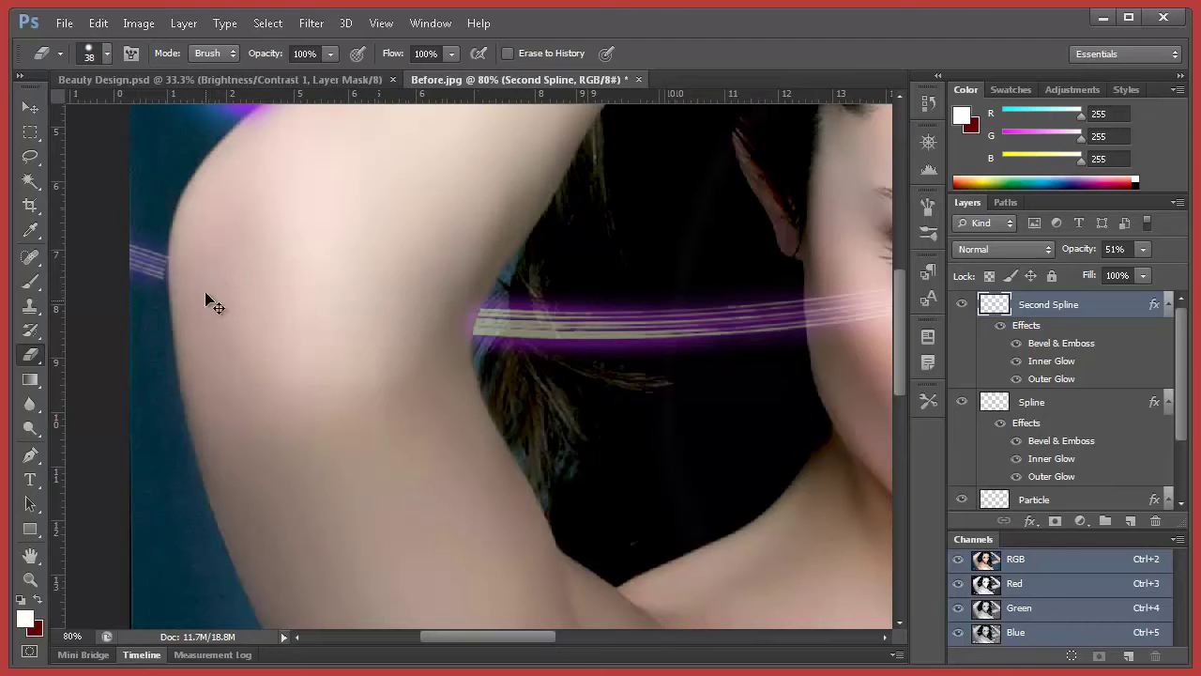
{"action": "key", "text": "ctrl+z"}
{"action": "mouse_move", "coordinate": [272, 319]}
{"action": "left_mouse_down"}
{"action": "mouse_move", "coordinate": [181, 279]}
{"action": "mouse_move", "coordinate": [179, 294]}
{"action": "mouse_move", "coordinate": [181, 256]}
{"action": "mouse_move", "coordinate": [190, 291]}
{"action": "mouse_move", "coordinate": [182, 254]}
{"action": "mouse_move", "coordinate": [220, 263]}
{"action": "mouse_move", "coordinate": [241, 282]}
{"action": "mouse_move", "coordinate": [247, 315]}
{"action": "mouse_move", "coordinate": [316, 269]}
{"action": "mouse_move", "coordinate": [334, 272]}
{"action": "mouse_move", "coordinate": [372, 321]}
{"action": "mouse_move", "coordinate": [427, 322]}
{"action": "mouse_move", "coordinate": [471, 292]}
{"action": "left_mouse_up"}
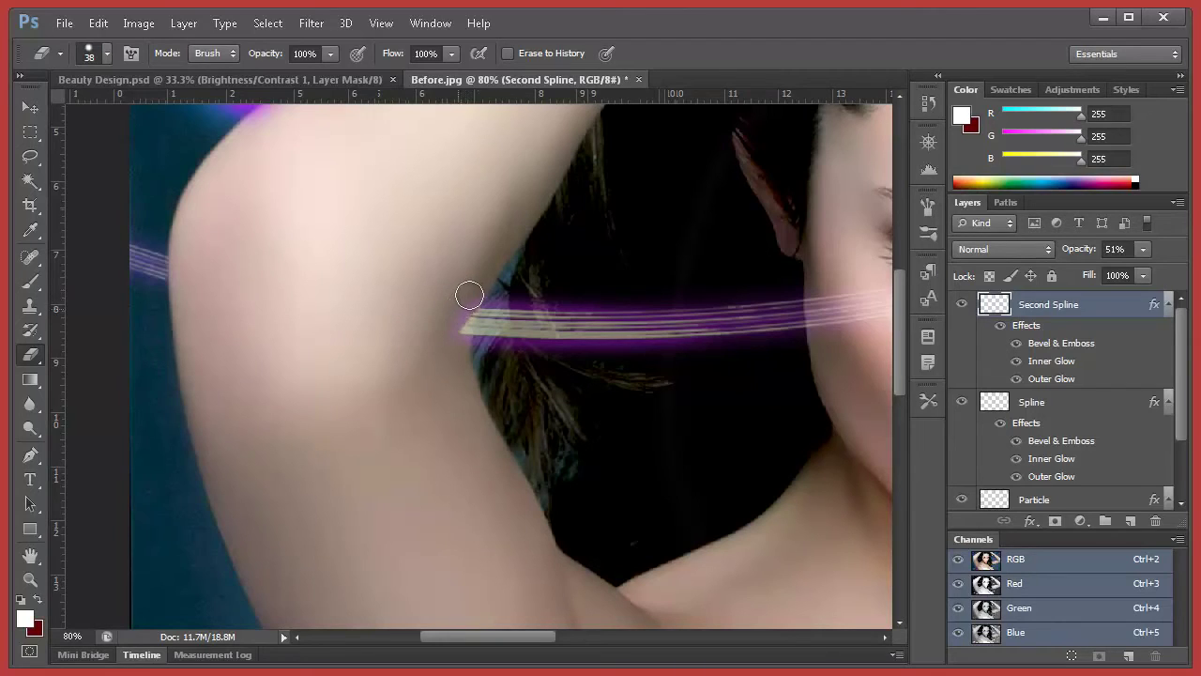
{"action": "left_click_drag", "start_coordinate": [449, 324], "coordinate": [454, 330]}
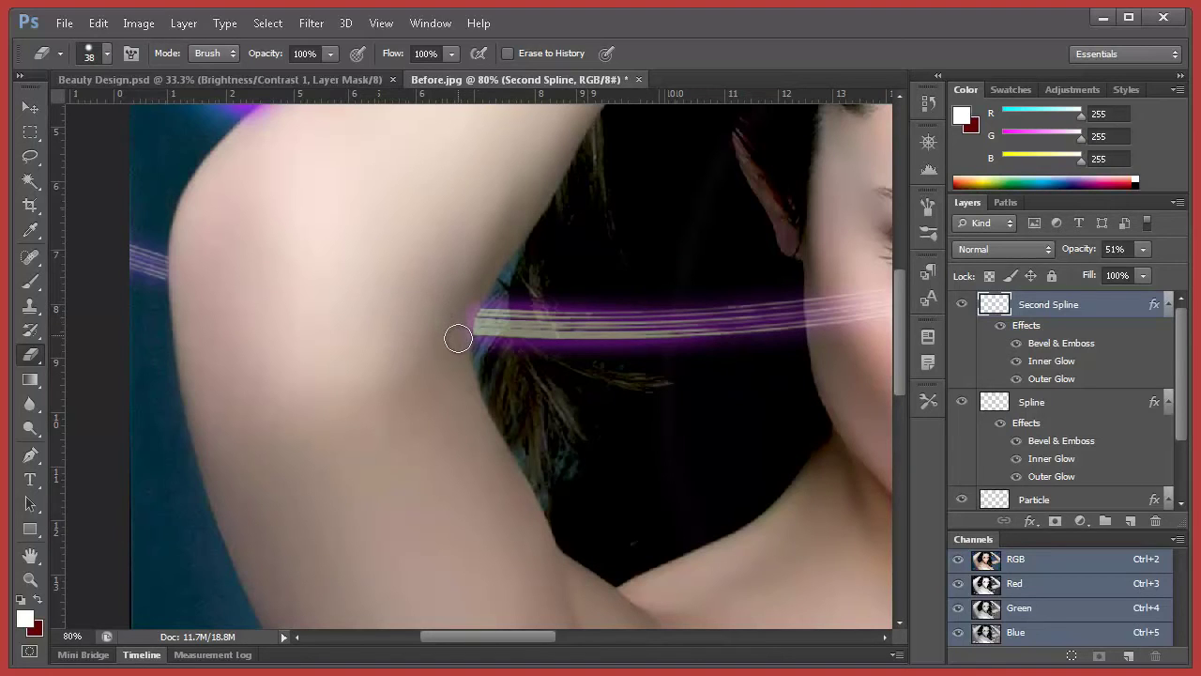
{"action": "scroll", "coordinate": [305, 284], "scroll_direction": "up", "scroll_amount": 2}
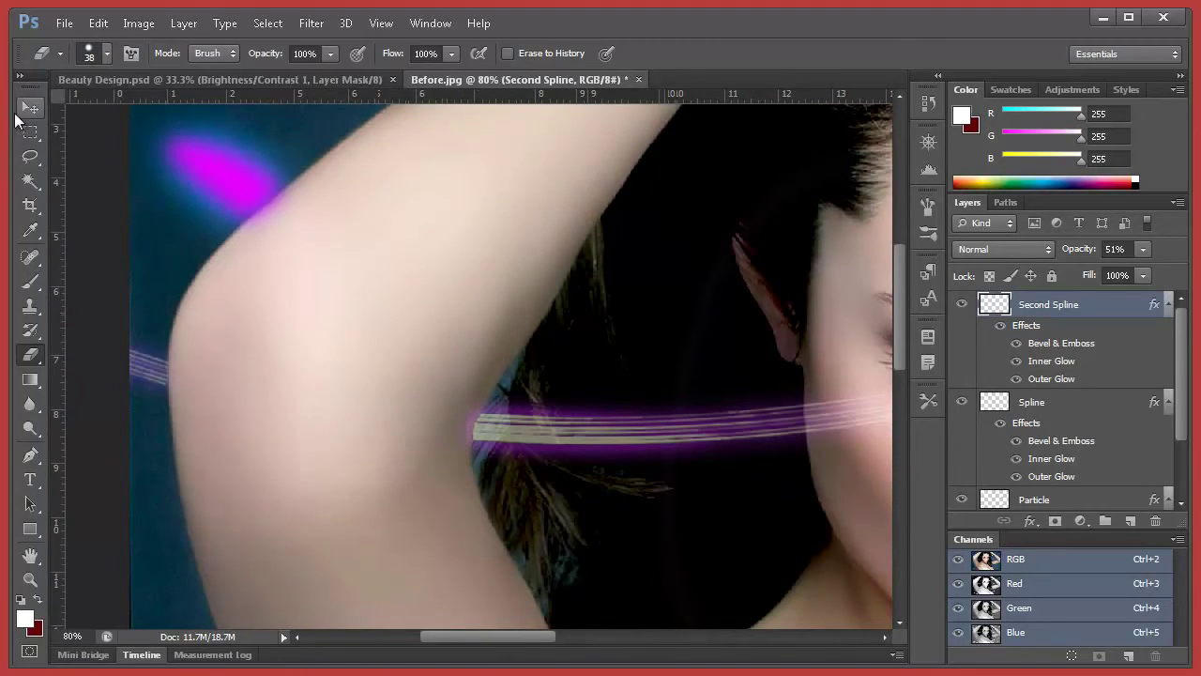
- Restore the Second Spline layer's opacity to 100% at 30% zoom
{"action": "left_click", "coordinate": [30, 107]}
{"action": "left_click", "coordinate": [89, 636]}
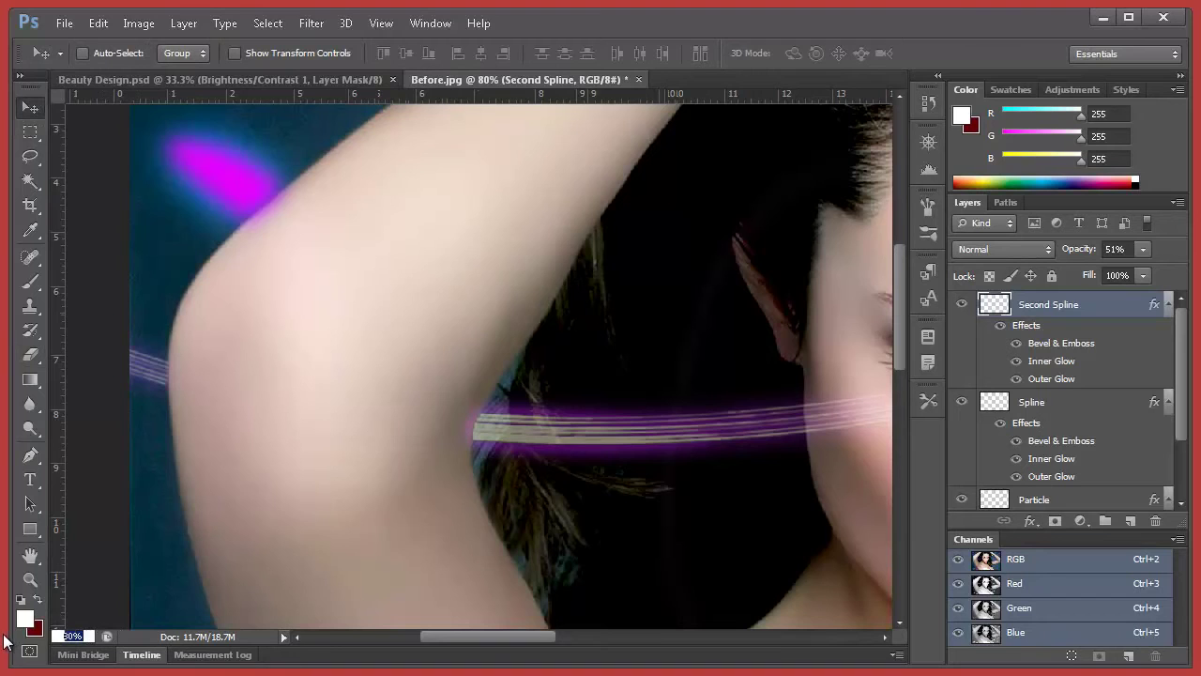
{"action": "type", "text": "30"}
{"action": "key", "text": "Return"}
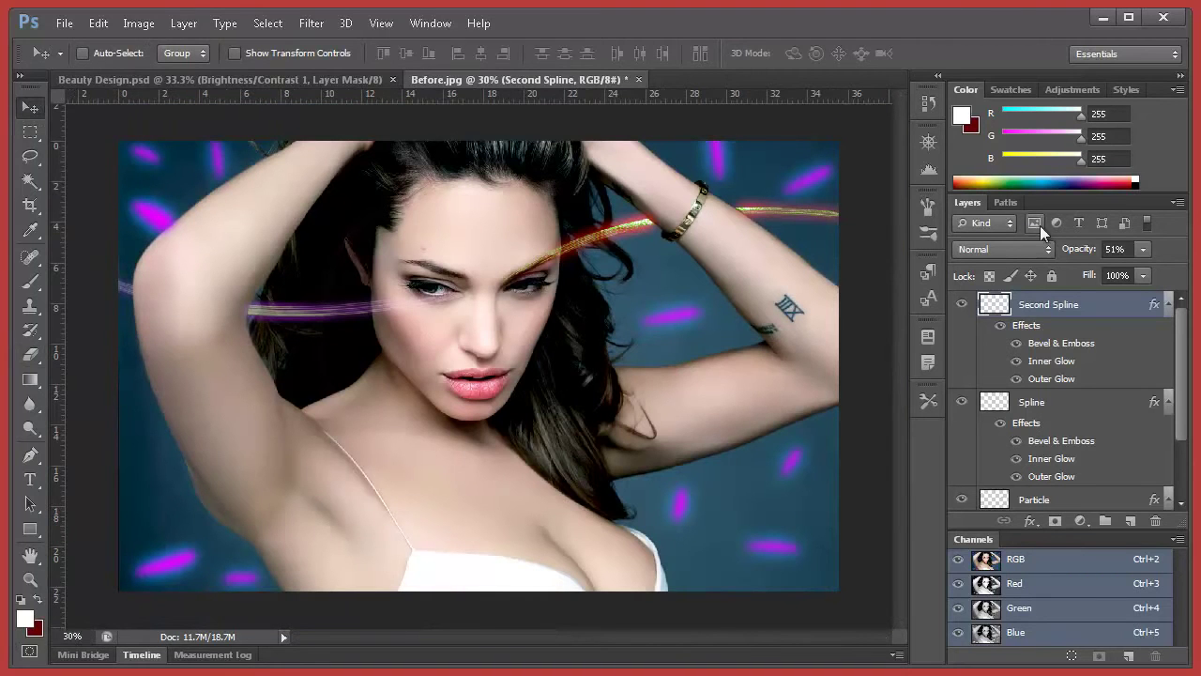
{"action": "left_click", "coordinate": [1144, 250]}
{"action": "left_click_drag", "start_coordinate": [1131, 269], "coordinate": [1180, 269]}
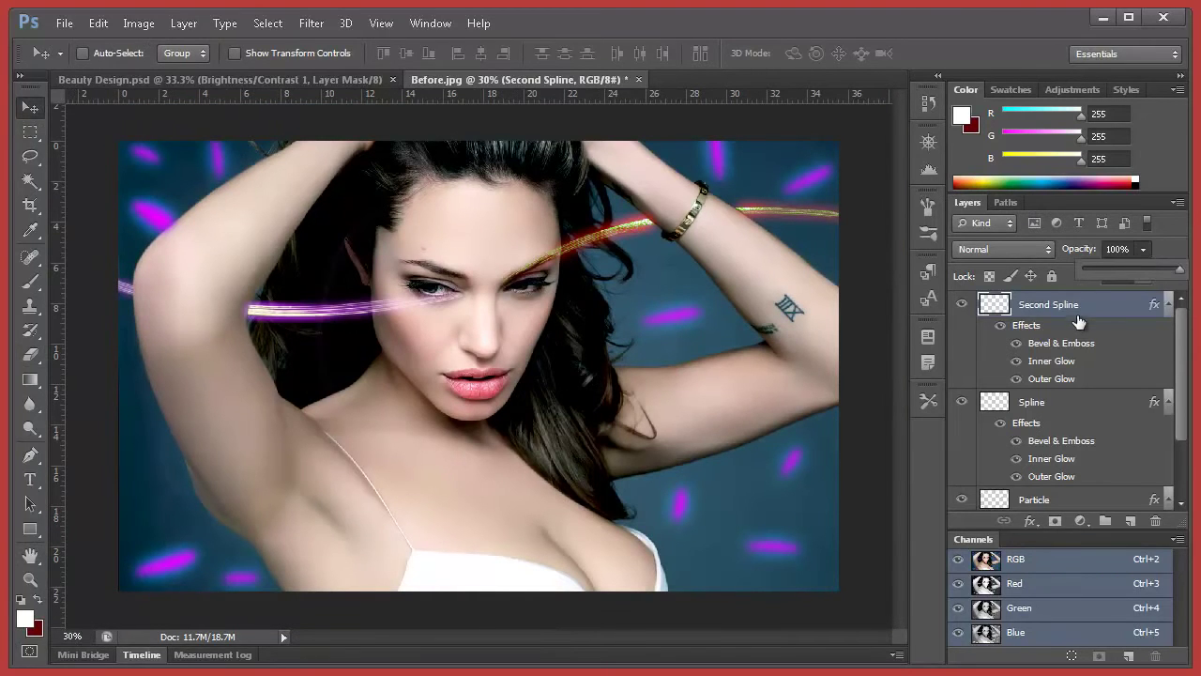
{"action": "left_click", "coordinate": [1079, 317]}
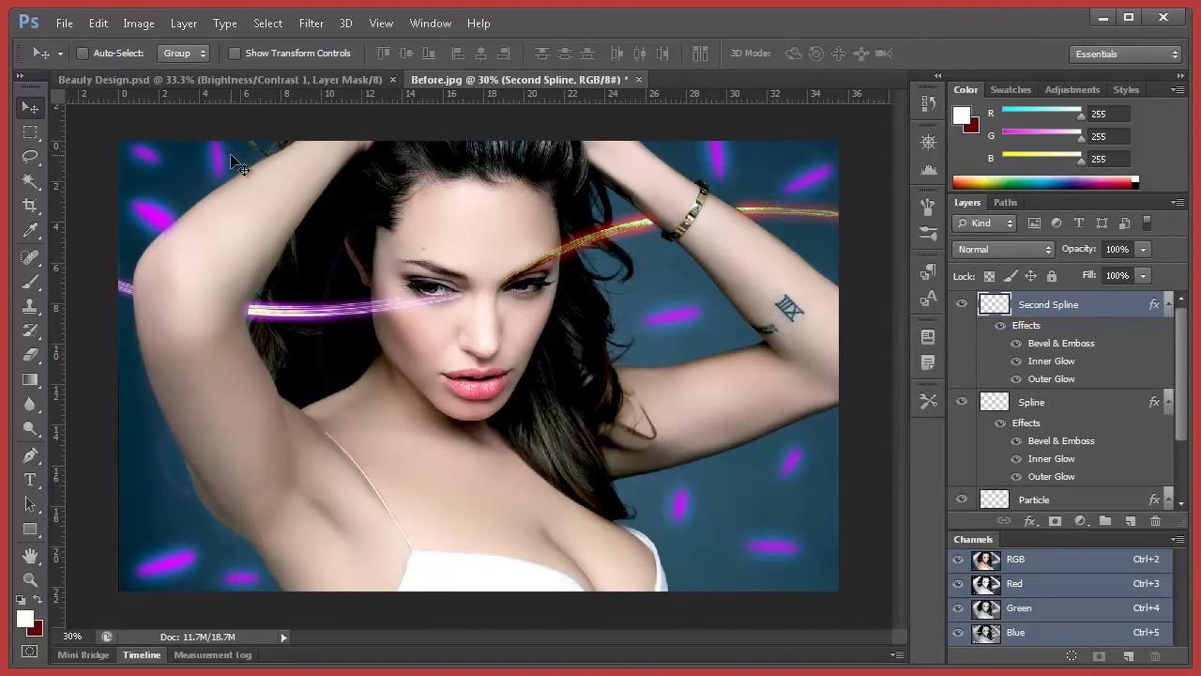
- Compare the work with the finished reference in Beauty Design.psd and return to Before.jpg
{"action": "left_click", "coordinate": [203, 79]}
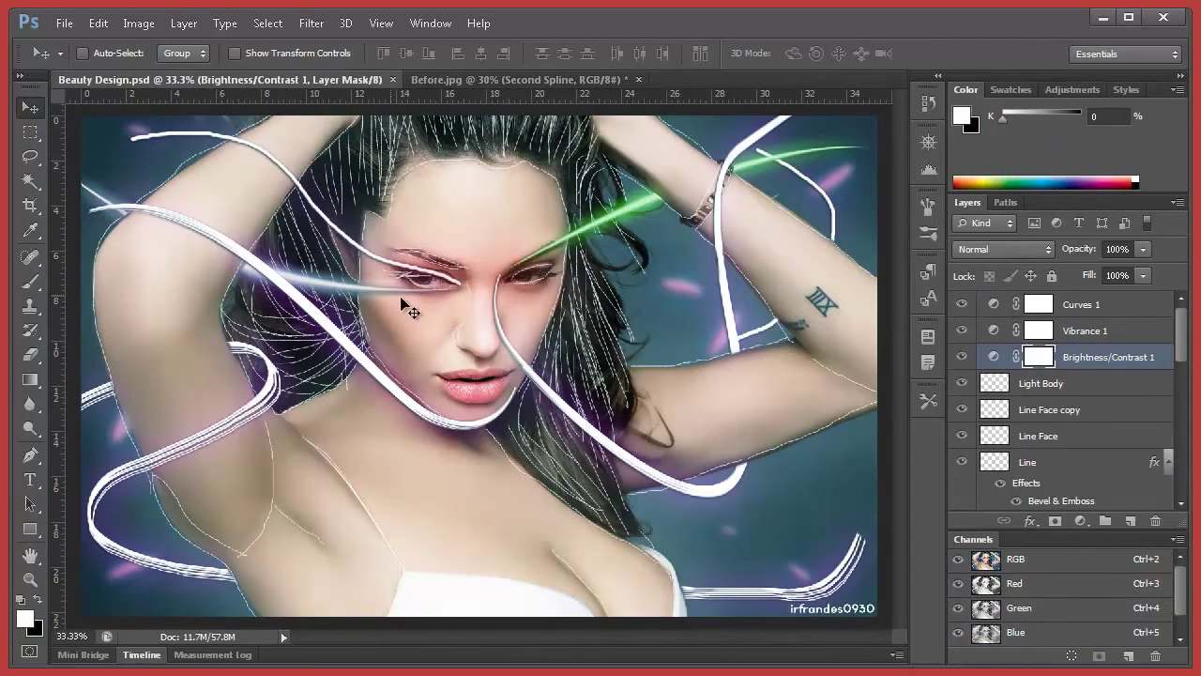
{"action": "left_click", "coordinate": [494, 79]}
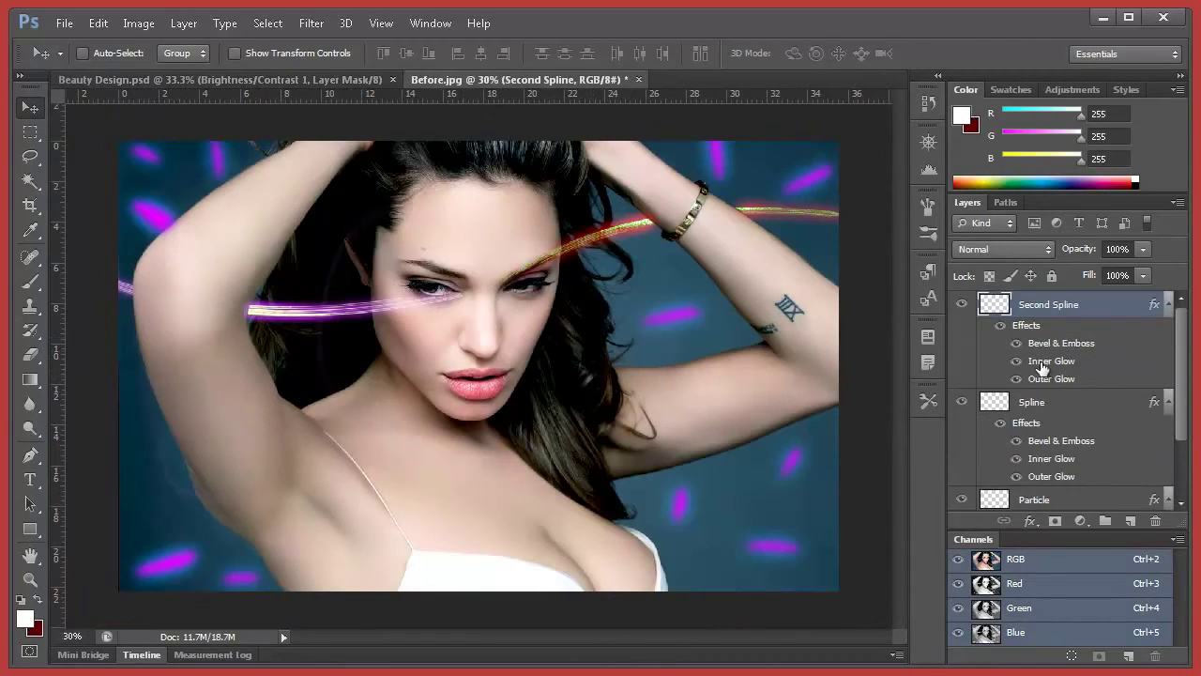
- Create a new layer above Second Spline and name it Spline Brush
{"action": "left_click", "coordinate": [1131, 521]}
{"action": "double_click", "coordinate": [1034, 305]}
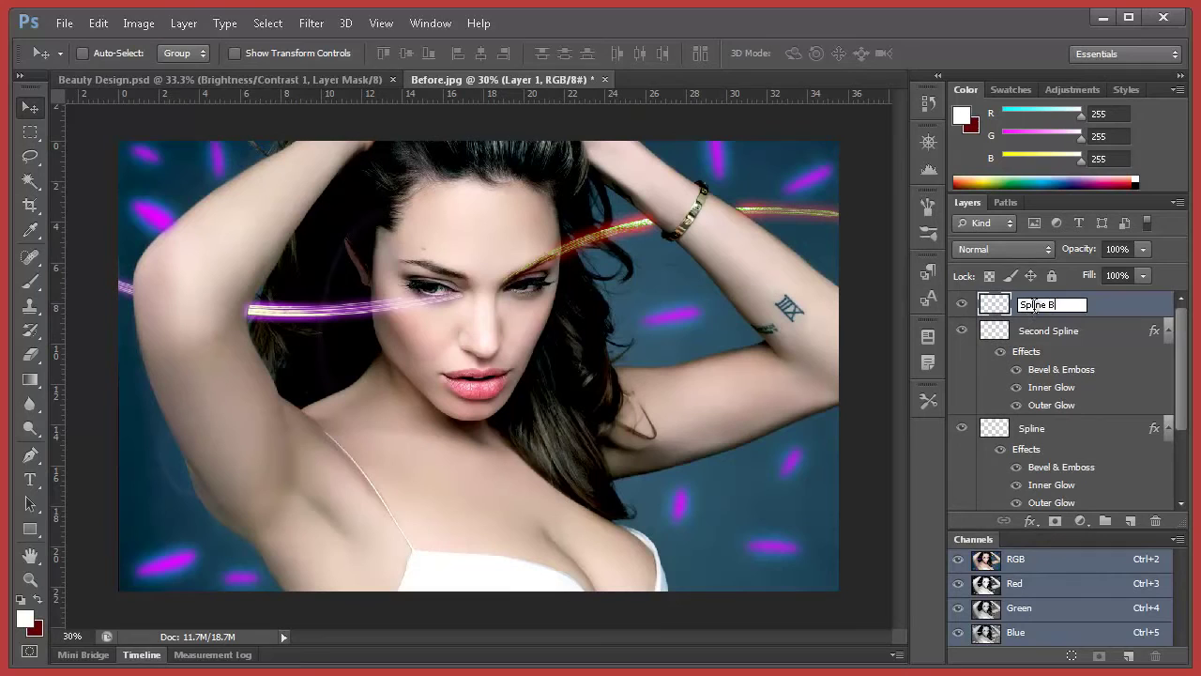
{"action": "type", "text": "Spline Brush"}
{"action": "key", "text": "Return"}
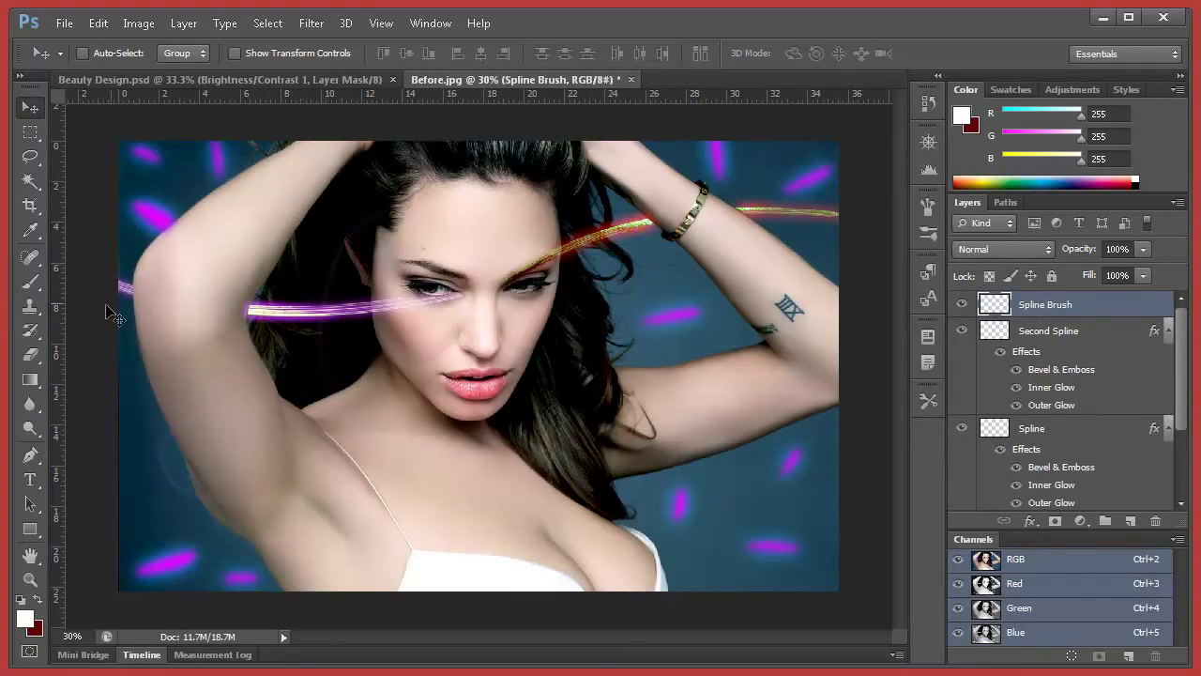
- Set the Eraser size to 96 px with the Second Spline layer active
{"action": "left_click", "coordinate": [33, 283]}
{"action": "right_click", "coordinate": [492, 340]}
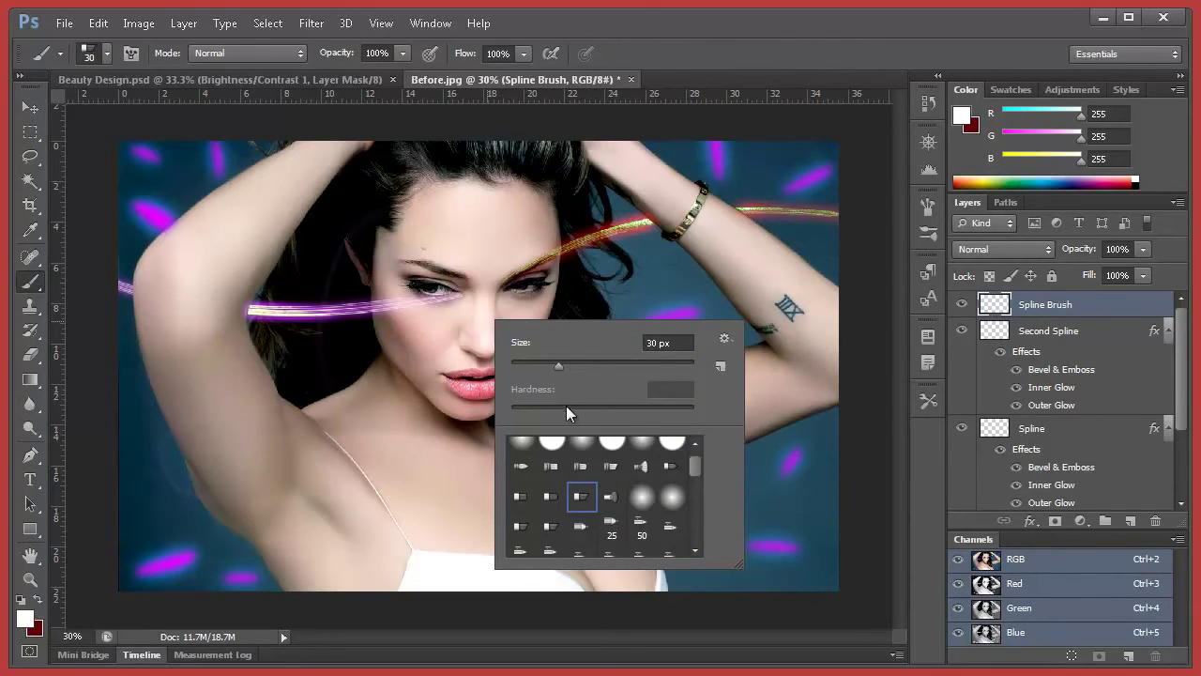
{"action": "left_click", "coordinate": [1070, 336]}
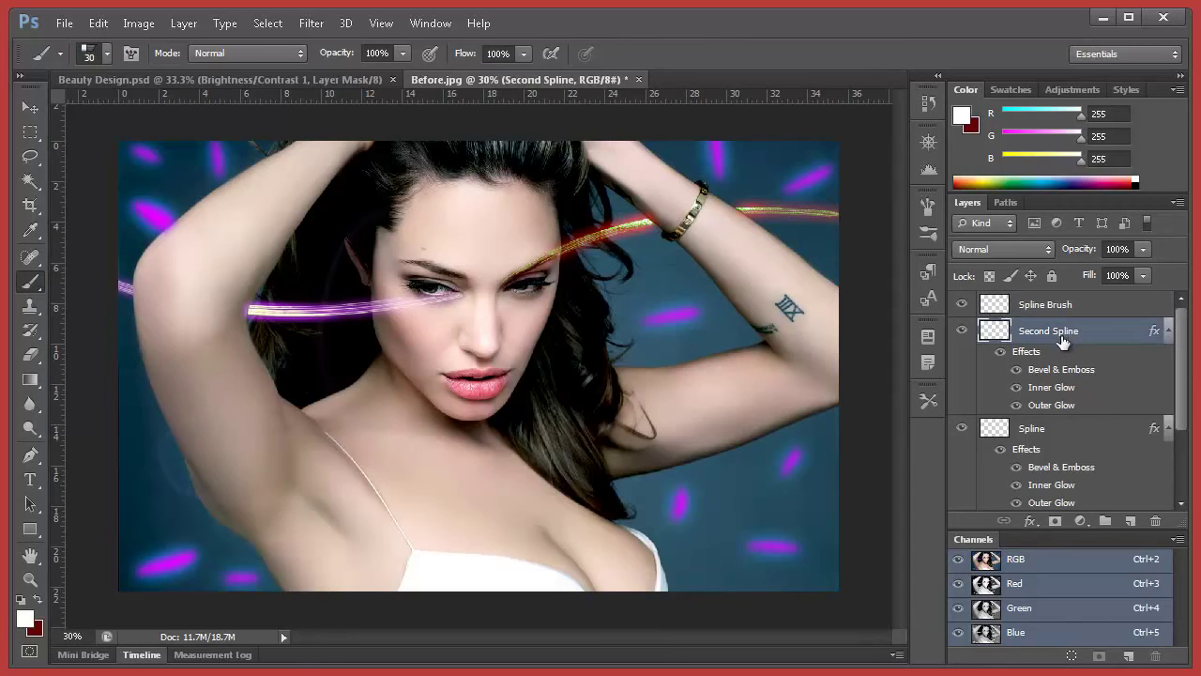
{"action": "left_click", "coordinate": [31, 355]}
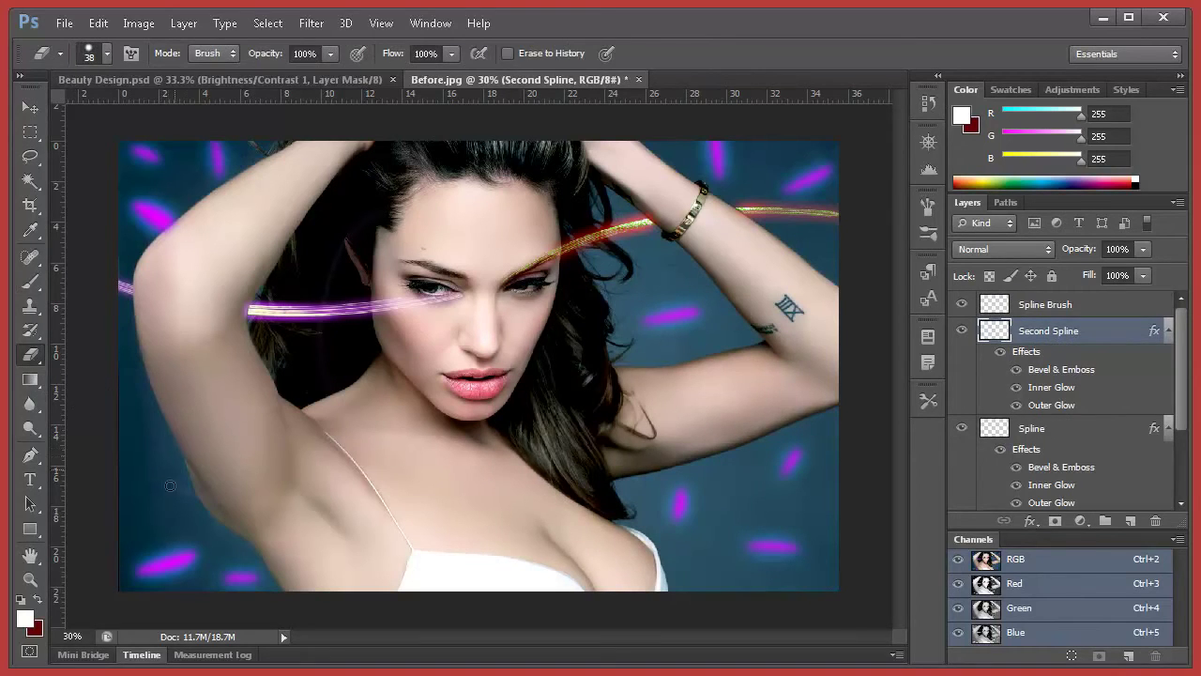
{"action": "right_click", "coordinate": [302, 487]}
{"action": "left_click_drag", "start_coordinate": [348, 532], "coordinate": [352, 532]}
{"action": "key", "text": "Return"}
- Make the Spline Brush layer active and load the 36 px brush preset for the Brush tool
{"action": "left_click", "coordinate": [31, 281]}
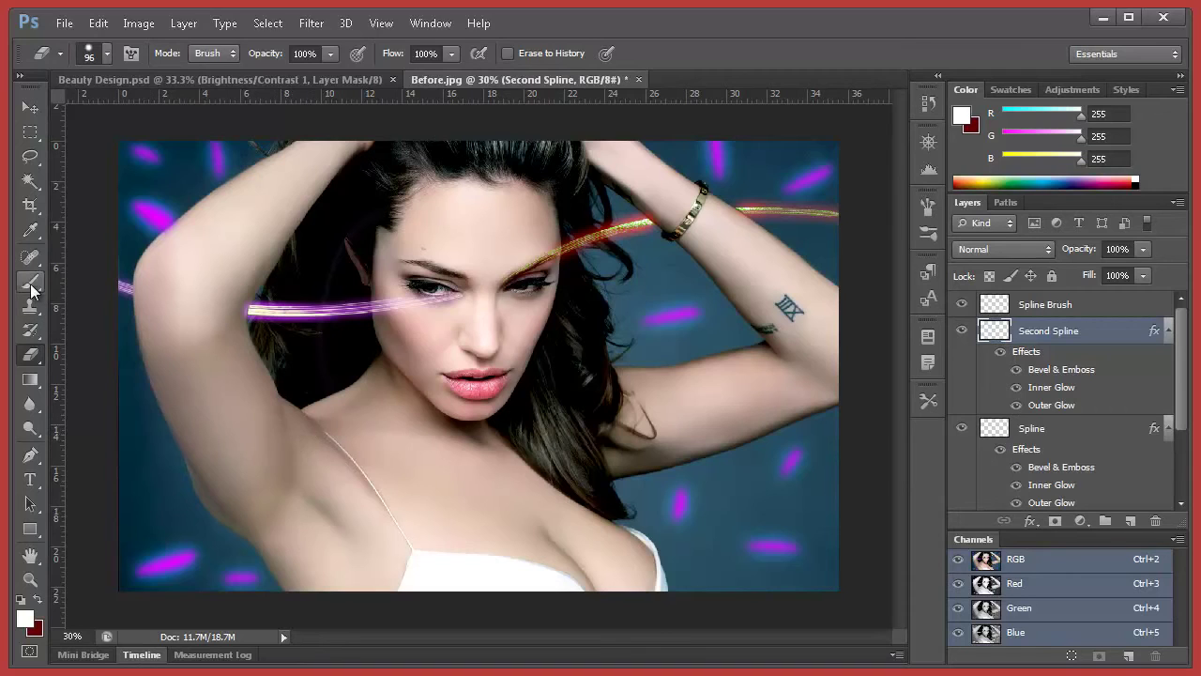
{"action": "left_click", "coordinate": [1039, 314]}
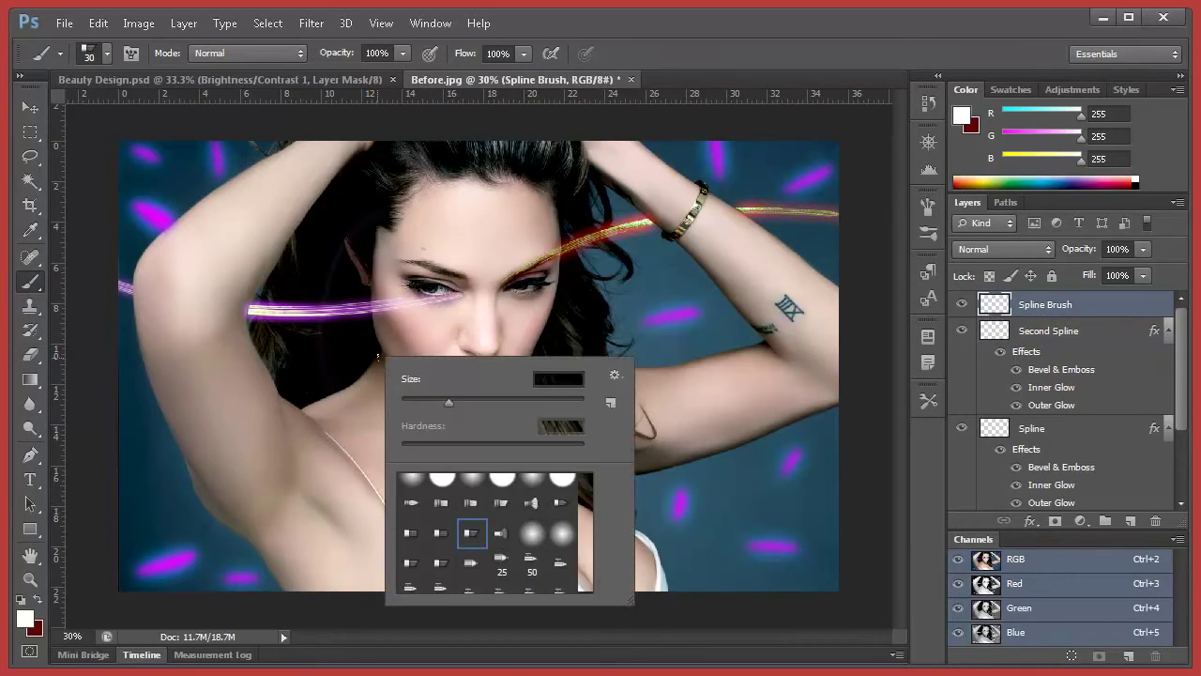
{"action": "right_click", "coordinate": [445, 422]}
{"action": "scroll", "coordinate": [486, 529], "scroll_direction": "down", "scroll_amount": 1}
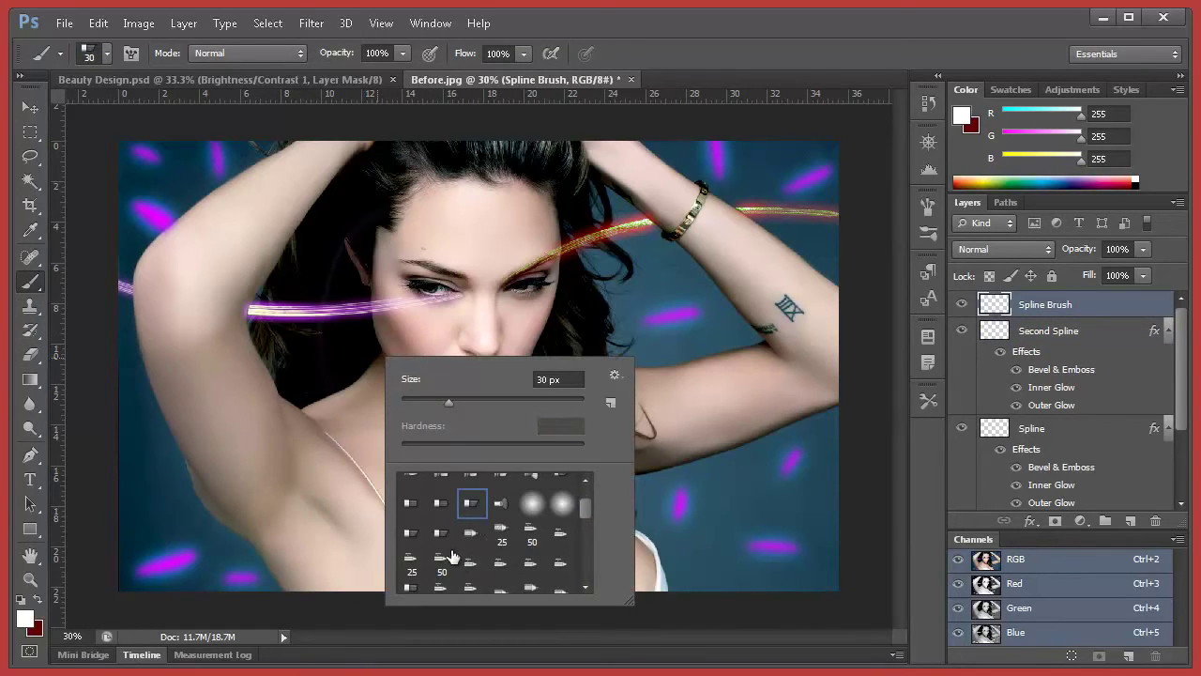
{"action": "scroll", "coordinate": [460, 556], "scroll_direction": "down", "scroll_amount": 1}
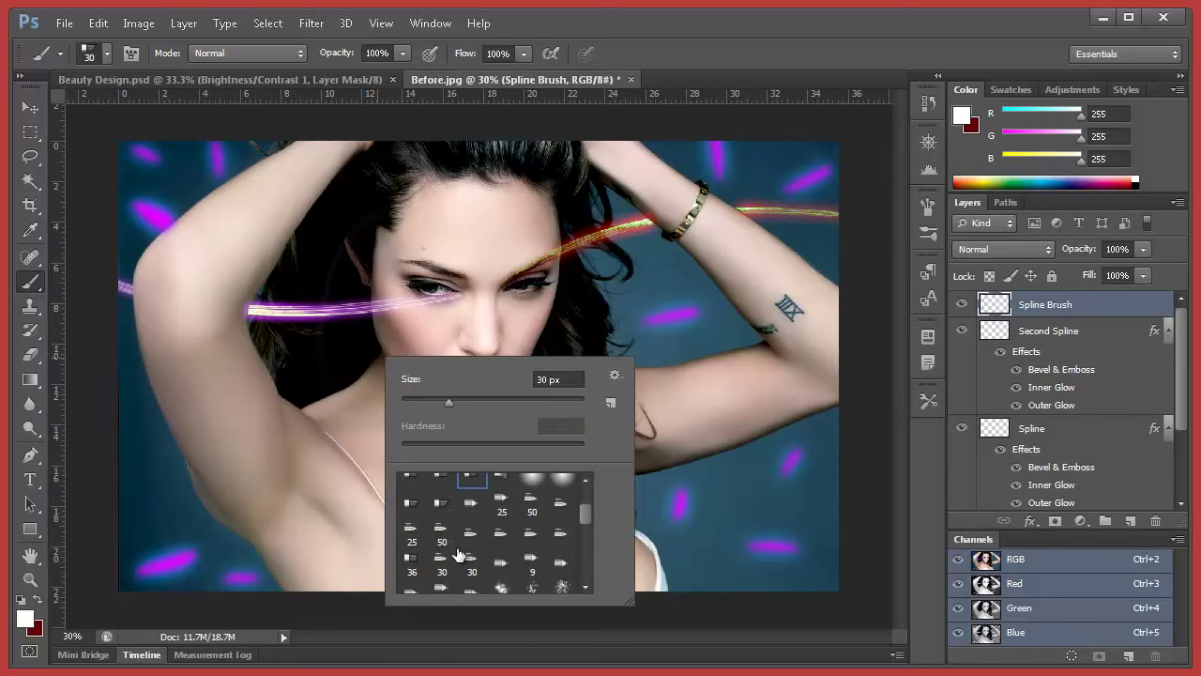
{"action": "scroll", "coordinate": [464, 557], "scroll_direction": "down", "scroll_amount": 1}
{"action": "left_click", "coordinate": [410, 547]}
{"action": "left_click", "coordinate": [349, 419]}
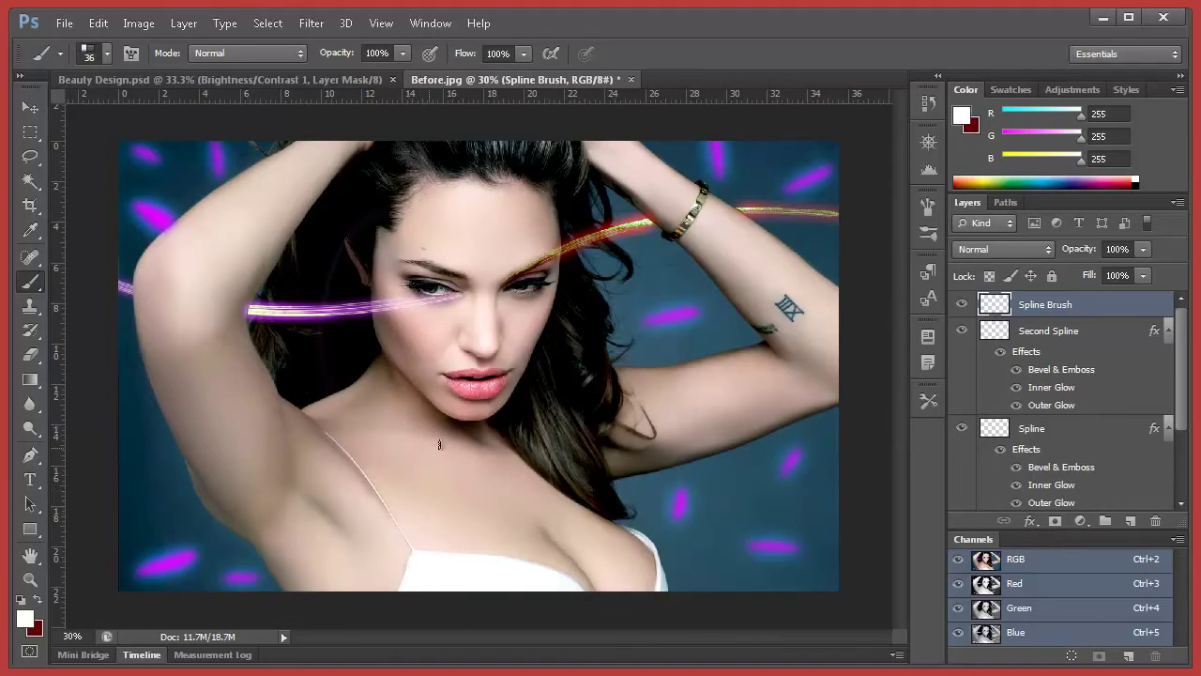
- Try the fan-shaped bristle brush at 36 px with a curved stroke across the chest and undo it
{"action": "right_click", "coordinate": [484, 432]}
{"action": "scroll", "coordinate": [627, 611], "scroll_direction": "up", "scroll_amount": 3}
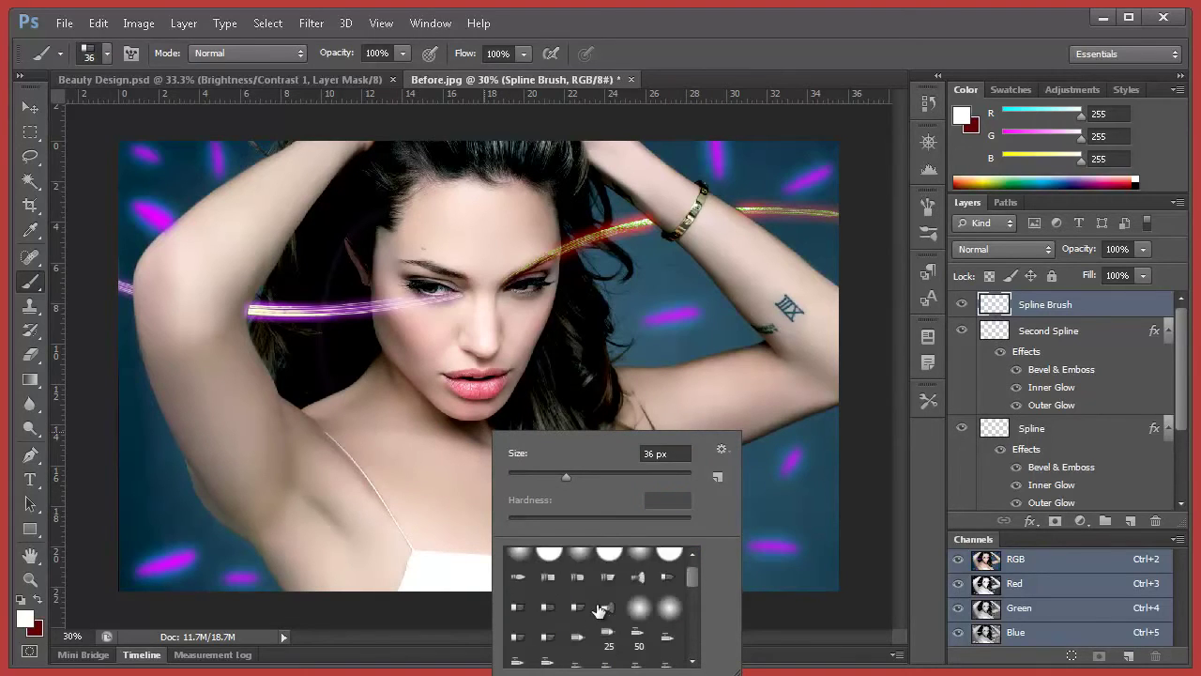
{"action": "left_click", "coordinate": [605, 608]}
{"action": "left_click", "coordinate": [429, 480]}
{"action": "mouse_move", "coordinate": [427, 465]}
{"action": "left_mouse_down"}
{"action": "mouse_move", "coordinate": [260, 459]}
{"action": "mouse_move", "coordinate": [230, 521]}
{"action": "left_mouse_up"}
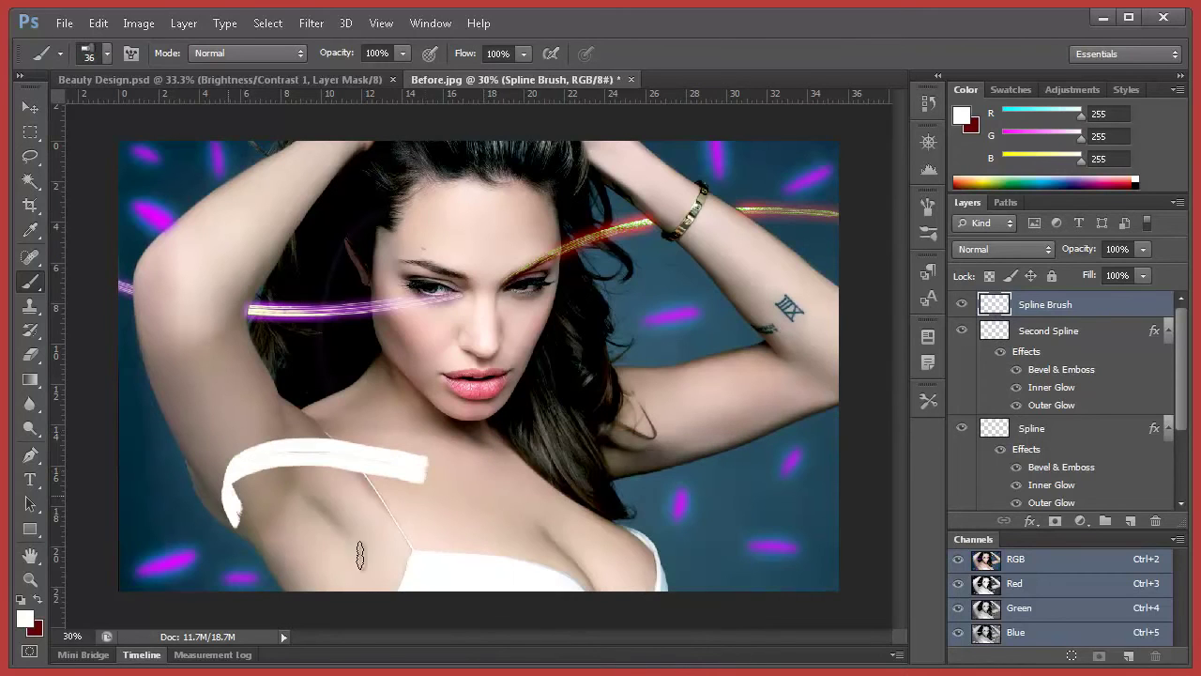
{"action": "key", "text": "ctrl+z"}
- Try two other 36 px bristle tips with test strokes across the chest, undoing each stroke
{"action": "right_click", "coordinate": [528, 499]}
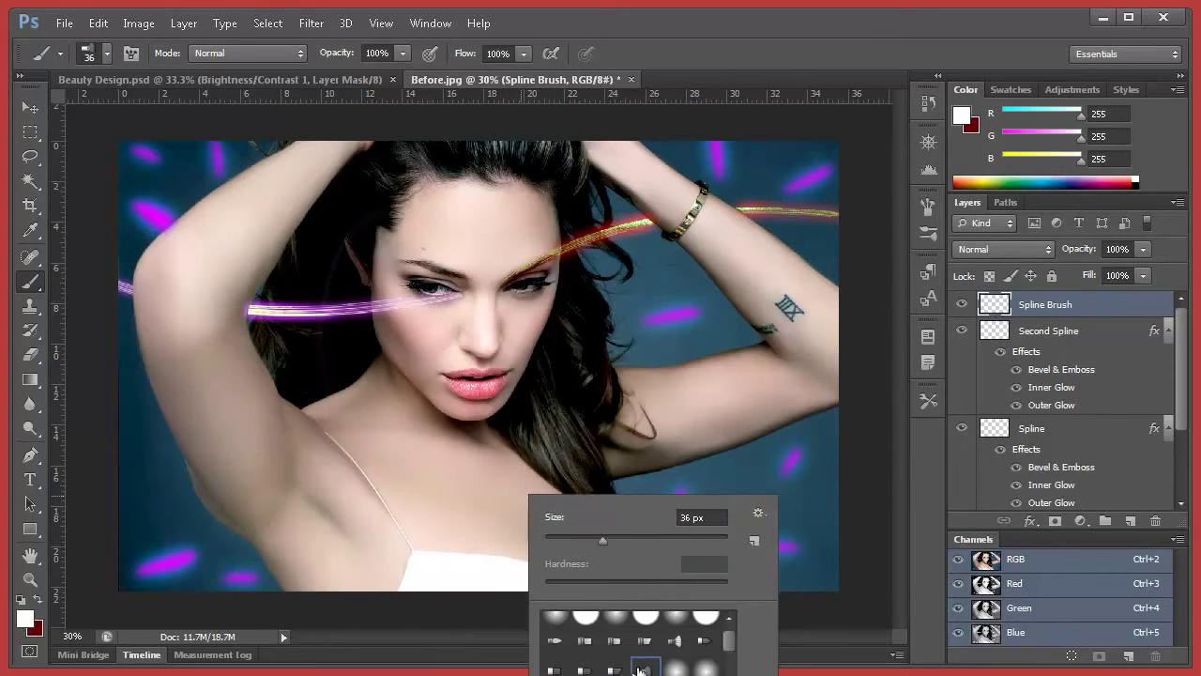
{"action": "left_click", "coordinate": [554, 615]}
{"action": "left_click_drag", "start_coordinate": [460, 469], "coordinate": [227, 470]}
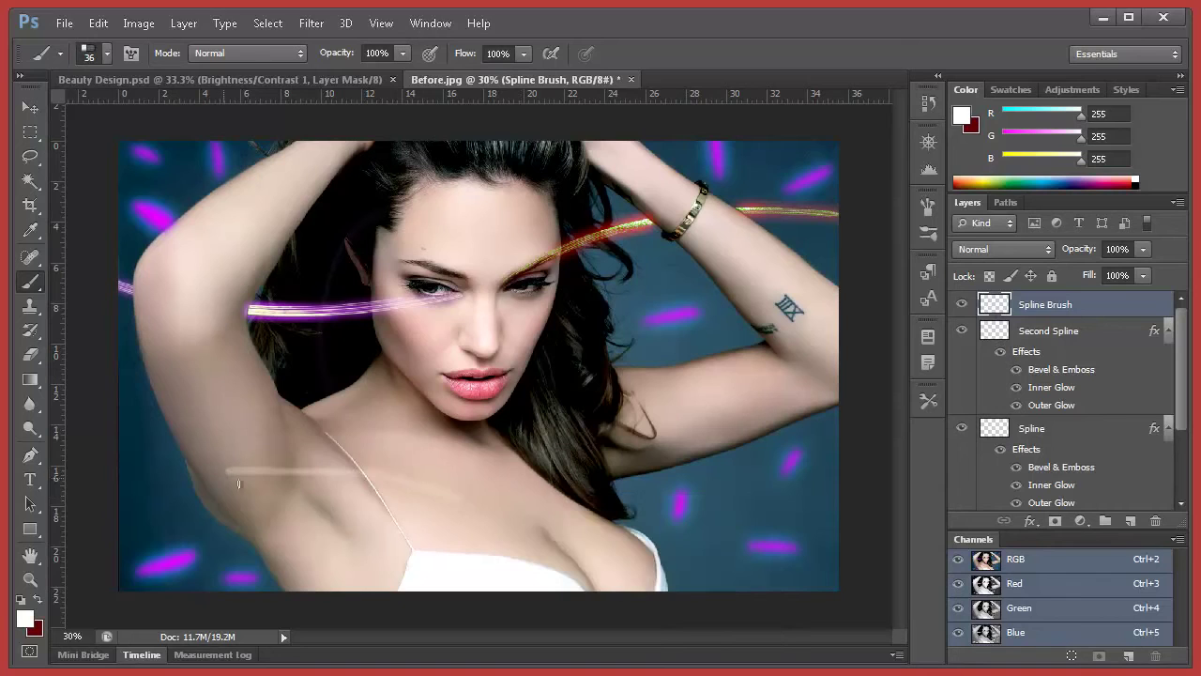
{"action": "key", "text": "ctrl+z"}
{"action": "right_click", "coordinate": [469, 488]}
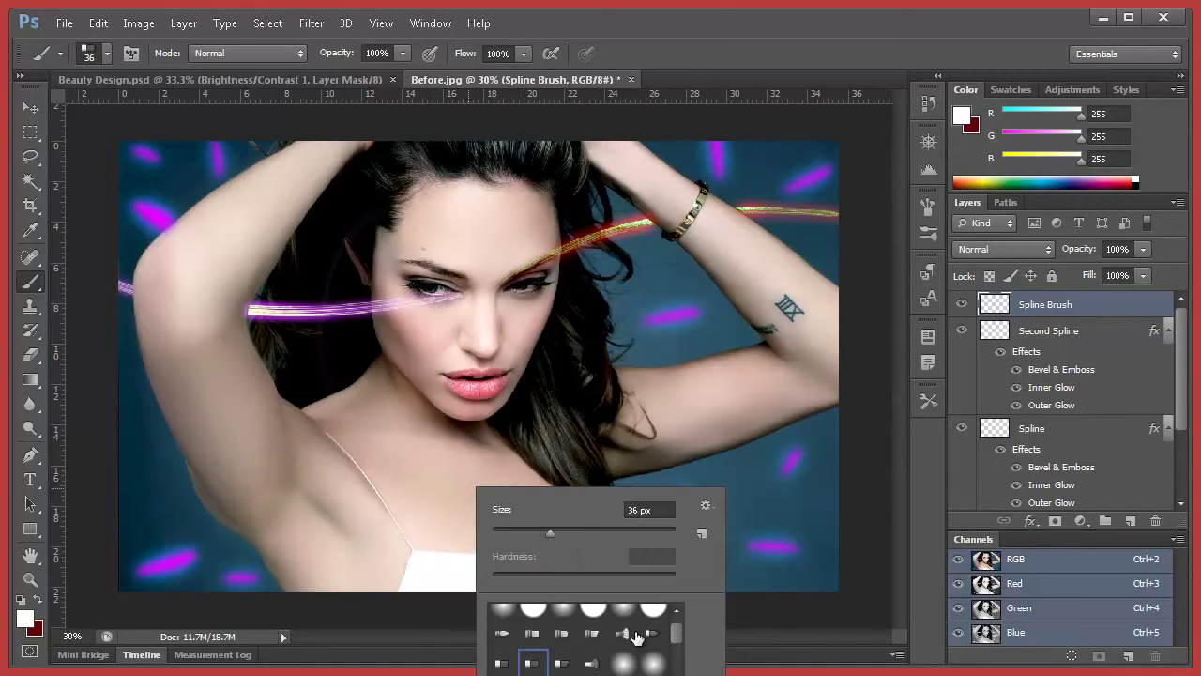
{"action": "left_click", "coordinate": [592, 635]}
{"action": "left_click_drag", "start_coordinate": [484, 447], "coordinate": [229, 467]}
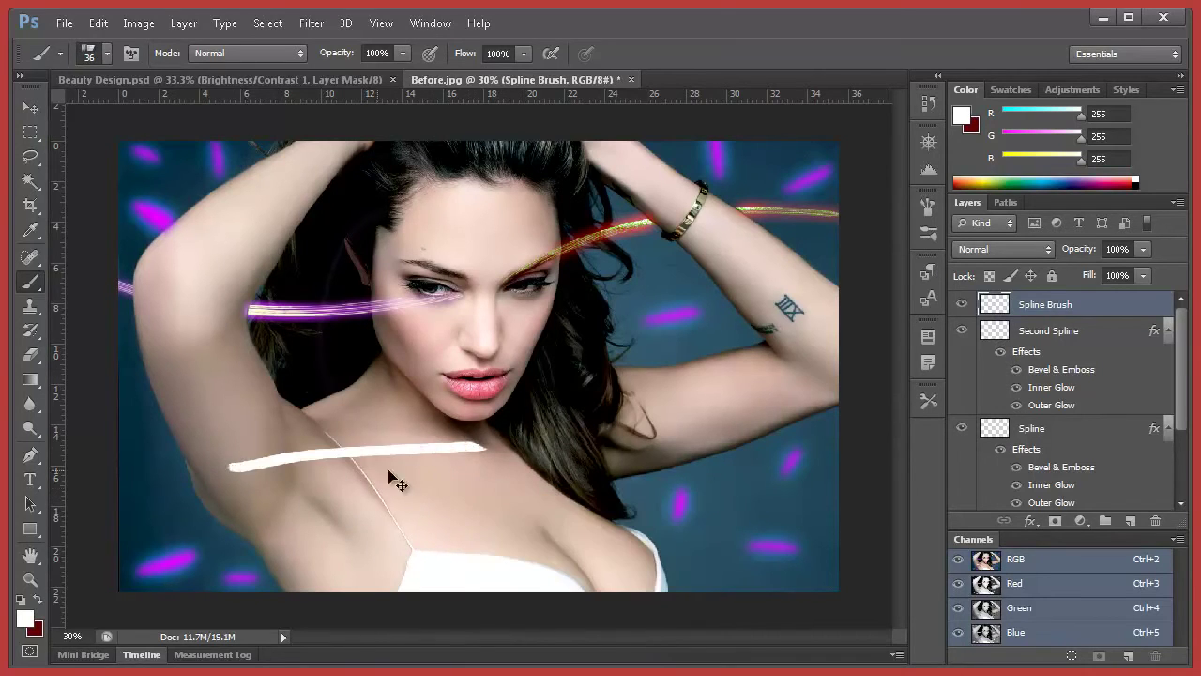
{"action": "key", "text": "ctrl+z"}
- Choose a bristle tip that paints thin parallel streaks at 36 px, testing it with one undone stroke across the chest
{"action": "right_click", "coordinate": [498, 494]}
{"action": "left_click", "coordinate": [591, 646]}
{"action": "left_click_drag", "start_coordinate": [461, 505], "coordinate": [301, 454]}
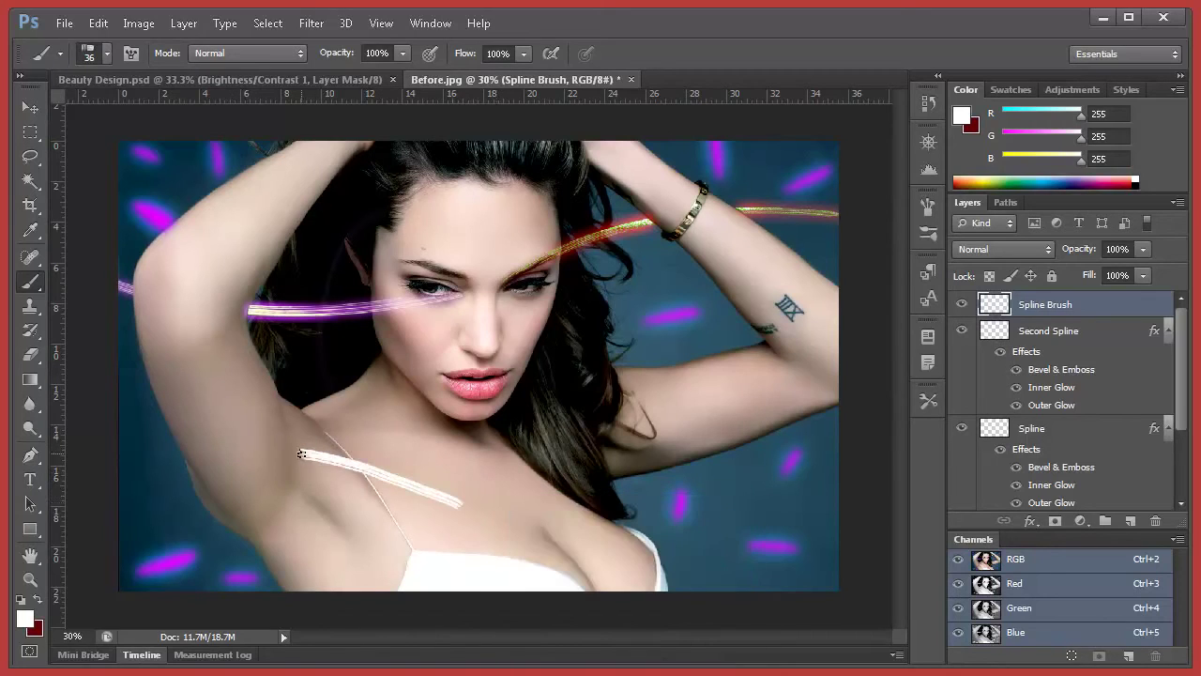
{"action": "key", "text": "ctrl+z"}
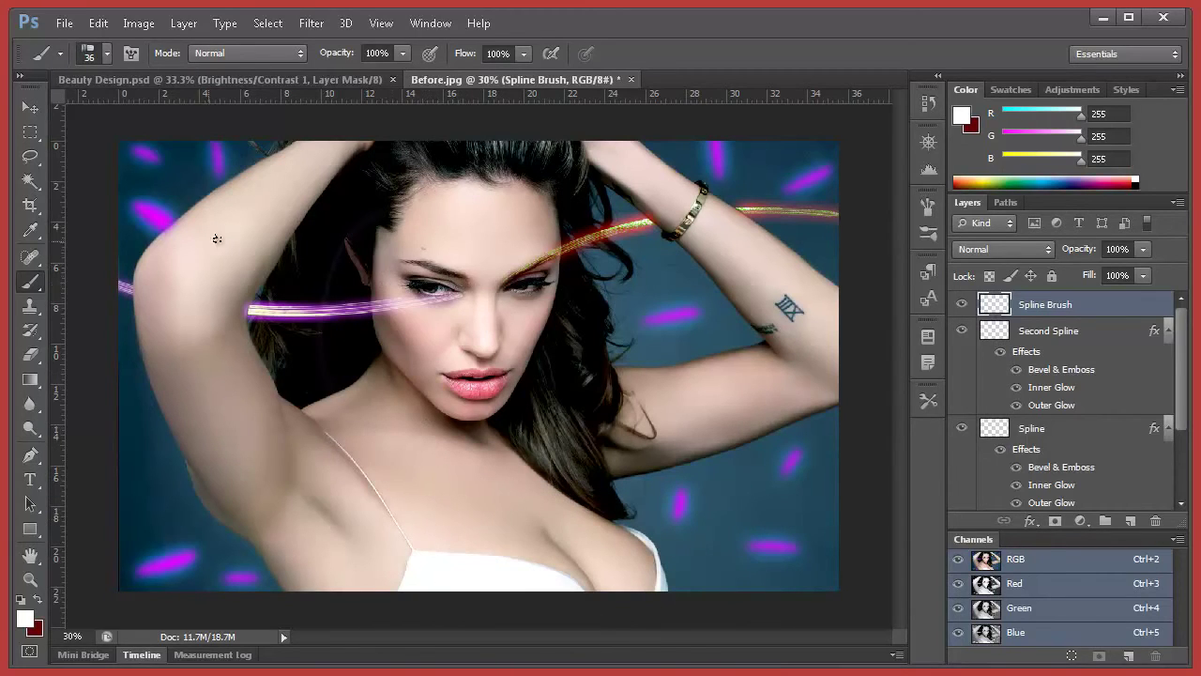
- Try freehand brush strokes from between the eyes across the raised arm to the image's top edge, undoing each one
{"action": "mouse_move", "coordinate": [451, 273]}
{"action": "left_mouse_down"}
{"action": "mouse_move", "coordinate": [302, 180]}
{"action": "mouse_move", "coordinate": [203, 141]}
{"action": "left_mouse_up"}
{"action": "key", "text": "ctrl+z"}
{"action": "left_click_drag", "start_coordinate": [463, 281], "coordinate": [169, 142]}
{"action": "key", "text": "ctrl+z"}
- Draw a curved Pen path from between the eyebrows over the raised arm to just beyond the image's left edge
{"action": "left_click", "coordinate": [30, 455]}
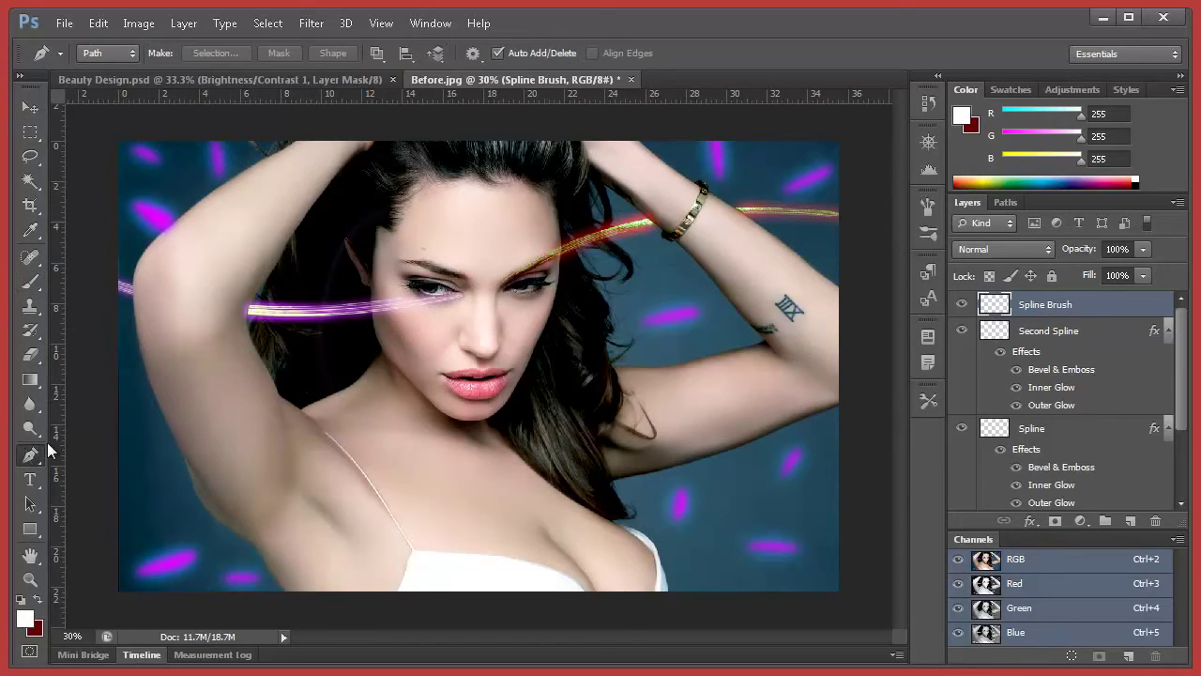
{"action": "left_click", "coordinate": [468, 276]}
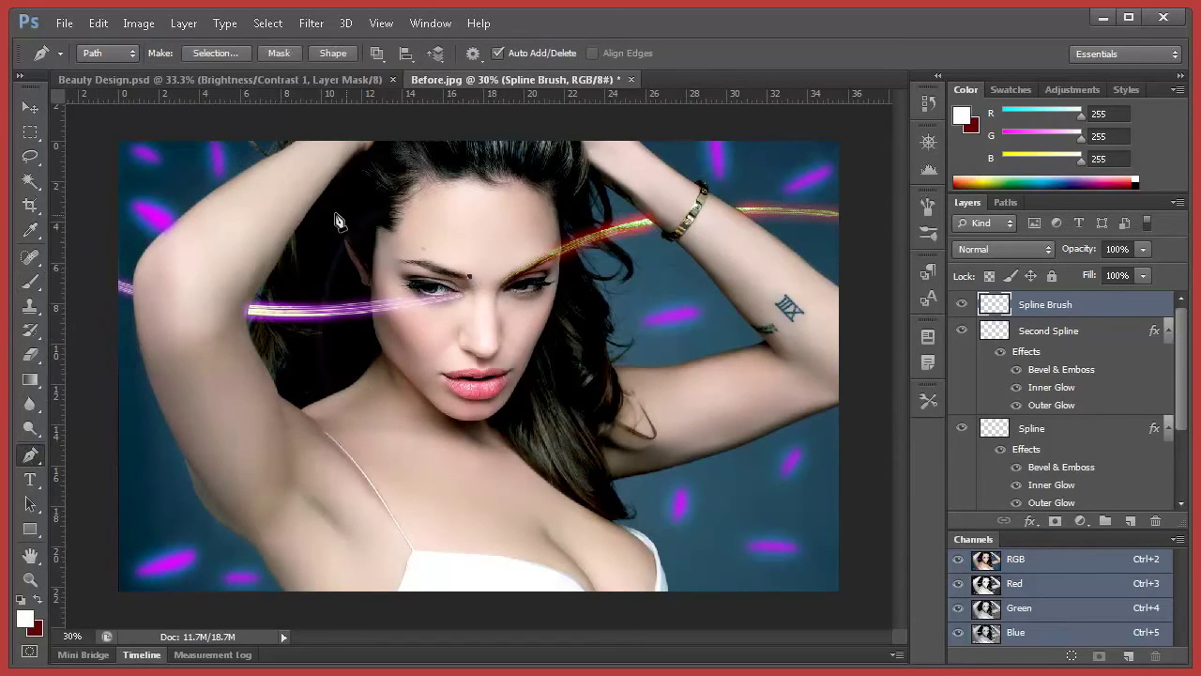
{"action": "left_click_drag", "start_coordinate": [103, 165], "coordinate": [60, 171]}
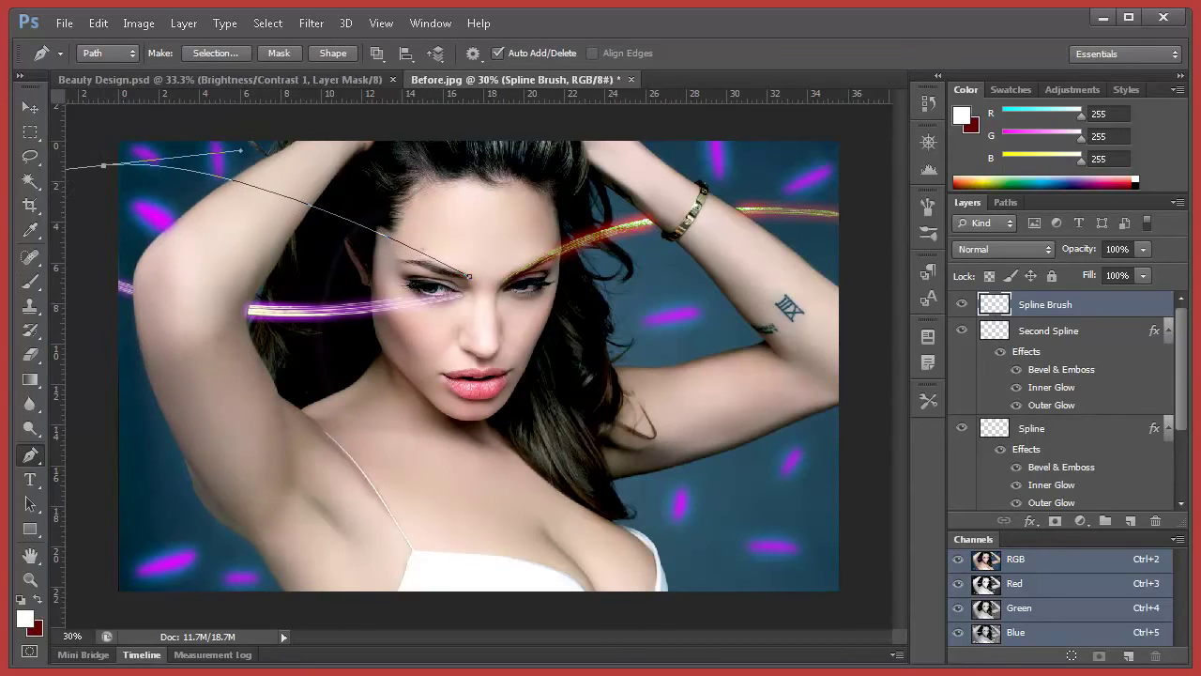
- Stroke the path with the Brush and Simulate Pressure enabled, and delete the path
{"action": "right_click", "coordinate": [394, 242]}
{"action": "left_click", "coordinate": [441, 372]}
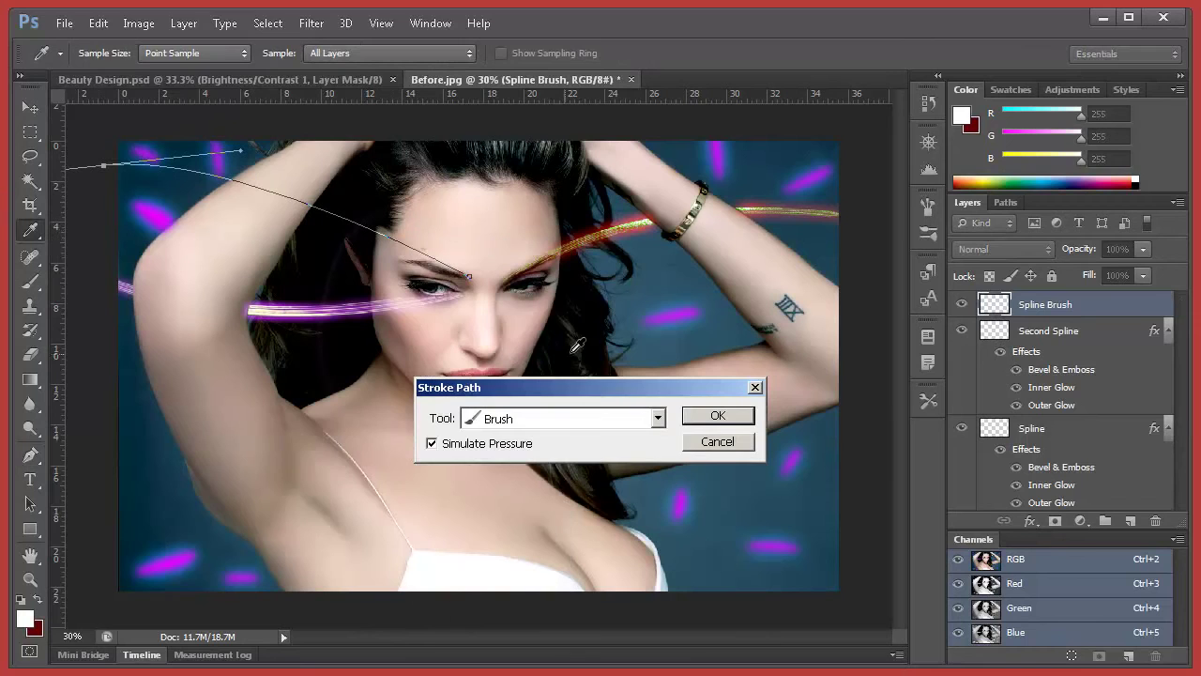
{"action": "left_click", "coordinate": [715, 417]}
{"action": "right_click", "coordinate": [448, 269]}
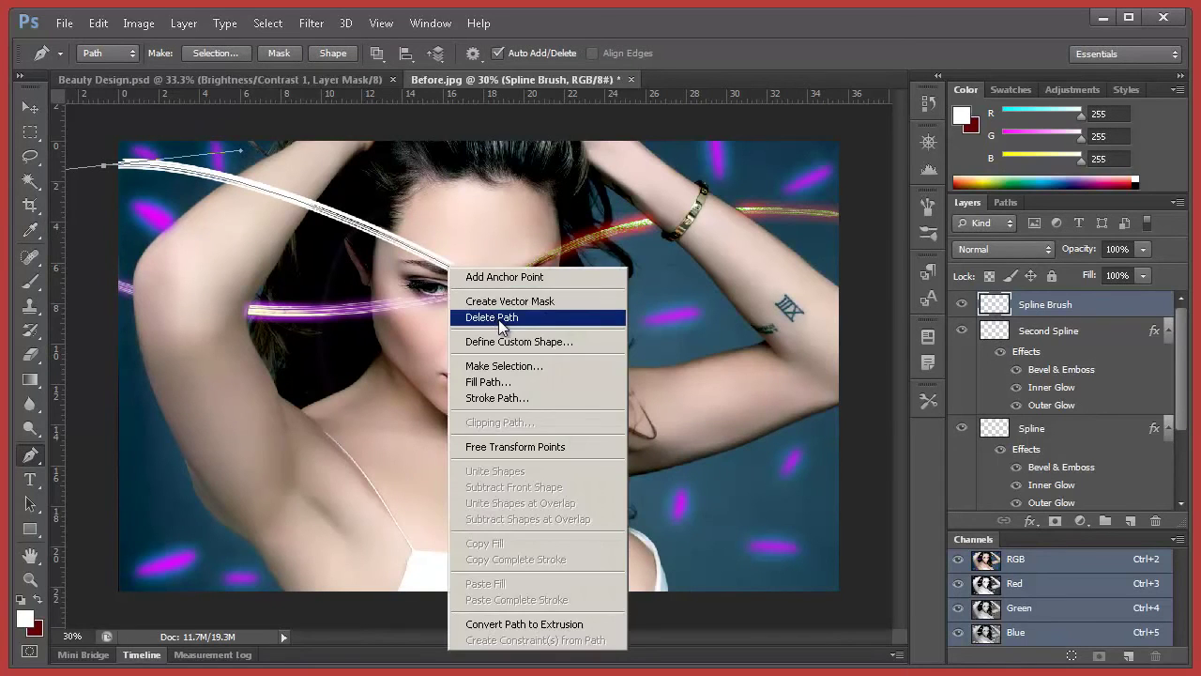
{"action": "left_click", "coordinate": [498, 319]}
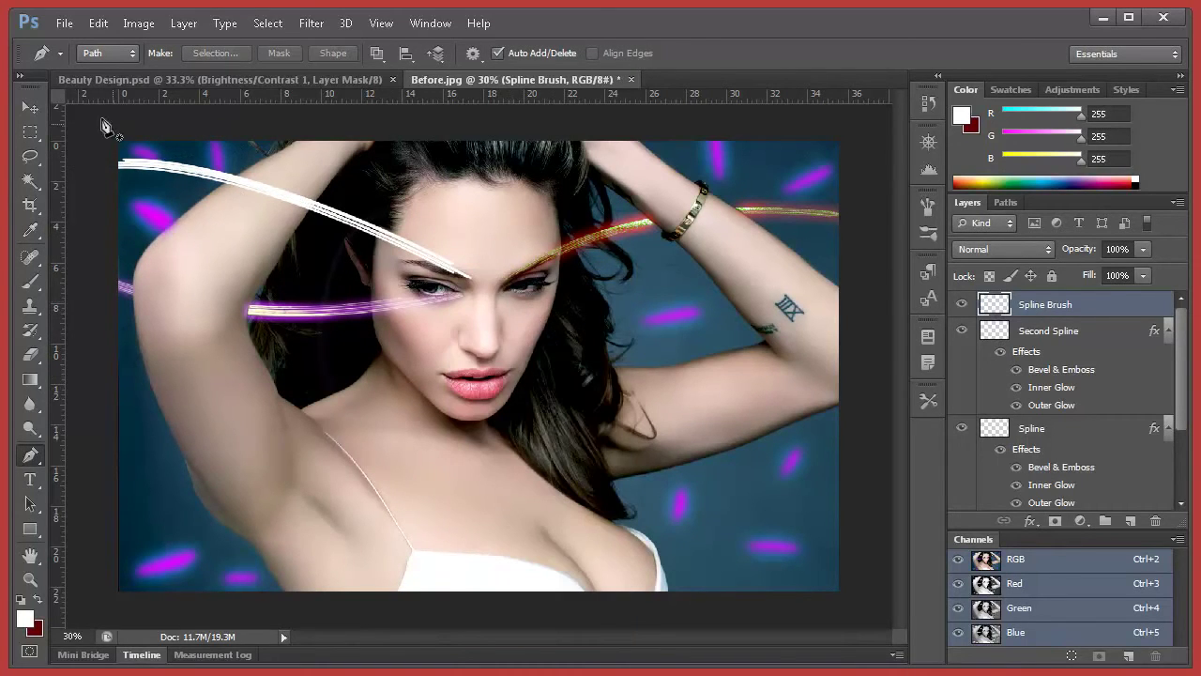
- Shift the white line slightly downward over the eyebrow and rotate it by -2.32 degrees
{"action": "left_click", "coordinate": [30, 107]}
{"action": "left_click_drag", "start_coordinate": [394, 246], "coordinate": [424, 261]}
{"action": "key", "text": "ctrl+t"}
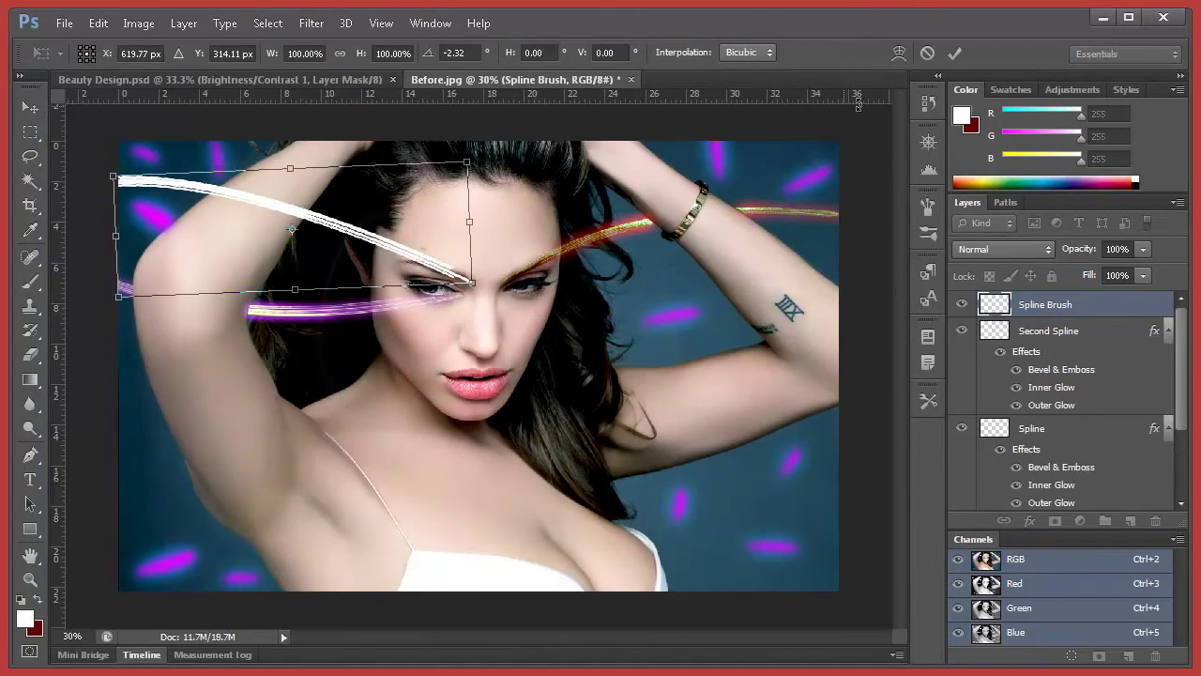
{"action": "left_click", "coordinate": [954, 54]}
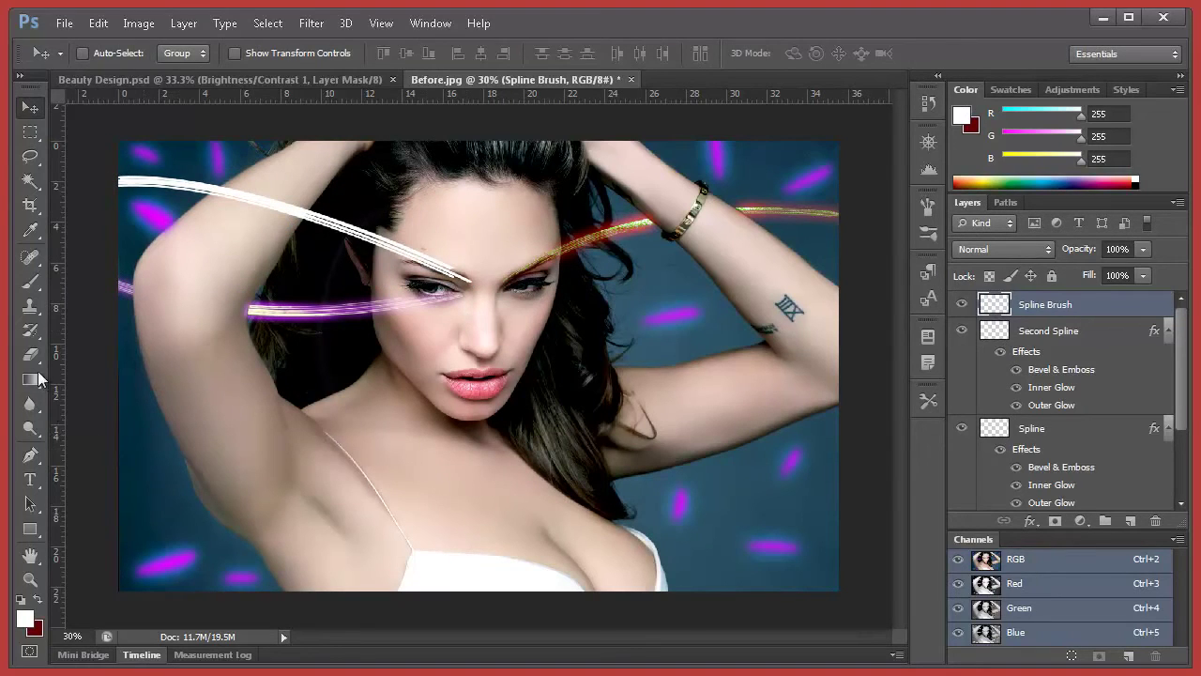
- Check the line layout around the face in the Beauty Design.psd reference and return to Before.jpg with the Pen tool ready
{"action": "left_click", "coordinate": [30, 455]}
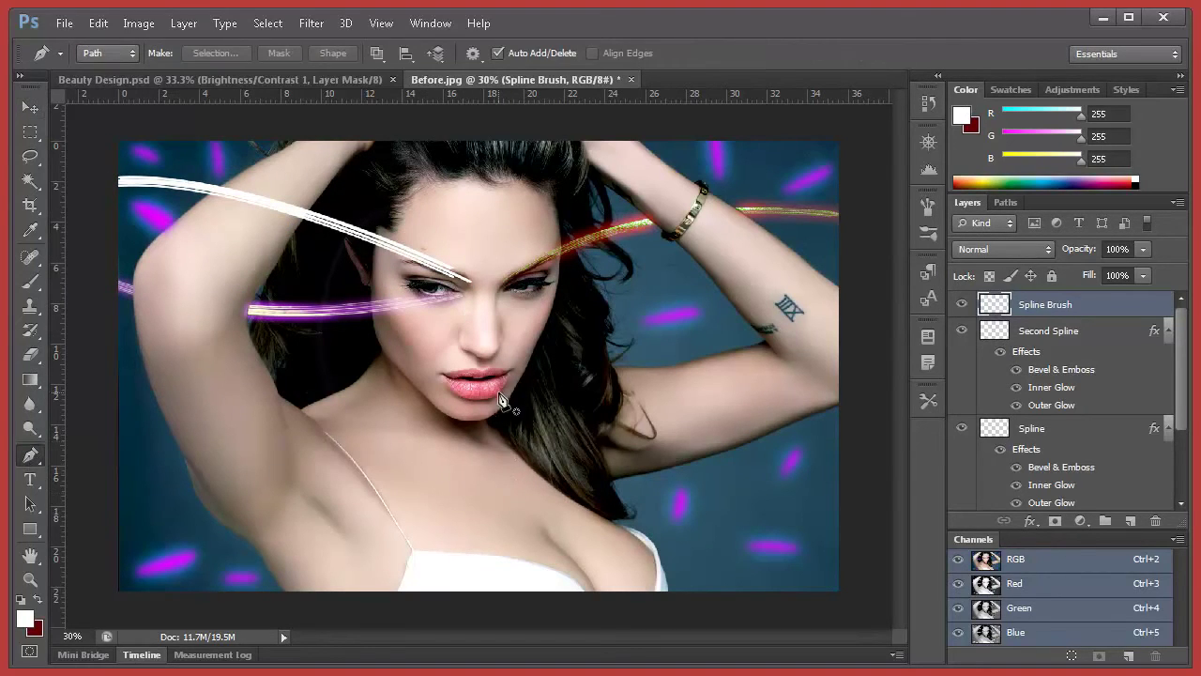
{"action": "left_click", "coordinate": [237, 81]}
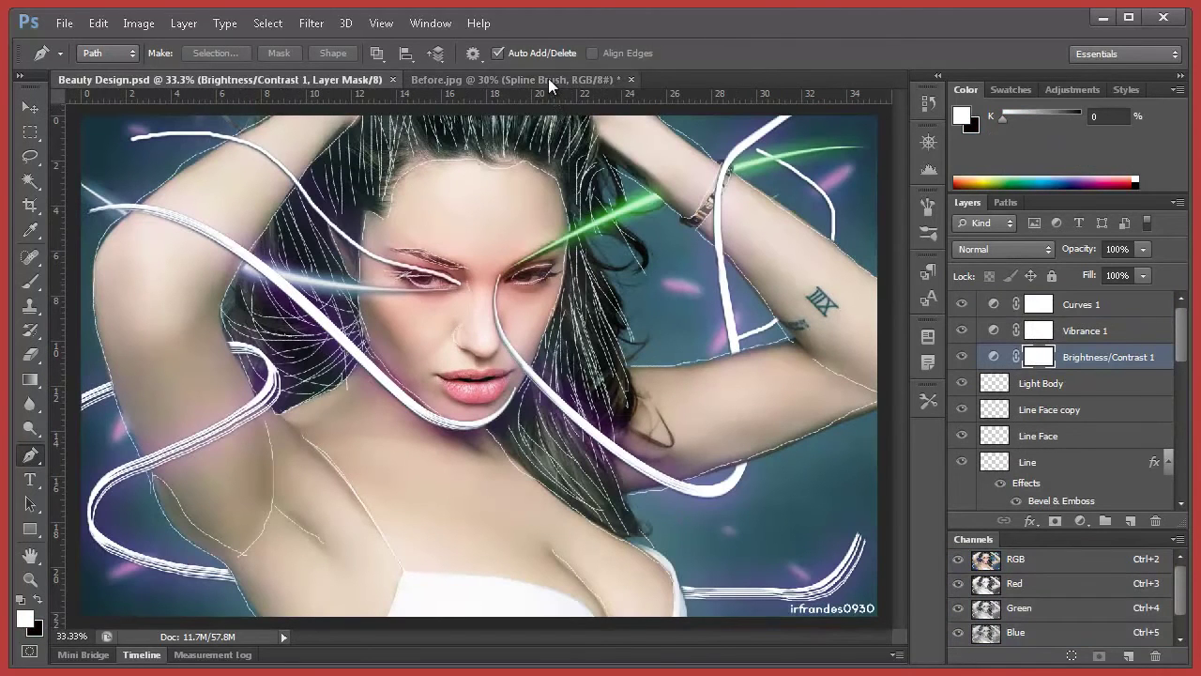
{"action": "left_click", "coordinate": [552, 85]}
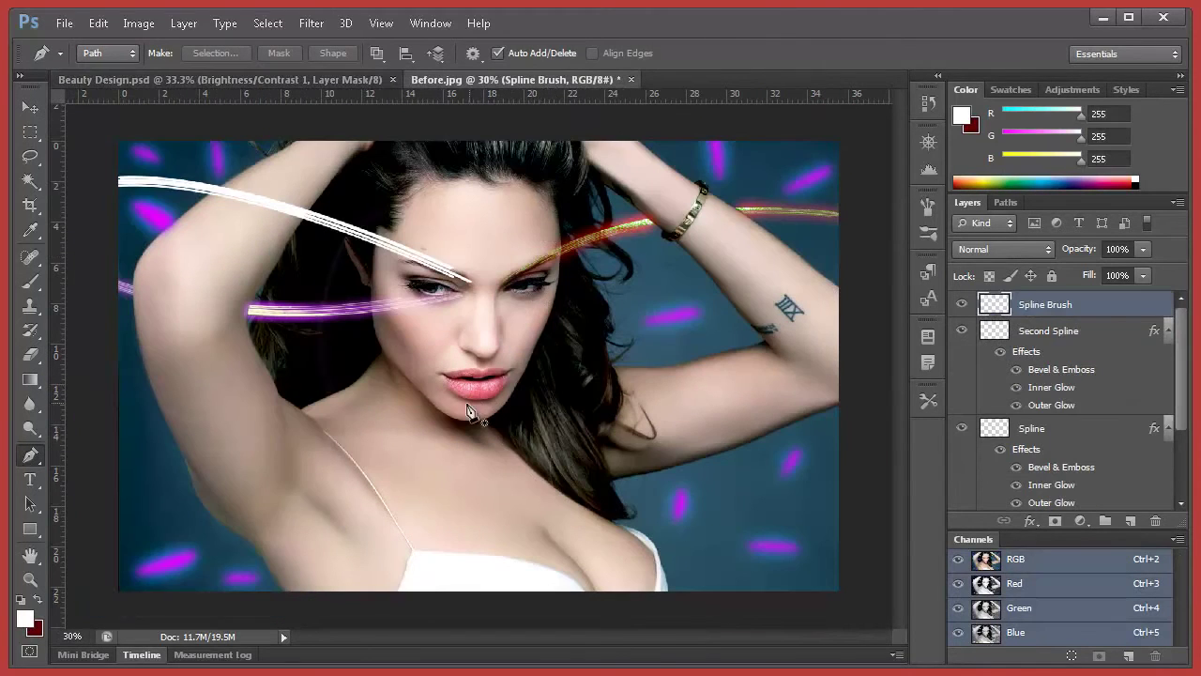
{"action": "left_click", "coordinate": [419, 394]}
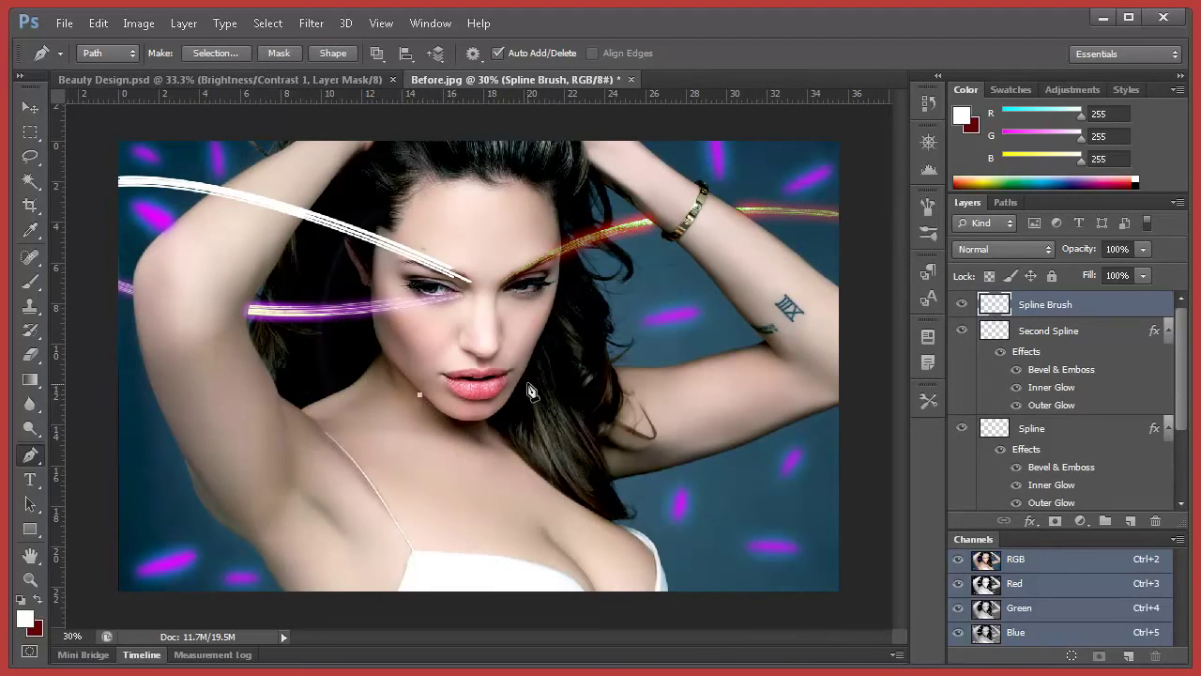
{"action": "left_click_drag", "start_coordinate": [749, 157], "coordinate": [591, 401]}
{"action": "key", "text": "Delete"}
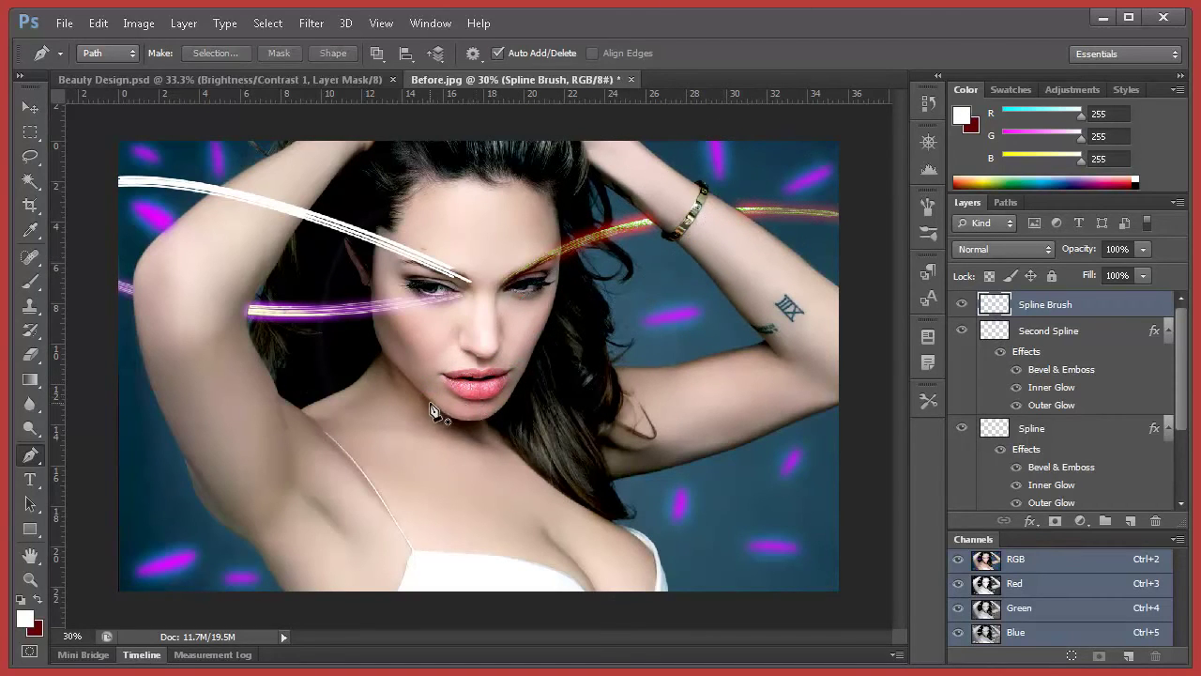
- Draw a Pen path curving under the chin, up through the hair and over the forearm, past the image's upper-right corner
{"action": "left_click_drag", "start_coordinate": [431, 404], "coordinate": [433, 411]}
{"action": "left_click_drag", "start_coordinate": [516, 385], "coordinate": [559, 317]}
{"action": "left_click_drag", "start_coordinate": [757, 142], "coordinate": [873, 141]}
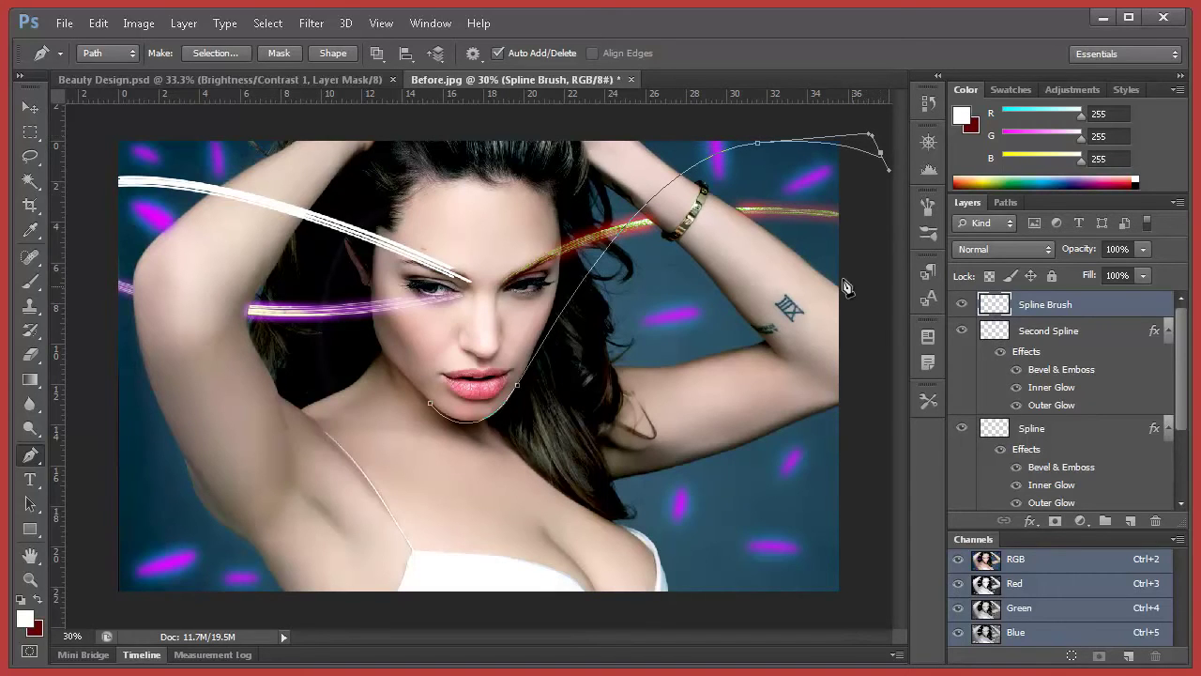
- Stroke the chin-to-corner path with the Brush and Simulate Pressure enabled, and delete the path
{"action": "right_click", "coordinate": [605, 260]}
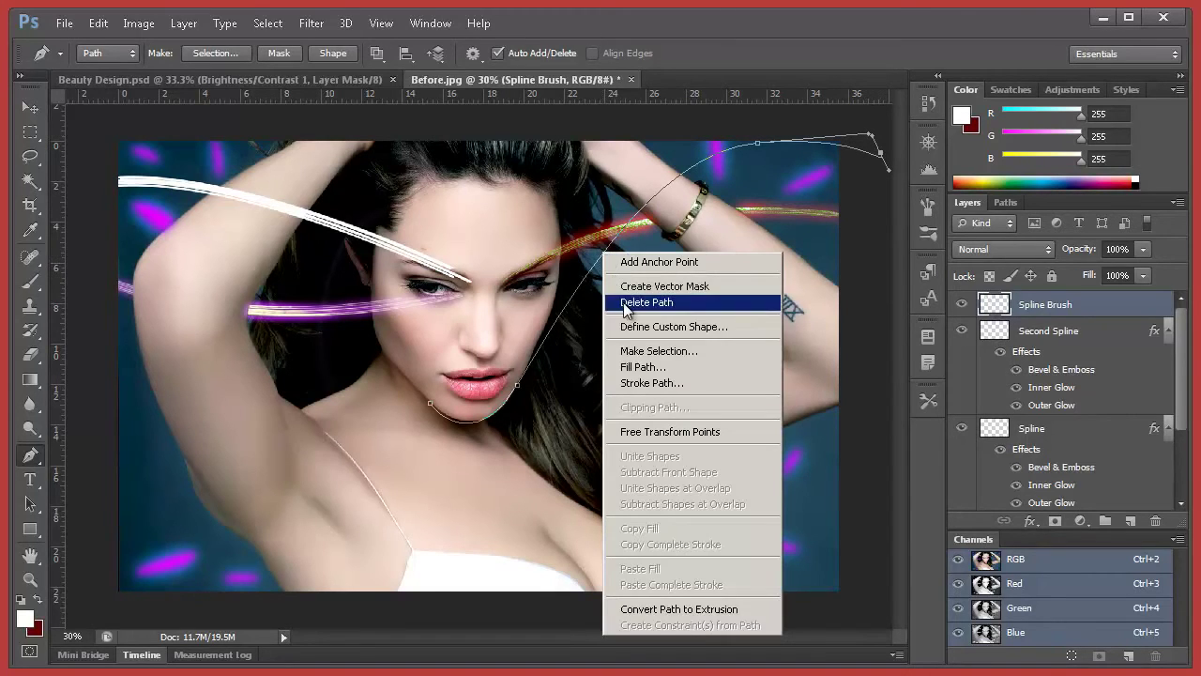
{"action": "left_click", "coordinate": [646, 383]}
{"action": "left_click", "coordinate": [715, 416]}
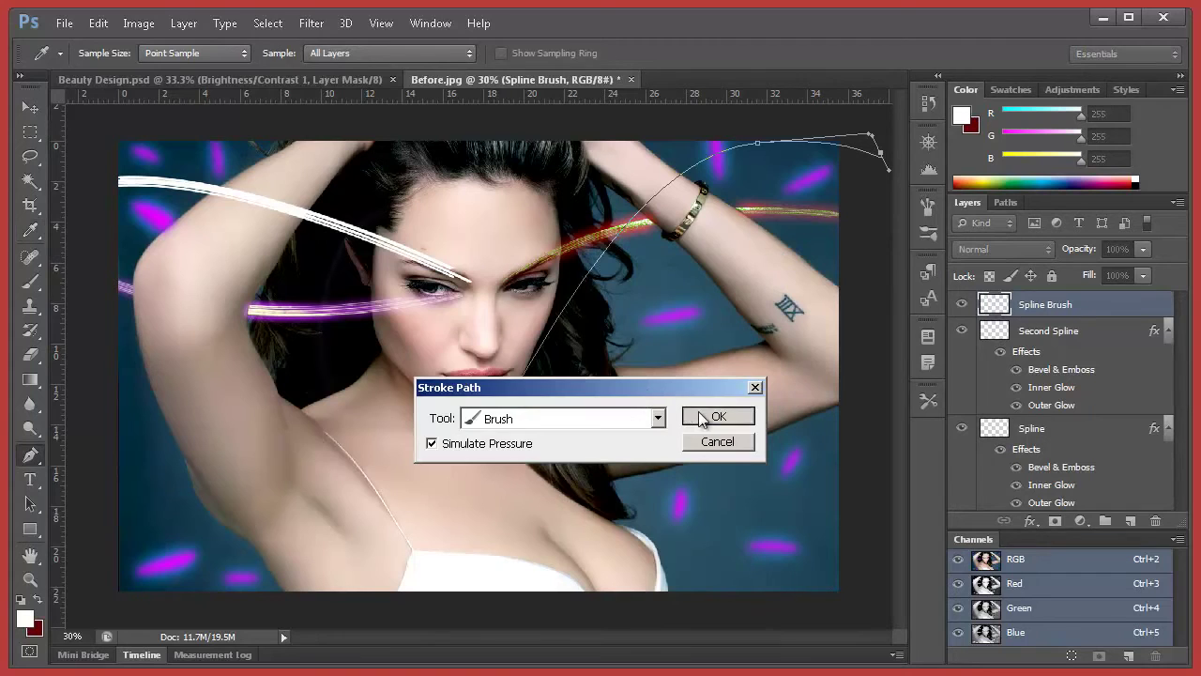
{"action": "right_click", "coordinate": [587, 272]}
{"action": "left_click", "coordinate": [624, 322]}
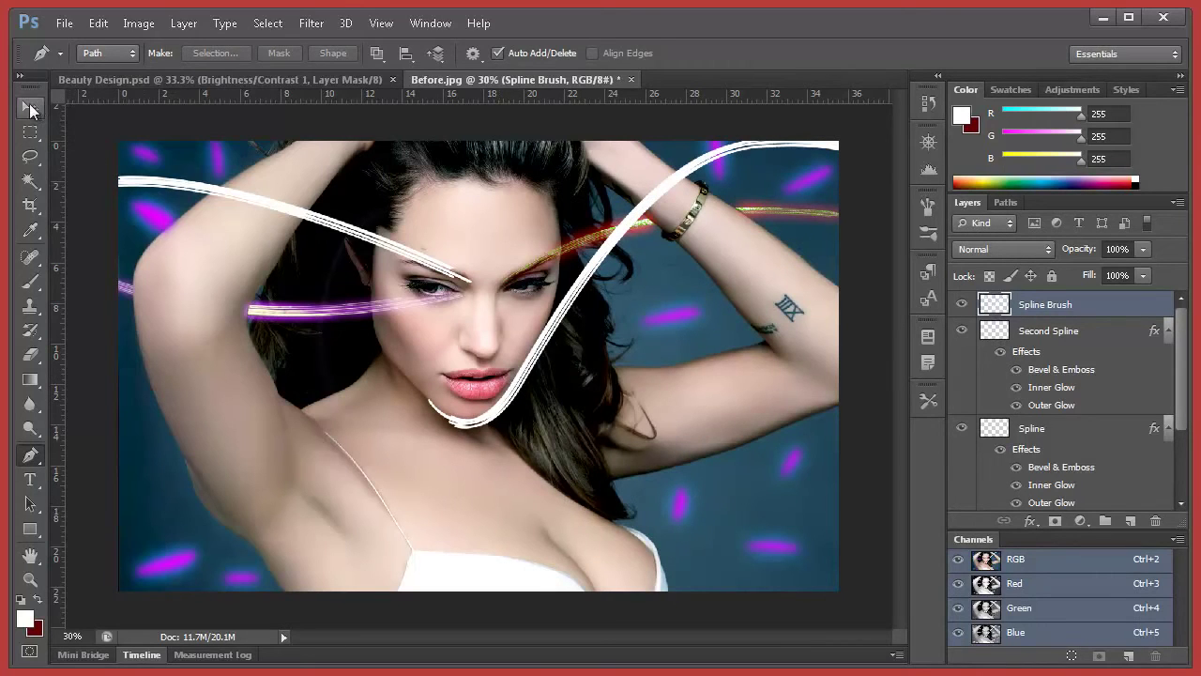
- Lasso around the white chin-to-corner line and copy it from Spline Brush onto its own layer
{"action": "left_click", "coordinate": [31, 109]}
{"action": "left_click", "coordinate": [31, 132]}
{"action": "left_click", "coordinate": [31, 156]}
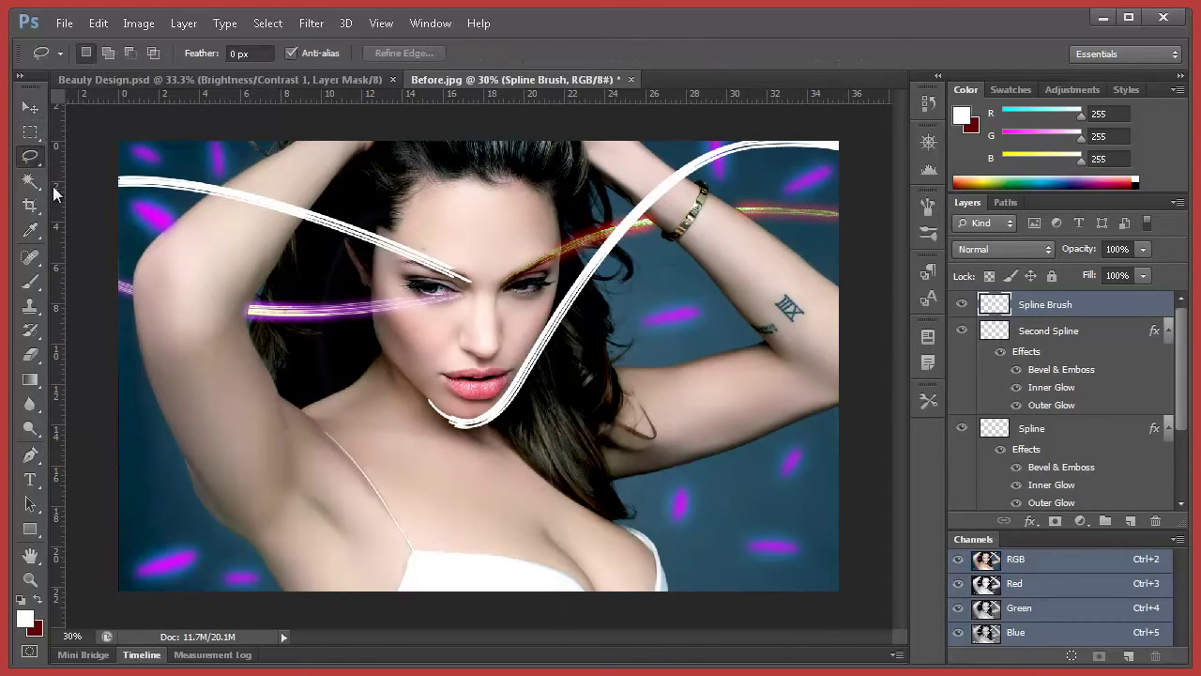
{"action": "mouse_move", "coordinate": [429, 385]}
{"action": "left_mouse_down"}
{"action": "mouse_move", "coordinate": [500, 324]}
{"action": "mouse_move", "coordinate": [595, 181]}
{"action": "mouse_move", "coordinate": [709, 119]}
{"action": "mouse_move", "coordinate": [817, 120]}
{"action": "mouse_move", "coordinate": [866, 145]}
{"action": "mouse_move", "coordinate": [881, 316]}
{"action": "mouse_move", "coordinate": [823, 405]}
{"action": "mouse_move", "coordinate": [545, 469]}
{"action": "mouse_move", "coordinate": [431, 451]}
{"action": "mouse_move", "coordinate": [417, 394]}
{"action": "left_mouse_up"}
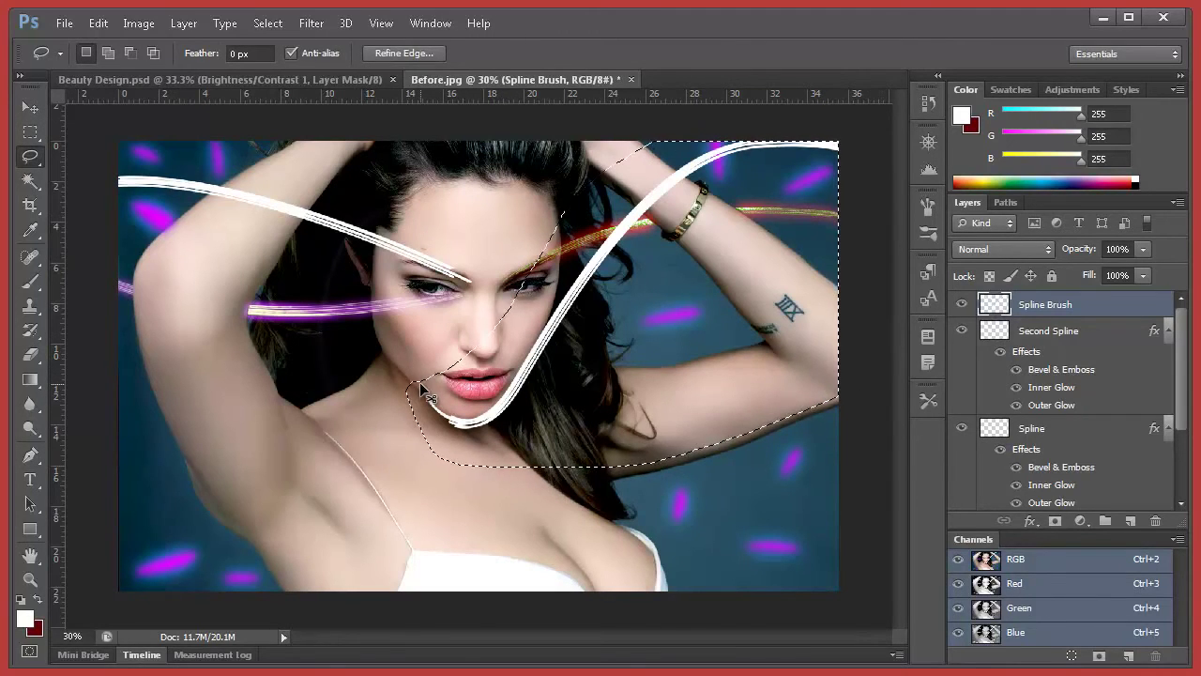
{"action": "key", "text": "ctrl+j"}
{"action": "left_click", "coordinate": [30, 107]}
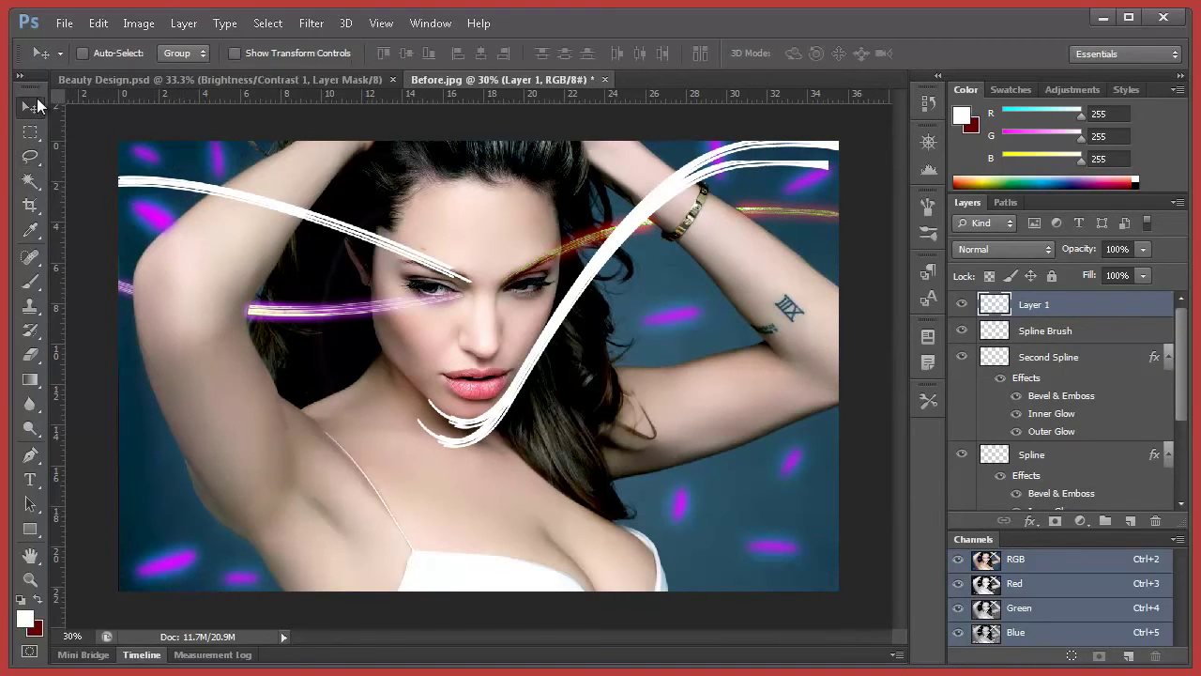
{"action": "mouse_move", "coordinate": [563, 286]}
{"action": "left_mouse_down"}
{"action": "mouse_move", "coordinate": [643, 269]}
{"action": "mouse_move", "coordinate": [657, 286]}
{"action": "left_mouse_up"}
- Erase the original chin-to-corner line from the Spline Brush layer and hide Layer 1
{"action": "left_click", "coordinate": [1079, 332]}
{"action": "left_click", "coordinate": [30, 354]}
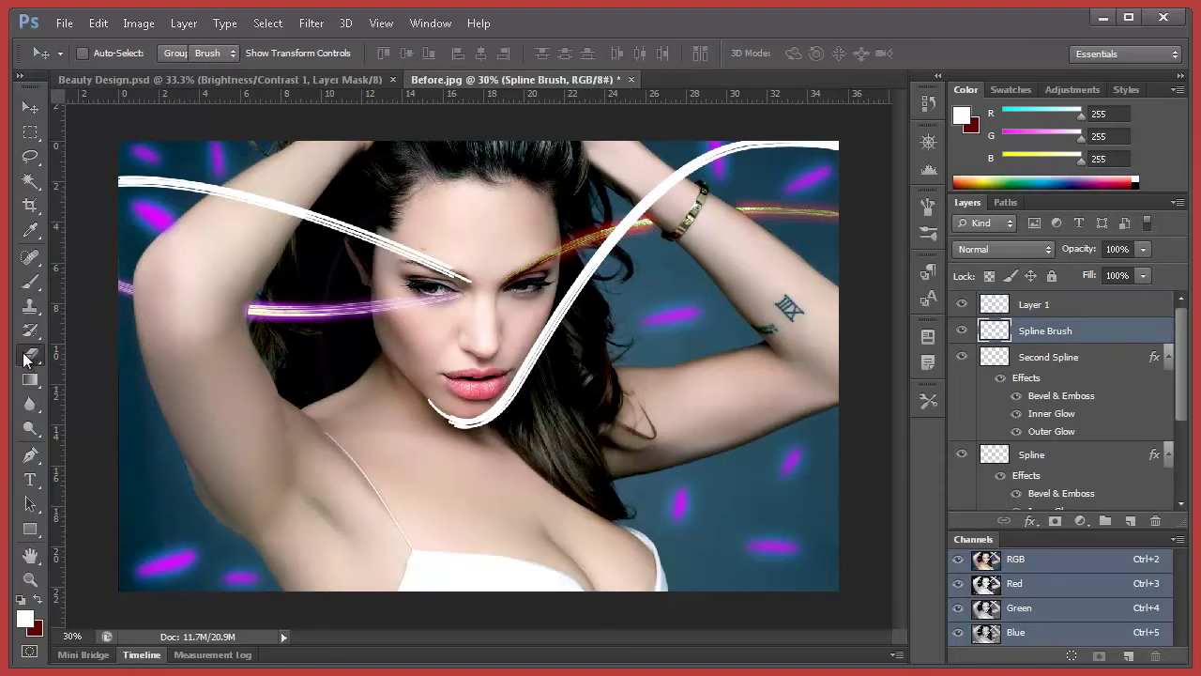
{"action": "mouse_move", "coordinate": [444, 406]}
{"action": "left_mouse_down"}
{"action": "mouse_move", "coordinate": [436, 411]}
{"action": "mouse_move", "coordinate": [488, 413]}
{"action": "mouse_move", "coordinate": [667, 183]}
{"action": "mouse_move", "coordinate": [850, 140]}
{"action": "left_mouse_up"}
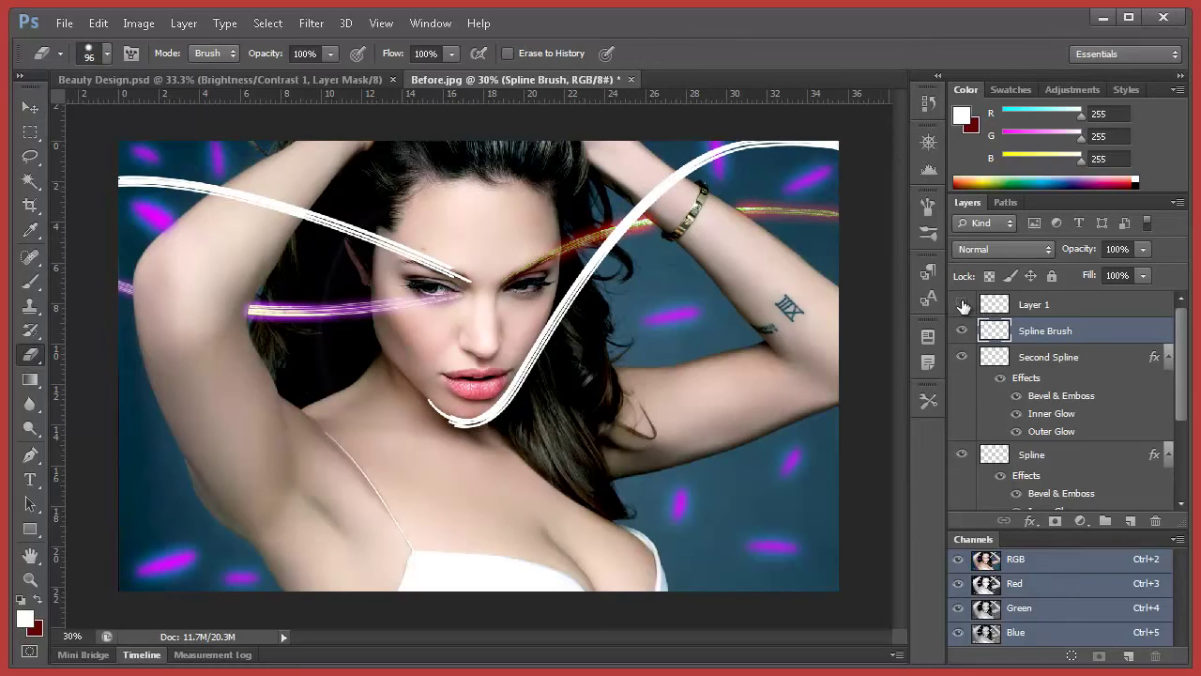
{"action": "left_click", "coordinate": [962, 304]}
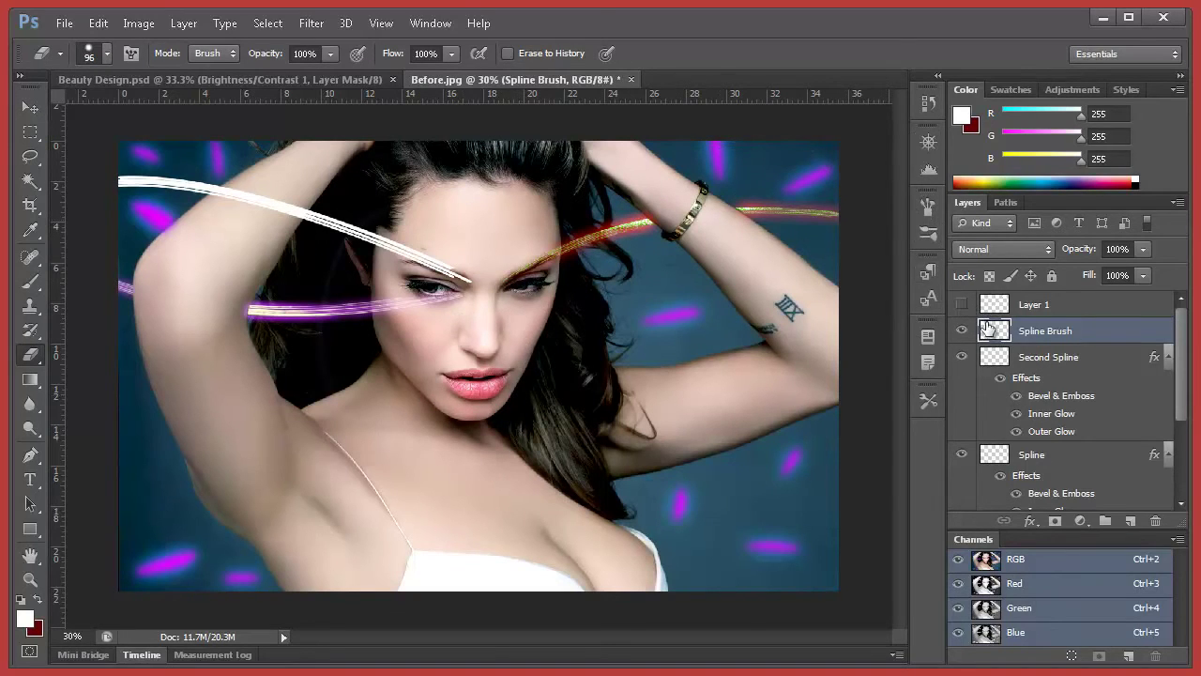
- Rename Layer 1 as Spline Brush2
{"action": "double_click", "coordinate": [1036, 307]}
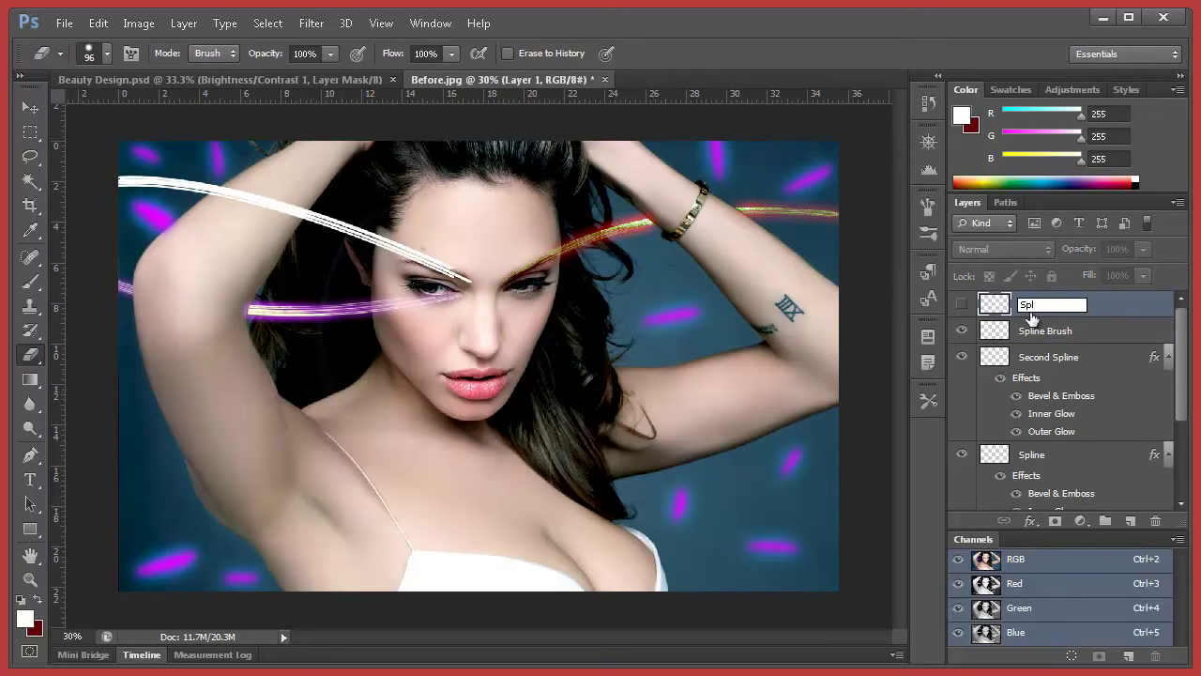
{"action": "type", "text": "Spline Brush2"}
{"action": "key", "text": "Return"}
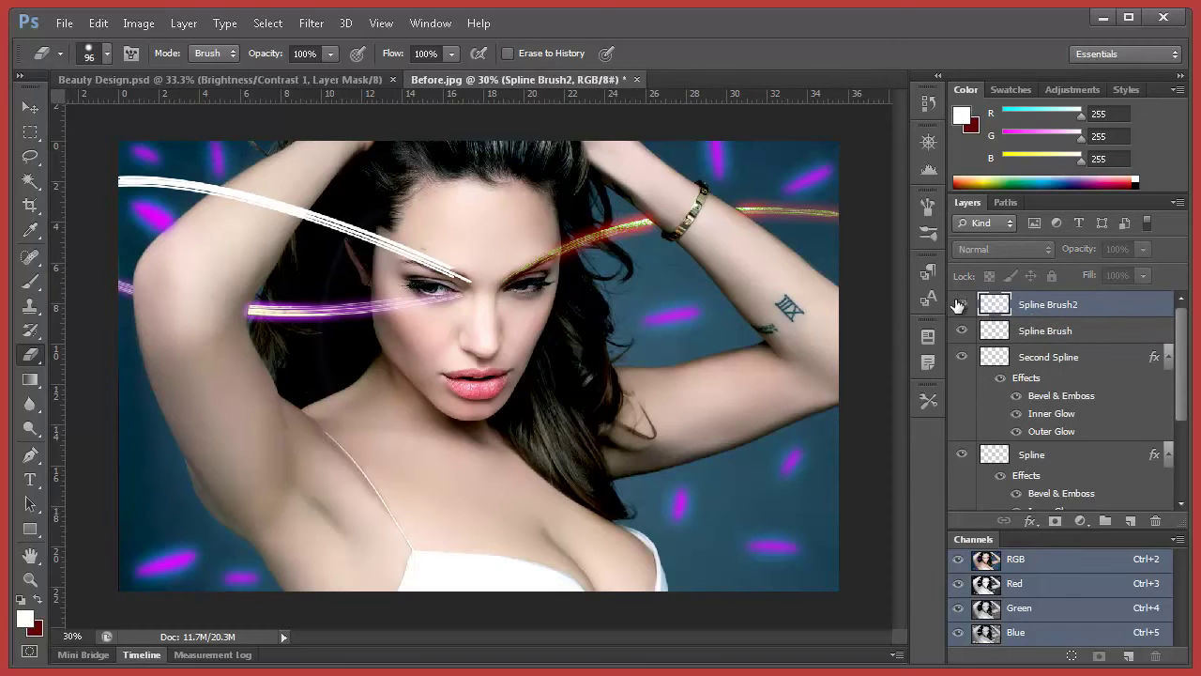
- Show Spline Brush2, nudge its line rightward, and distort it to 98.19% width and 101.90% height with a -0.93 degree rotation
{"action": "left_click", "coordinate": [960, 304]}
{"action": "key", "text": "v"}
{"action": "left_click_drag", "start_coordinate": [541, 368], "coordinate": [554, 370]}
{"action": "key", "text": "ctrl+t"}
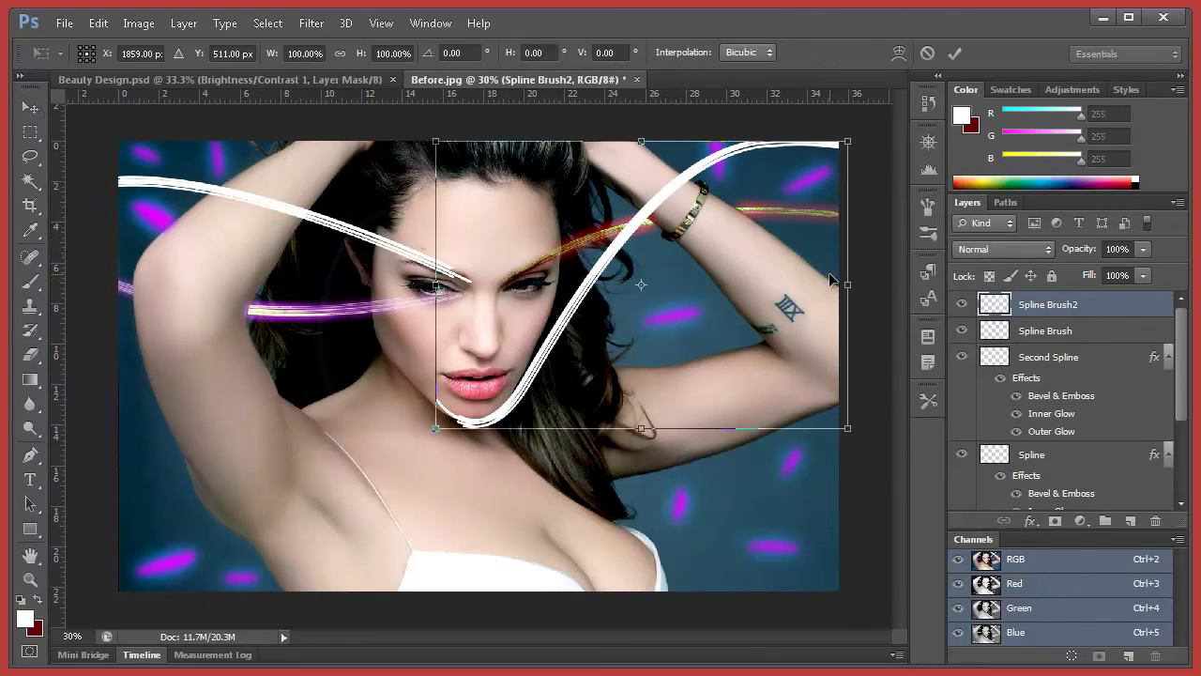
{"action": "left_click_drag", "start_coordinate": [850, 291], "coordinate": [836, 289]}
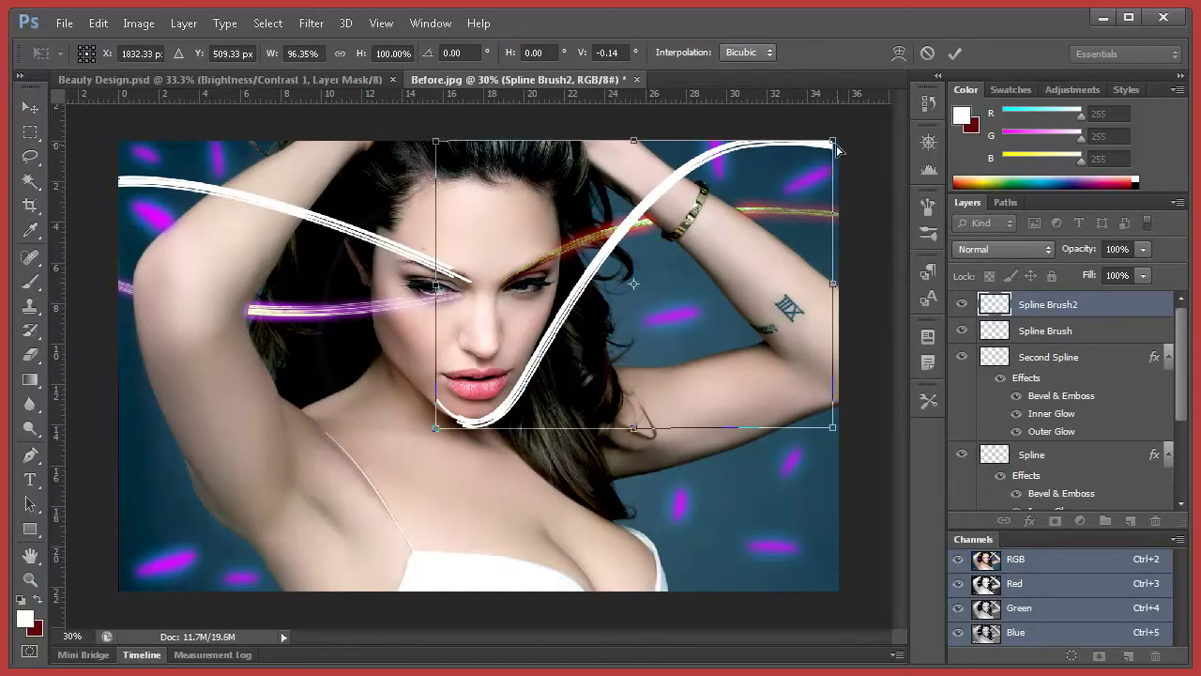
{"action": "left_click_drag", "start_coordinate": [834, 143], "coordinate": [842, 137]}
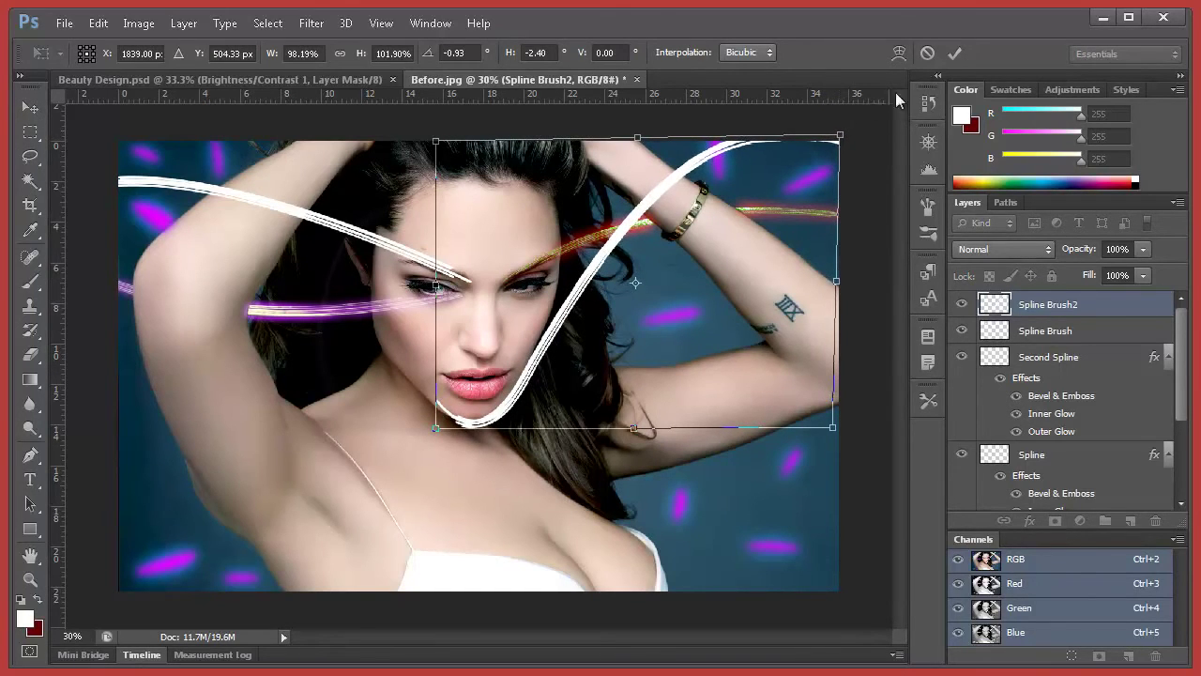
{"action": "left_click", "coordinate": [954, 53]}
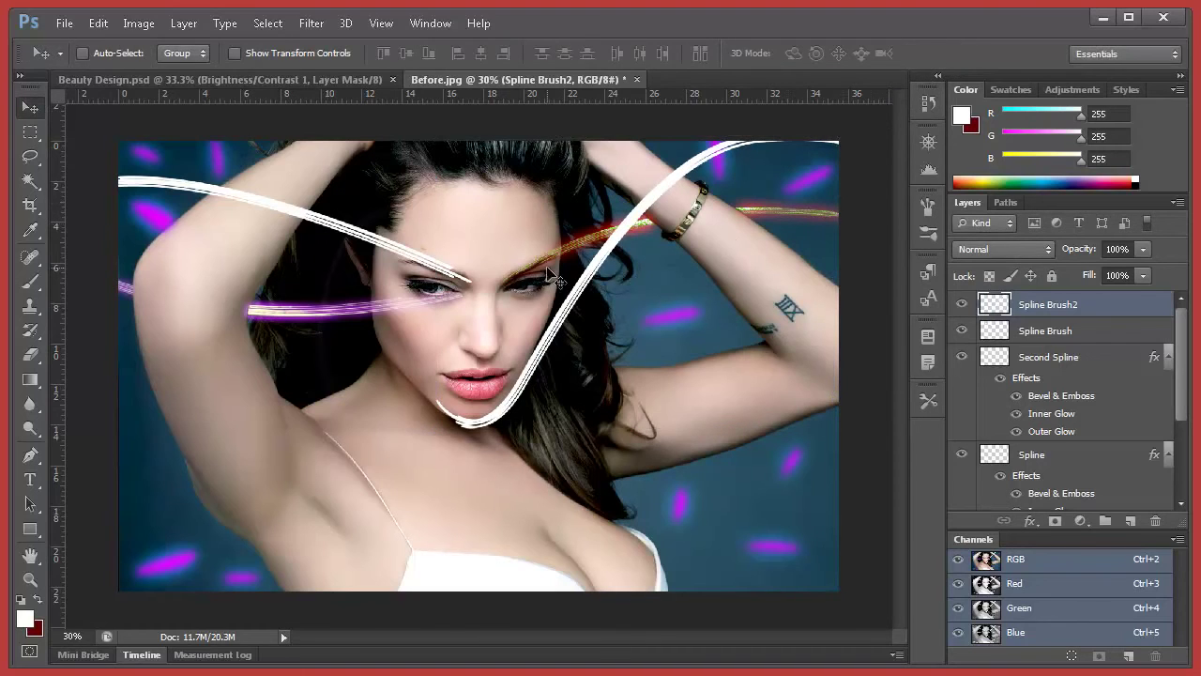
- Rename the Spline Brush layer as Spline Brush1 and select Spline Brush2
{"action": "double_click", "coordinate": [1056, 330]}
{"action": "key", "text": "Right"}
{"action": "type", "text": "1"}
{"action": "left_click", "coordinate": [1110, 315]}
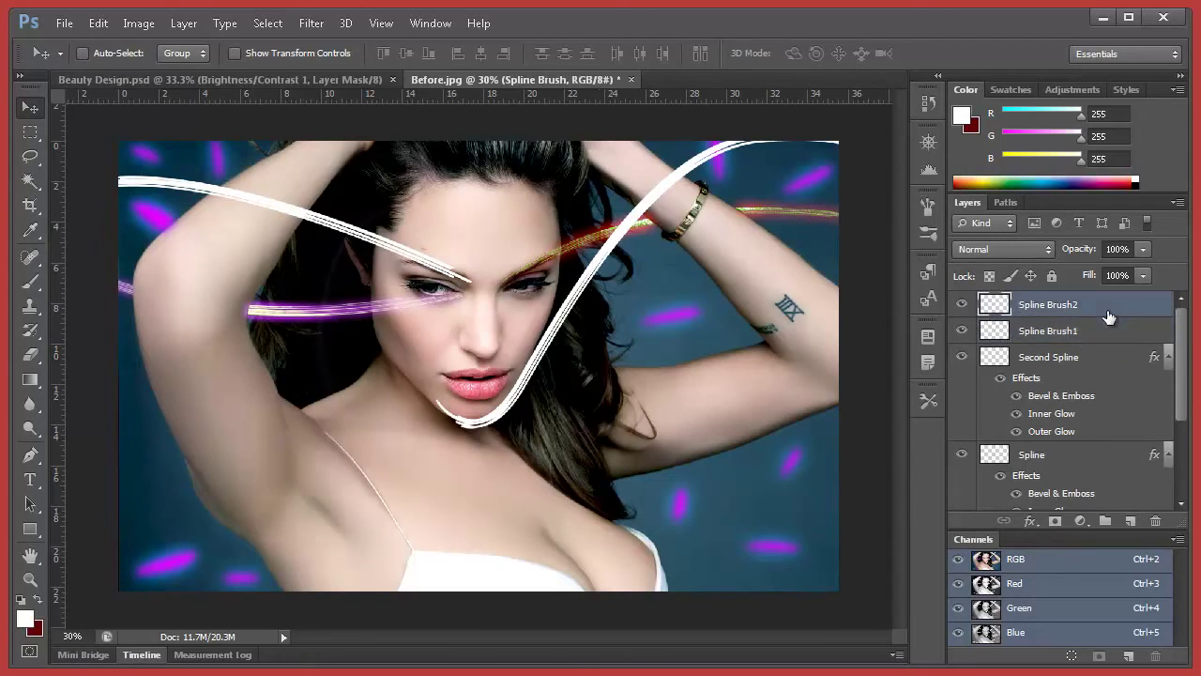
- Add a new layer above Spline Brush2 and name it Spline Brush3
{"action": "left_click", "coordinate": [1133, 519]}
{"action": "double_click", "coordinate": [1029, 306]}
{"action": "type", "text": "S"}
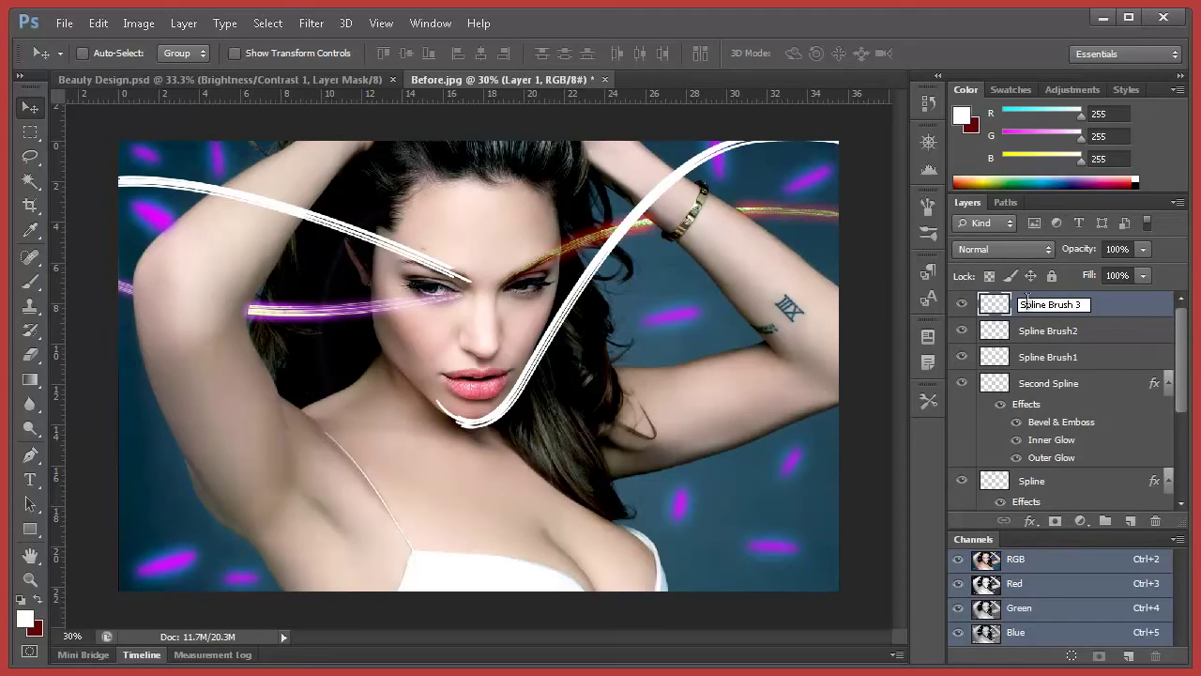
{"action": "type", "text": "pline Brush3"}
{"action": "key", "text": "Return"}
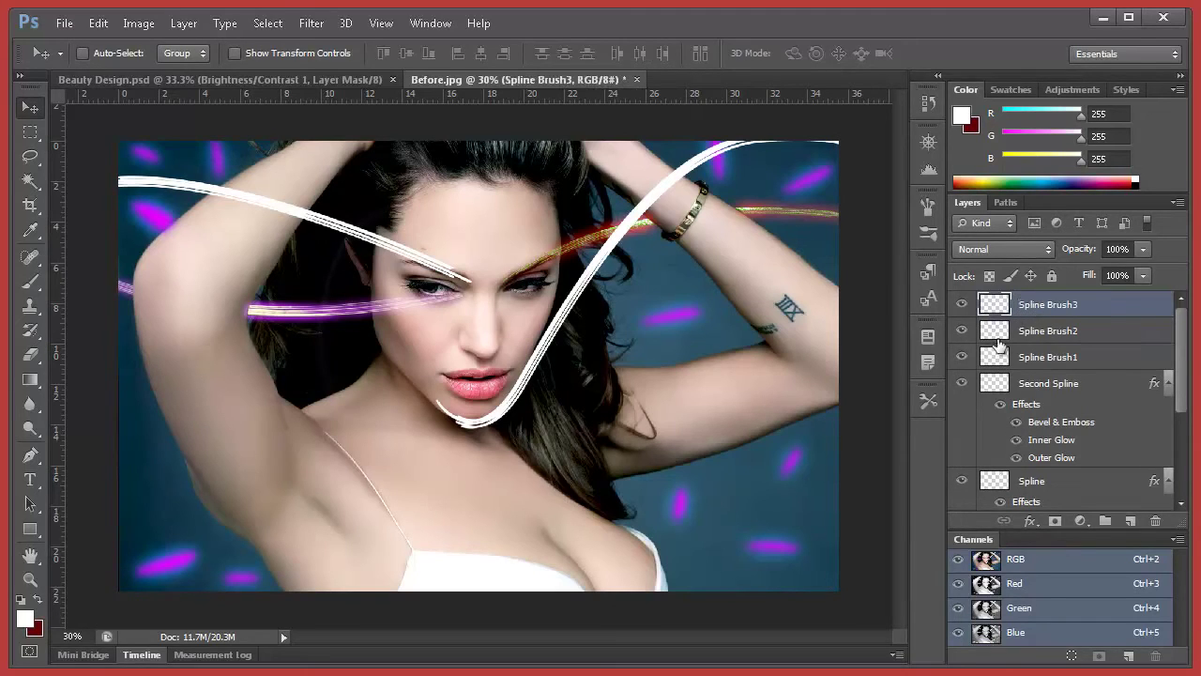
- Check Beauty Design.psd, return to Before.jpg, and draw an S-shaped Pen path looping around the raised arm and crossing the chest past the lower-right corner
{"action": "left_click", "coordinate": [30, 455]}
{"action": "left_click", "coordinate": [233, 80]}
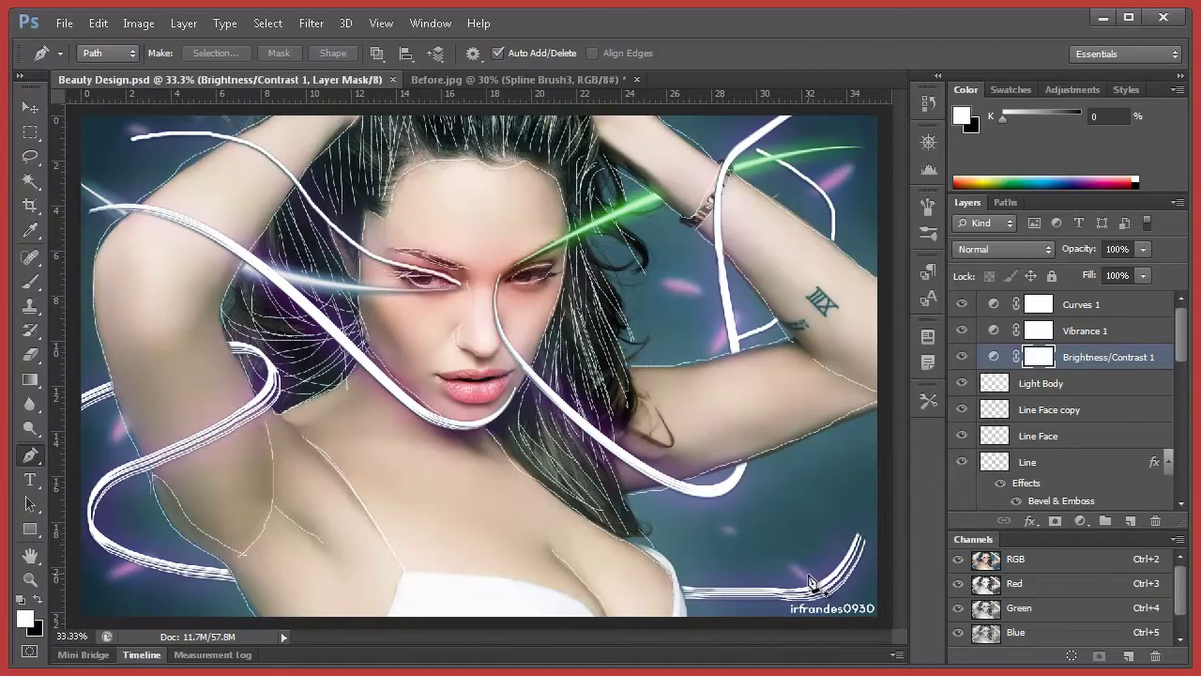
{"action": "left_click", "coordinate": [454, 81]}
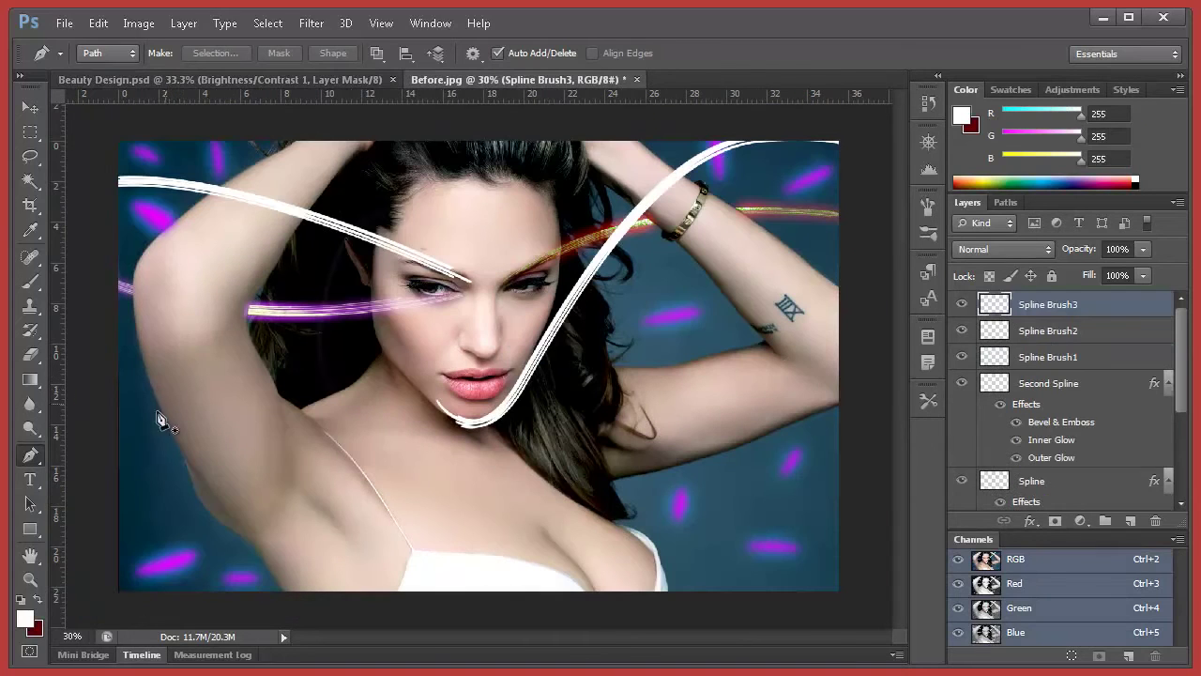
{"action": "left_click", "coordinate": [86, 382]}
{"action": "left_click_drag", "start_coordinate": [297, 357], "coordinate": [298, 429]}
{"action": "left_click_drag", "start_coordinate": [117, 494], "coordinate": [170, 612]}
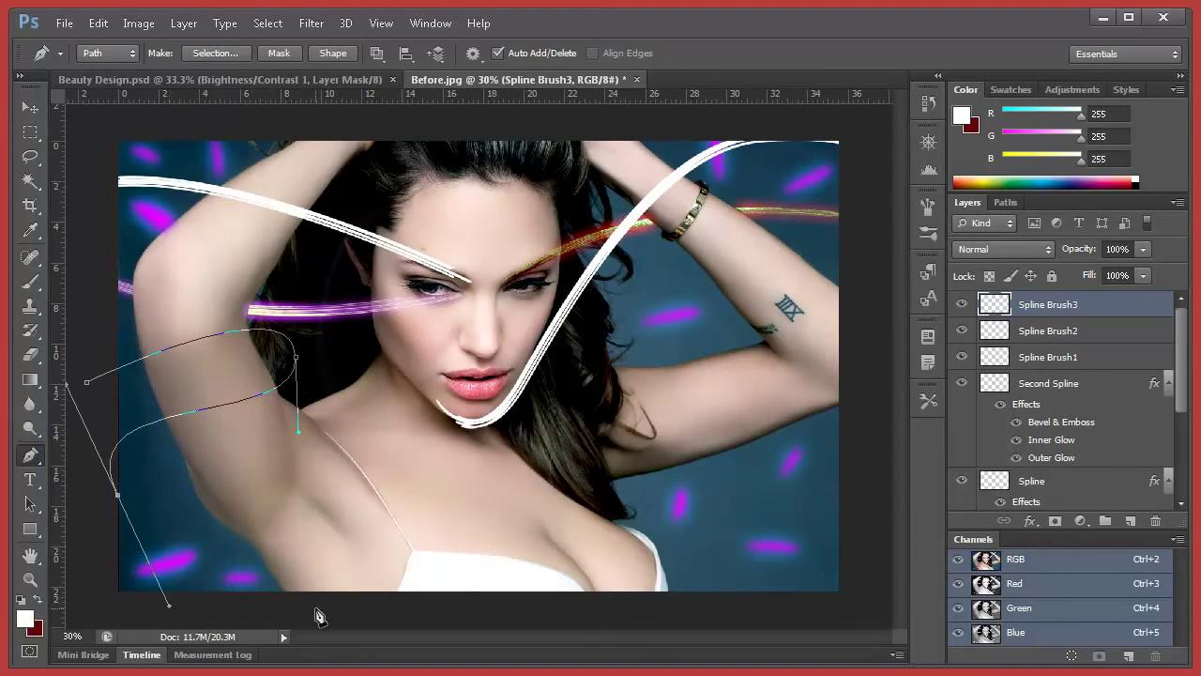
{"action": "left_click_drag", "start_coordinate": [751, 557], "coordinate": [952, 560]}
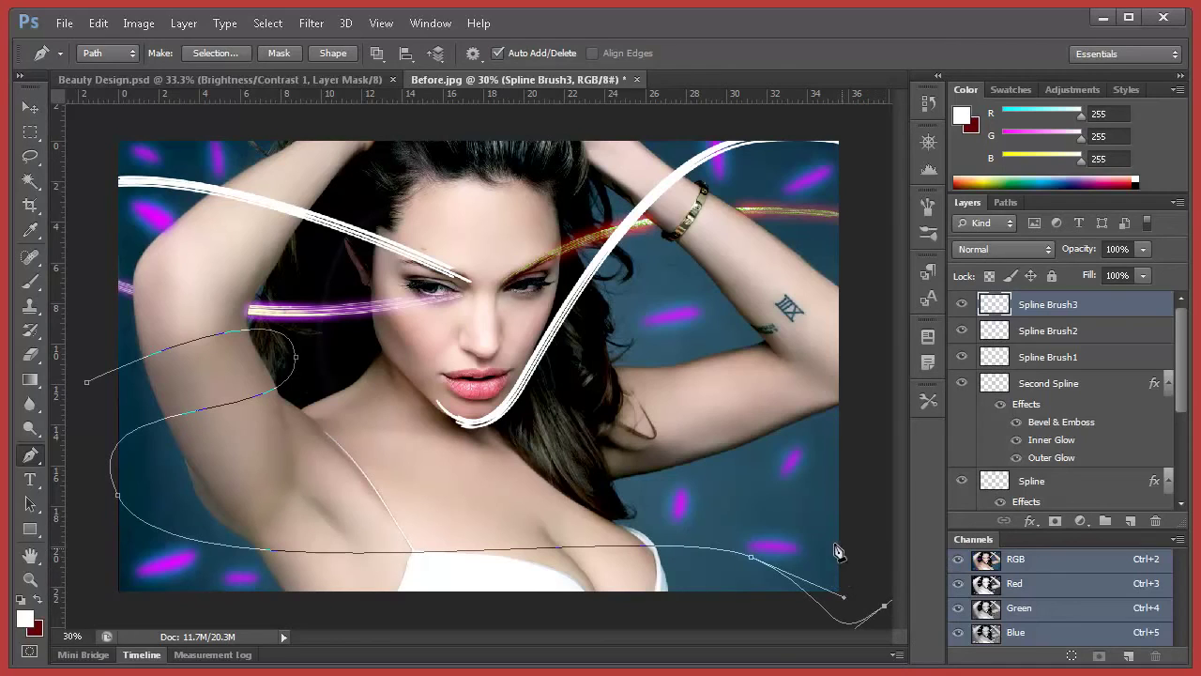
- Stroke the S-shaped path on the Spline Brush3 layer and delete the path
{"action": "right_click", "coordinate": [721, 553]}
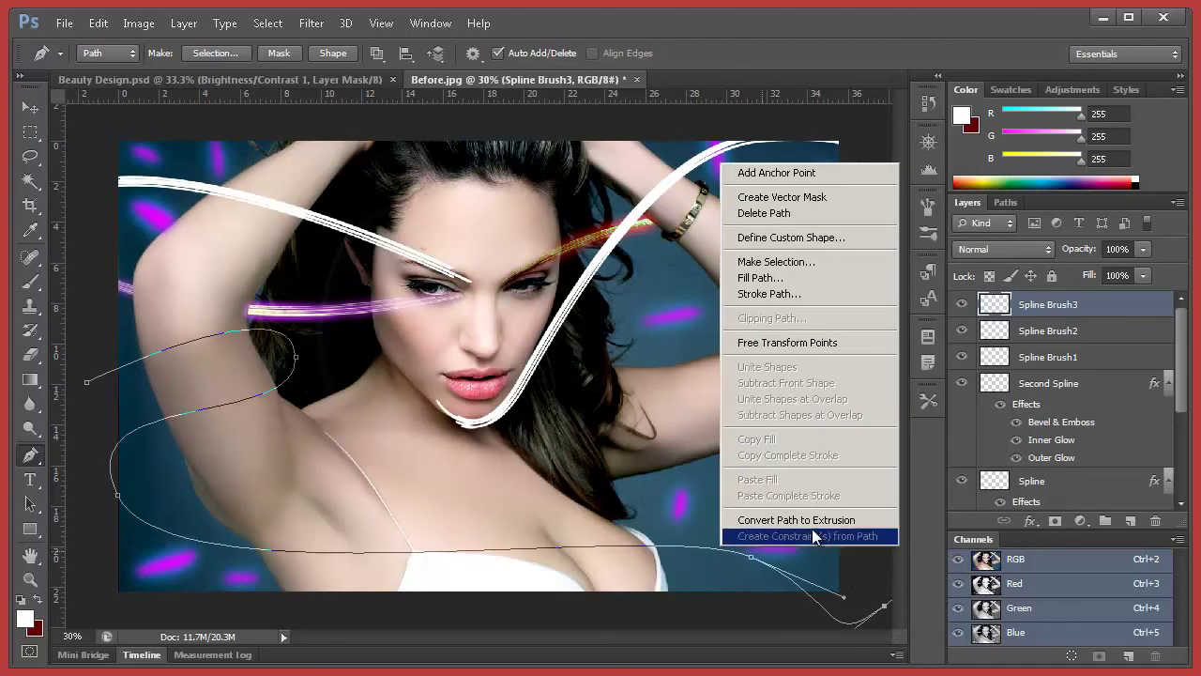
{"action": "left_click", "coordinate": [808, 293]}
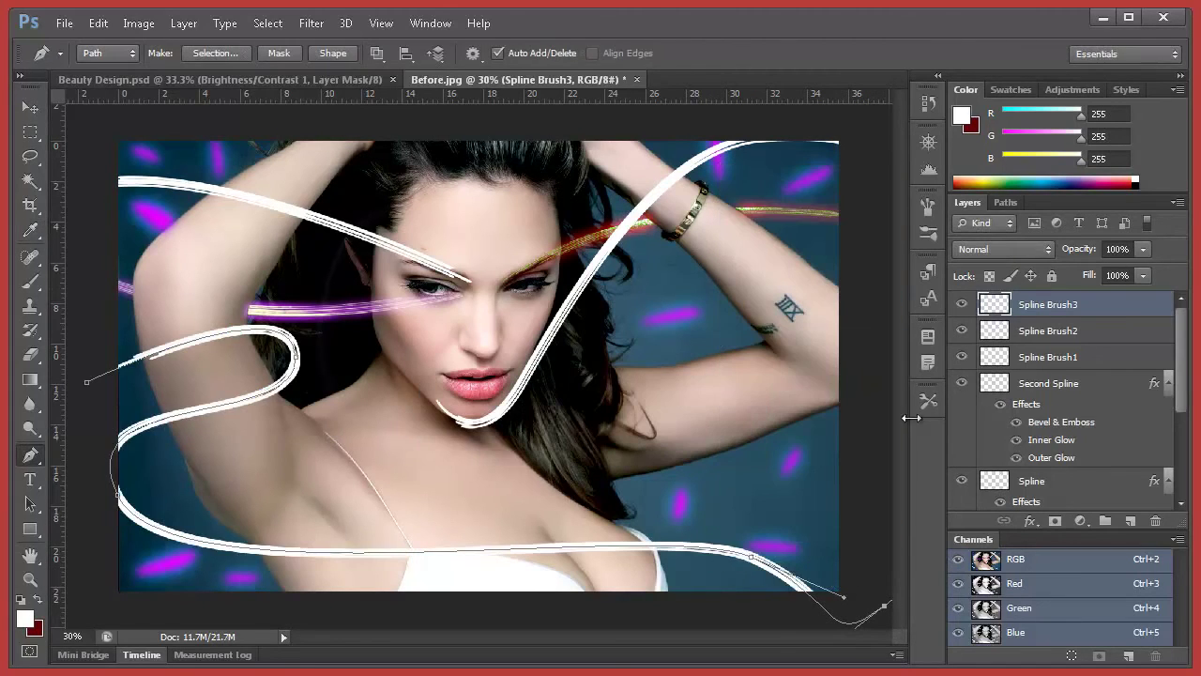
{"action": "left_click", "coordinate": [1070, 331]}
{"action": "left_click", "coordinate": [1072, 319]}
{"action": "left_click", "coordinate": [1049, 336]}
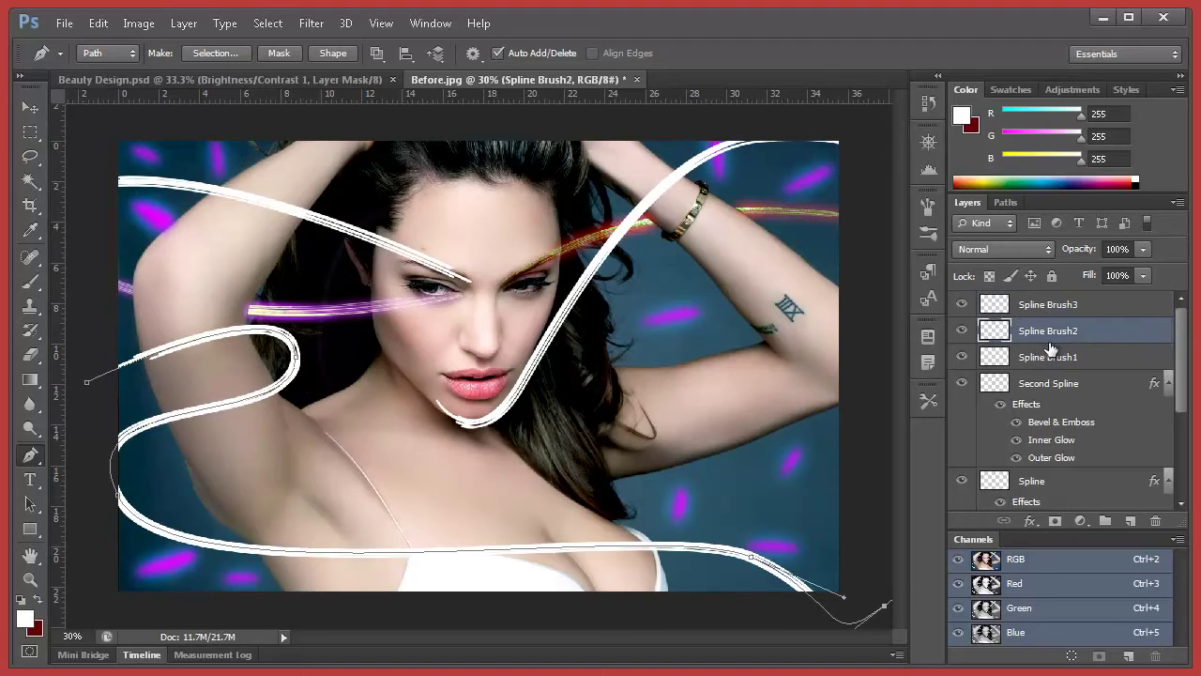
{"action": "left_click", "coordinate": [1061, 364]}
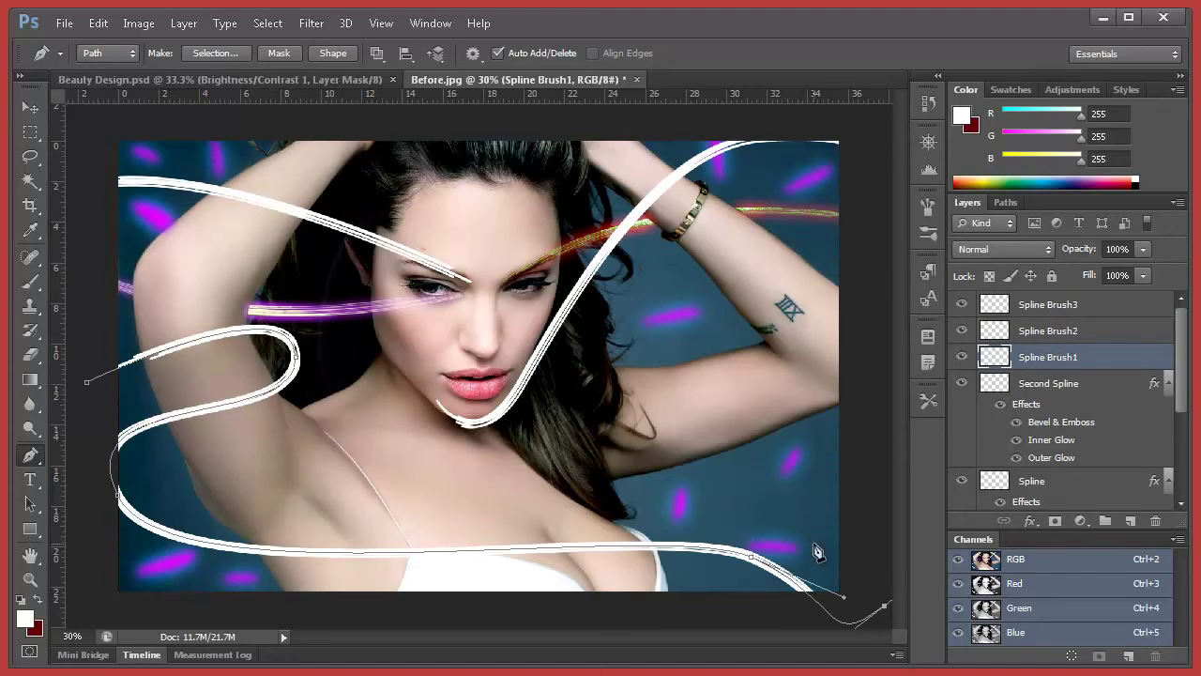
{"action": "right_click", "coordinate": [777, 575]}
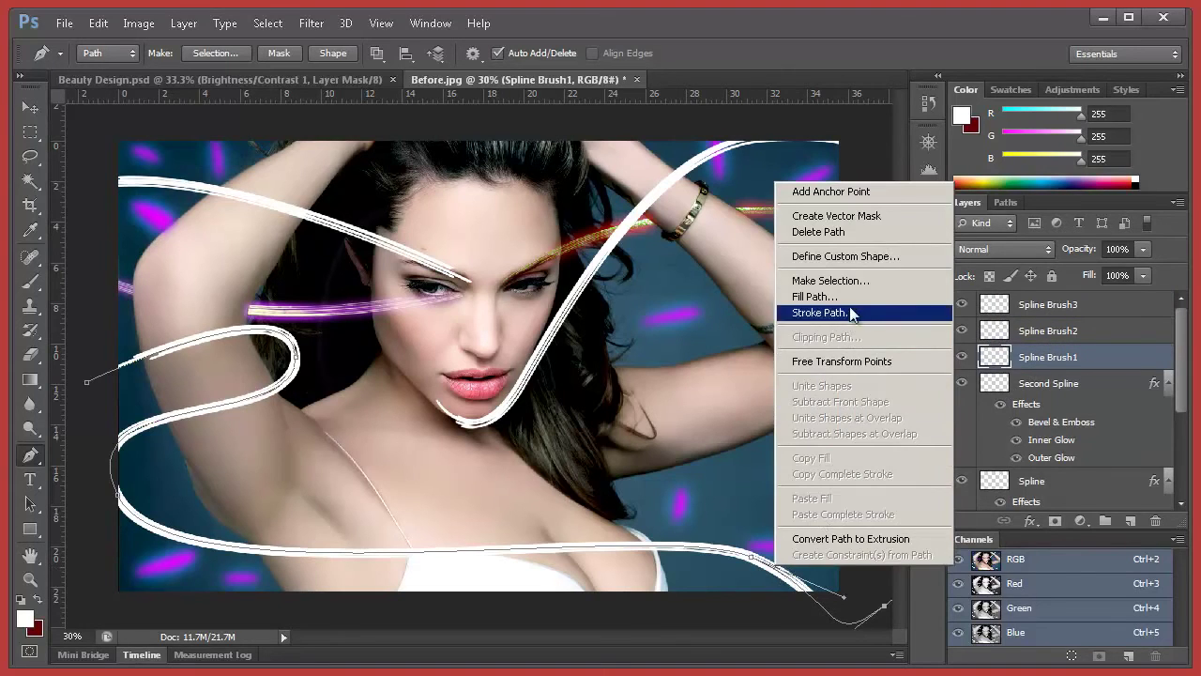
{"action": "left_click", "coordinate": [862, 234]}
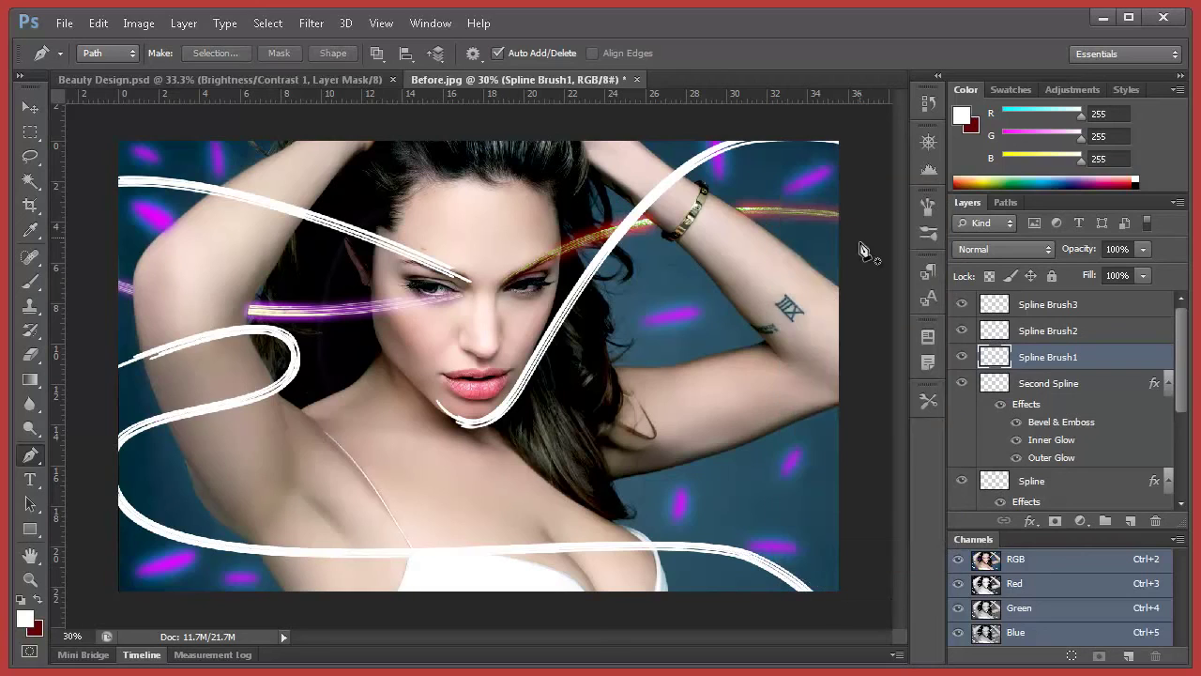
- Zoom to 80% on the arm loop and lower the Spline Brush3 layer's opacity to 62%
{"action": "left_click", "coordinate": [1032, 309]}
{"action": "left_click", "coordinate": [31, 106]}
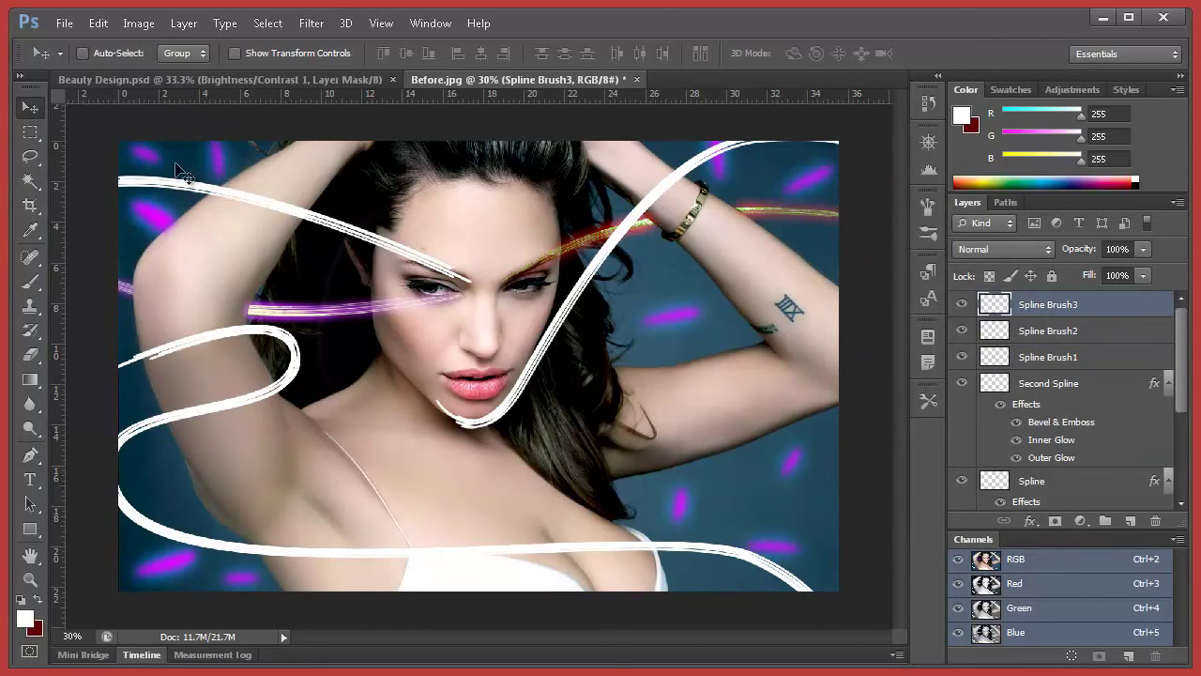
{"action": "left_click", "coordinate": [960, 304]}
{"action": "left_click", "coordinate": [960, 304]}
{"action": "left_click", "coordinate": [86, 634]}
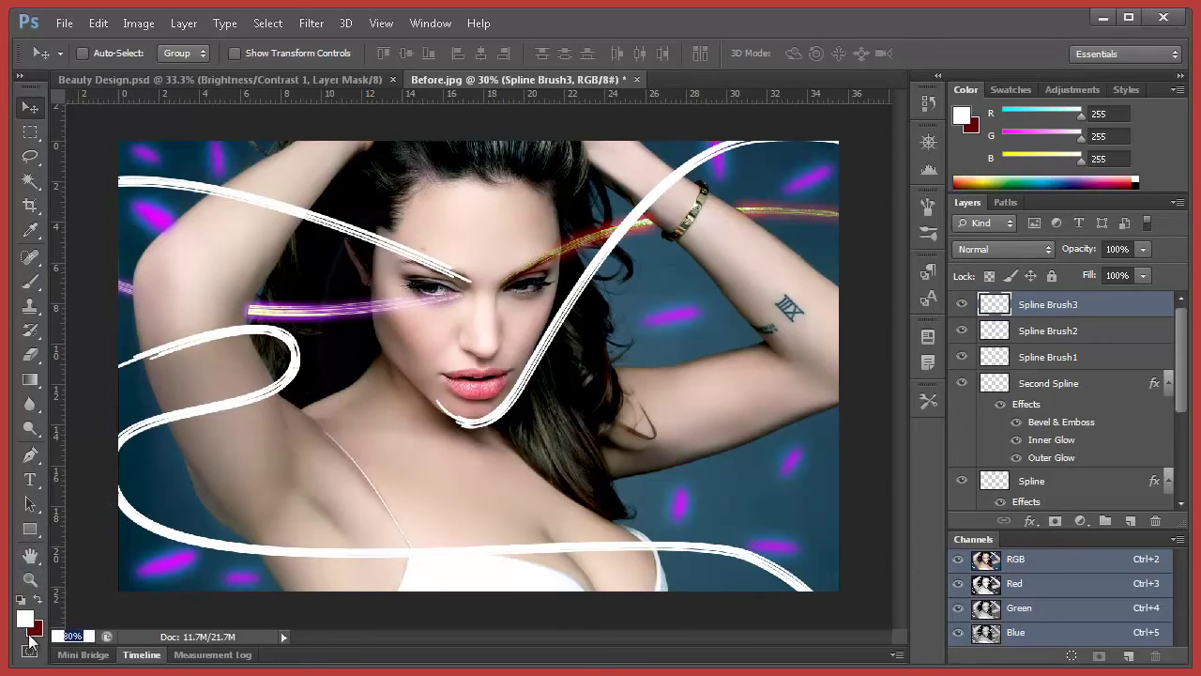
{"action": "type", "text": "80"}
{"action": "key", "text": "Return"}
{"action": "left_click_drag", "start_coordinate": [608, 635], "coordinate": [478, 593]}
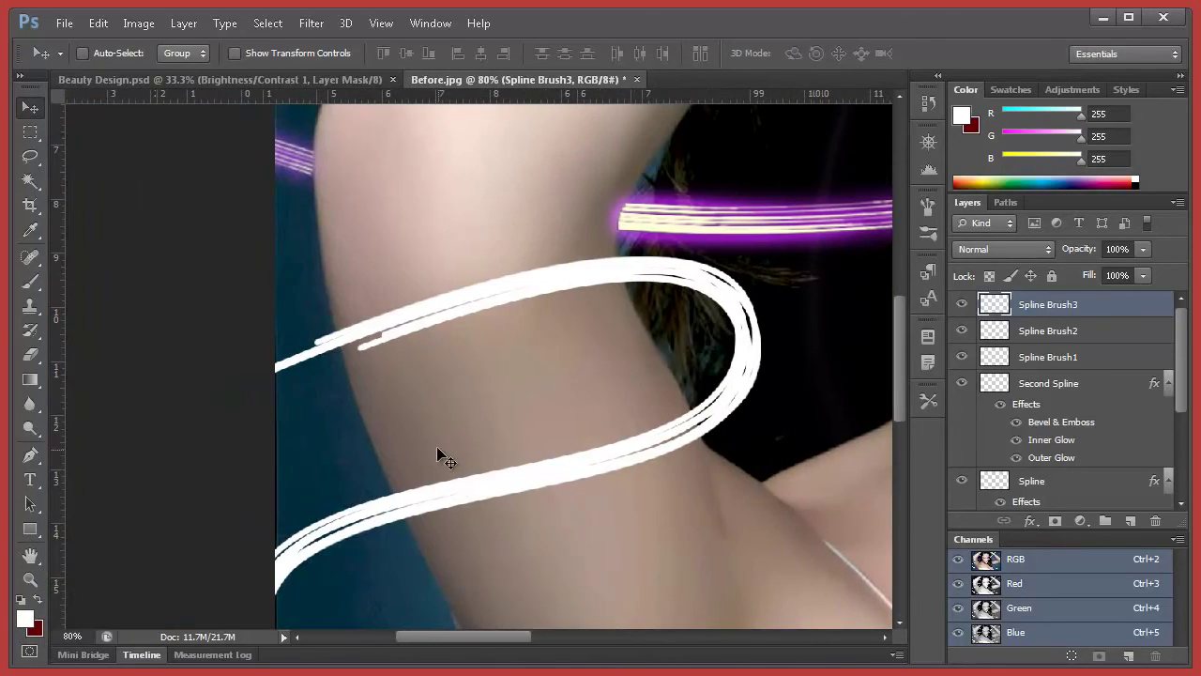
{"action": "left_click", "coordinate": [31, 355]}
{"action": "right_click", "coordinate": [411, 334]}
{"action": "left_click", "coordinate": [1139, 250]}
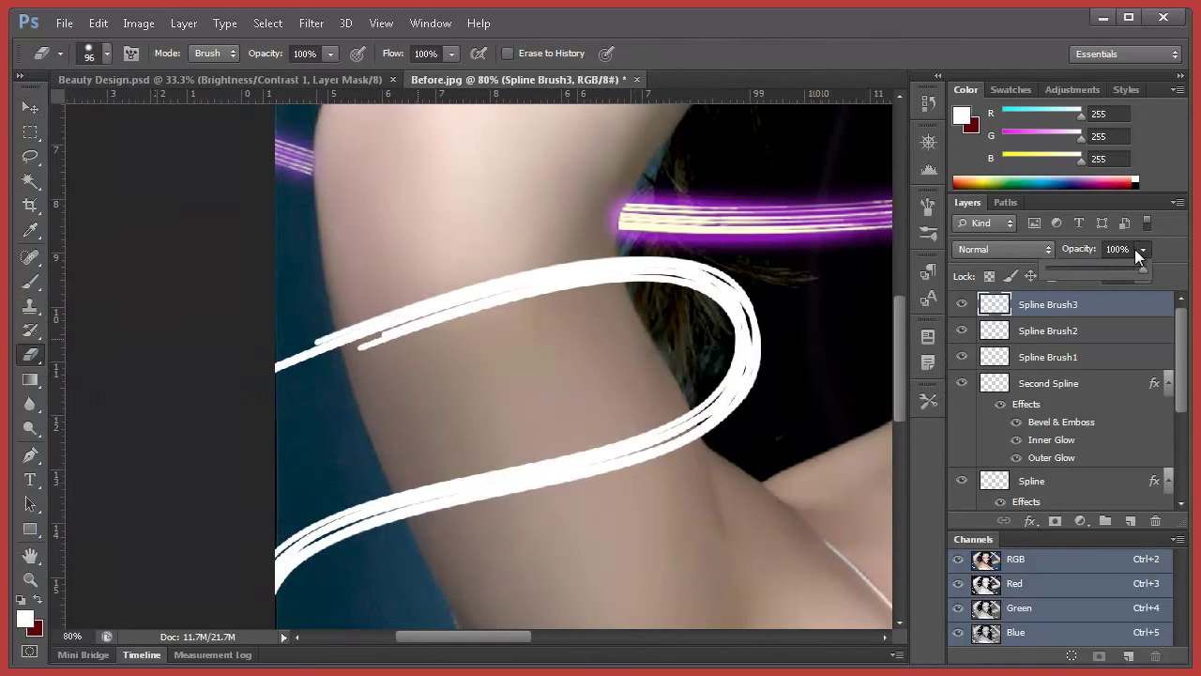
{"action": "left_click_drag", "start_coordinate": [1117, 266], "coordinate": [1106, 267]}
- Erase the loop's upper strand where it crosses the raised arm, using an Eraser size of 34
{"action": "right_click", "coordinate": [399, 291]}
{"action": "left_click_drag", "start_coordinate": [441, 353], "coordinate": [436, 355]}
{"action": "left_click", "coordinate": [357, 331]}
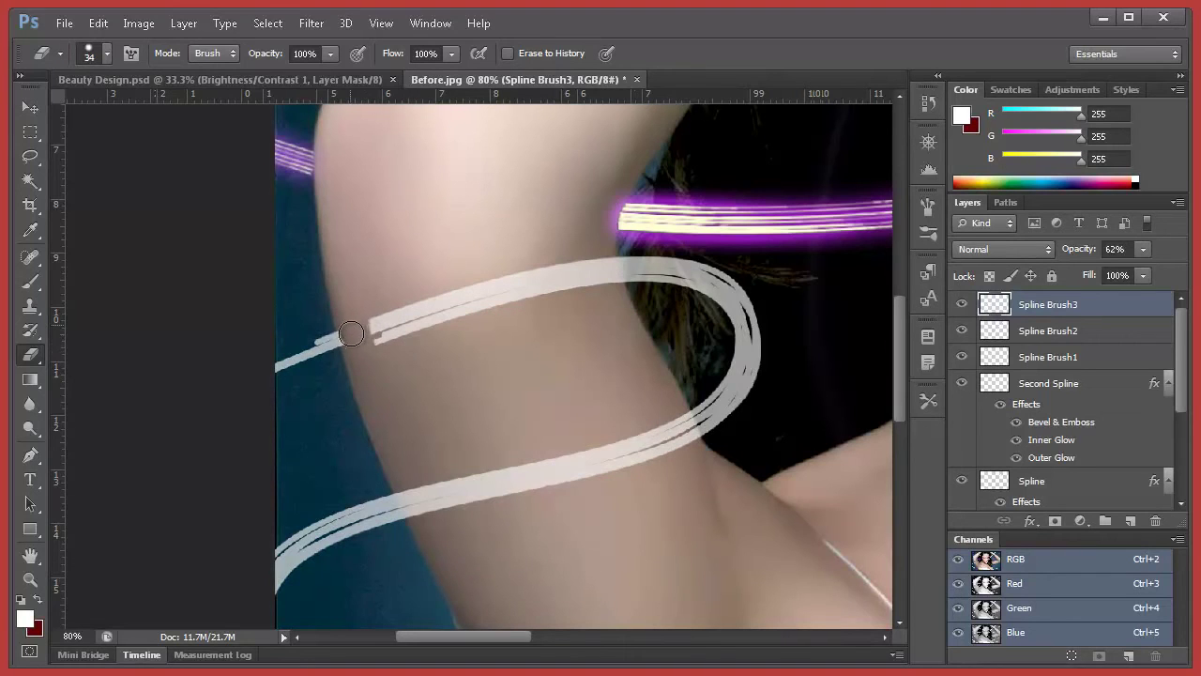
{"action": "mouse_move", "coordinate": [357, 335]}
{"action": "left_mouse_down"}
{"action": "mouse_move", "coordinate": [407, 309]}
{"action": "mouse_move", "coordinate": [440, 322]}
{"action": "left_mouse_up"}
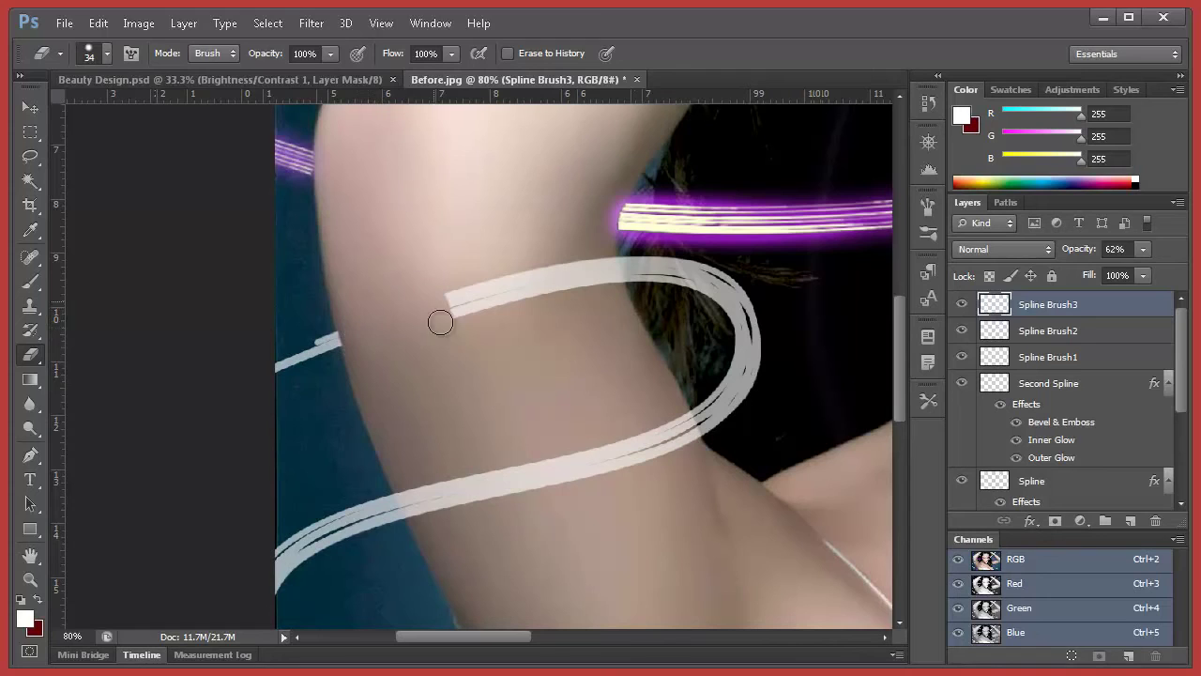
{"action": "left_click_drag", "start_coordinate": [349, 340], "coordinate": [345, 337]}
{"action": "mouse_move", "coordinate": [400, 323]}
{"action": "left_mouse_down"}
{"action": "mouse_move", "coordinate": [490, 325]}
{"action": "mouse_move", "coordinate": [515, 282]}
{"action": "mouse_move", "coordinate": [548, 271]}
{"action": "mouse_move", "coordinate": [600, 287]}
{"action": "mouse_move", "coordinate": [597, 259]}
{"action": "mouse_move", "coordinate": [611, 287]}
{"action": "mouse_move", "coordinate": [598, 271]}
{"action": "mouse_move", "coordinate": [605, 257]}
{"action": "mouse_move", "coordinate": [612, 291]}
{"action": "mouse_move", "coordinate": [605, 271]}
{"action": "left_mouse_up"}
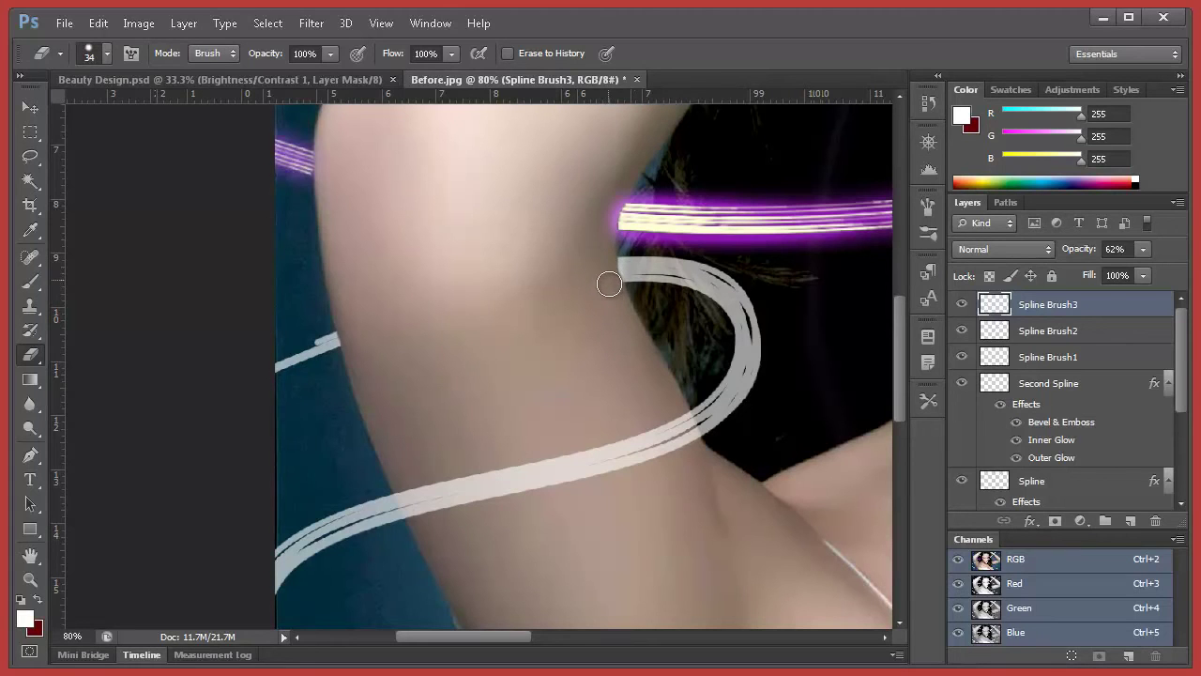
- Erase the lower Spline Brush3 strand where it starts crossing the arm's outer edge near the image's lower border
{"action": "scroll", "coordinate": [569, 388], "scroll_direction": "down", "scroll_amount": 5}
{"action": "scroll", "coordinate": [569, 387], "scroll_direction": "down", "scroll_amount": 6}
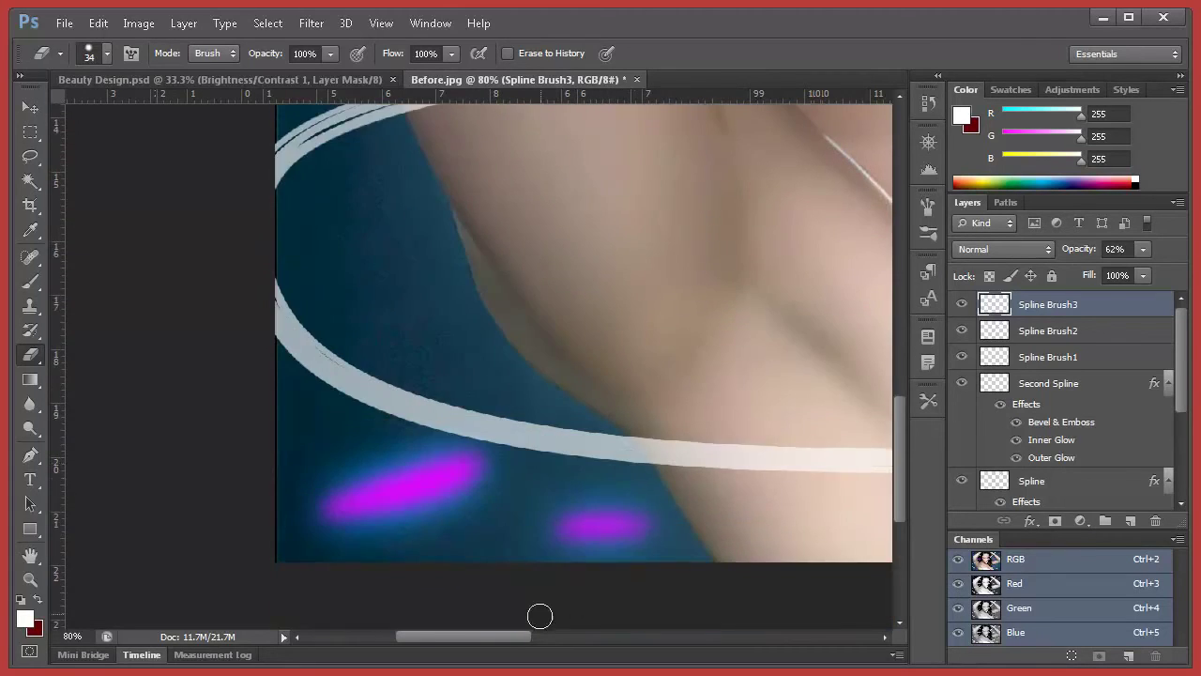
{"action": "left_click_drag", "start_coordinate": [510, 642], "coordinate": [562, 642]}
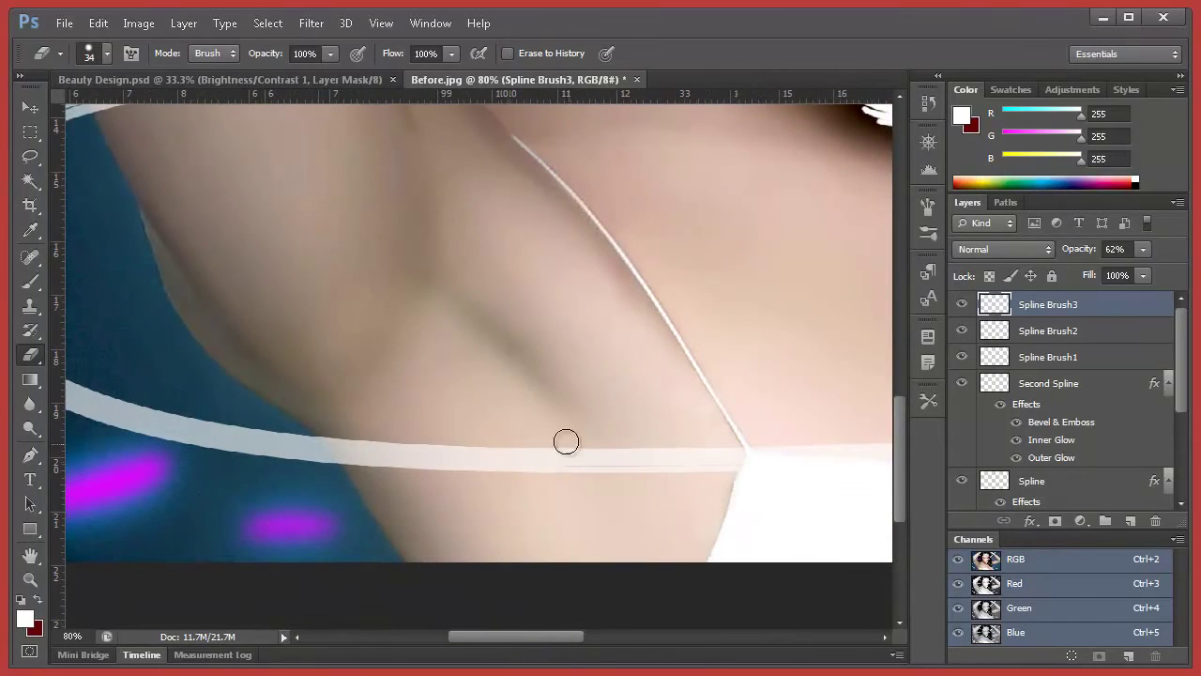
{"action": "left_click", "coordinate": [349, 450]}
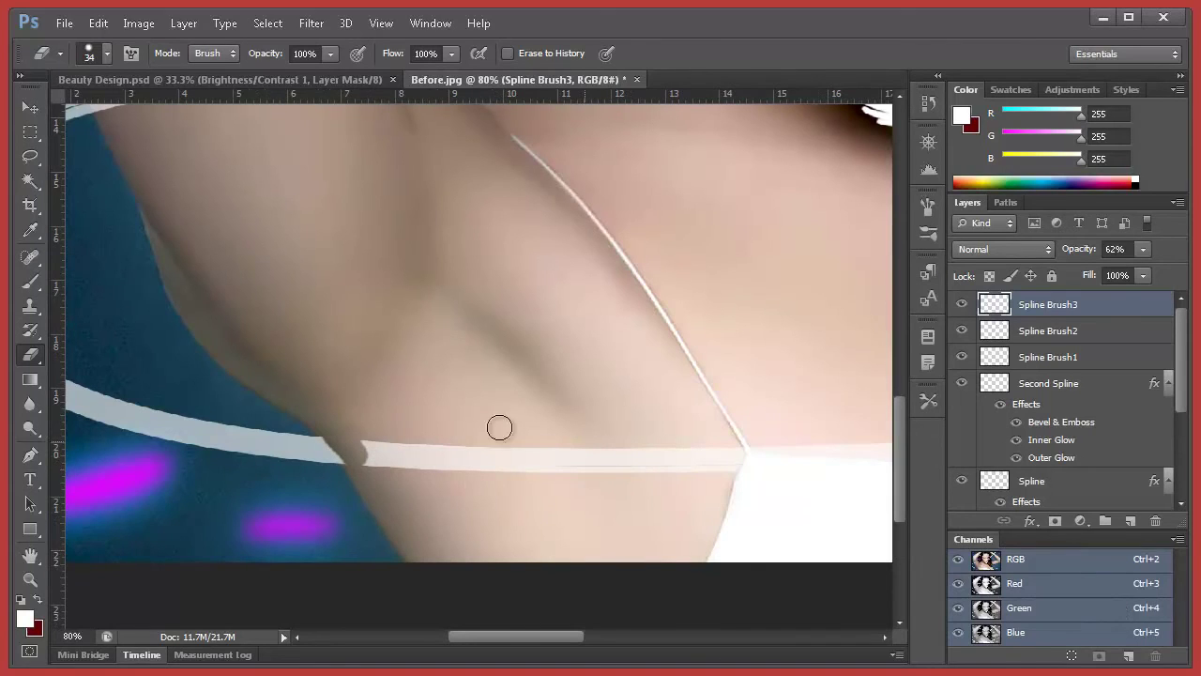
{"action": "left_click_drag", "start_coordinate": [374, 439], "coordinate": [343, 428]}
{"action": "left_click_drag", "start_coordinate": [327, 422], "coordinate": [346, 449]}
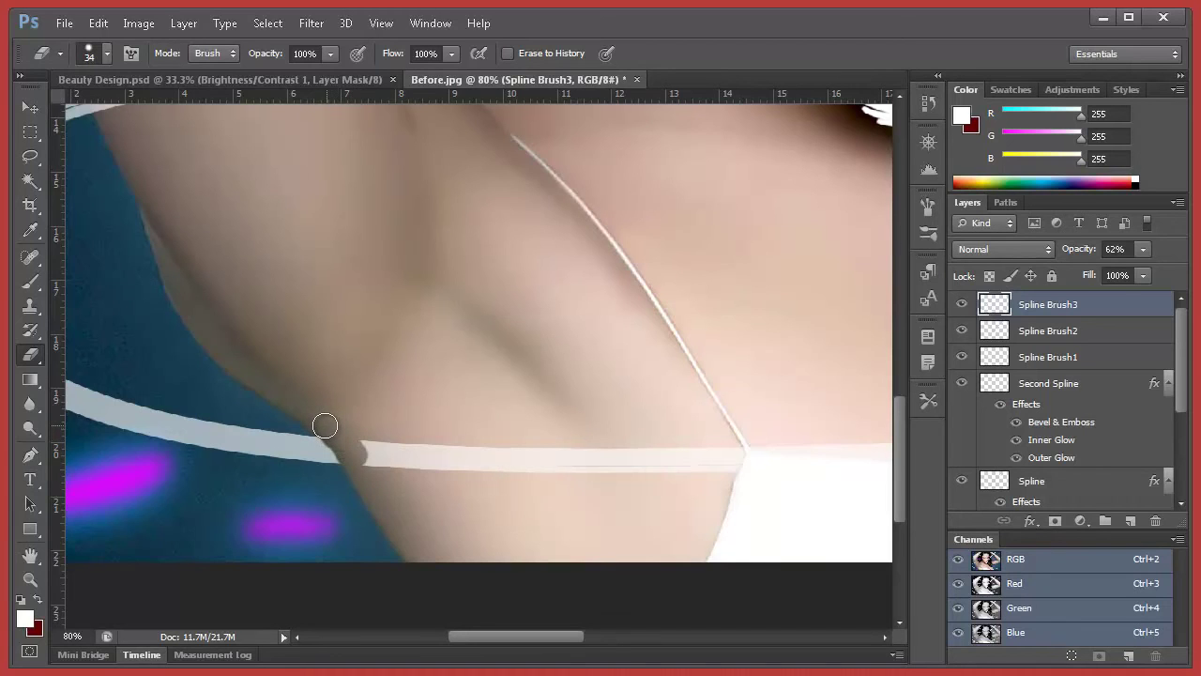
{"action": "mouse_move", "coordinate": [348, 445]}
{"action": "left_mouse_down"}
{"action": "mouse_move", "coordinate": [371, 467]}
{"action": "mouse_move", "coordinate": [437, 484]}
{"action": "mouse_move", "coordinate": [471, 449]}
{"action": "left_mouse_up"}
- Enlarge the Eraser to 55 and erase the lower strand across the armpit and chest above the white top
{"action": "left_click_drag", "start_coordinate": [520, 638], "coordinate": [571, 635]}
{"action": "right_click", "coordinate": [563, 520]}
{"action": "left_click", "coordinate": [634, 557]}
{"action": "mouse_move", "coordinate": [183, 458]}
{"action": "left_mouse_down"}
{"action": "mouse_move", "coordinate": [169, 458]}
{"action": "mouse_move", "coordinate": [803, 445]}
{"action": "left_mouse_up"}
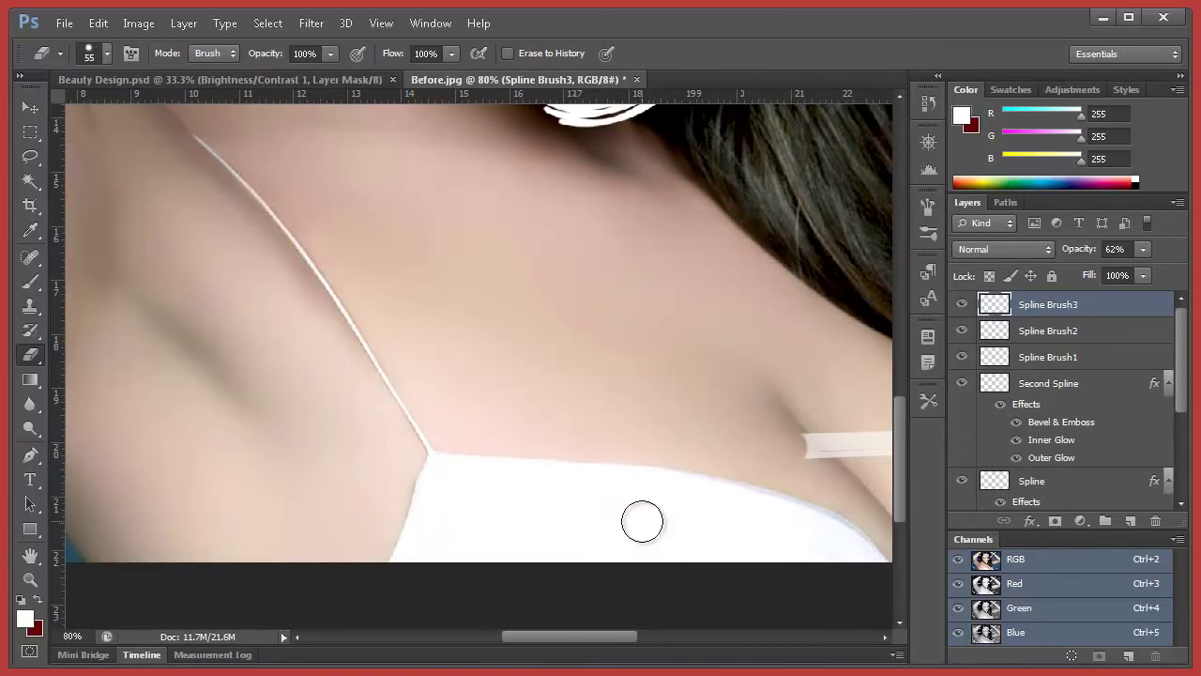
- Erase the remaining chest strand up to the far shoulder strap, reducing the Eraser to 31 for the leftover at the strap's edge
{"action": "left_click_drag", "start_coordinate": [607, 639], "coordinate": [694, 638]}
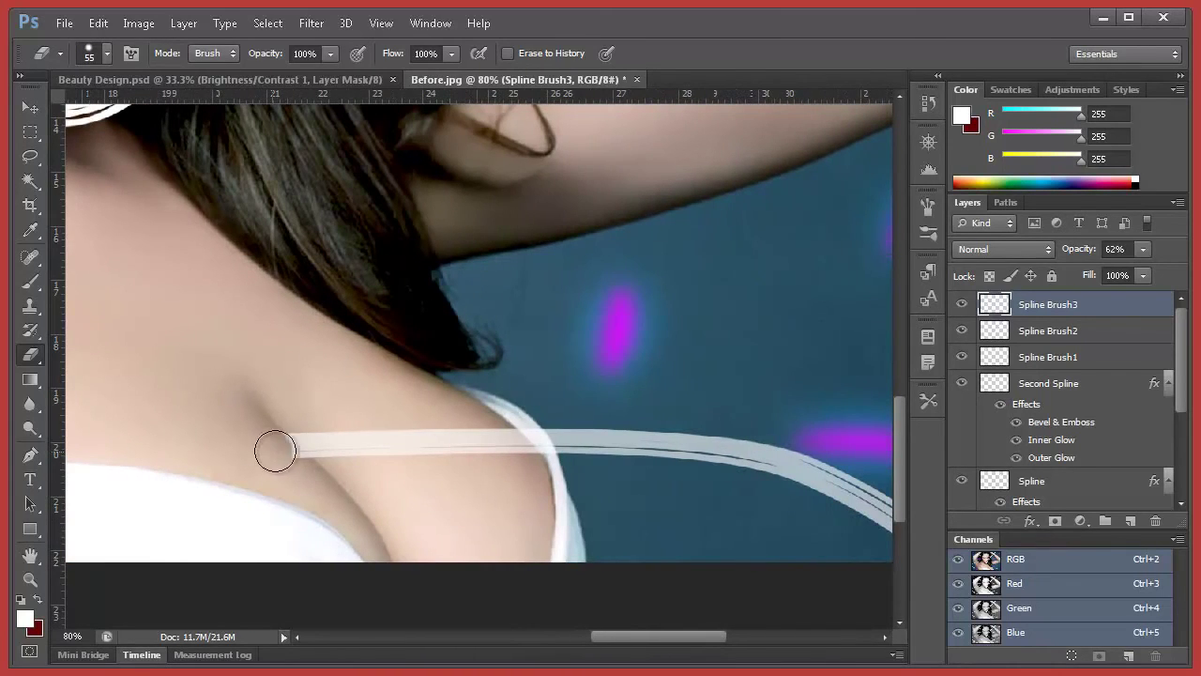
{"action": "scroll", "coordinate": [349, 494], "scroll_direction": "down", "scroll_amount": 1}
{"action": "scroll", "coordinate": [349, 495], "scroll_direction": "down", "scroll_amount": 1}
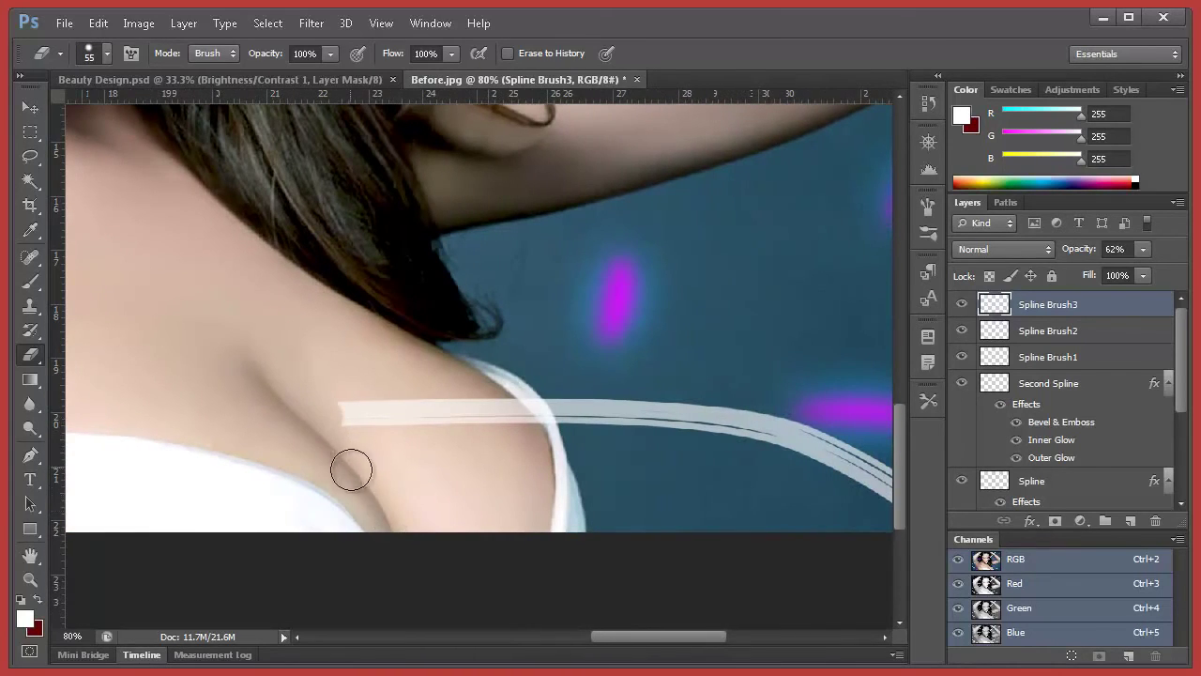
{"action": "left_click_drag", "start_coordinate": [346, 416], "coordinate": [527, 413]}
{"action": "scroll", "coordinate": [525, 429], "scroll_direction": "up", "scroll_amount": 3}
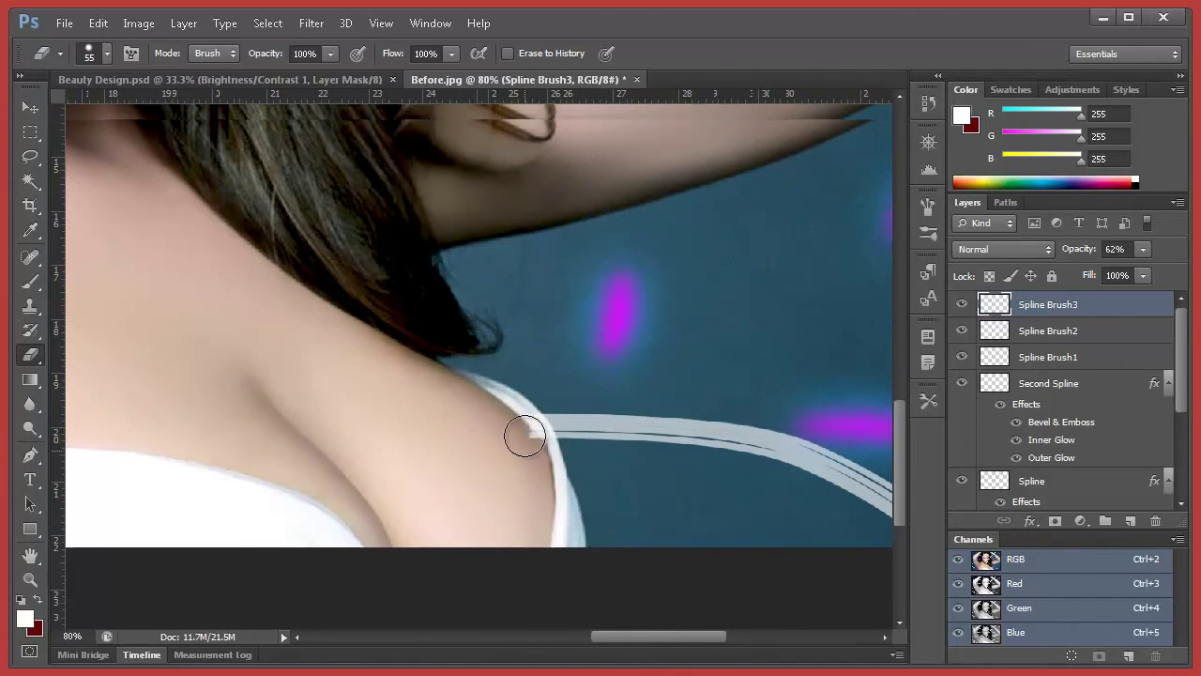
{"action": "right_click", "coordinate": [531, 461]}
{"action": "left_click", "coordinate": [590, 503]}
{"action": "key", "text": "Return"}
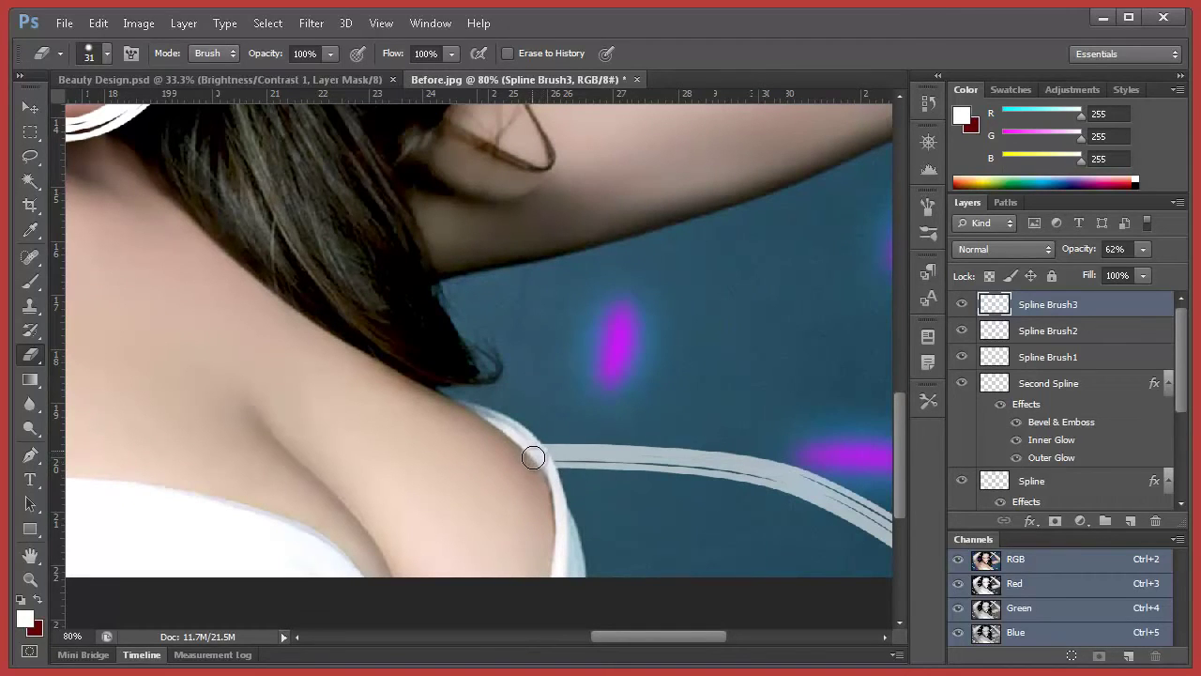
- Set the Spline Brush3 layer's opacity to 100%
{"action": "scroll", "coordinate": [515, 520], "scroll_direction": "up", "scroll_amount": 3}
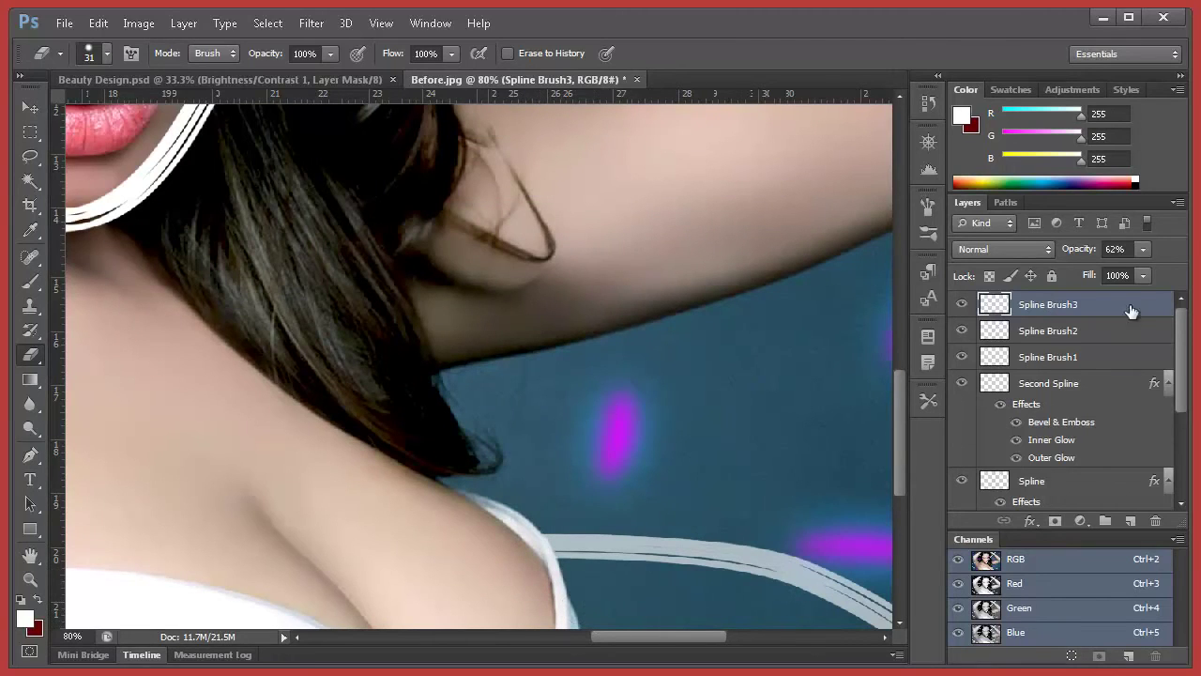
{"action": "left_click", "coordinate": [1143, 249]}
{"action": "left_click_drag", "start_coordinate": [1142, 269], "coordinate": [1182, 269]}
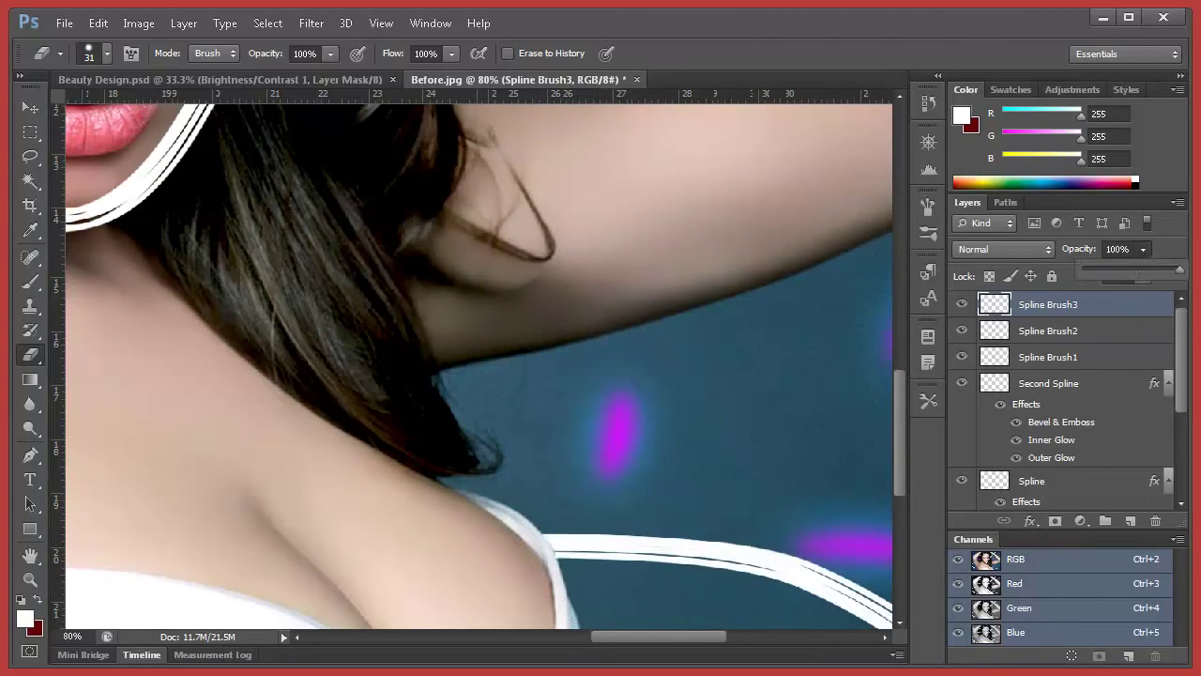
- Merge the Spline Brush1, Spline Brush2 and Spline Brush3 layers and rename the merged layer Spline Brush
{"action": "left_click", "coordinate": [75, 636]}
{"action": "type", "text": "30"}
{"action": "key", "text": "Return"}
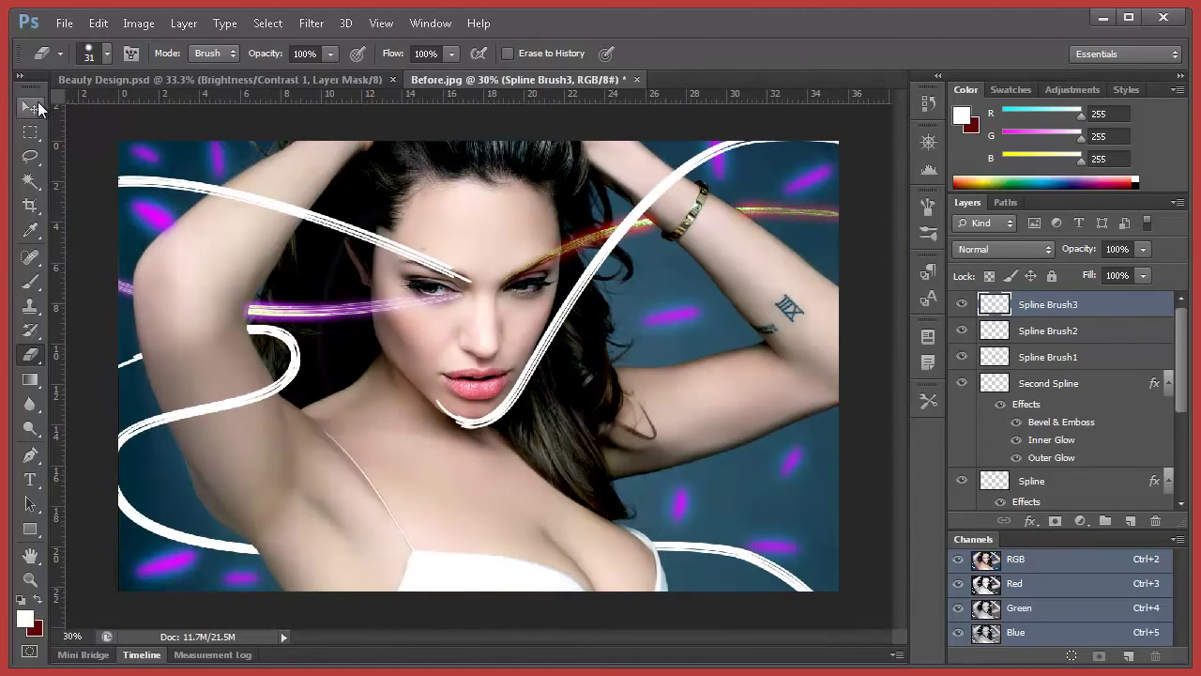
{"action": "left_click", "coordinate": [37, 103]}
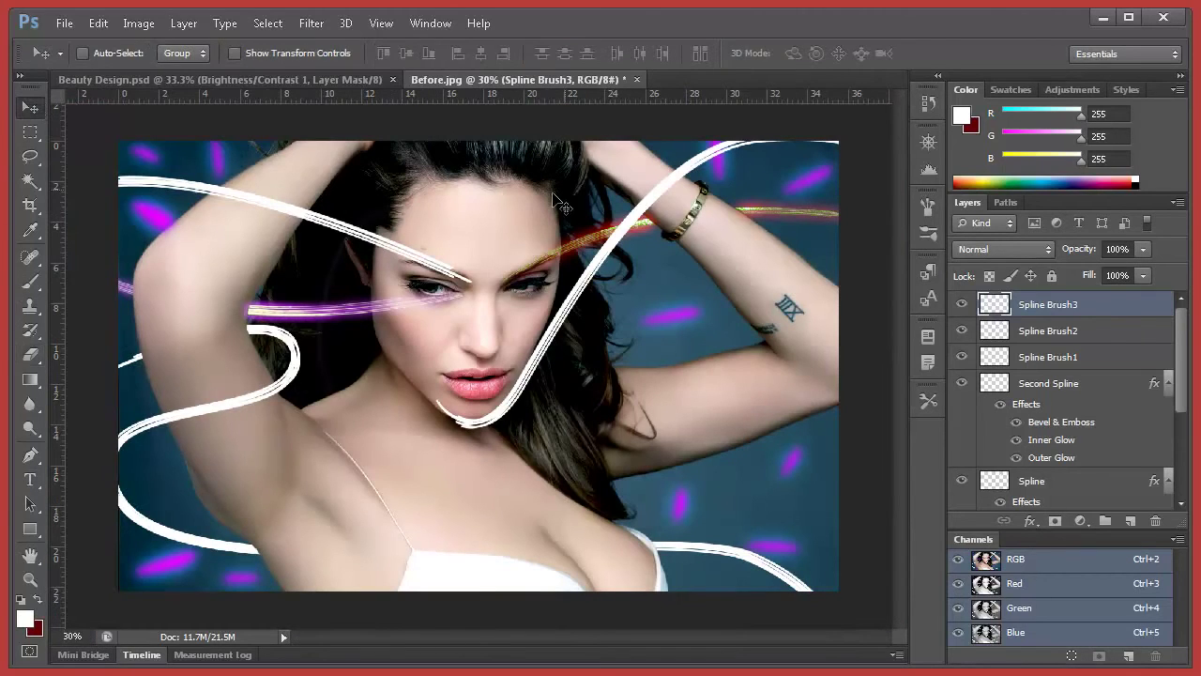
{"action": "left_click", "coordinate": [1092, 360], "text": "shift"}
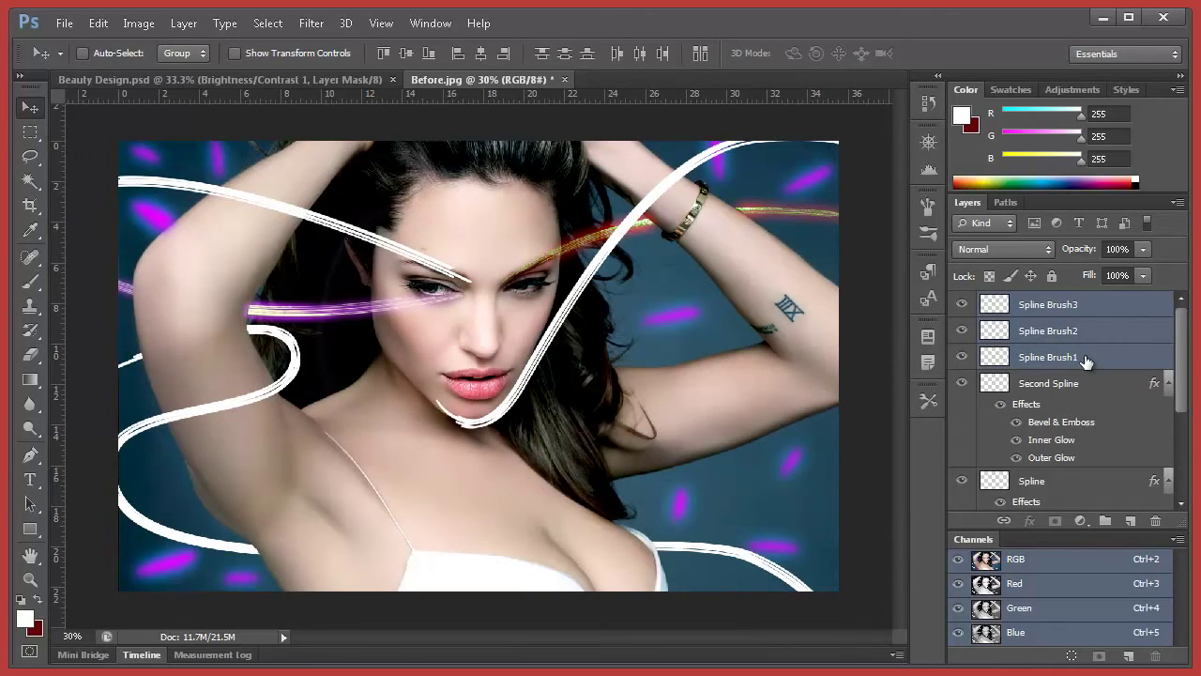
{"action": "right_click", "coordinate": [1085, 361]}
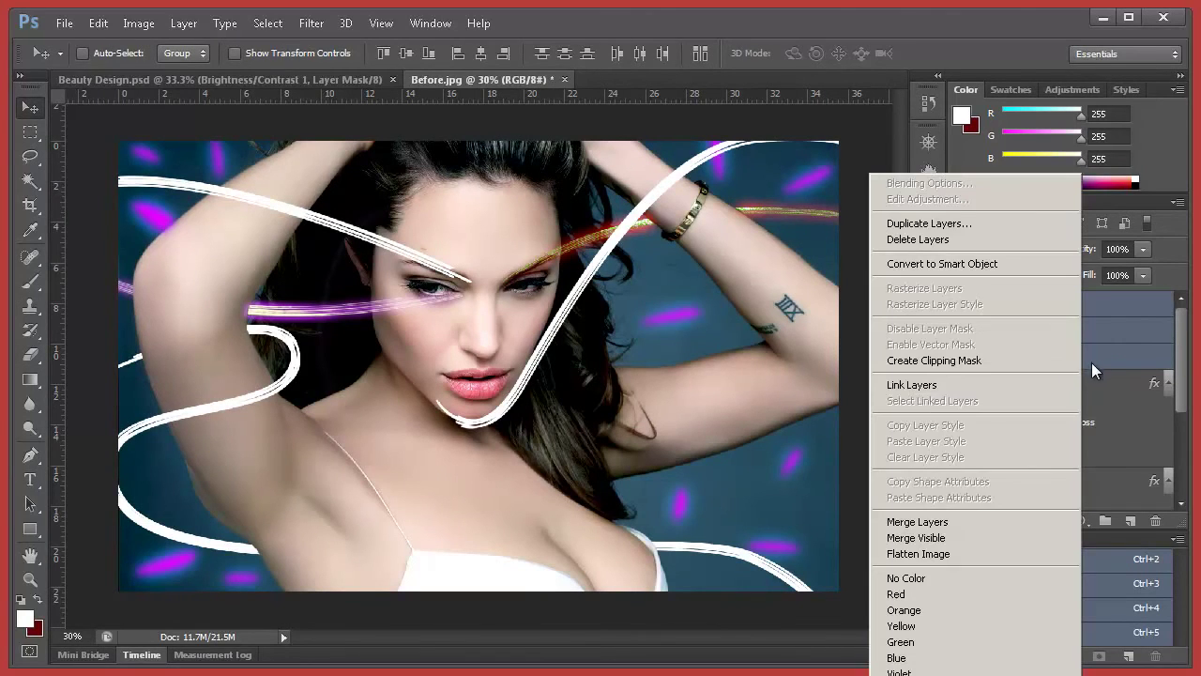
{"action": "left_click", "coordinate": [988, 520]}
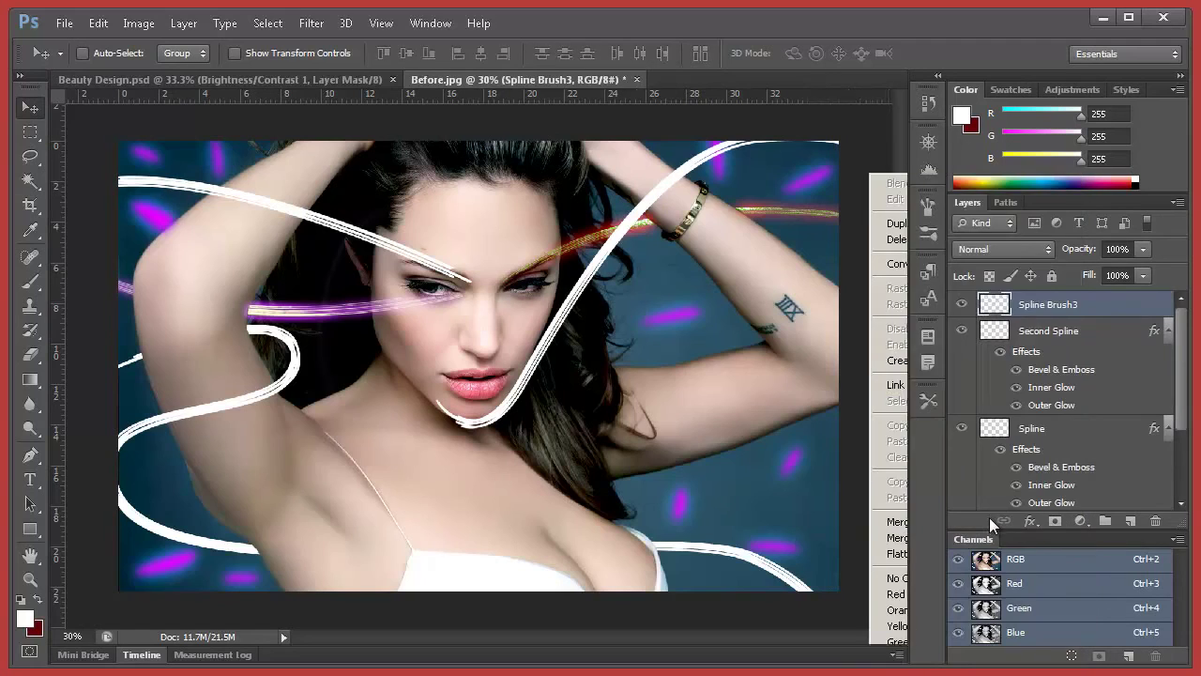
{"action": "double_click", "coordinate": [1049, 305]}
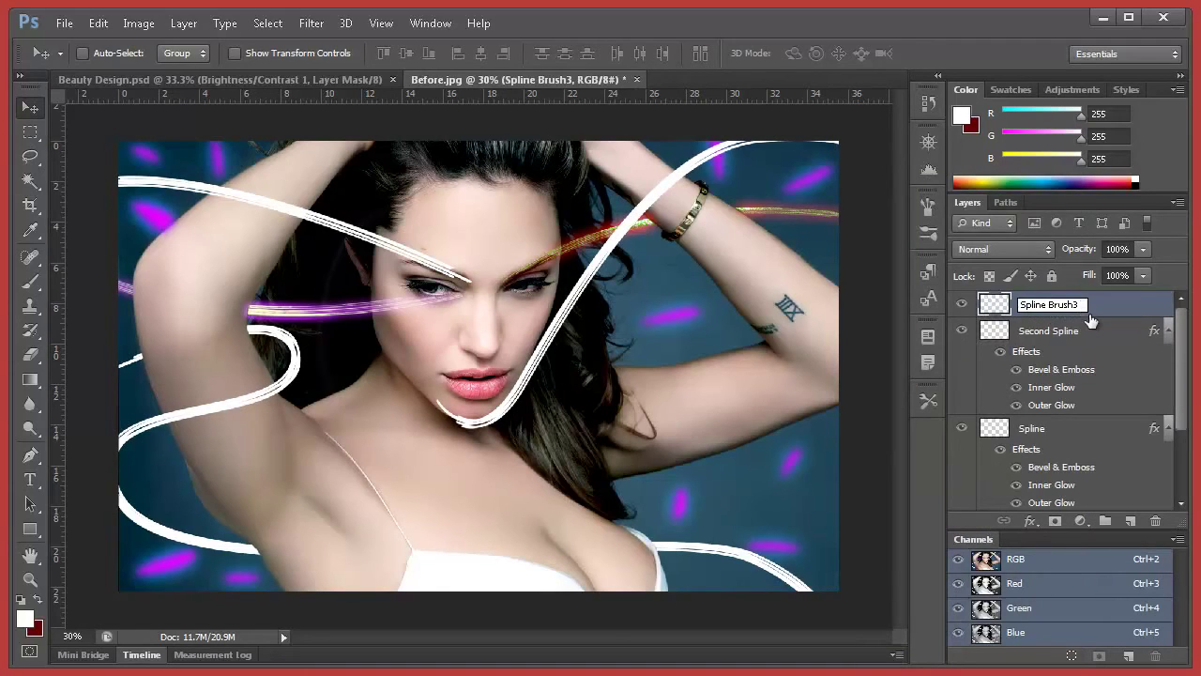
{"action": "key", "text": "Return"}
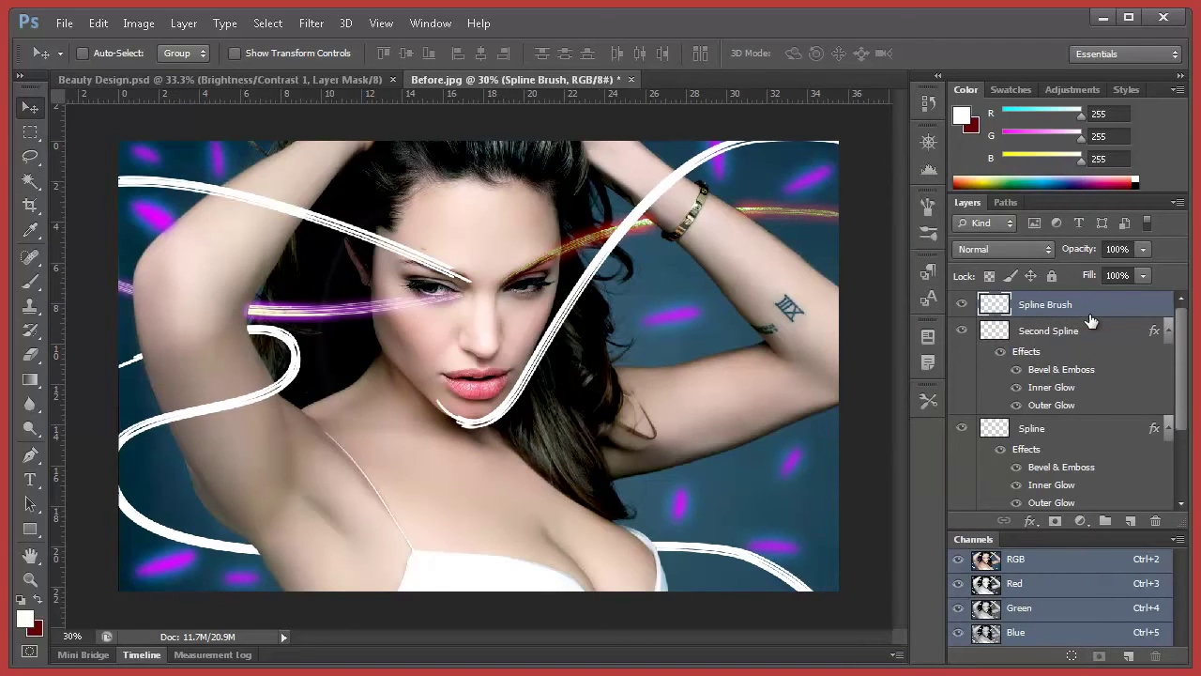
- Give the Spline Brush layer a Bevel & Emboss with 0% highlight opacity and a Drop Shadow with a size of 21 px
{"action": "right_click", "coordinate": [1087, 311]}
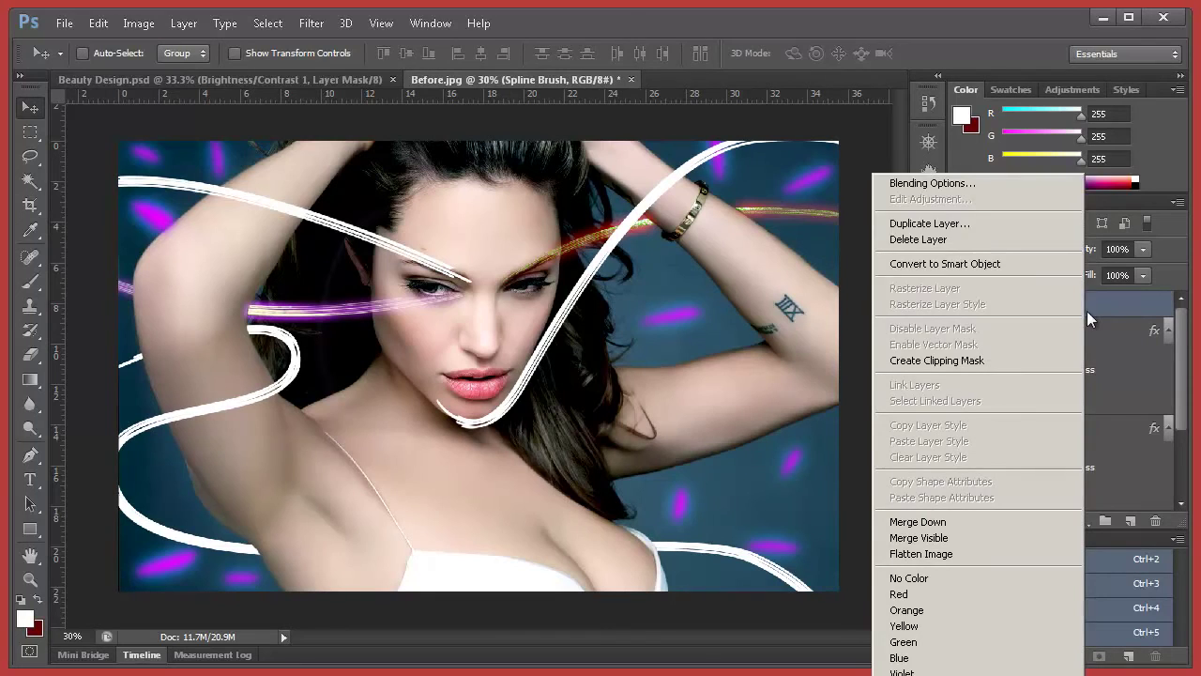
{"action": "left_click", "coordinate": [933, 184]}
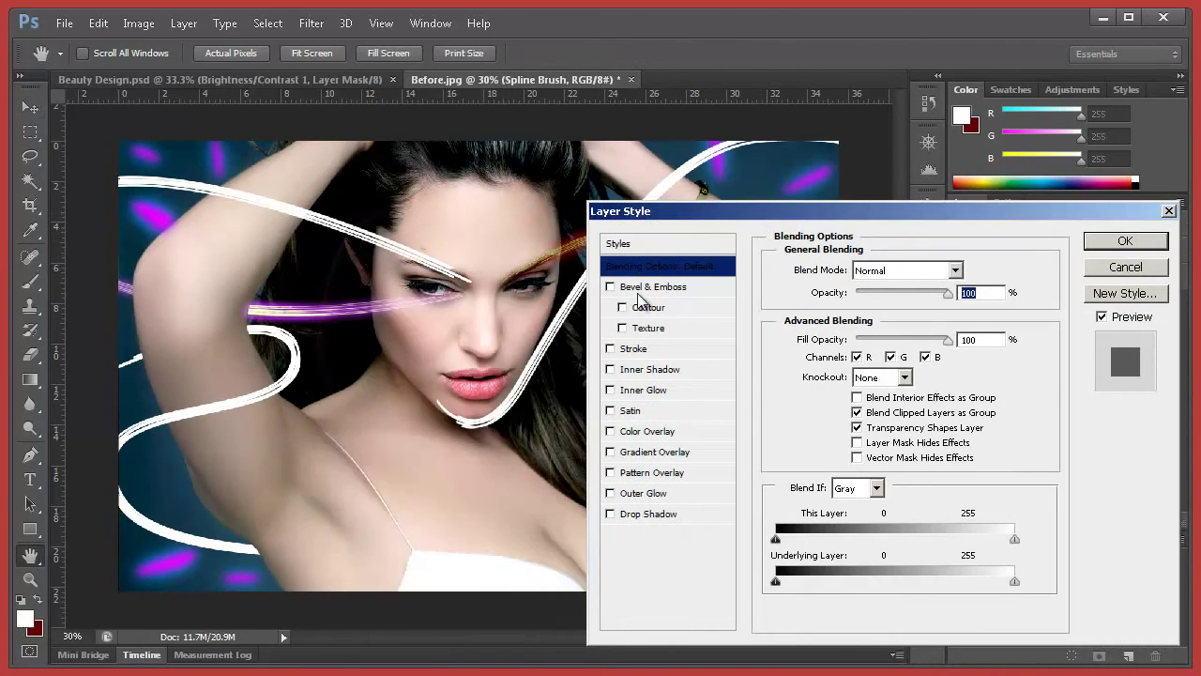
{"action": "left_click", "coordinate": [627, 288]}
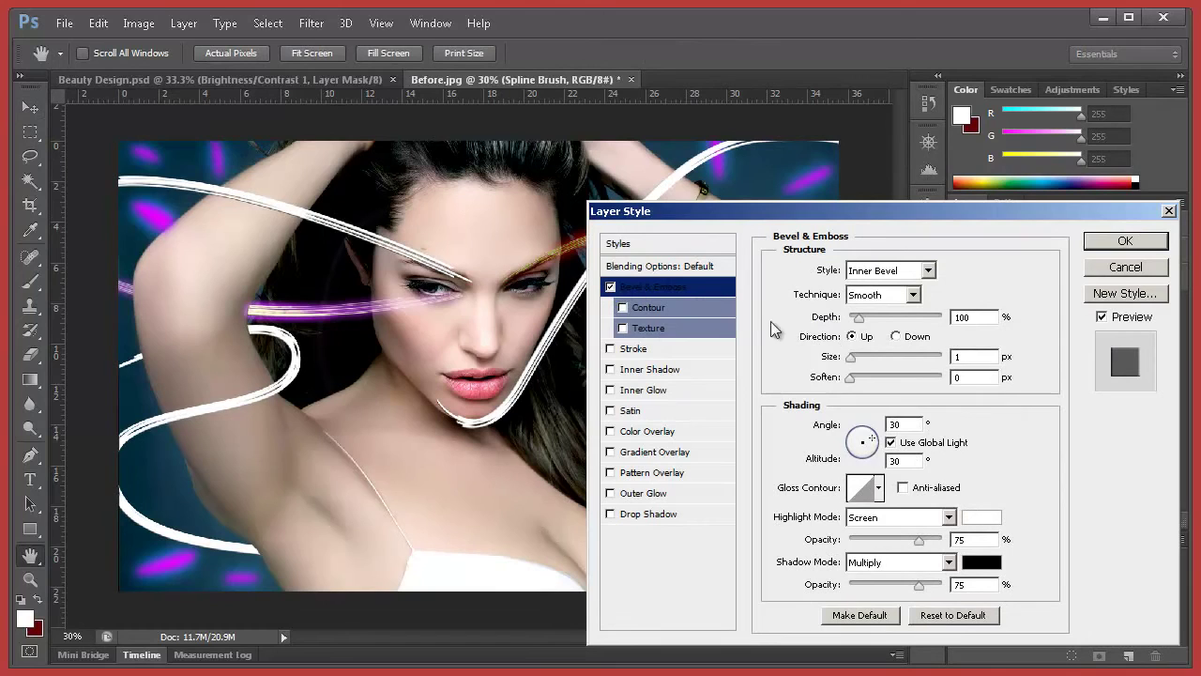
{"action": "left_click_drag", "start_coordinate": [882, 544], "coordinate": [848, 544]}
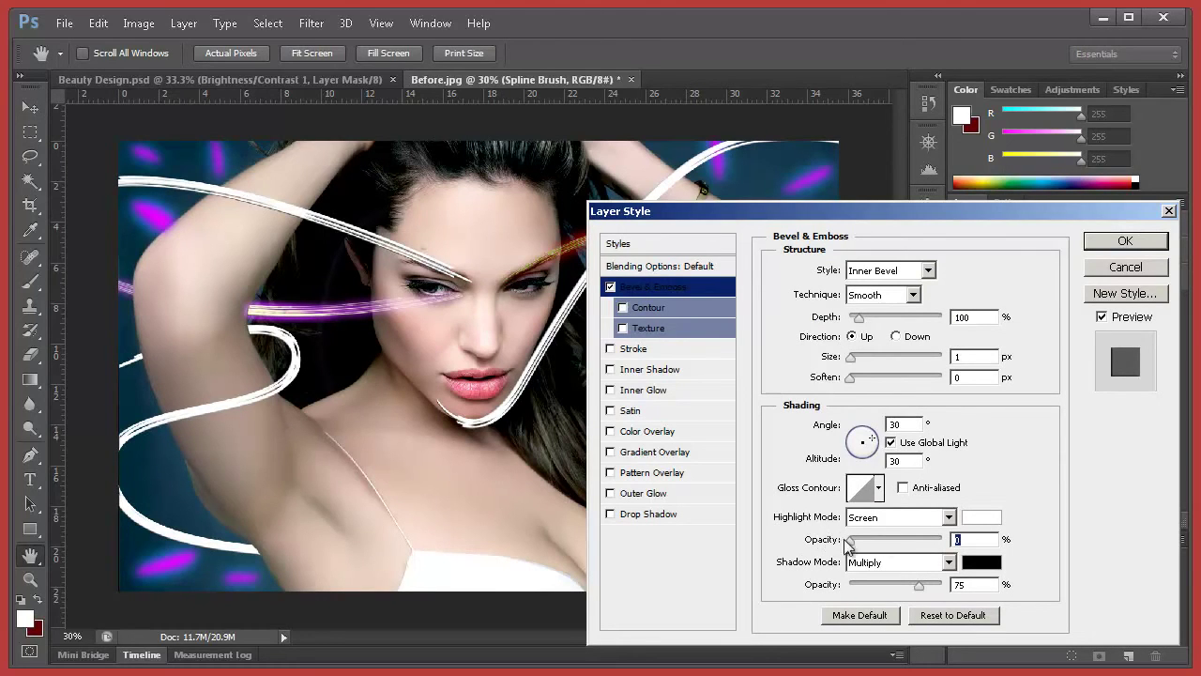
{"action": "left_click", "coordinate": [643, 516]}
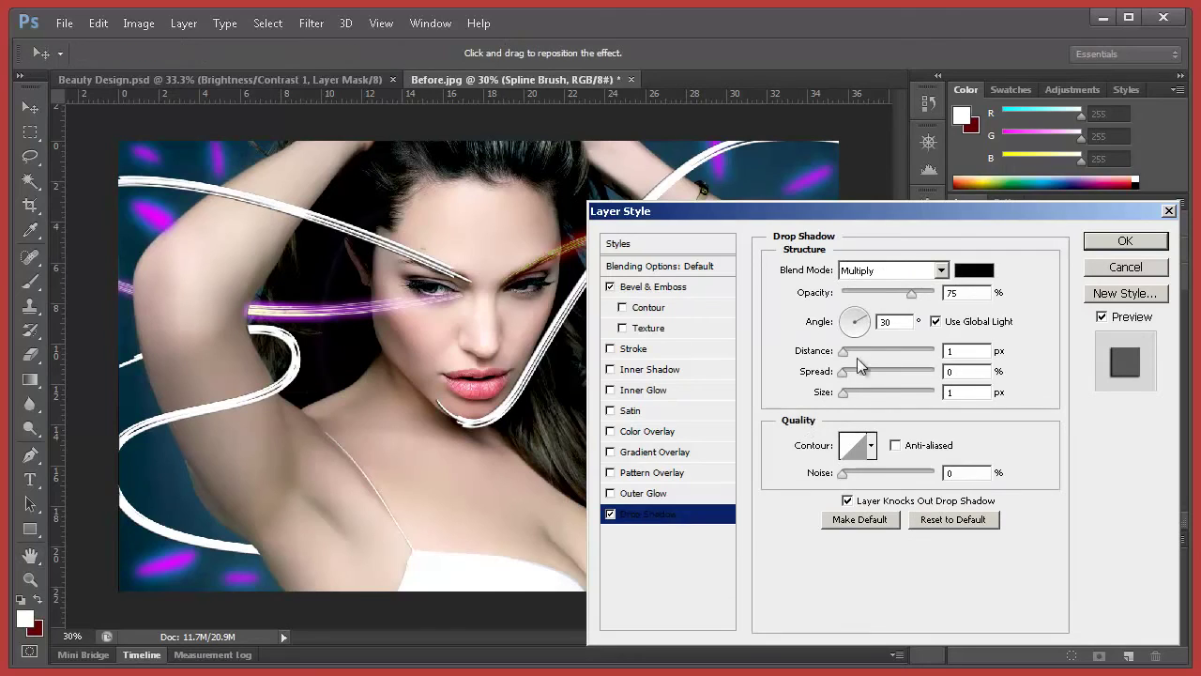
{"action": "left_click_drag", "start_coordinate": [850, 399], "coordinate": [858, 396]}
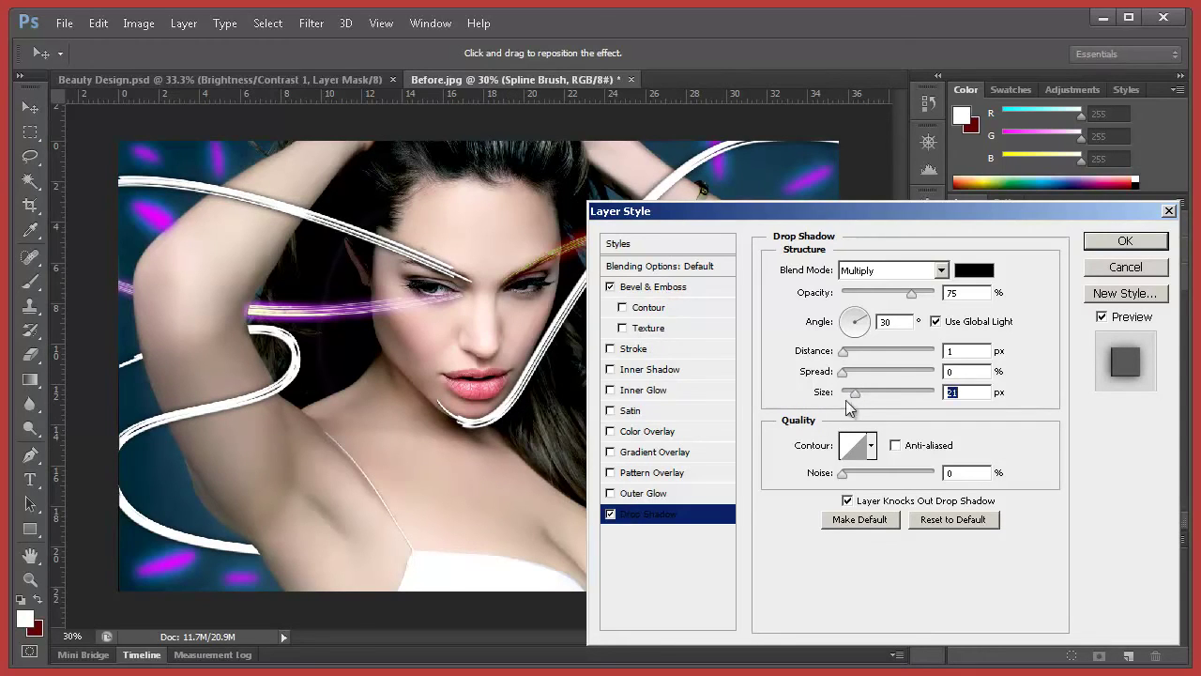
{"action": "left_click", "coordinate": [645, 390]}
{"action": "left_click_drag", "start_coordinate": [845, 450], "coordinate": [775, 434]}
{"action": "left_click", "coordinate": [611, 389]}
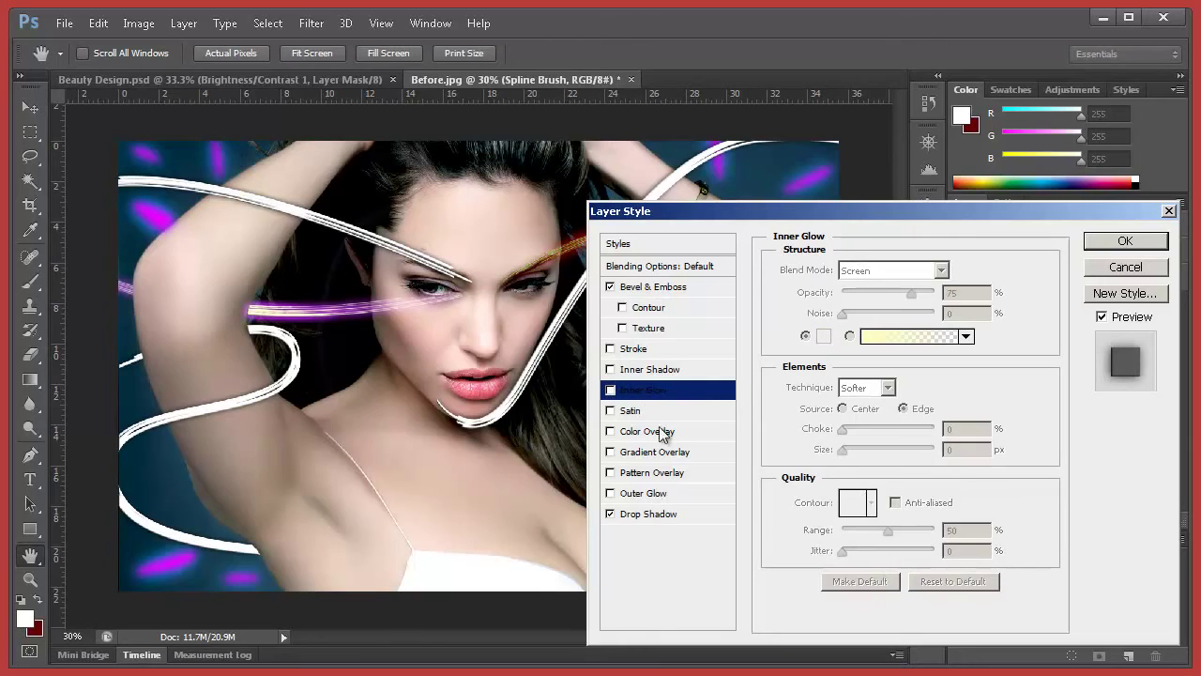
- Add an Outer Glow to Spline Brush in blue 009cff with 0% spread and a size of 10 px, and apply the layer style
{"action": "left_click", "coordinate": [611, 493]}
{"action": "left_click", "coordinate": [649, 494]}
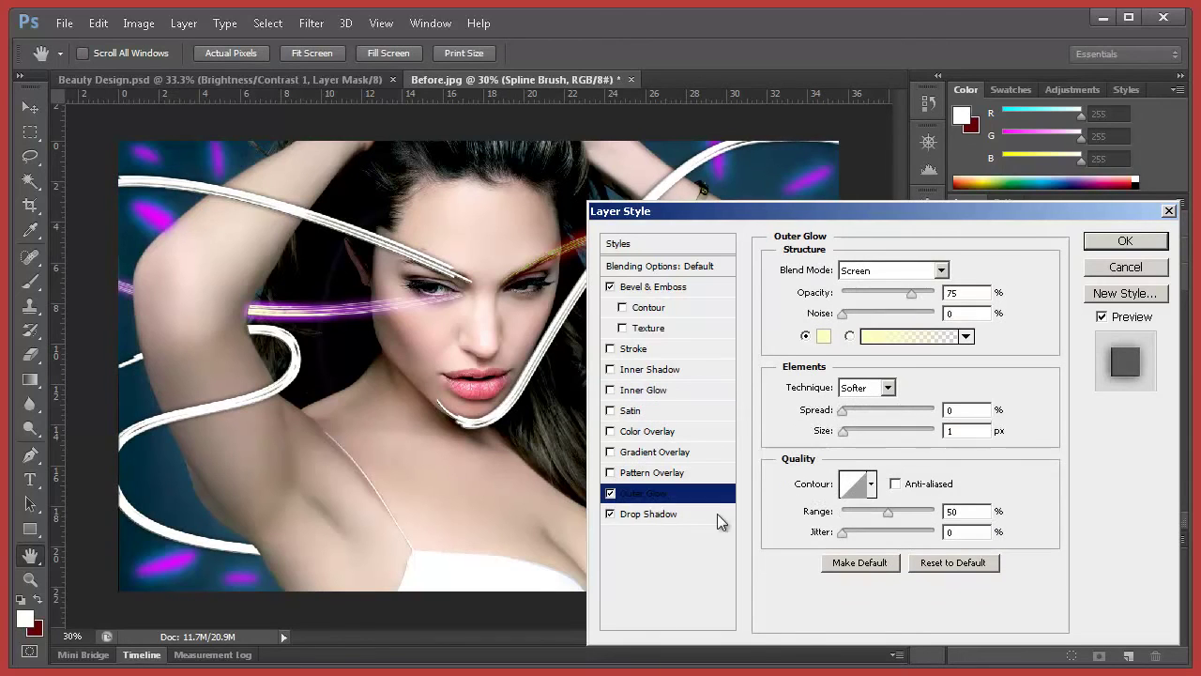
{"action": "left_click", "coordinate": [823, 336]}
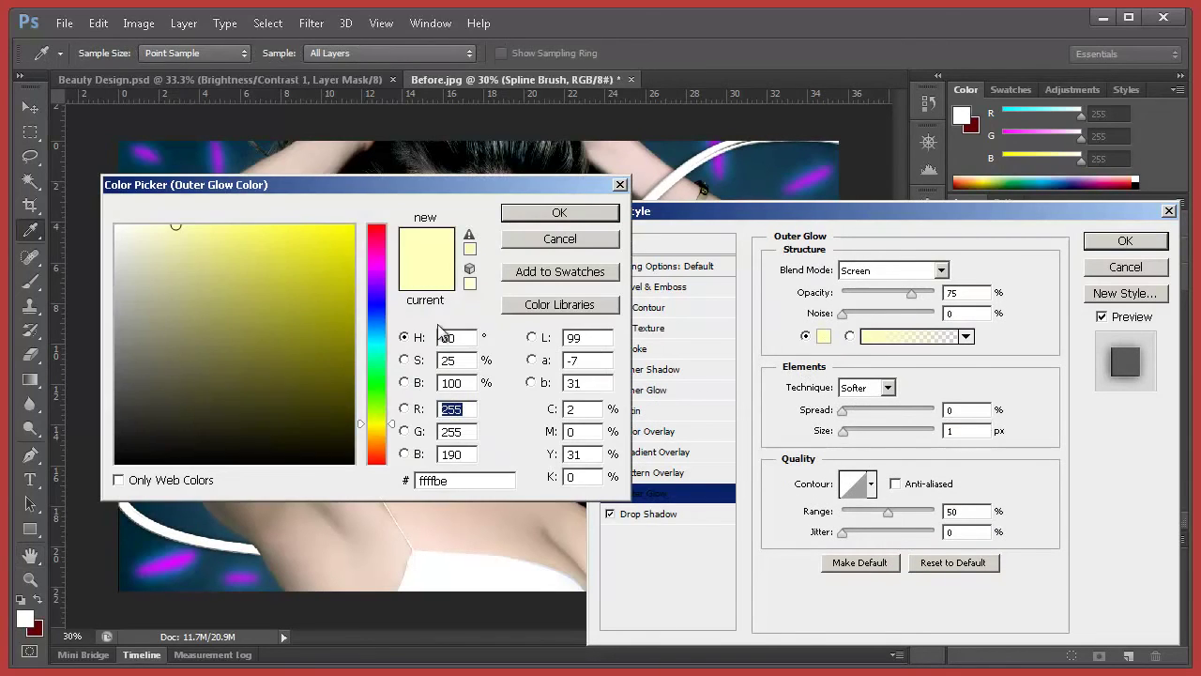
{"action": "left_click", "coordinate": [377, 331]}
{"action": "left_click", "coordinate": [338, 262]}
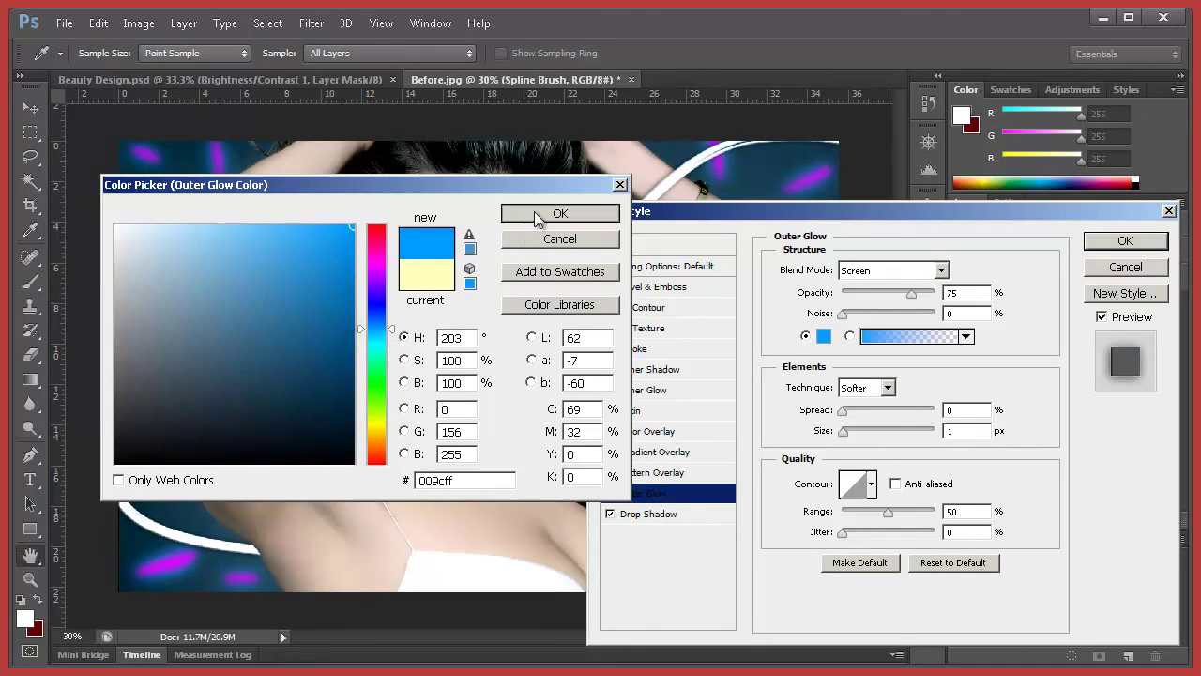
{"action": "left_click", "coordinate": [554, 212]}
{"action": "left_click_drag", "start_coordinate": [859, 434], "coordinate": [855, 434]}
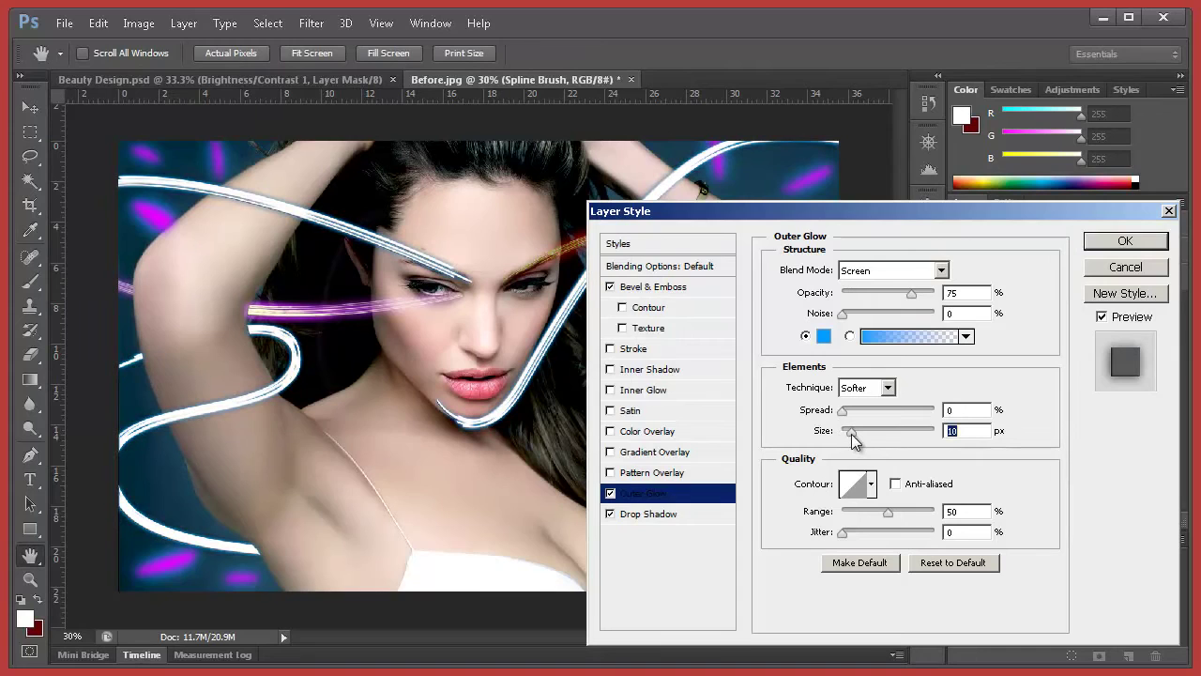
{"action": "mouse_move", "coordinate": [844, 413]}
{"action": "left_mouse_down"}
{"action": "mouse_move", "coordinate": [859, 410]}
{"action": "mouse_move", "coordinate": [846, 416]}
{"action": "left_mouse_up"}
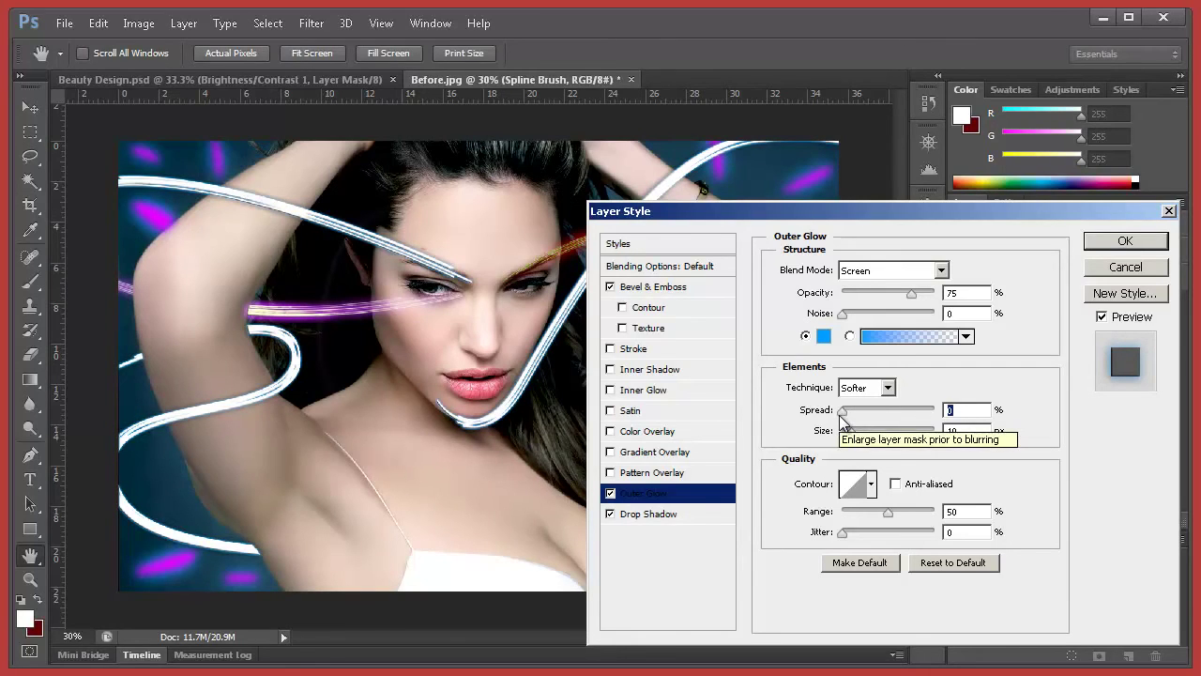
{"action": "left_click", "coordinate": [1131, 245]}
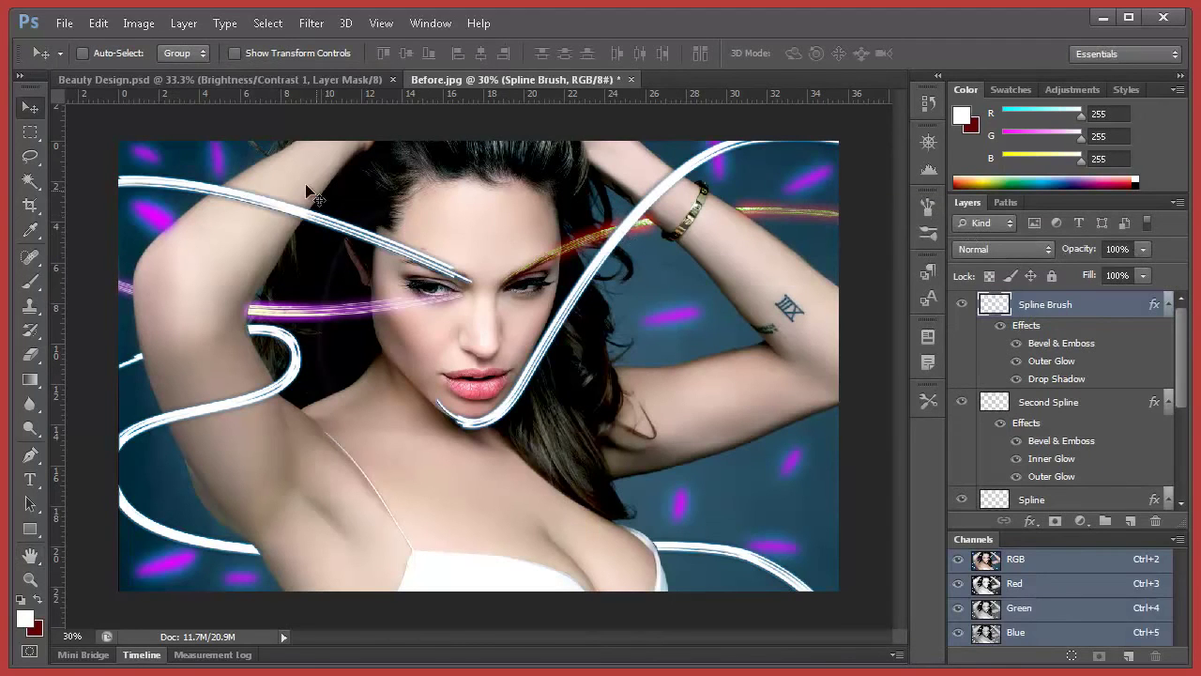
- Check the Beauty Design.psd reference, and add a new layer named Red Eyes above Spline Brush in Before.jpg
{"action": "left_click", "coordinate": [227, 82]}
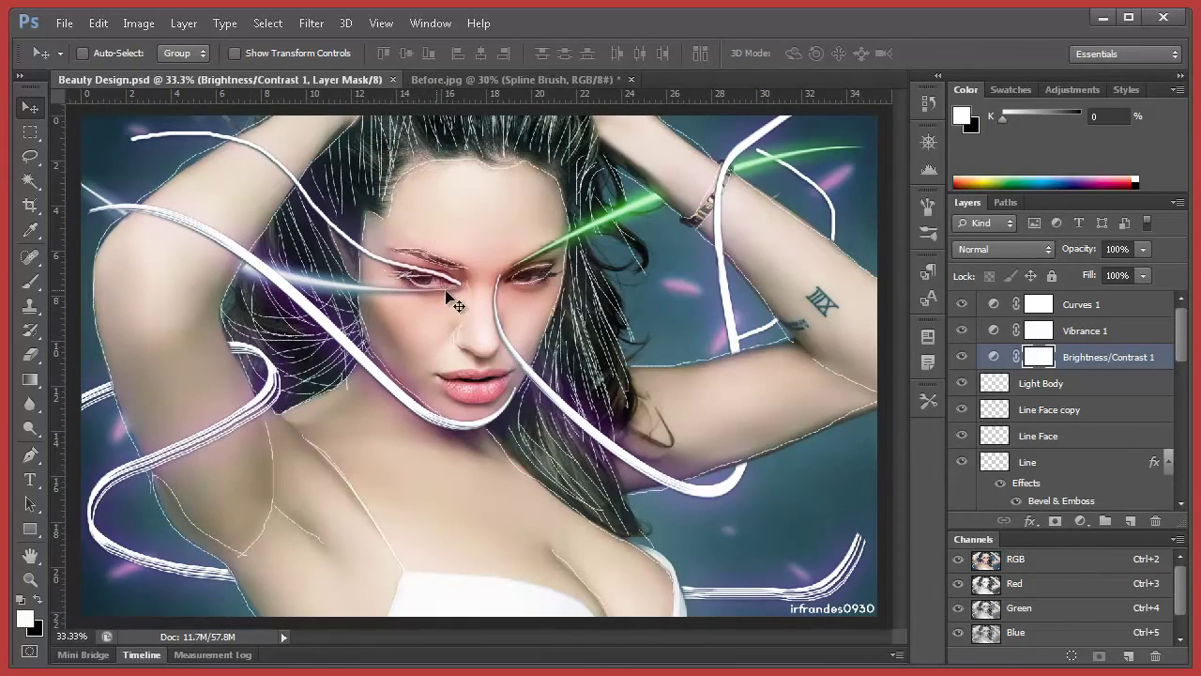
{"action": "left_click", "coordinate": [511, 79]}
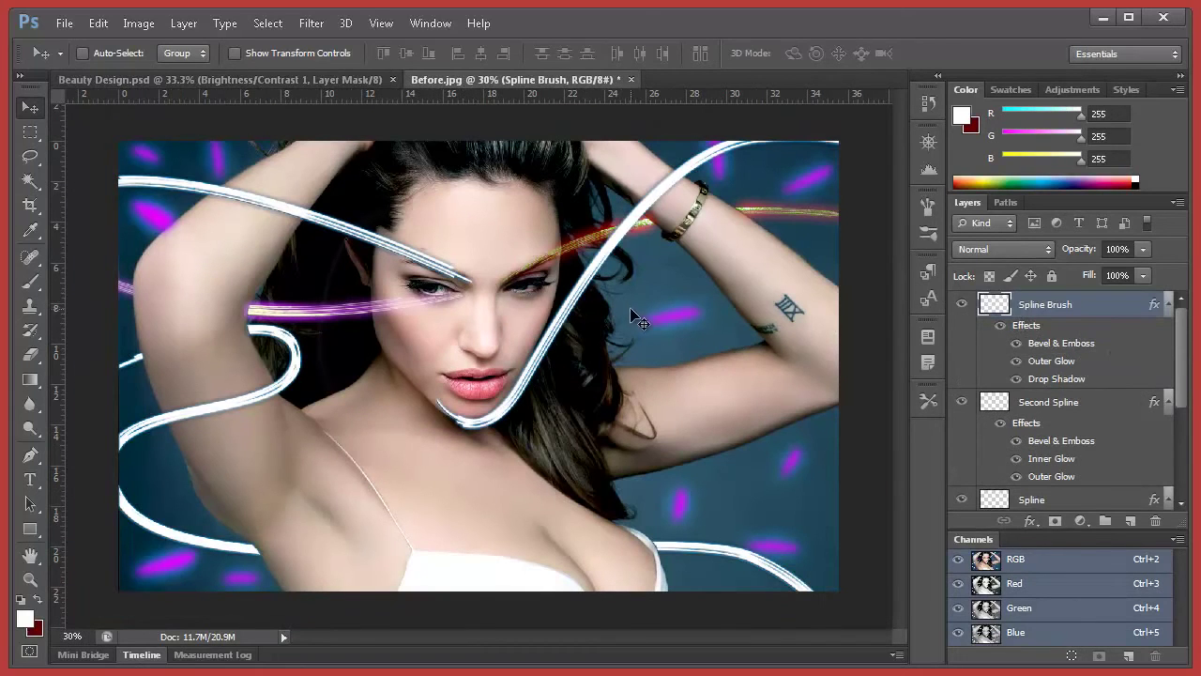
{"action": "left_click", "coordinate": [1130, 520]}
{"action": "double_click", "coordinate": [1032, 306]}
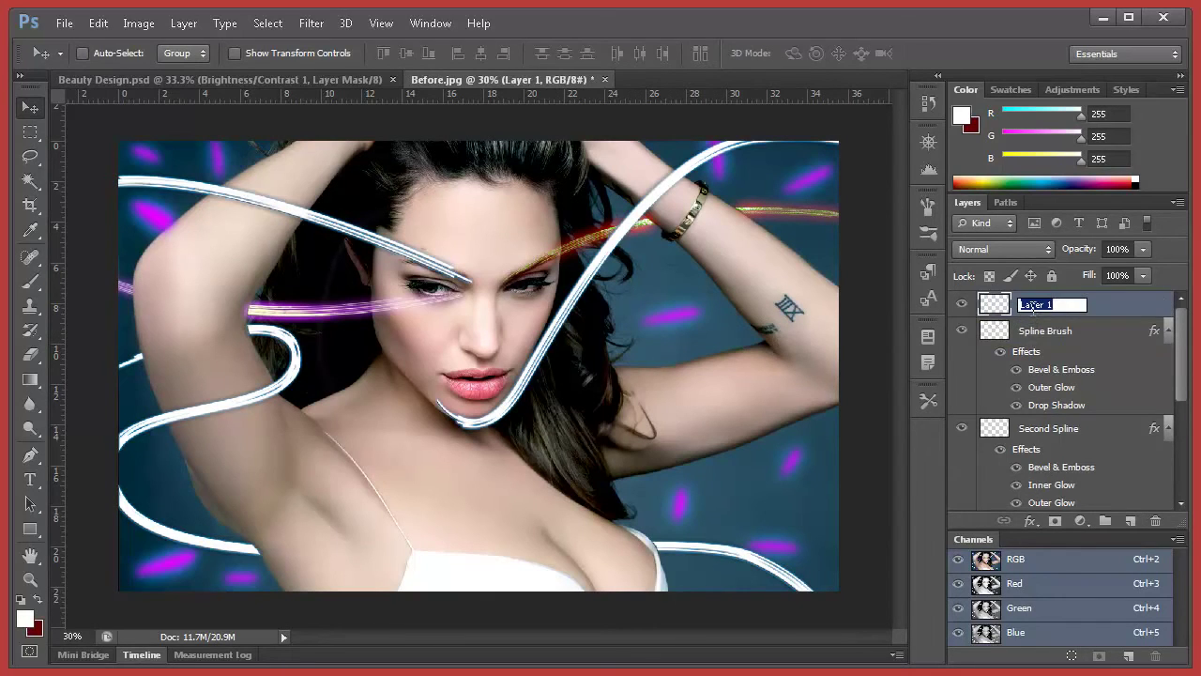
{"action": "key", "text": "Return"}
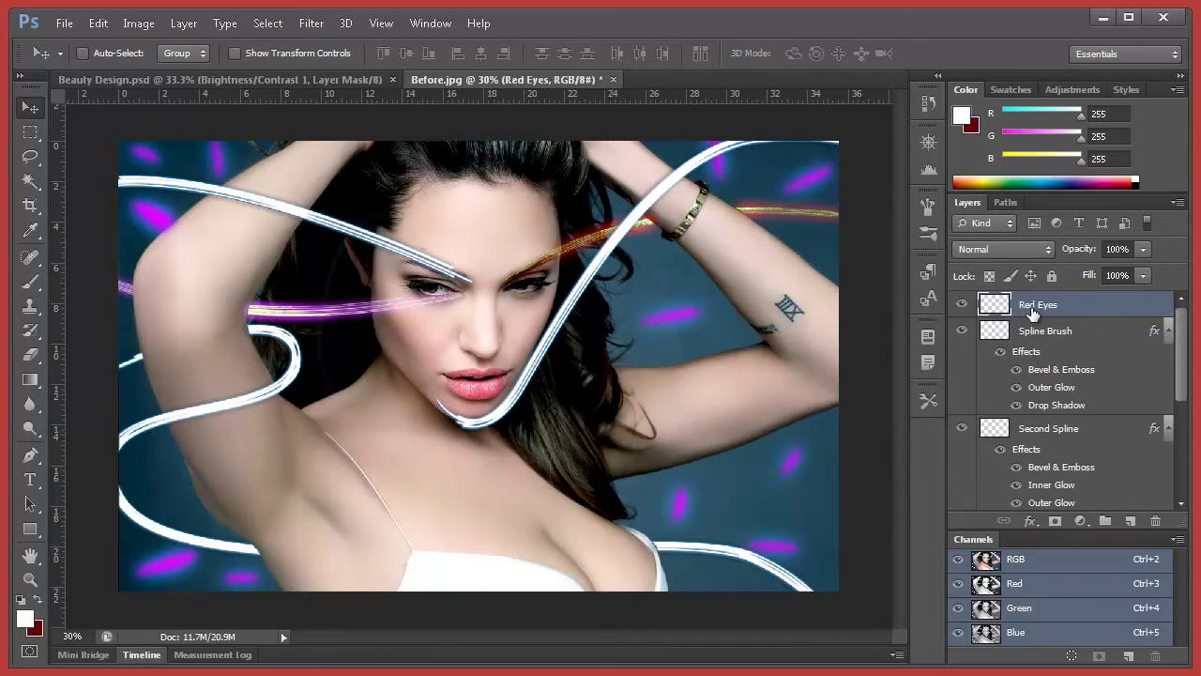
- Draw a closed work path with the Pen tool around the eye on the left of the portrait, on the Red Eyes layer
{"action": "left_click", "coordinate": [44, 451]}
{"action": "left_click", "coordinate": [411, 283]}
{"action": "left_click", "coordinate": [471, 305]}
{"action": "left_click", "coordinate": [411, 281]}
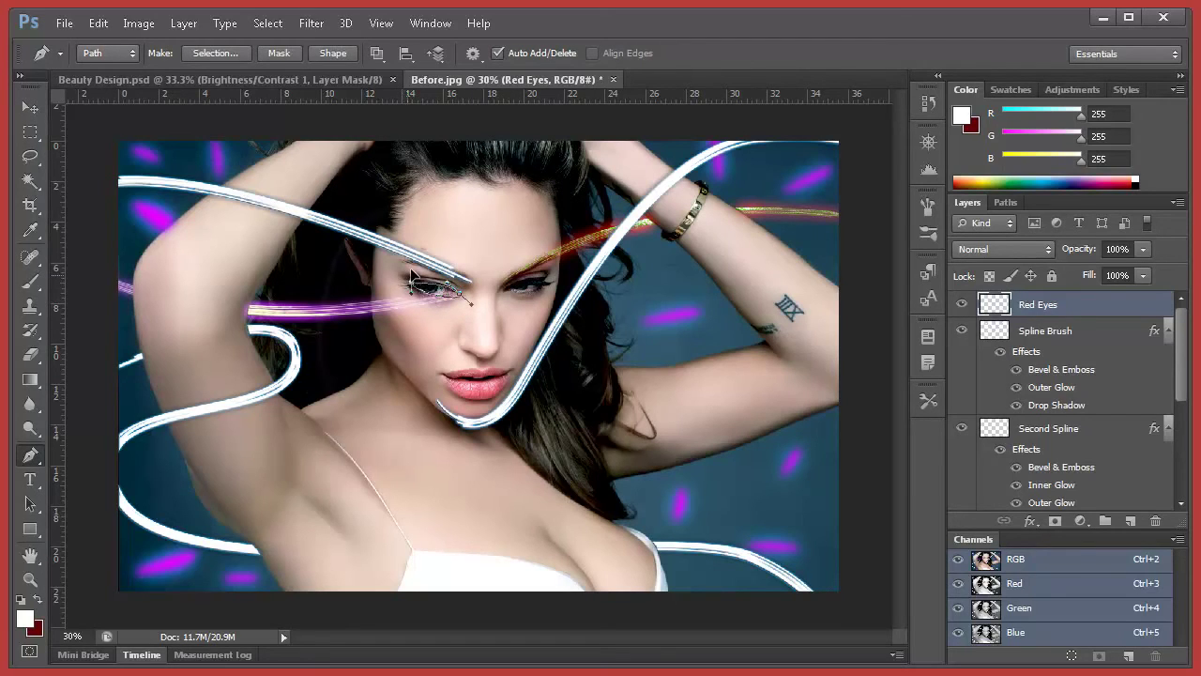
{"action": "left_click_drag", "start_coordinate": [431, 282], "coordinate": [431, 272]}
- Fill the eye path with red fe0000 in Normal mode at 100% opacity, and delete the path
{"action": "right_click", "coordinate": [437, 287]}
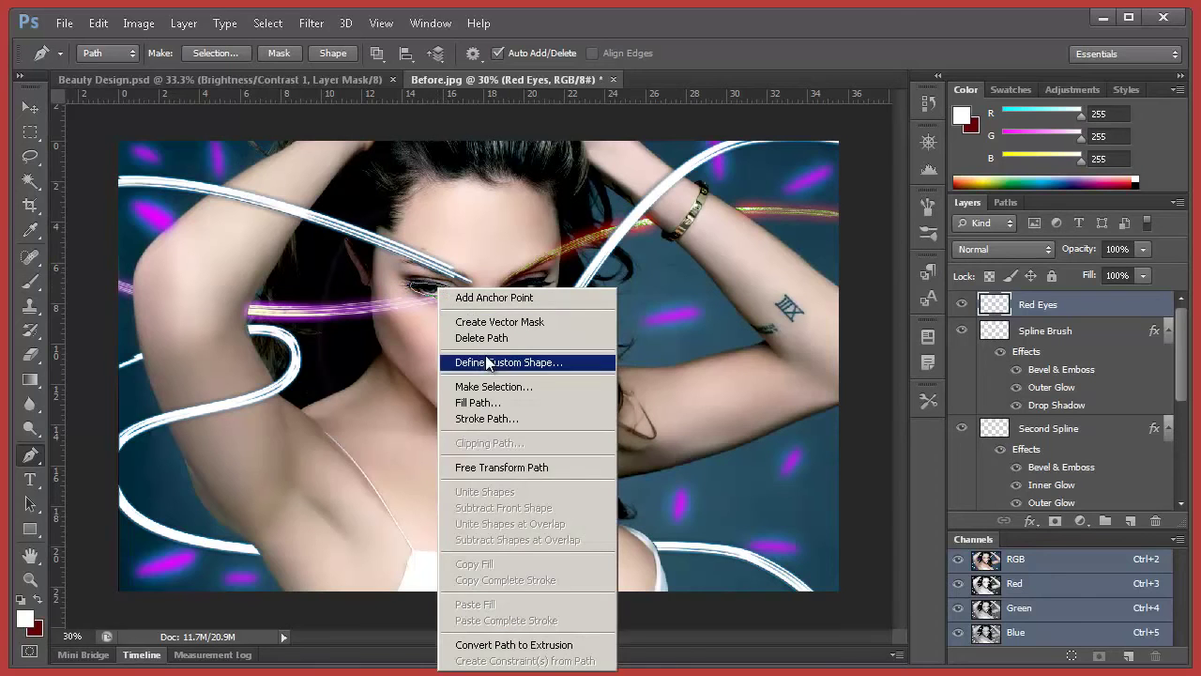
{"action": "left_click", "coordinate": [496, 405]}
{"action": "left_click", "coordinate": [1032, 217]}
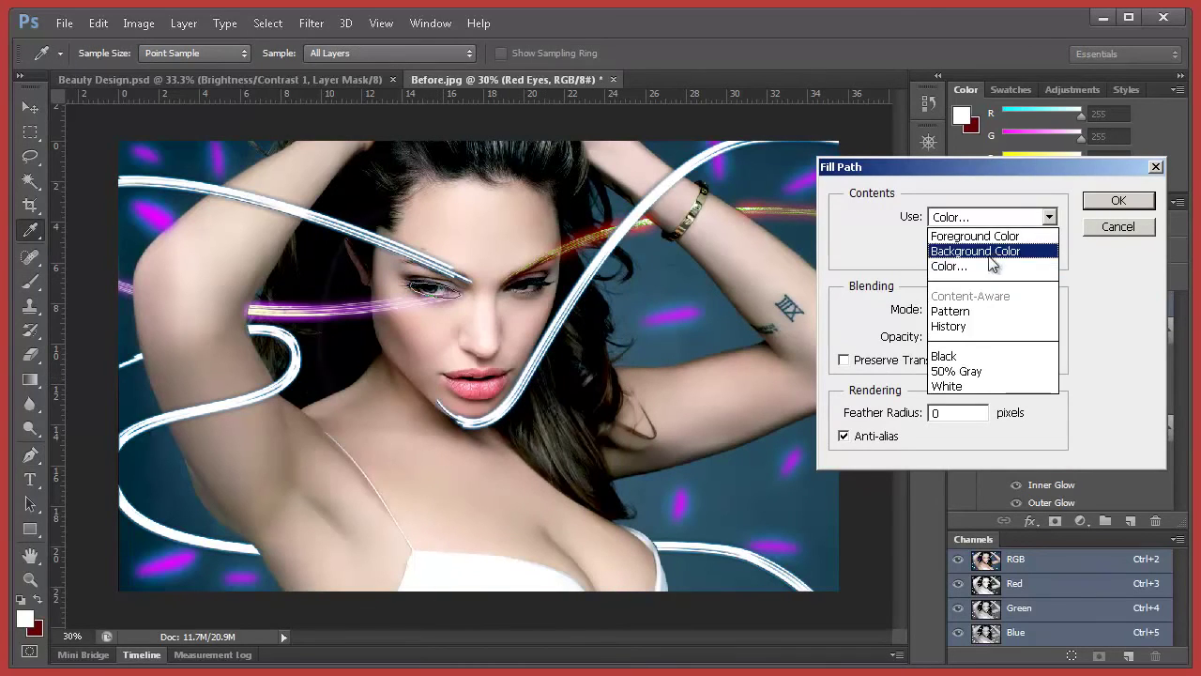
{"action": "left_click", "coordinate": [990, 265]}
{"action": "left_click", "coordinate": [383, 228]}
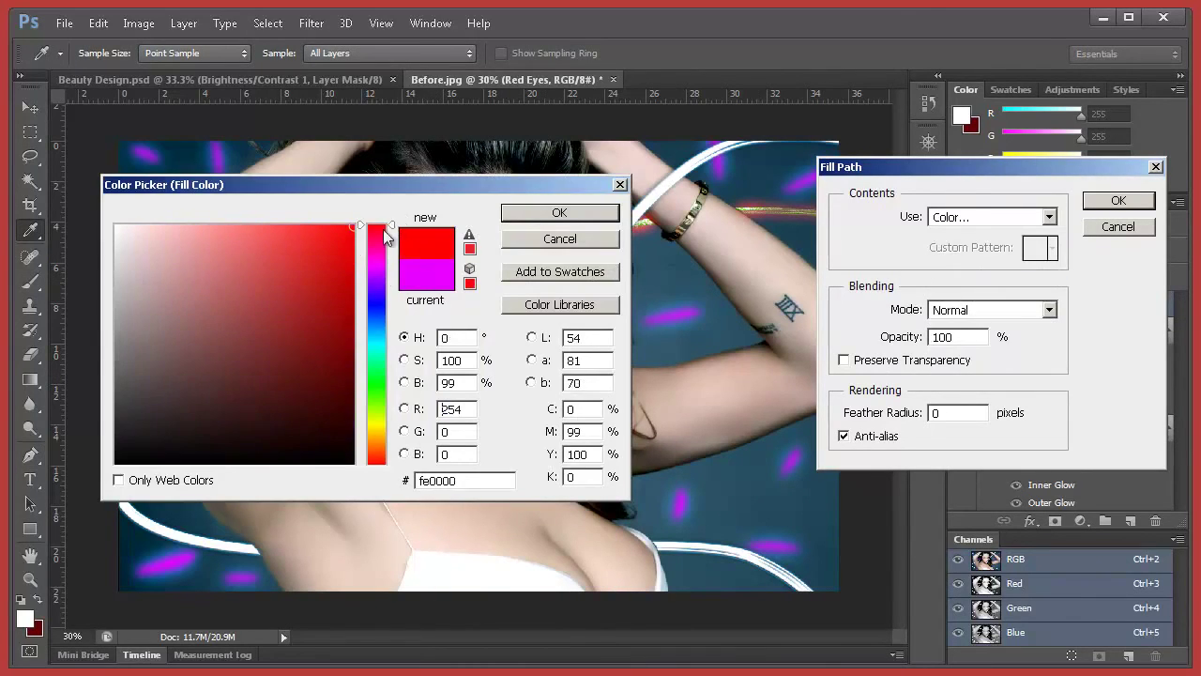
{"action": "left_click", "coordinate": [605, 216]}
{"action": "left_click", "coordinate": [1117, 201]}
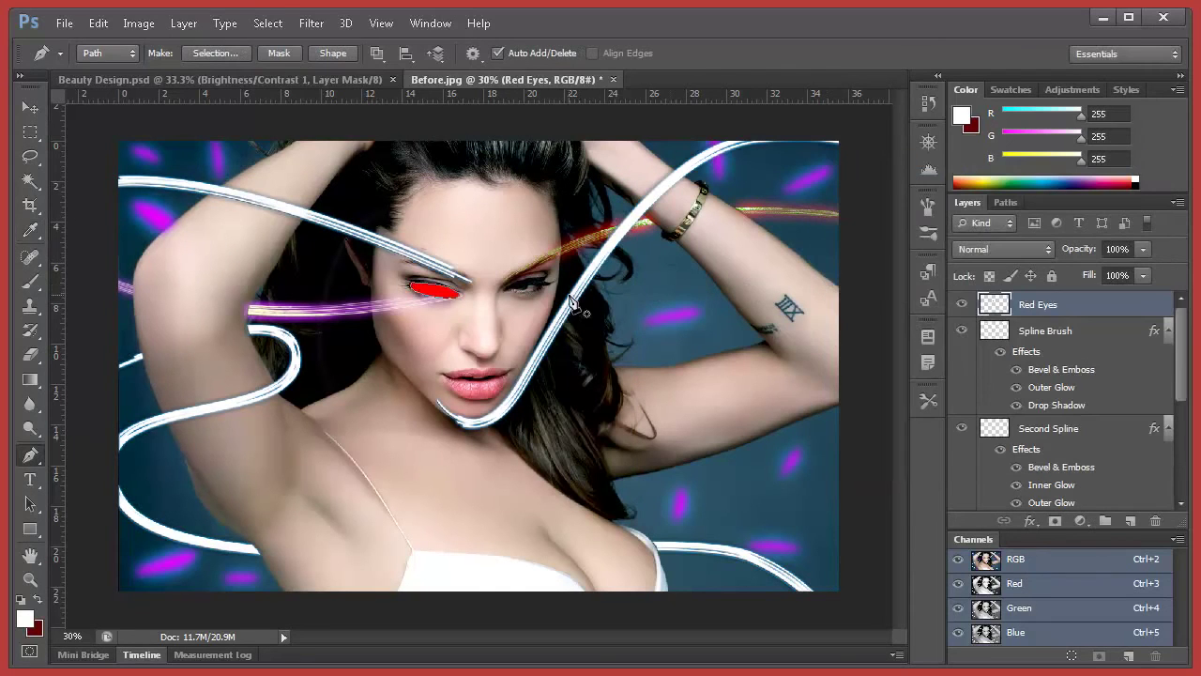
{"action": "right_click", "coordinate": [445, 297]}
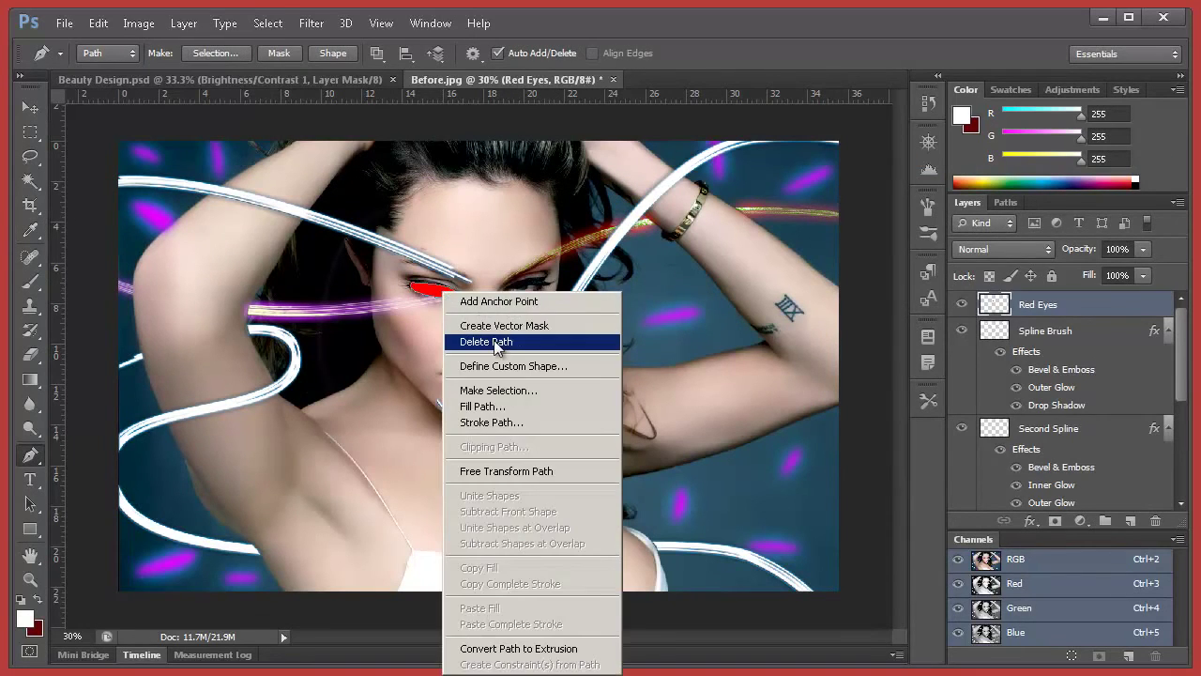
{"action": "left_click", "coordinate": [482, 340]}
- Duplicate the Red Eyes layer, move the copy over the other eye and rotate it -20.94 degrees
{"action": "left_click", "coordinate": [30, 109]}
{"action": "right_click", "coordinate": [1041, 311]}
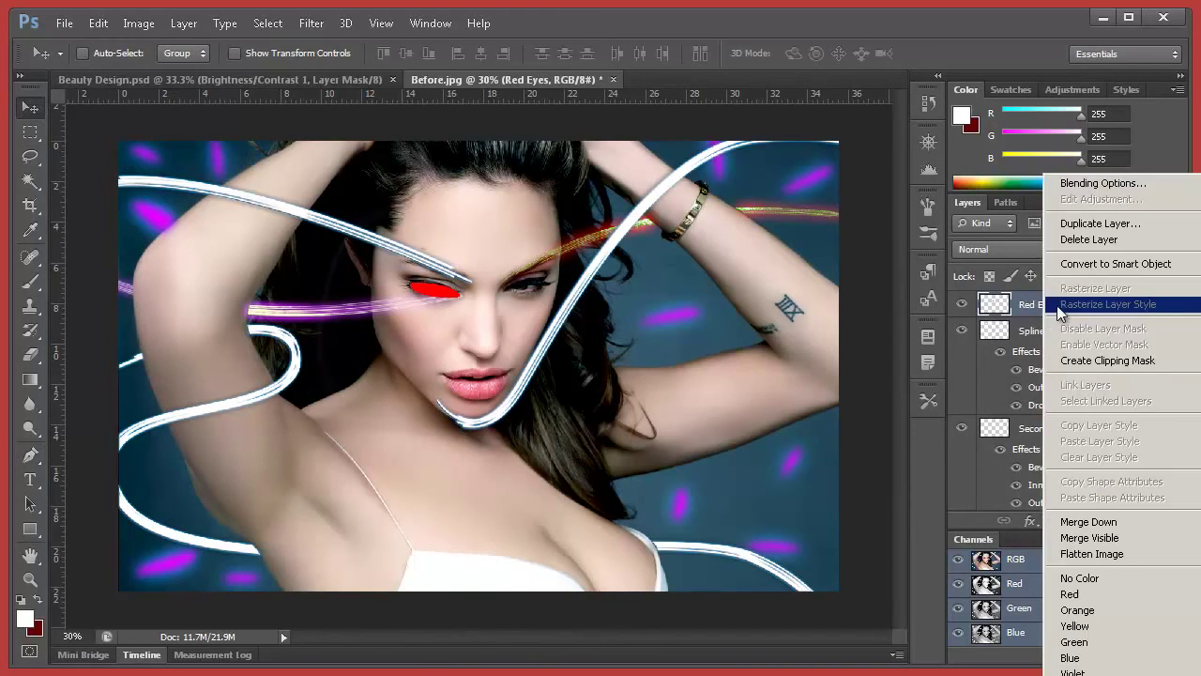
{"action": "left_click", "coordinate": [1084, 223]}
{"action": "left_click_drag", "start_coordinate": [469, 313], "coordinate": [550, 276]}
{"action": "key", "text": "ctrl+t"}
{"action": "mouse_move", "coordinate": [619, 302]}
{"action": "left_mouse_down"}
{"action": "mouse_move", "coordinate": [620, 273]}
{"action": "mouse_move", "coordinate": [621, 285]}
{"action": "left_mouse_up"}
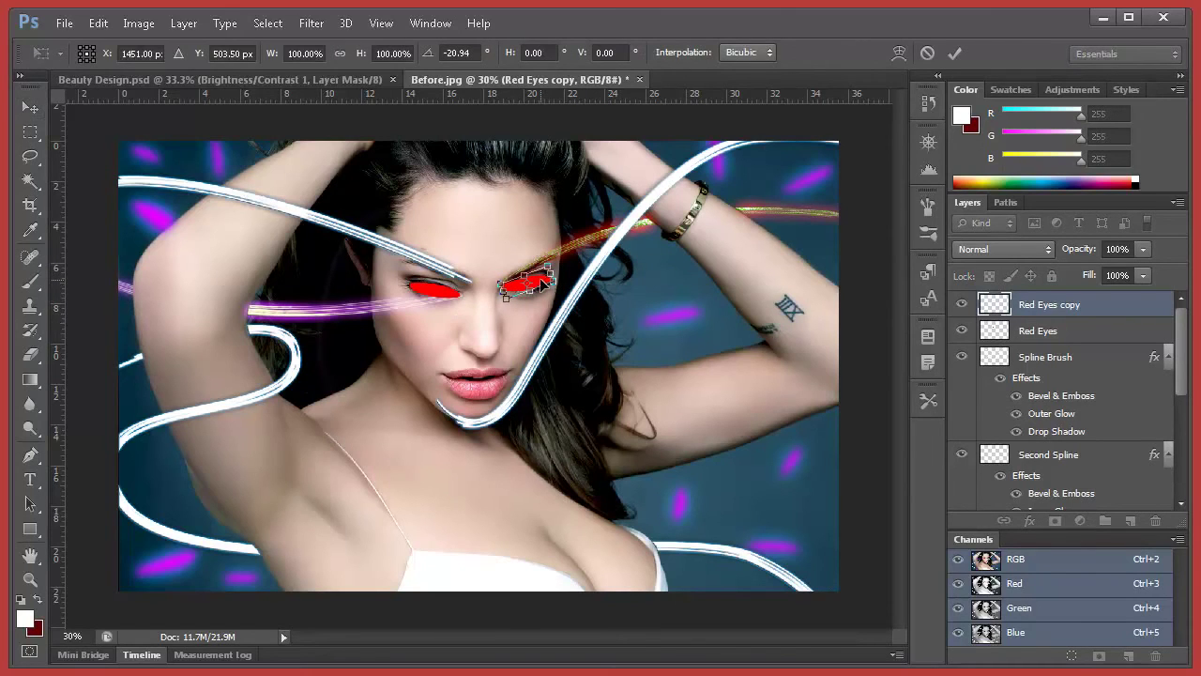
{"action": "left_click_drag", "start_coordinate": [541, 283], "coordinate": [543, 287]}
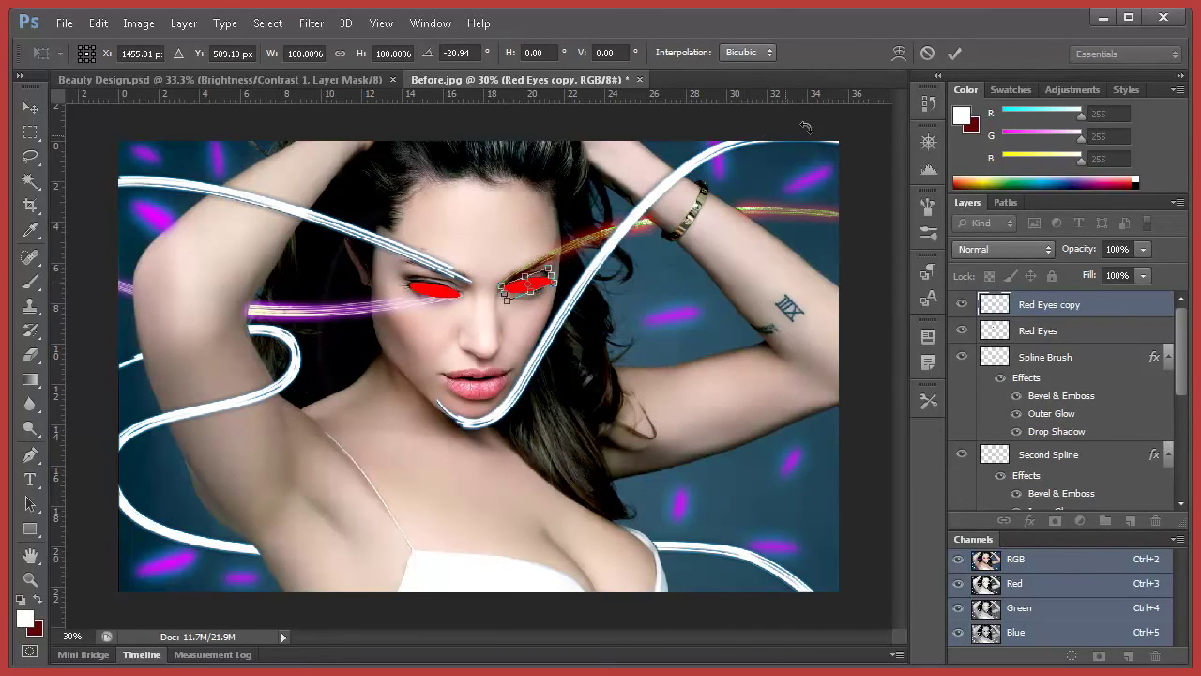
{"action": "left_click", "coordinate": [954, 53]}
- Merge the Red Eyes and Red Eyes copy layers and rename the merged layer Red Eyes
{"action": "left_click", "coordinate": [1037, 332], "text": "shift"}
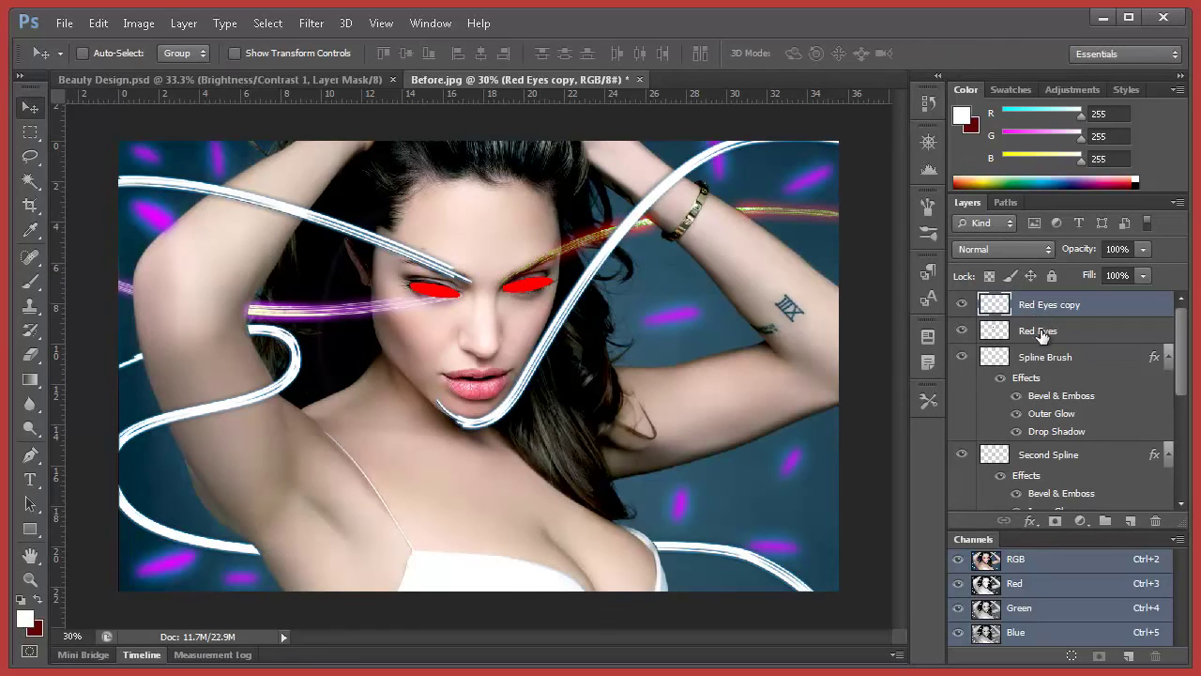
{"action": "right_click", "coordinate": [1040, 334]}
{"action": "left_click", "coordinate": [1056, 524]}
{"action": "double_click", "coordinate": [1049, 304]}
{"action": "type", "text": "Red Eyes"}
{"action": "key", "text": "Return"}
- Apply a Gaussian Blur with a radius of 55.0 pixels to the Red Eyes layer
{"action": "right_click", "coordinate": [1042, 303]}
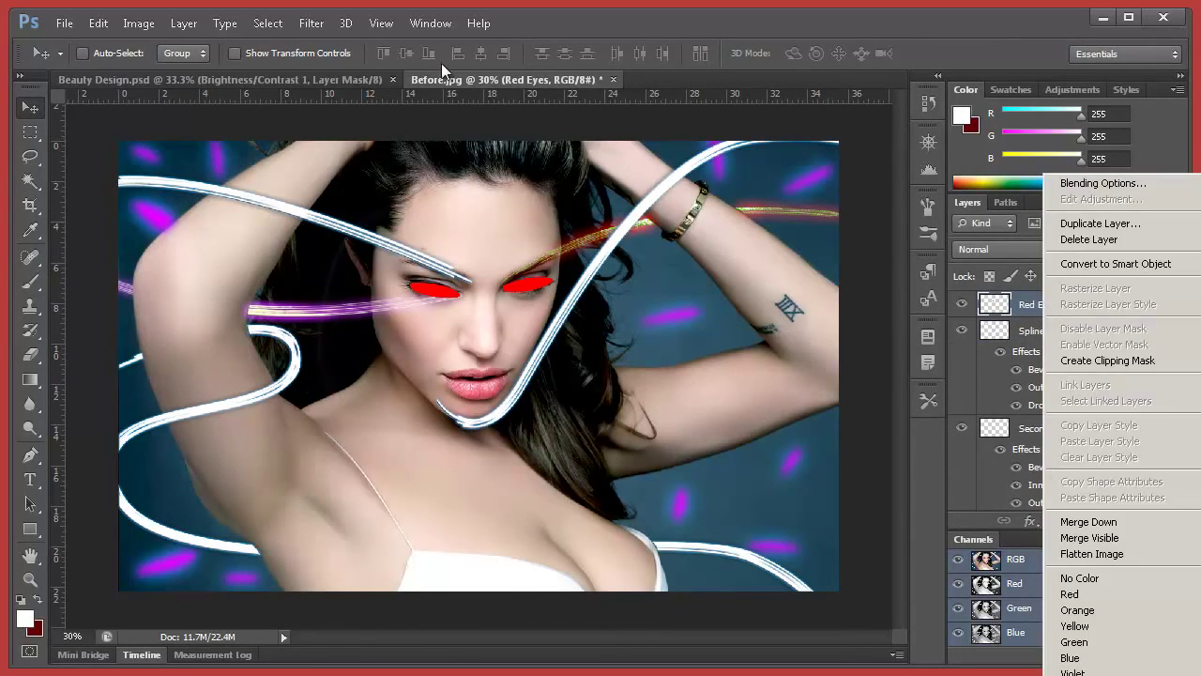
{"action": "left_click", "coordinate": [343, 30]}
{"action": "left_click", "coordinate": [312, 22]}
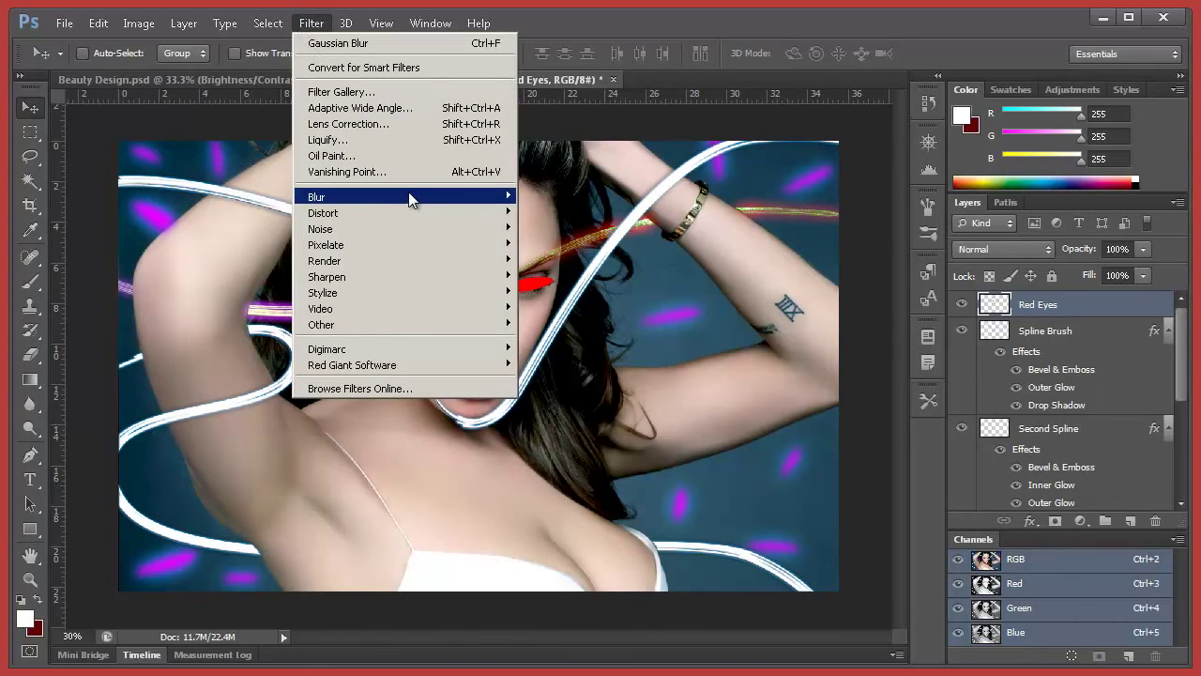
{"action": "mouse_move", "coordinate": [410, 196]}
{"action": "left_click", "coordinate": [575, 316]}
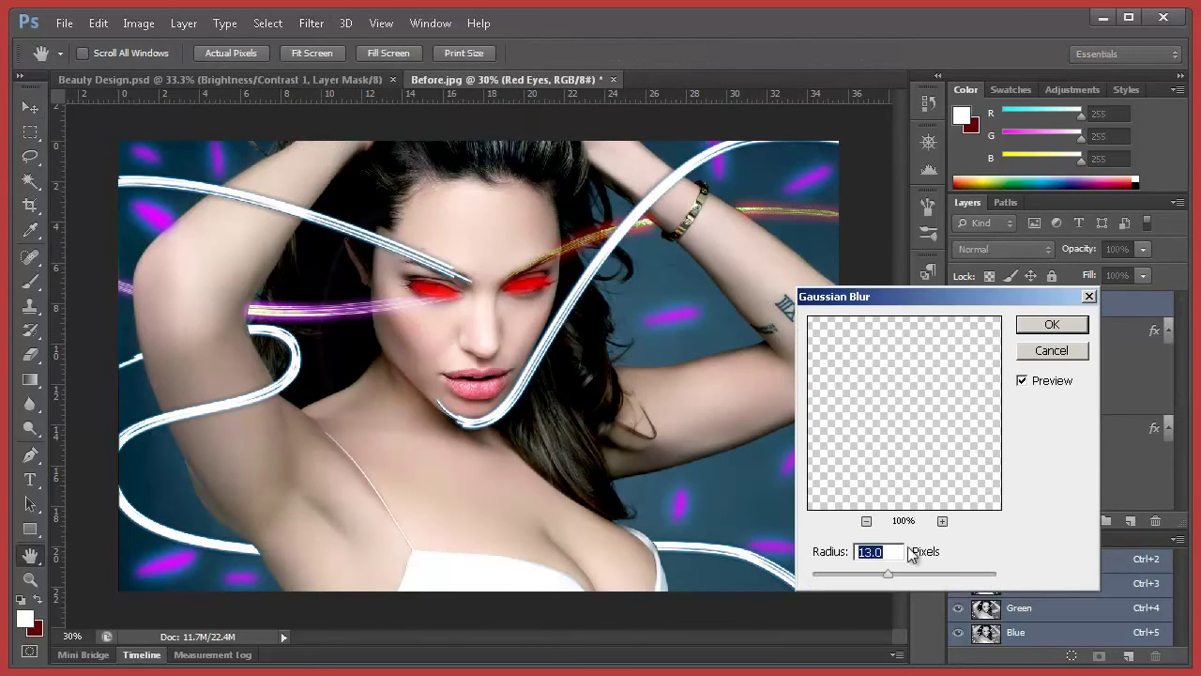
{"action": "mouse_move", "coordinate": [895, 580]}
{"action": "left_mouse_down"}
{"action": "mouse_move", "coordinate": [930, 575]}
{"action": "mouse_move", "coordinate": [910, 575]}
{"action": "left_mouse_up"}
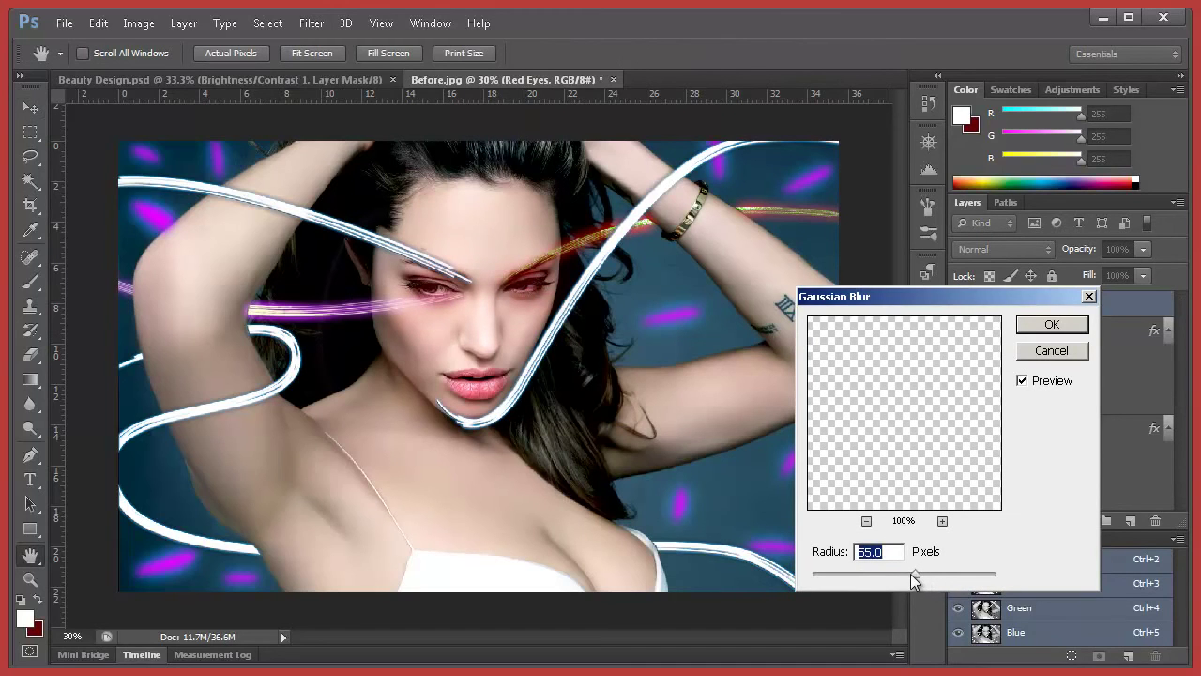
{"action": "left_click", "coordinate": [1026, 324]}
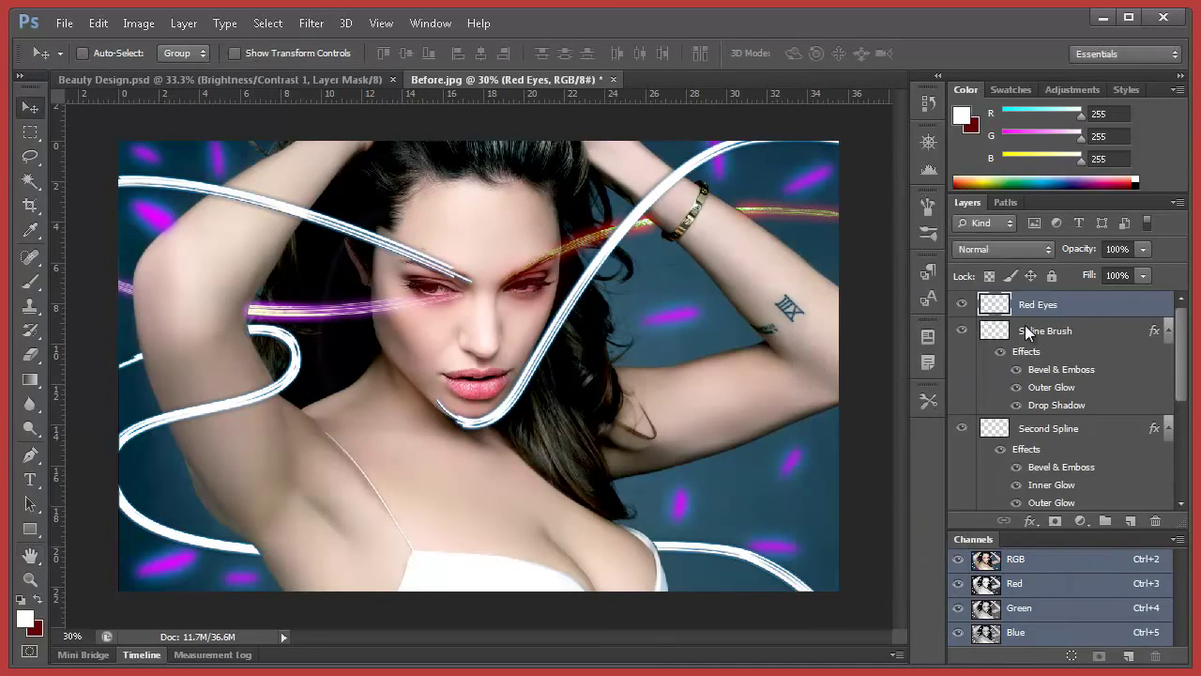
{"action": "left_click_drag", "start_coordinate": [492, 293], "coordinate": [544, 316]}
- Add a new layer named Roto Pencil above Red Eyes
{"action": "left_click", "coordinate": [1130, 522]}
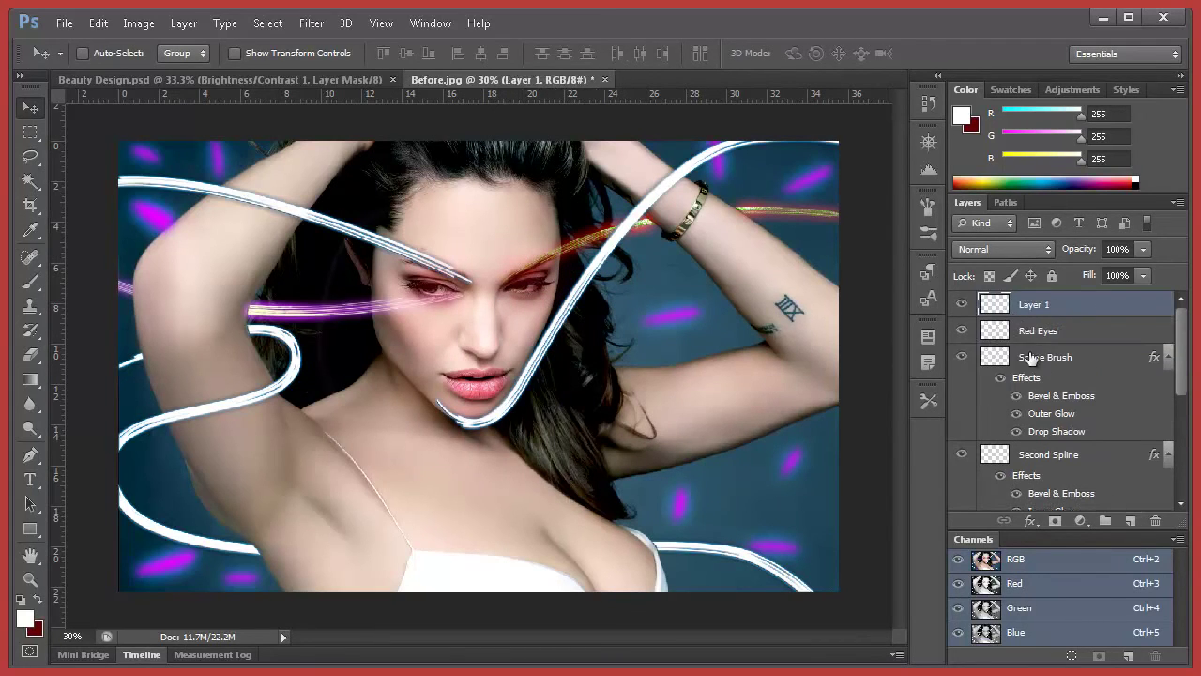
{"action": "double_click", "coordinate": [1036, 304]}
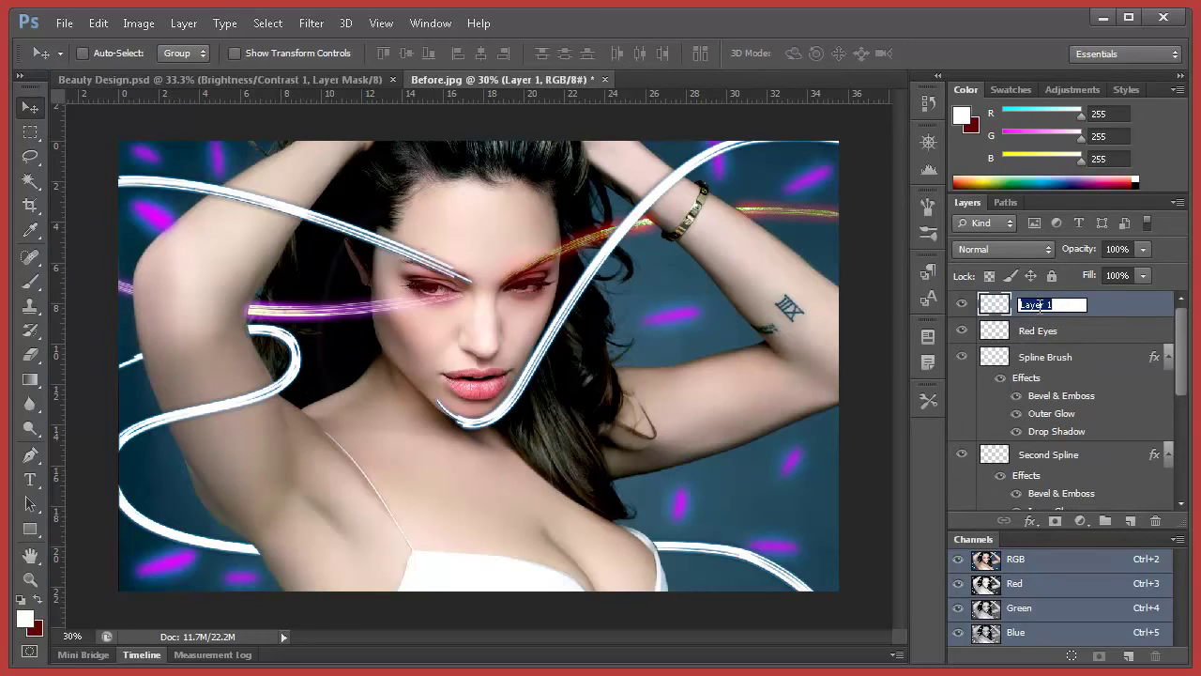
{"action": "type", "text": "Roto Pencil"}
{"action": "key", "text": "Return"}
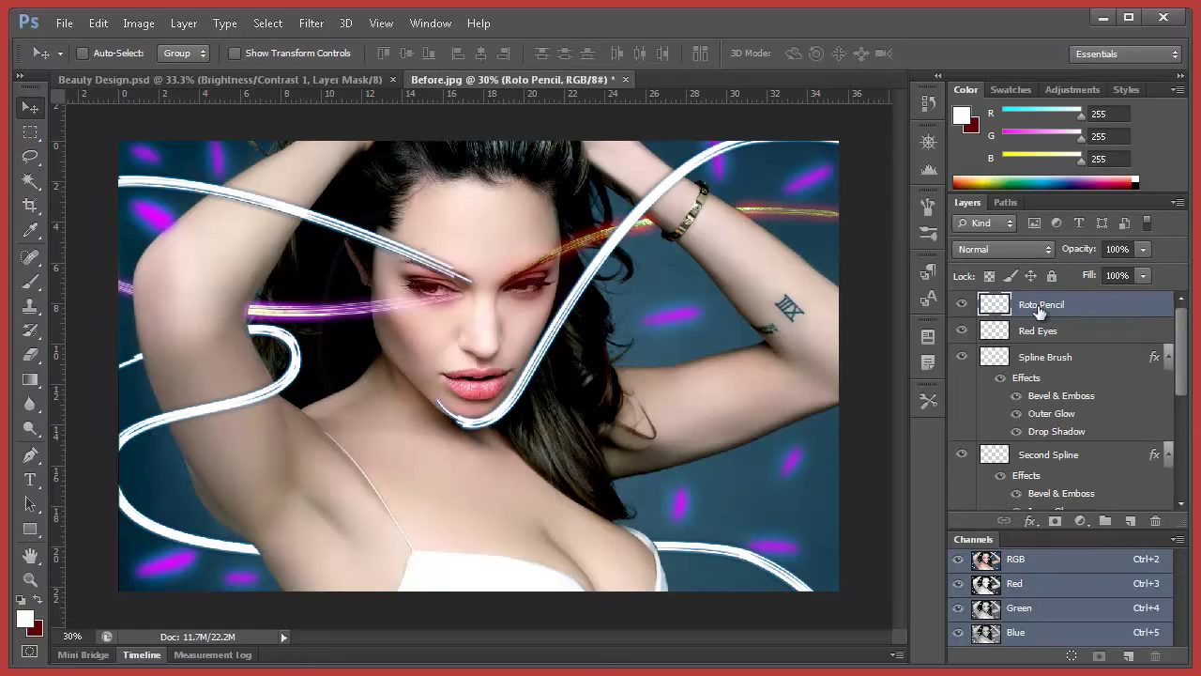
- Choose a 9 px brush preset for the Brush tool and try a short white stroke along the edge of the face
{"action": "left_click", "coordinate": [30, 282]}
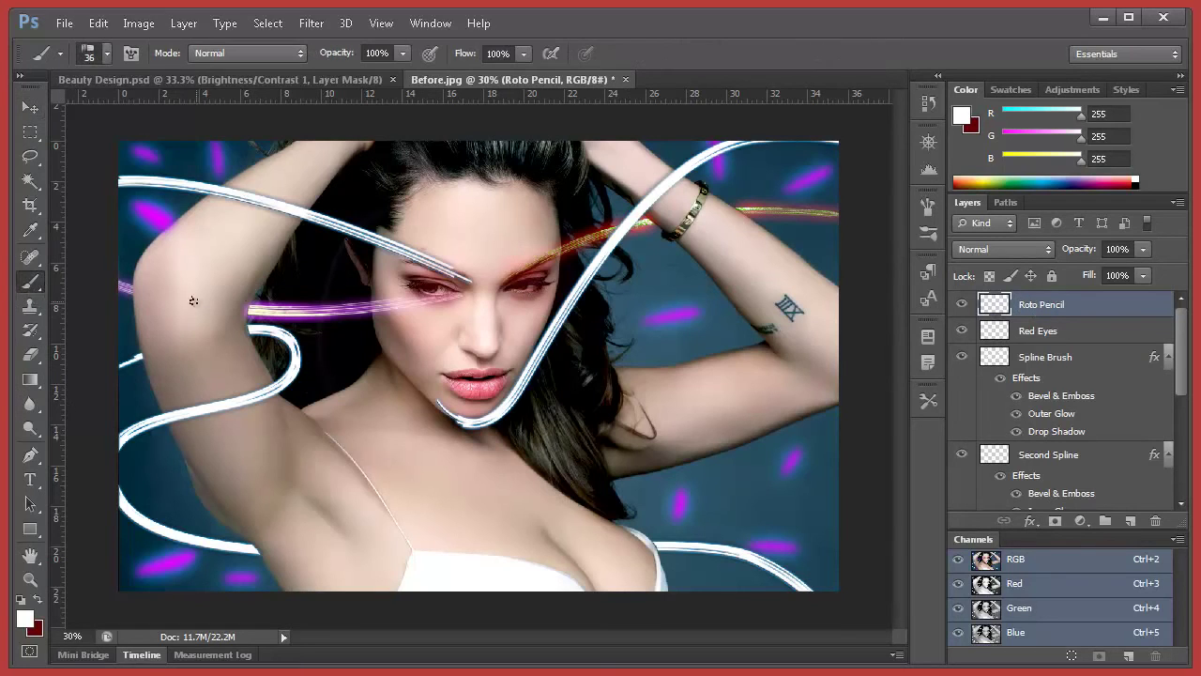
{"action": "right_click", "coordinate": [501, 310]}
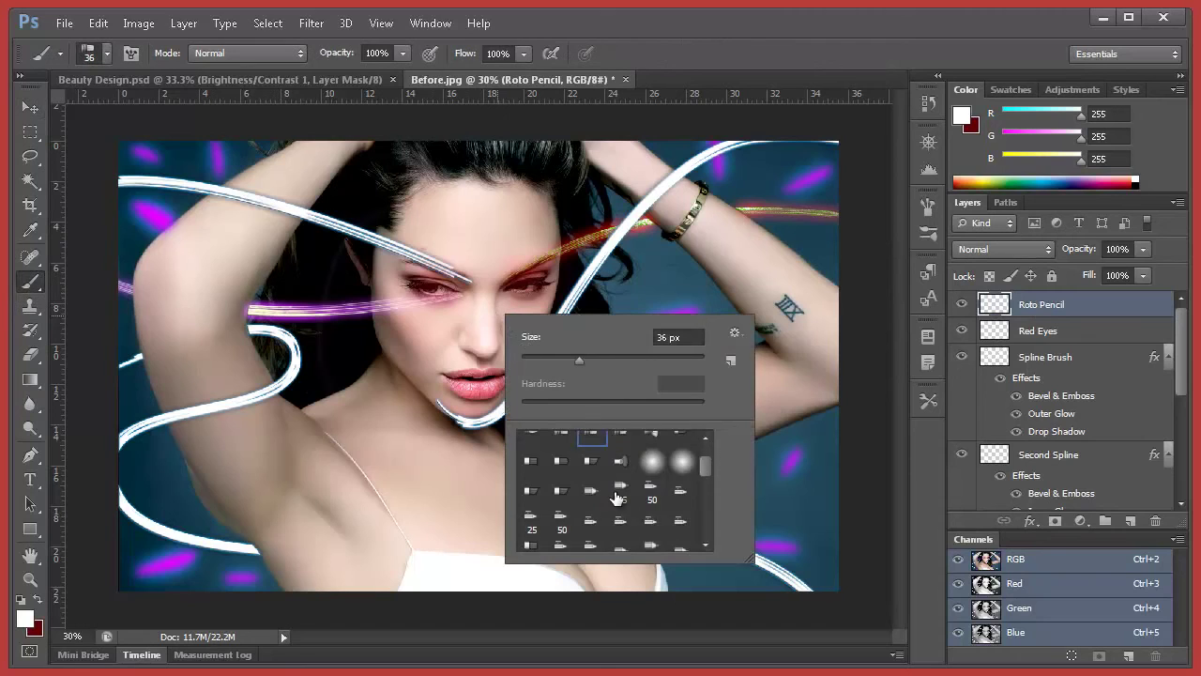
{"action": "scroll", "coordinate": [617, 497], "scroll_direction": "down", "scroll_amount": 2}
{"action": "left_click", "coordinate": [562, 518]}
{"action": "key", "text": "Return"}
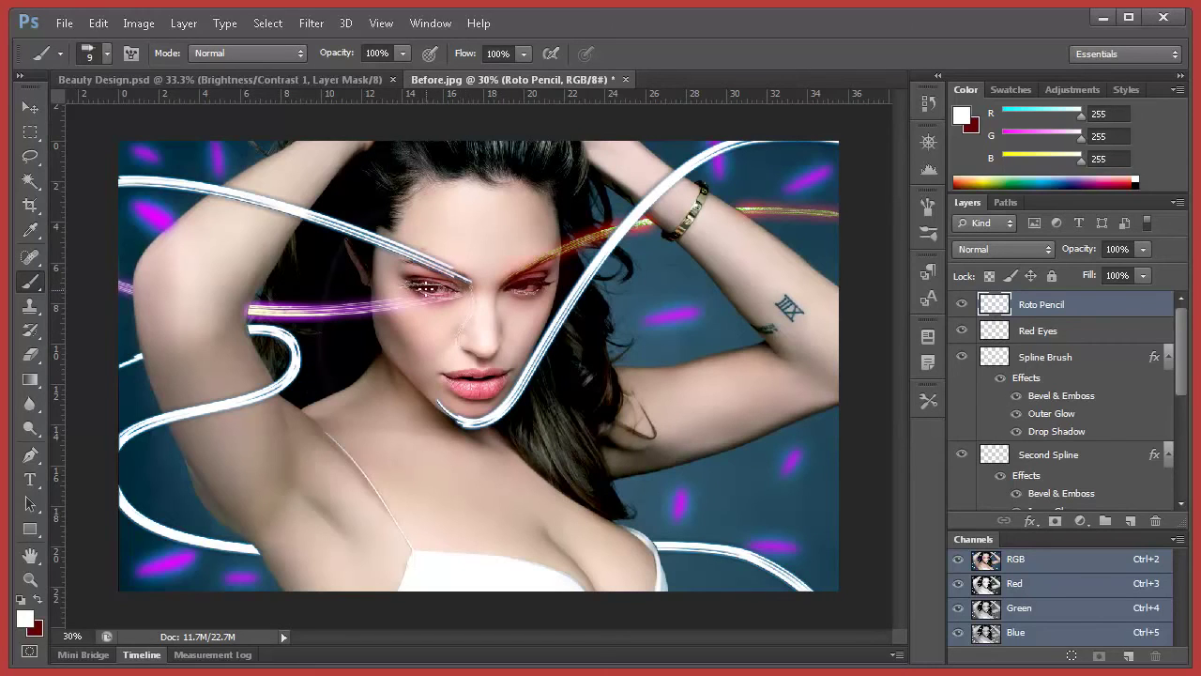
{"action": "right_click", "coordinate": [449, 287]}
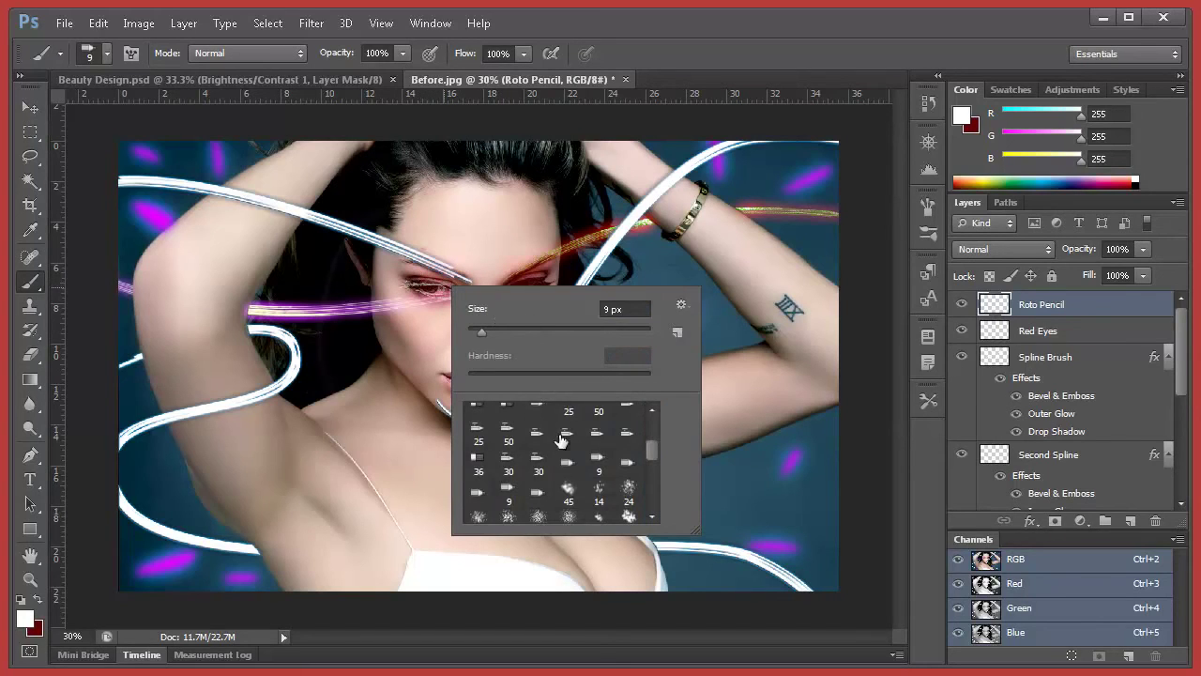
{"action": "left_click", "coordinate": [538, 493]}
{"action": "left_click", "coordinate": [383, 225]}
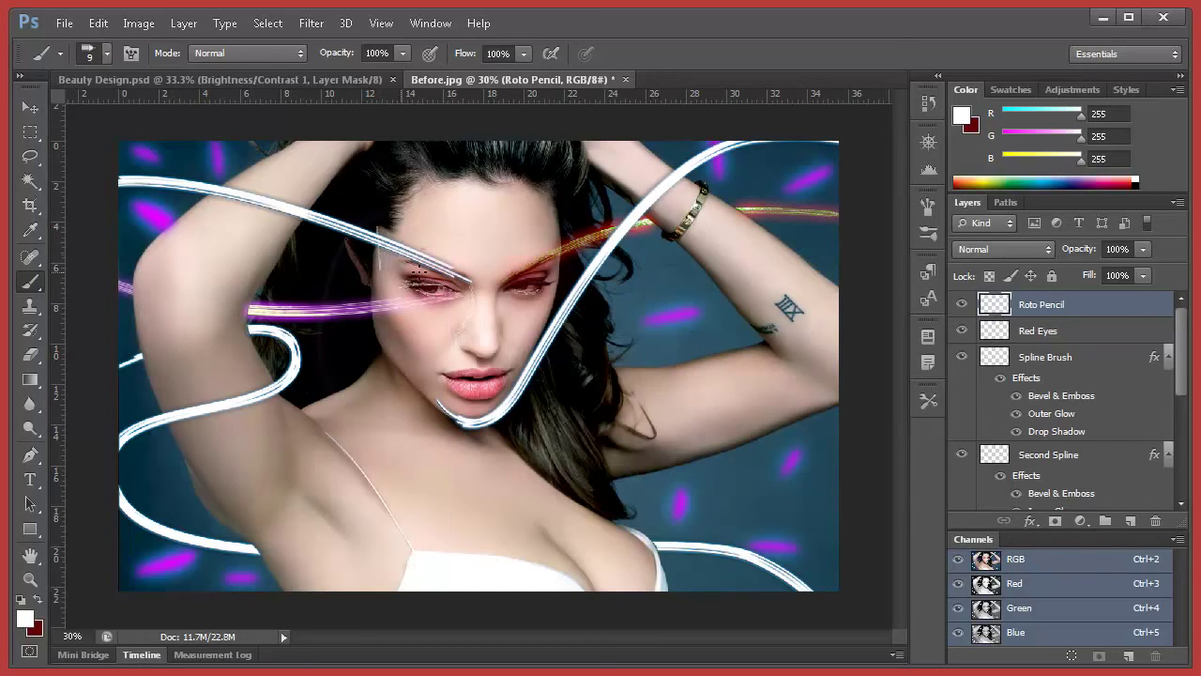
- Move the Roto Pencil layer down directly above the Beautiful Young Girl layer and keep it selected for painting
{"action": "mouse_move", "coordinate": [1085, 310]}
{"action": "left_mouse_down"}
{"action": "mouse_move", "coordinate": [1055, 313]}
{"action": "mouse_move", "coordinate": [1068, 505]}
{"action": "mouse_move", "coordinate": [1070, 480]}
{"action": "mouse_move", "coordinate": [1079, 494]}
{"action": "left_mouse_up"}
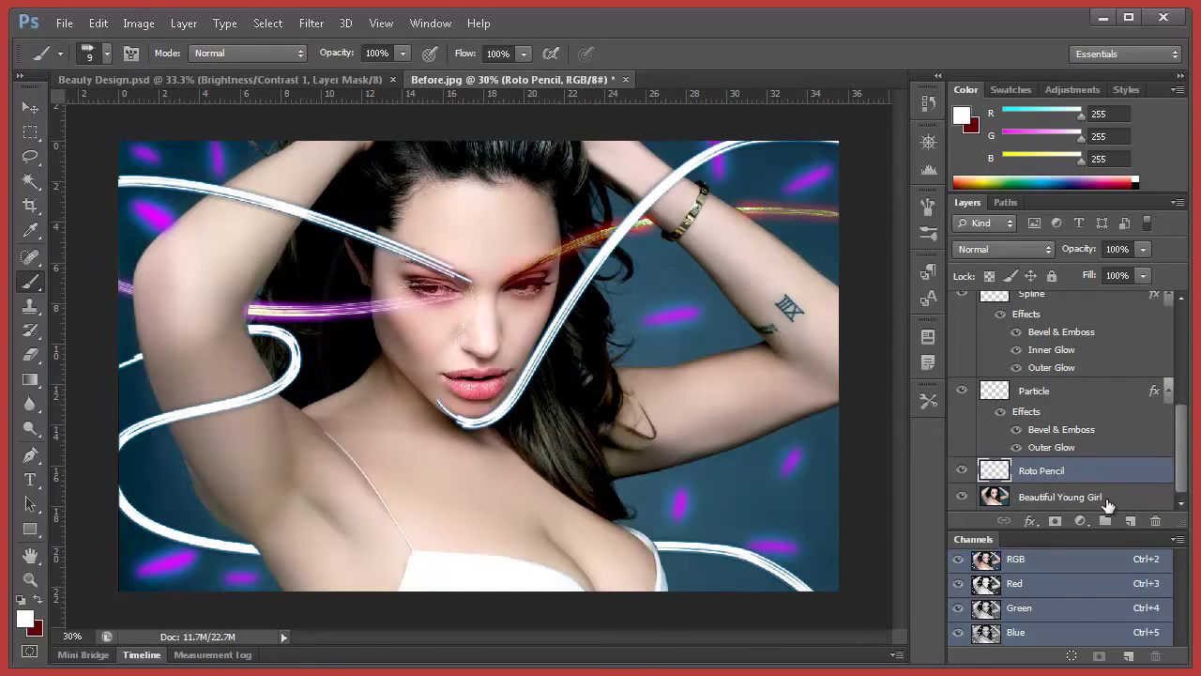
{"action": "left_click", "coordinate": [1099, 504]}
{"action": "left_click", "coordinate": [1105, 481]}
{"action": "left_click", "coordinate": [1104, 492]}
{"action": "left_click", "coordinate": [1095, 481]}
- Set the brush size to 12 px
{"action": "right_click", "coordinate": [443, 272]}
{"action": "left_click_drag", "start_coordinate": [479, 313], "coordinate": [483, 313]}
{"action": "key", "text": "Return"}
{"action": "left_click_drag", "start_coordinate": [377, 237], "coordinate": [373, 315]}
{"action": "key", "text": "ctrl+z"}
{"action": "right_click", "coordinate": [385, 281]}
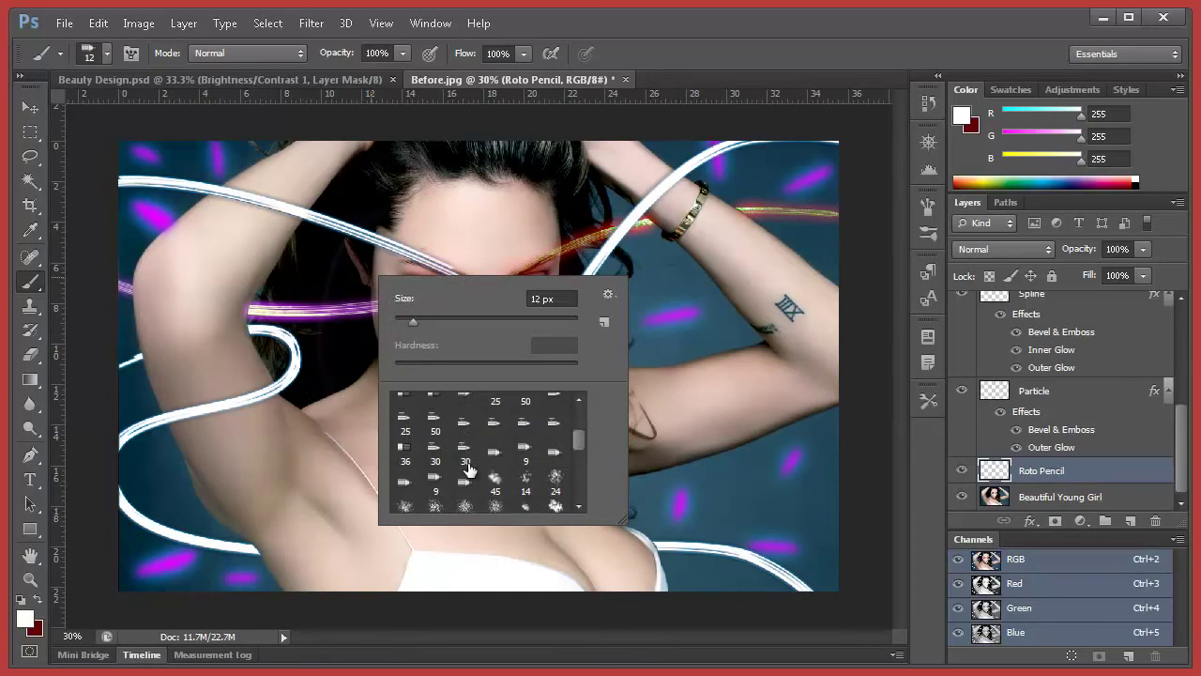
{"action": "key", "text": "Return"}
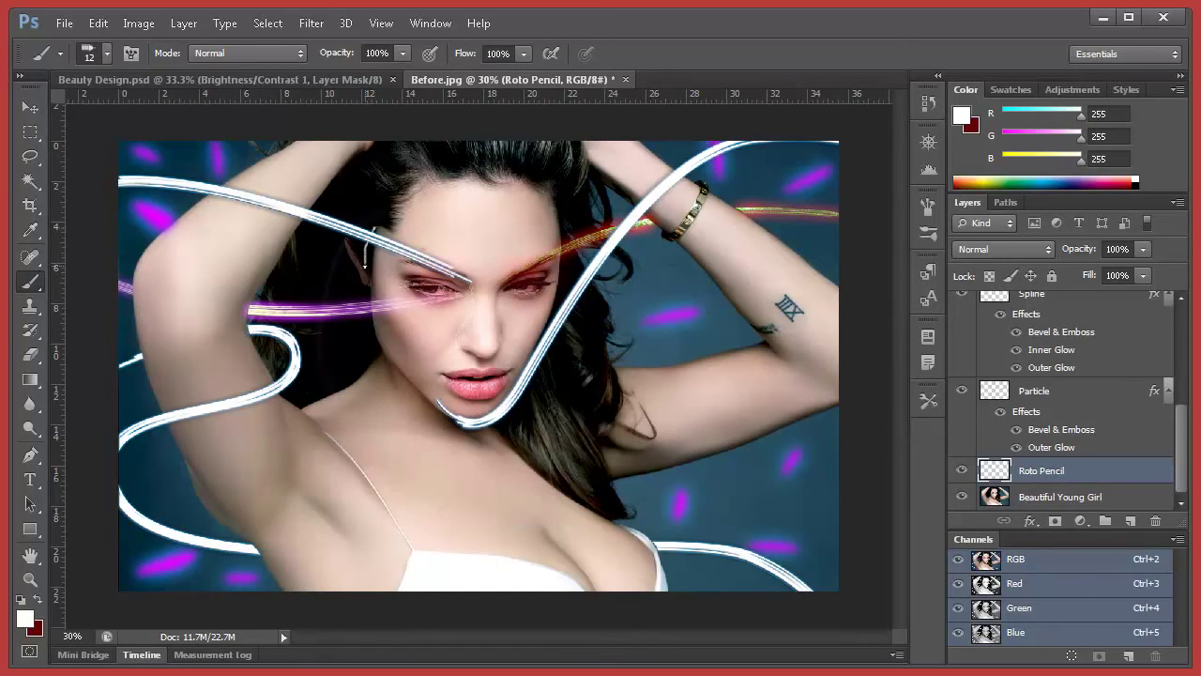
{"action": "left_click_drag", "start_coordinate": [376, 237], "coordinate": [371, 315]}
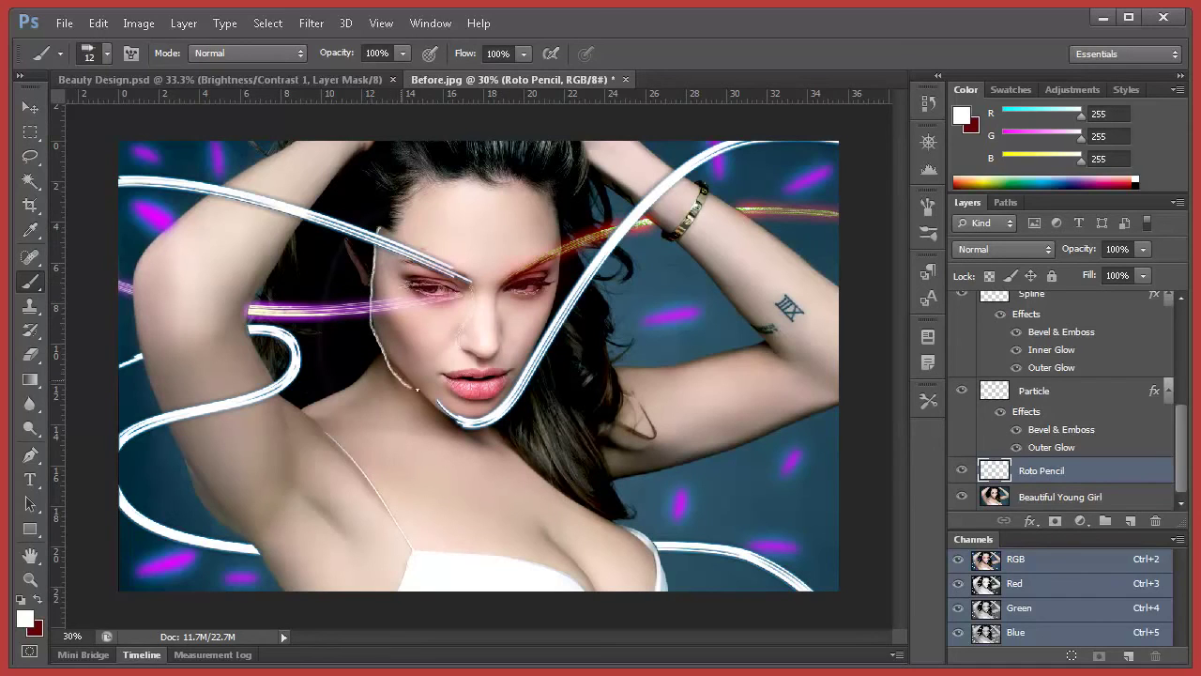
{"action": "key", "text": "ctrl+z"}
- Trace the face's outline in white along the jaw, up around the hairline and down the opposite cheek on the Roto Pencil layer
{"action": "left_click_drag", "start_coordinate": [377, 237], "coordinate": [384, 350]}
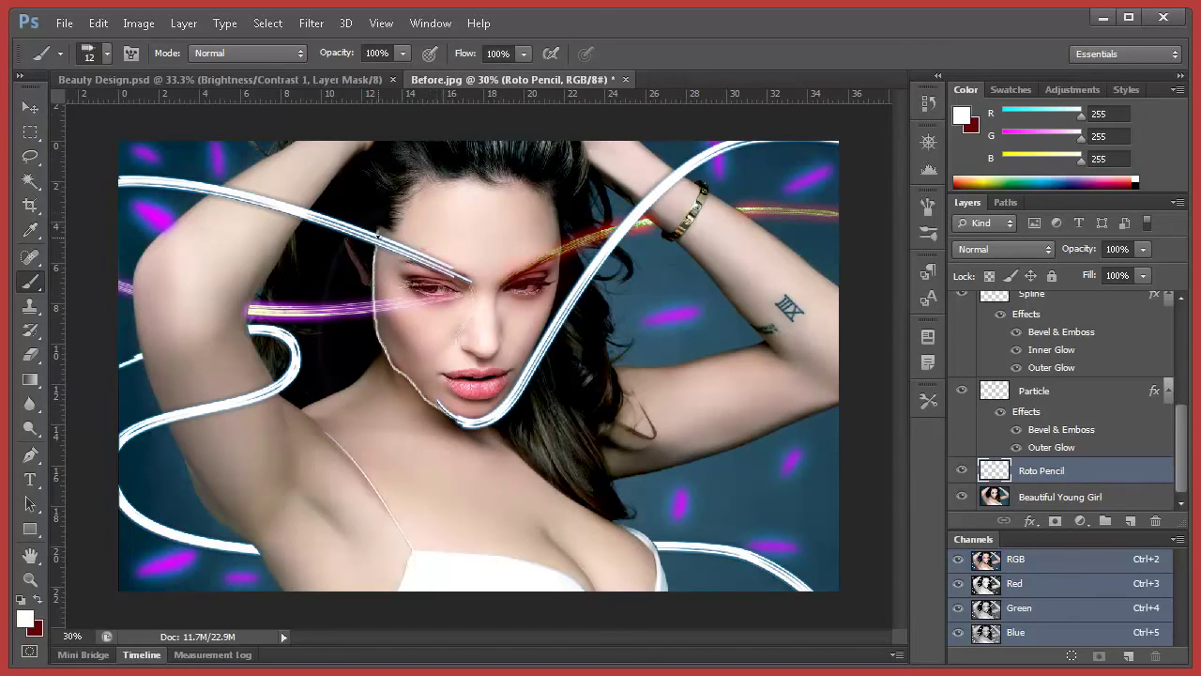
{"action": "left_click_drag", "start_coordinate": [394, 238], "coordinate": [397, 222]}
{"action": "left_click_drag", "start_coordinate": [427, 184], "coordinate": [442, 187]}
{"action": "left_click_drag", "start_coordinate": [563, 246], "coordinate": [547, 328]}
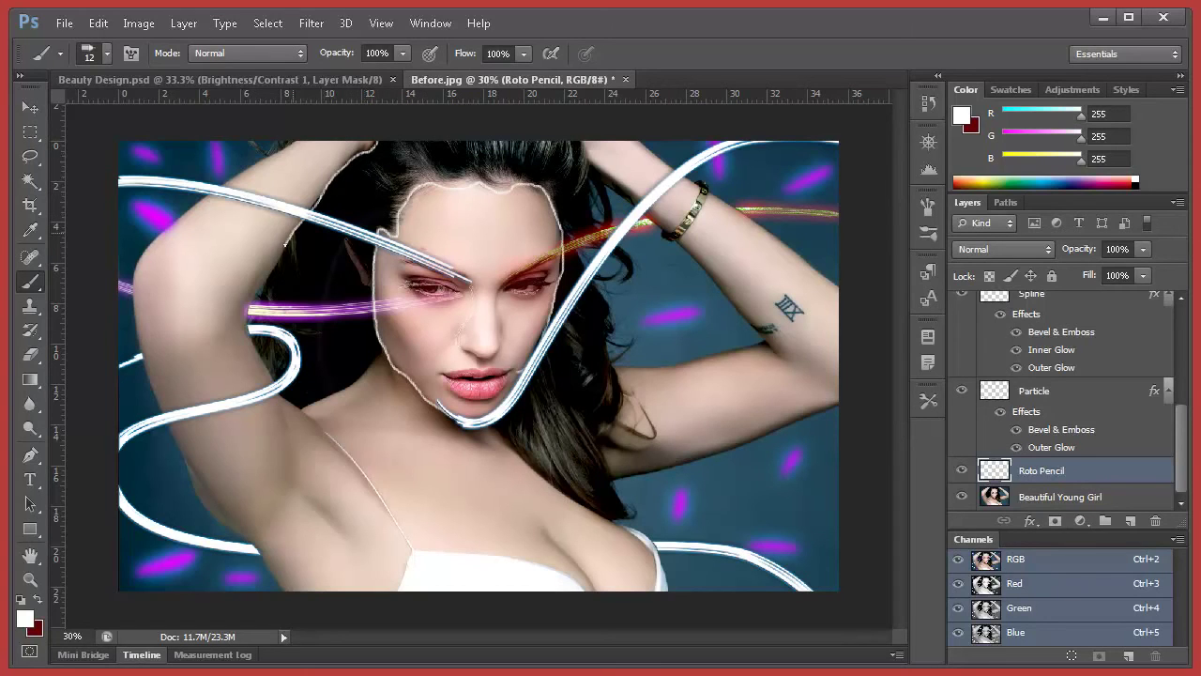
- Trace the shoulder, the ear and the outer contour of the raised arm on the portrait's left in white, redoing the faulty stroke
{"action": "left_click_drag", "start_coordinate": [262, 359], "coordinate": [283, 385]}
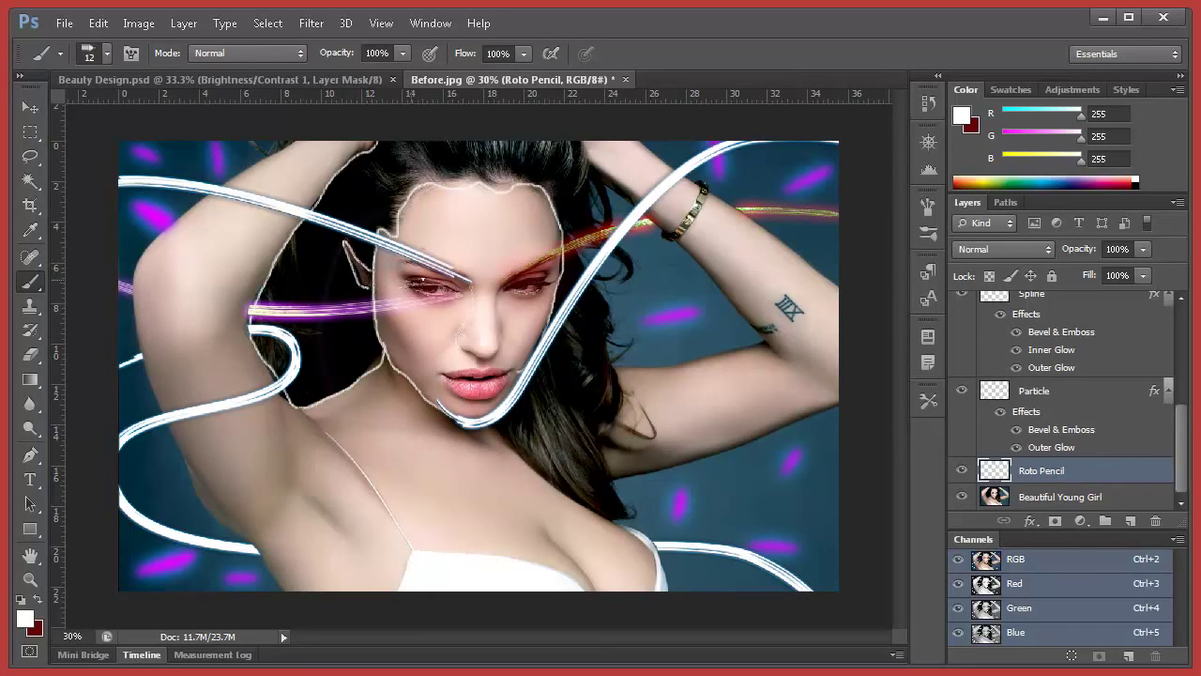
{"action": "key", "text": "ctrl+z"}
{"action": "mouse_move", "coordinate": [284, 144]}
{"action": "left_mouse_down"}
{"action": "mouse_move", "coordinate": [145, 249]}
{"action": "mouse_move", "coordinate": [130, 298]}
{"action": "mouse_move", "coordinate": [149, 368]}
{"action": "left_mouse_up"}
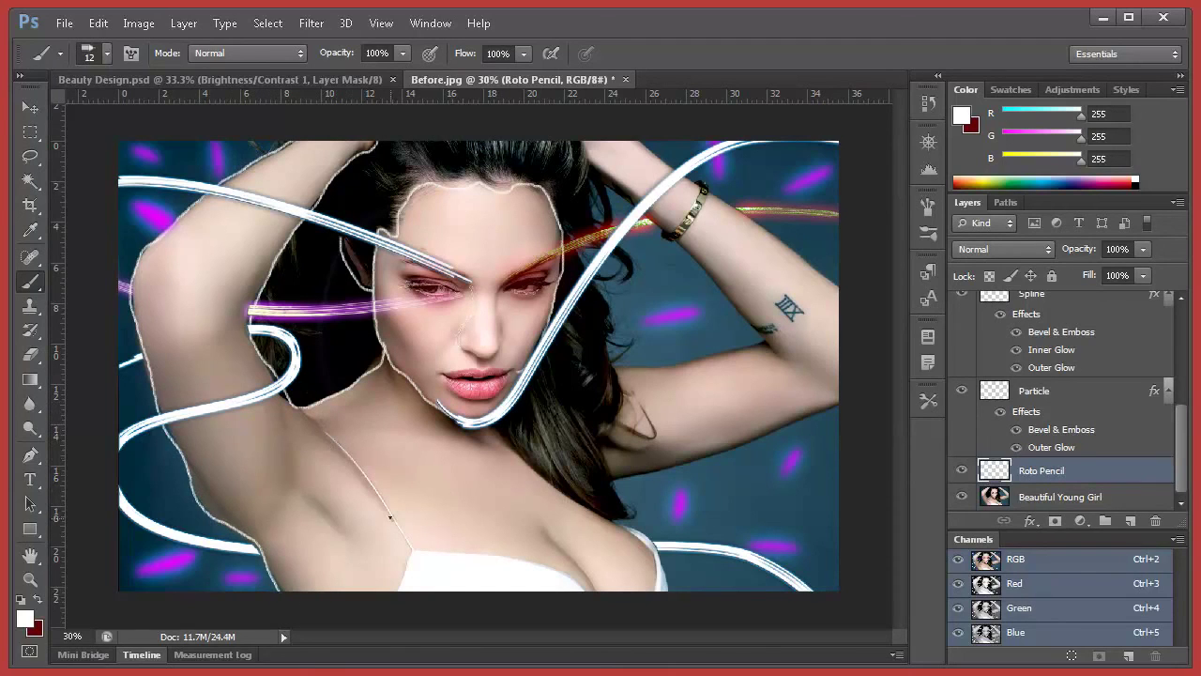
- Draw white contour strokes along the armpit fold, the underside of the left upper arm and the chest crease
{"action": "left_click_drag", "start_coordinate": [312, 502], "coordinate": [343, 542]}
{"action": "mouse_move", "coordinate": [279, 396]}
{"action": "left_mouse_down"}
{"action": "mouse_move", "coordinate": [286, 492]}
{"action": "mouse_move", "coordinate": [252, 544]}
{"action": "left_mouse_up"}
{"action": "left_click_drag", "start_coordinate": [187, 467], "coordinate": [261, 544]}
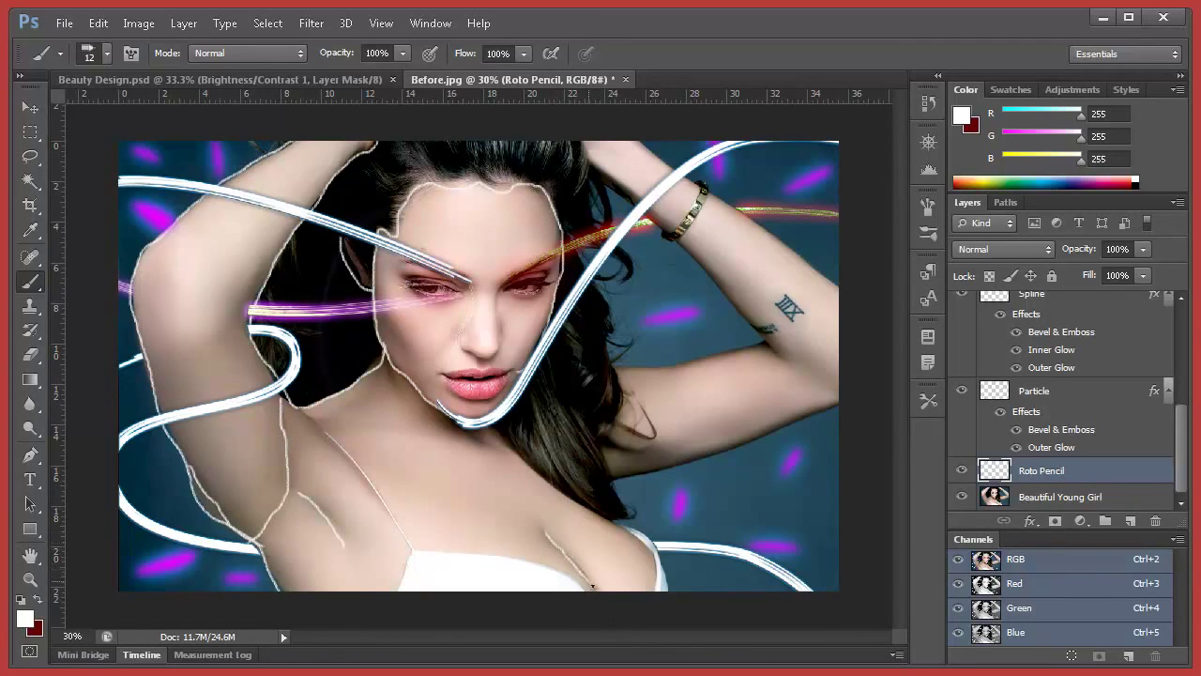
{"action": "key", "text": "ctrl+z"}
- Trace the inner edges of the bent arm on the portrait's right in white, from the hair to the elbow, redoing faulty strokes
{"action": "mouse_move", "coordinate": [616, 366]}
{"action": "left_mouse_down"}
{"action": "mouse_move", "coordinate": [681, 369]}
{"action": "mouse_move", "coordinate": [751, 346]}
{"action": "left_mouse_up"}
{"action": "left_click_drag", "start_coordinate": [630, 366], "coordinate": [762, 342]}
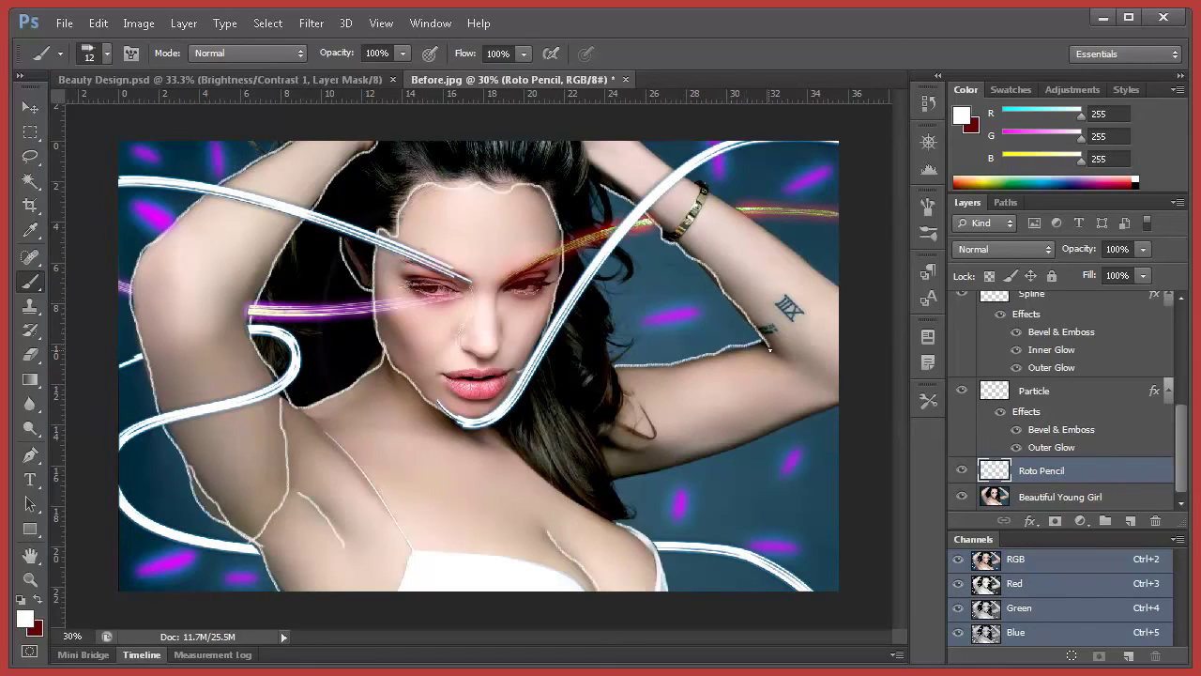
{"action": "key", "text": "ctrl+z"}
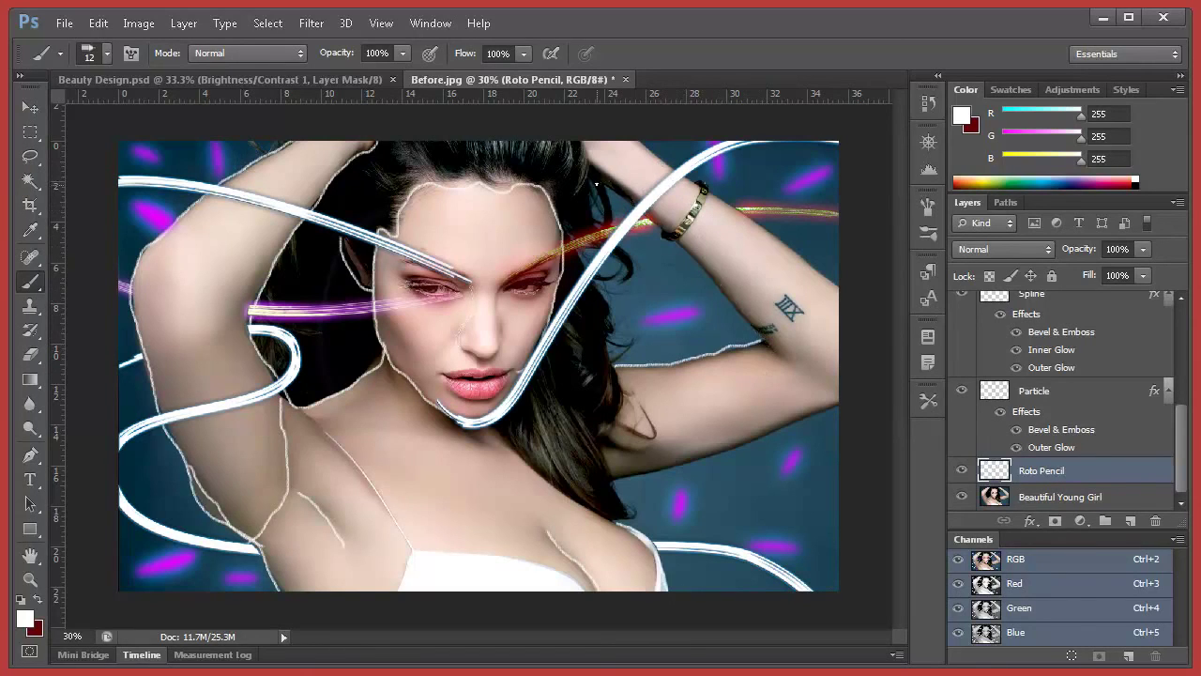
{"action": "key", "text": "ctrl+z"}
{"action": "key", "text": "ctrl+z"}
{"action": "key", "text": "ctrl+z"}
{"action": "key", "text": "ctrl+z"}
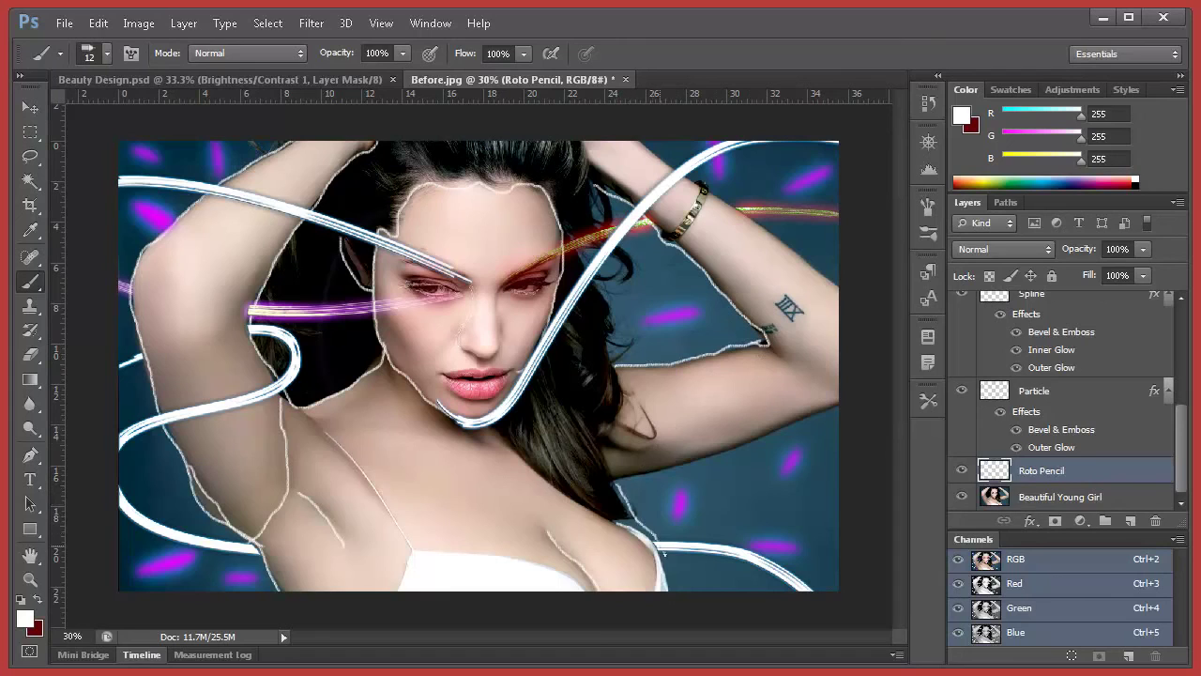
- Trace the underside and outer forearm edge of the bent arm on the portrait's right in white, checking Beauty Design.psd for reference
{"action": "left_click_drag", "start_coordinate": [618, 485], "coordinate": [835, 410]}
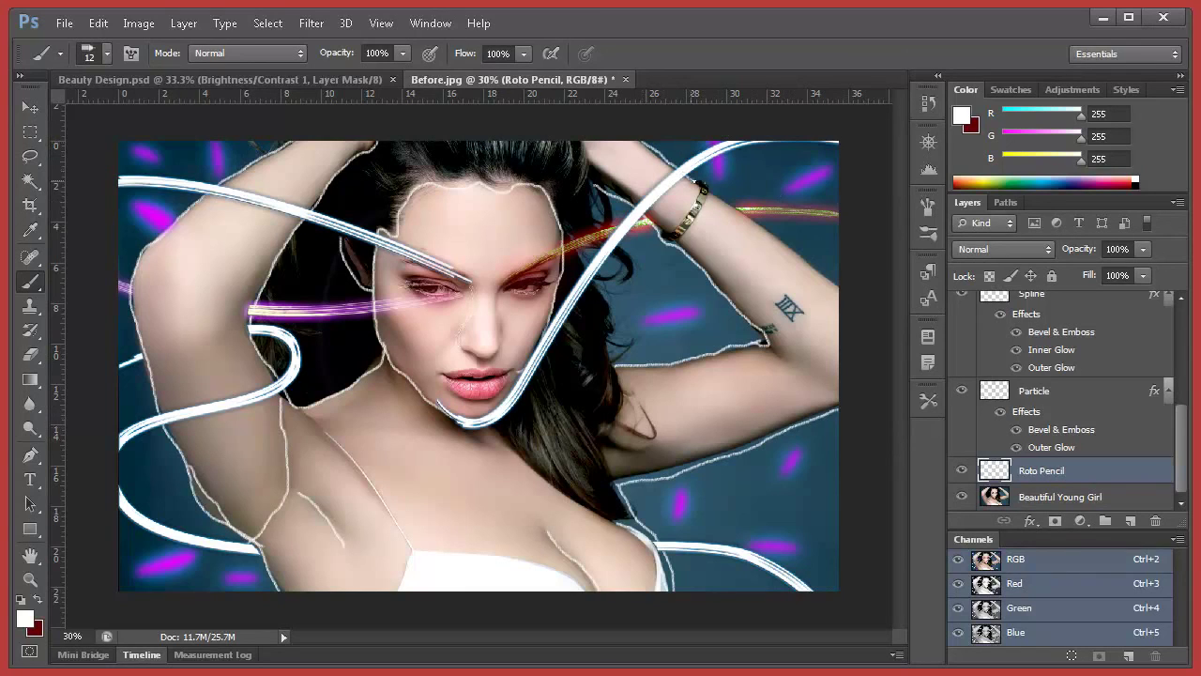
{"action": "left_click_drag", "start_coordinate": [758, 223], "coordinate": [794, 249]}
{"action": "left_click", "coordinate": [278, 85]}
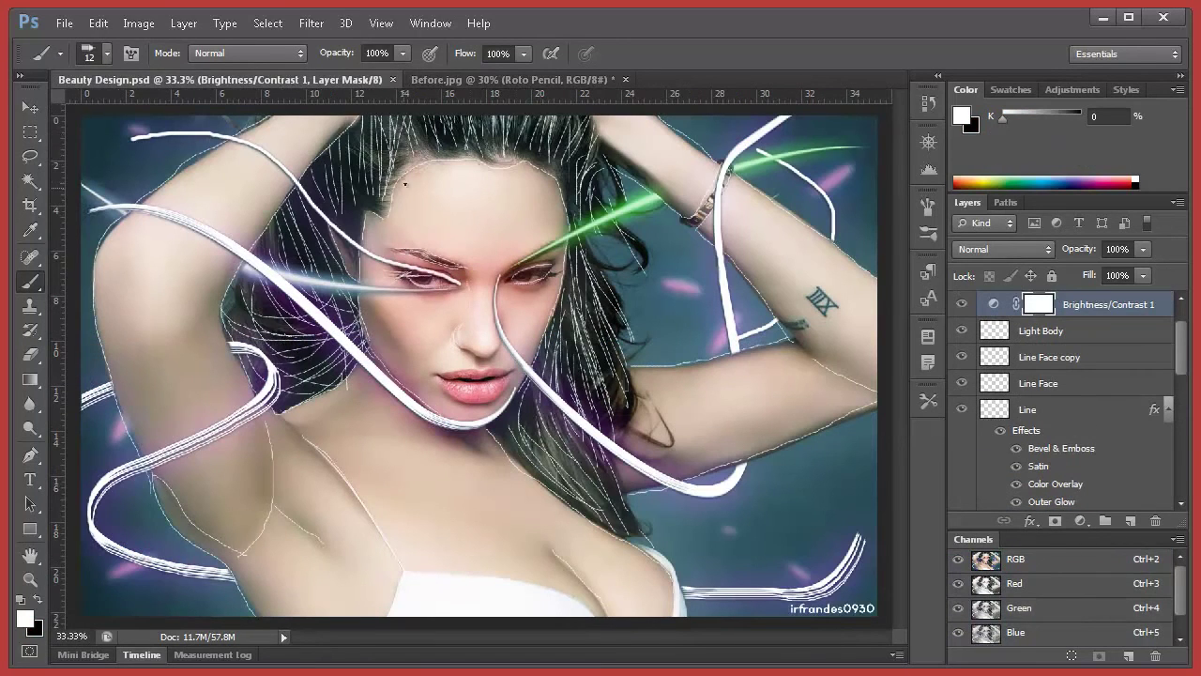
{"action": "left_click", "coordinate": [428, 79]}
{"action": "left_click_drag", "start_coordinate": [382, 227], "coordinate": [382, 141]}
{"action": "key", "text": "ctrl+z"}
{"action": "right_click", "coordinate": [473, 161]}
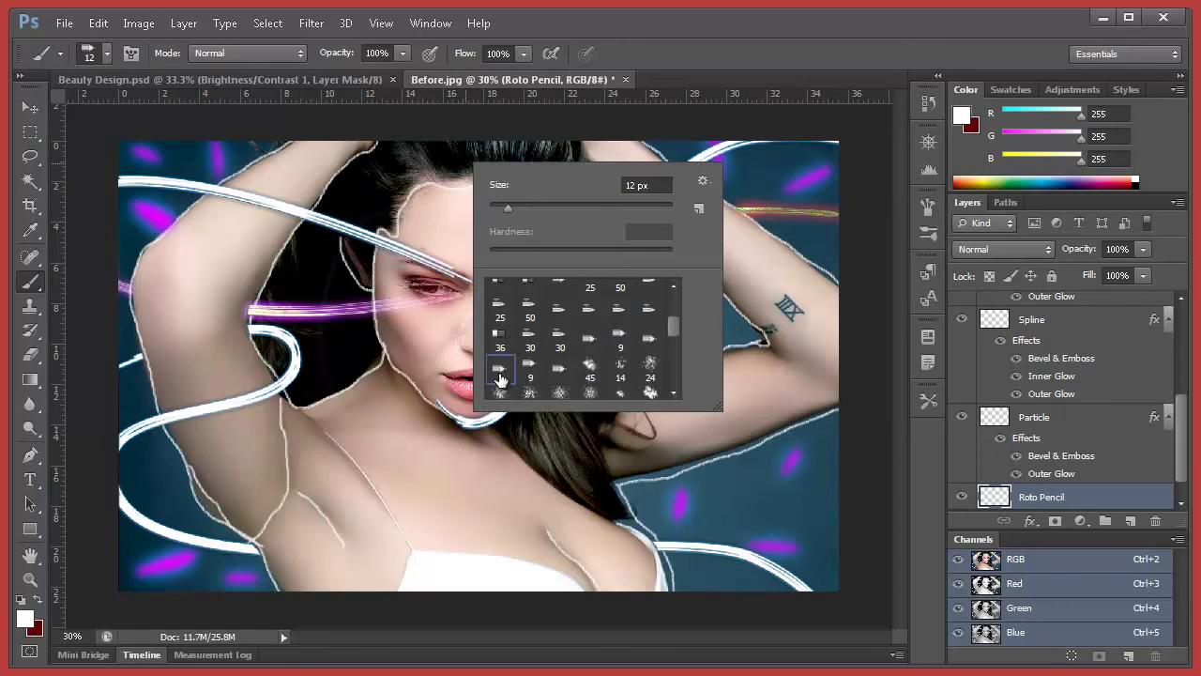
{"action": "left_click", "coordinate": [471, 161]}
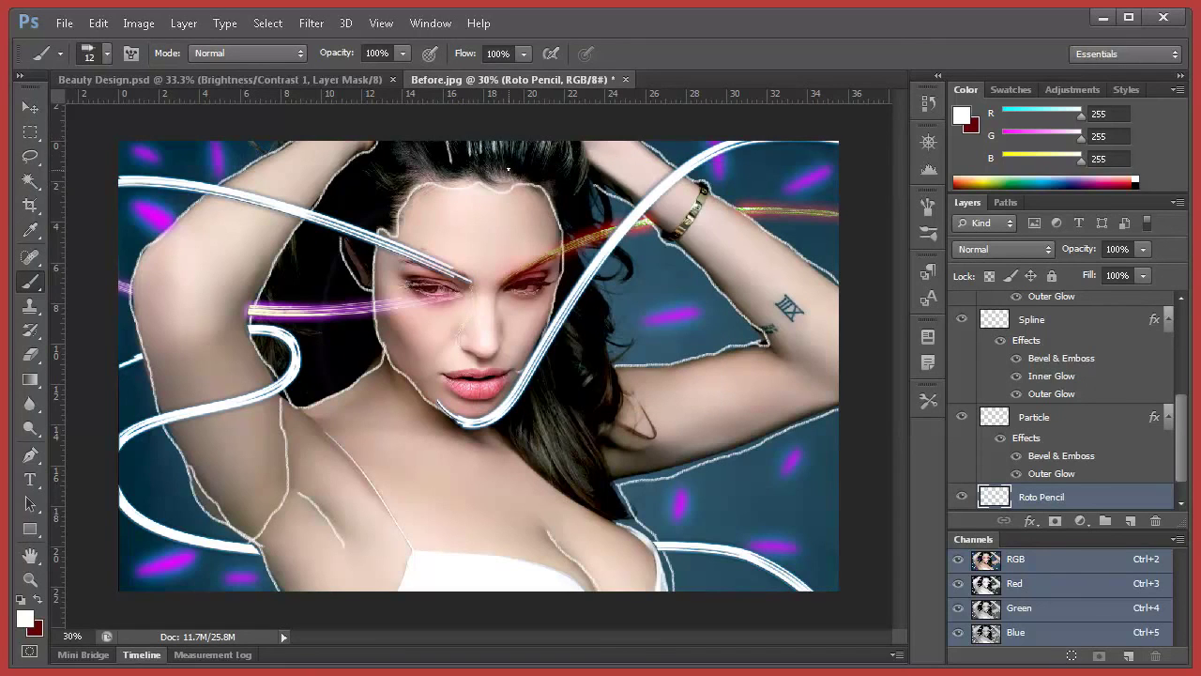
- Draw white hair strands on the Roto Pencil layer from the forehead hairline up to the image's upper edge
{"action": "mouse_move", "coordinate": [499, 180]}
{"action": "left_mouse_down"}
{"action": "mouse_move", "coordinate": [473, 163]}
{"action": "mouse_move", "coordinate": [467, 178]}
{"action": "mouse_move", "coordinate": [435, 139]}
{"action": "left_mouse_up"}
{"action": "mouse_move", "coordinate": [455, 186]}
{"action": "left_mouse_down"}
{"action": "mouse_move", "coordinate": [449, 139]}
{"action": "mouse_move", "coordinate": [499, 141]}
{"action": "left_mouse_up"}
{"action": "mouse_move", "coordinate": [519, 169]}
{"action": "left_mouse_down"}
{"action": "mouse_move", "coordinate": [519, 140]}
{"action": "mouse_move", "coordinate": [552, 141]}
{"action": "left_mouse_up"}
{"action": "mouse_move", "coordinate": [566, 174]}
{"action": "left_mouse_down"}
{"action": "mouse_move", "coordinate": [566, 140]}
{"action": "mouse_move", "coordinate": [536, 141]}
{"action": "left_mouse_up"}
{"action": "mouse_move", "coordinate": [415, 186]}
{"action": "left_mouse_down"}
{"action": "mouse_move", "coordinate": [419, 141]}
{"action": "mouse_move", "coordinate": [407, 139]}
{"action": "mouse_move", "coordinate": [409, 165]}
{"action": "mouse_move", "coordinate": [406, 141]}
{"action": "left_mouse_up"}
{"action": "left_click_drag", "start_coordinate": [404, 190], "coordinate": [403, 139]}
{"action": "mouse_move", "coordinate": [398, 200]}
{"action": "left_mouse_down"}
{"action": "mouse_move", "coordinate": [390, 141]}
{"action": "mouse_move", "coordinate": [370, 152]}
{"action": "left_mouse_up"}
{"action": "left_click_drag", "start_coordinate": [373, 221], "coordinate": [352, 167]}
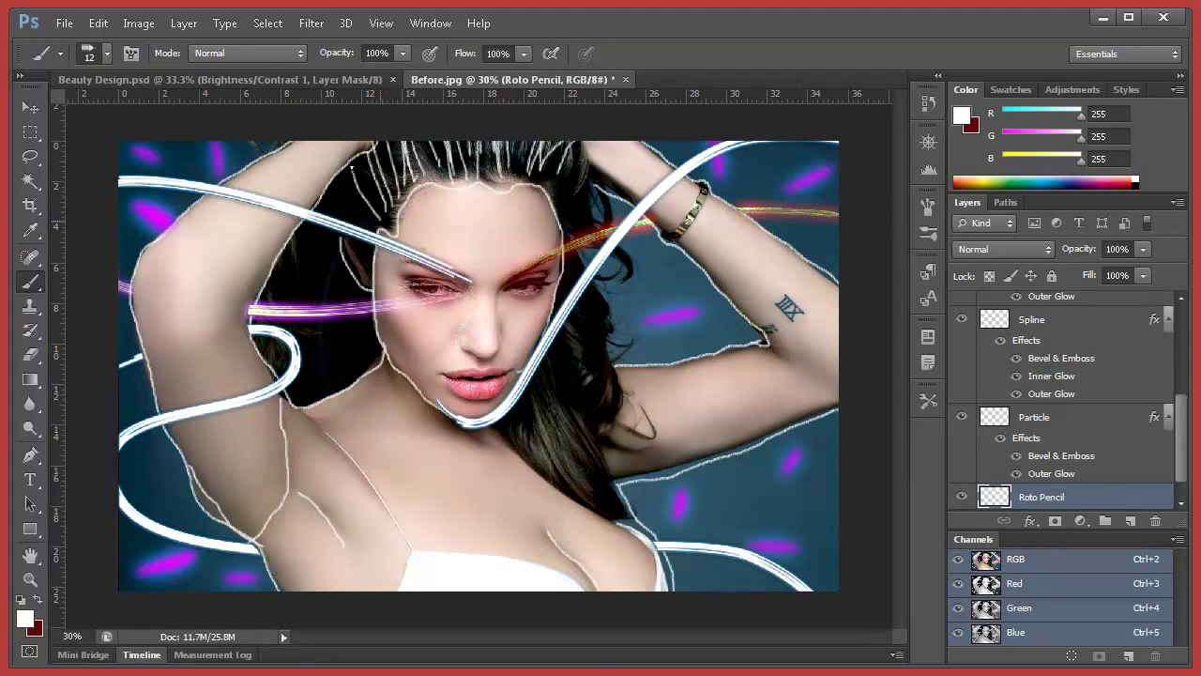
- Draw white strands through the hair between the face and the raised arm on the portrait's left, redoing faulty strokes
{"action": "left_click_drag", "start_coordinate": [366, 221], "coordinate": [346, 192]}
{"action": "mouse_move", "coordinate": [362, 330]}
{"action": "left_mouse_down"}
{"action": "mouse_move", "coordinate": [323, 301]}
{"action": "mouse_move", "coordinate": [363, 325]}
{"action": "mouse_move", "coordinate": [312, 263]}
{"action": "left_mouse_up"}
{"action": "left_click_drag", "start_coordinate": [359, 309], "coordinate": [337, 248]}
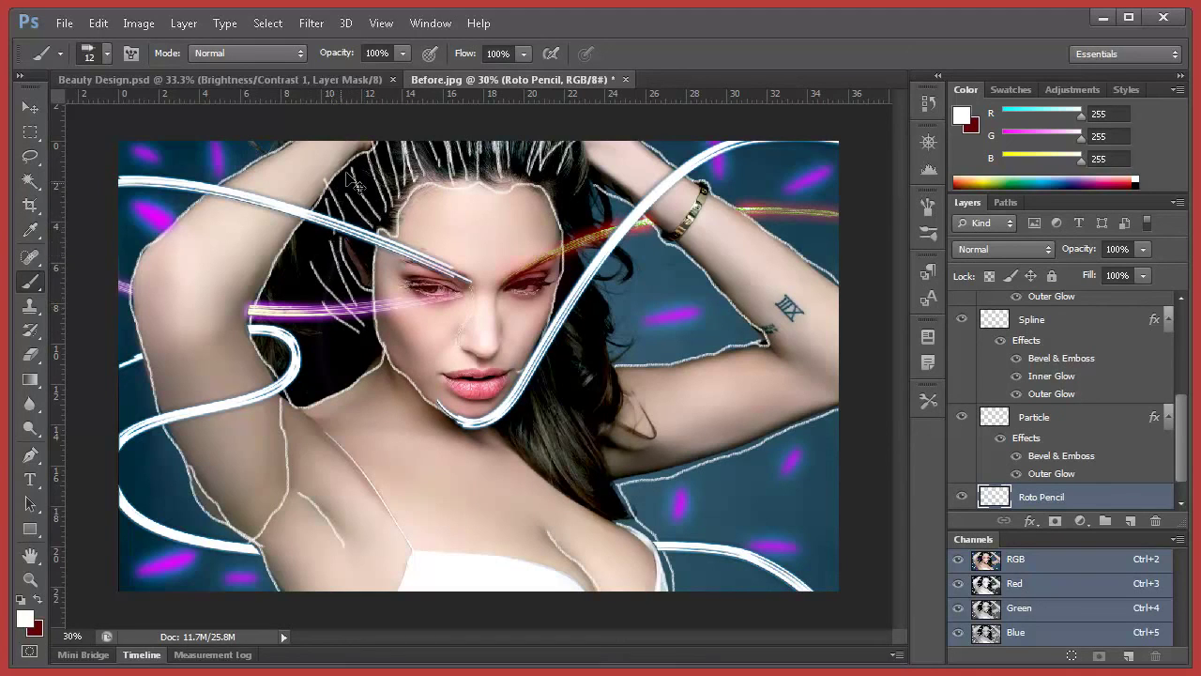
{"action": "left_click_drag", "start_coordinate": [354, 361], "coordinate": [267, 255]}
{"action": "key", "text": "ctrl+z"}
{"action": "mouse_move", "coordinate": [353, 347]}
{"action": "left_mouse_down"}
{"action": "mouse_move", "coordinate": [291, 278]}
{"action": "mouse_move", "coordinate": [288, 238]}
{"action": "mouse_move", "coordinate": [312, 224]}
{"action": "left_mouse_up"}
{"action": "left_click_drag", "start_coordinate": [354, 370], "coordinate": [281, 294]}
{"action": "mouse_move", "coordinate": [343, 380]}
{"action": "left_mouse_down"}
{"action": "mouse_move", "coordinate": [278, 361]}
{"action": "mouse_move", "coordinate": [298, 345]}
{"action": "mouse_move", "coordinate": [313, 360]}
{"action": "mouse_move", "coordinate": [265, 355]}
{"action": "left_mouse_up"}
{"action": "key", "text": "ctrl+z"}
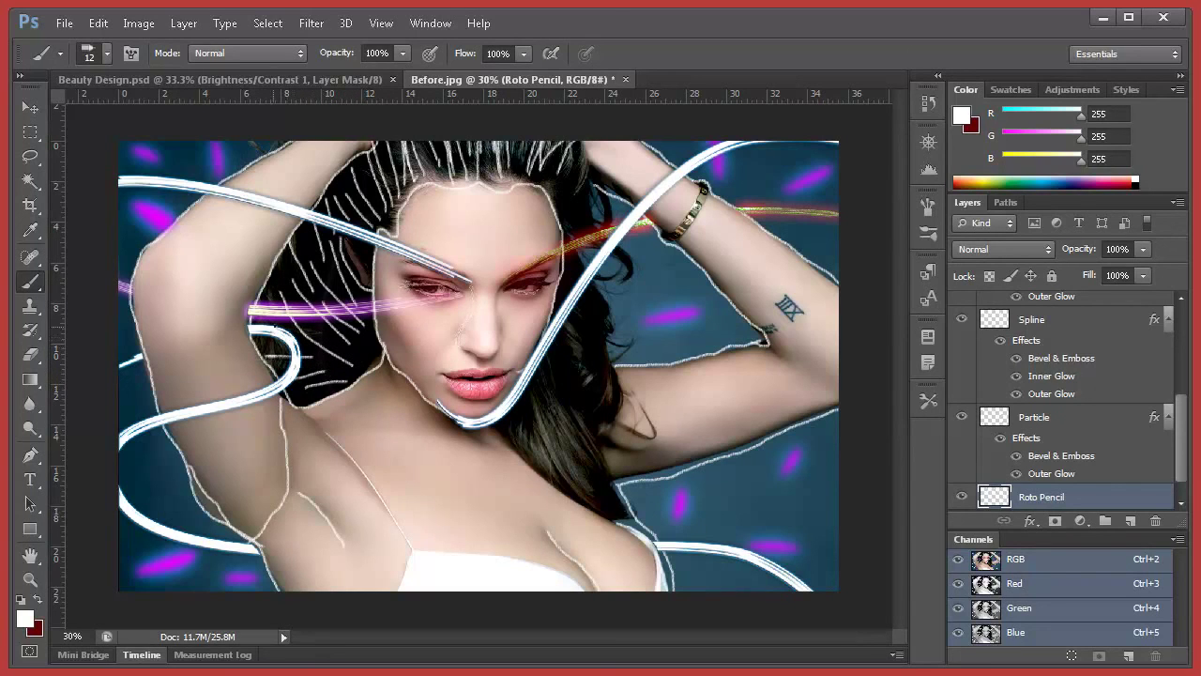
{"action": "left_click_drag", "start_coordinate": [337, 344], "coordinate": [311, 313]}
- Draw white strands through the hair falling below the jaw onto the chest, redoing the faulty first stroke
{"action": "left_click_drag", "start_coordinate": [516, 434], "coordinate": [598, 496]}
{"action": "key", "text": "ctrl+z"}
{"action": "key", "text": "ctrl+z"}
{"action": "left_click_drag", "start_coordinate": [530, 427], "coordinate": [600, 490]}
{"action": "left_click_drag", "start_coordinate": [535, 406], "coordinate": [603, 474]}
{"action": "mouse_move", "coordinate": [551, 374]}
{"action": "left_mouse_down"}
{"action": "mouse_move", "coordinate": [587, 465]}
{"action": "mouse_move", "coordinate": [589, 423]}
{"action": "left_mouse_up"}
{"action": "left_click_drag", "start_coordinate": [572, 359], "coordinate": [608, 399]}
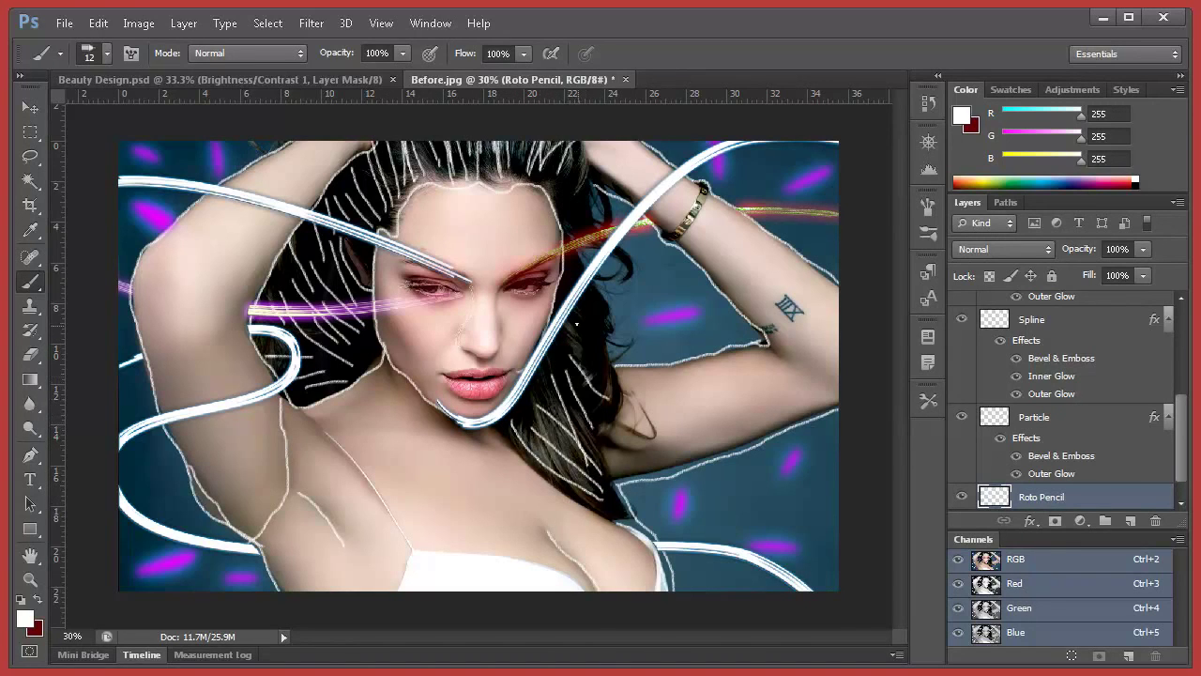
- Add white strands to the hair on the portrait's right, from the temple and loose curls down to the shoulder
{"action": "mouse_move", "coordinate": [569, 203]}
{"action": "left_mouse_down"}
{"action": "mouse_move", "coordinate": [561, 178]}
{"action": "mouse_move", "coordinate": [624, 206]}
{"action": "left_mouse_up"}
{"action": "left_click_drag", "start_coordinate": [616, 253], "coordinate": [645, 269]}
{"action": "left_click_drag", "start_coordinate": [583, 239], "coordinate": [591, 321]}
{"action": "left_click_drag", "start_coordinate": [578, 258], "coordinate": [610, 334]}
{"action": "left_click_drag", "start_coordinate": [581, 295], "coordinate": [606, 374]}
{"action": "mouse_move", "coordinate": [605, 323]}
{"action": "left_mouse_down"}
{"action": "mouse_move", "coordinate": [534, 442]}
{"action": "mouse_move", "coordinate": [581, 496]}
{"action": "mouse_move", "coordinate": [617, 497]}
{"action": "mouse_move", "coordinate": [607, 524]}
{"action": "mouse_move", "coordinate": [623, 497]}
{"action": "left_mouse_up"}
{"action": "left_click_drag", "start_coordinate": [605, 396], "coordinate": [594, 456]}
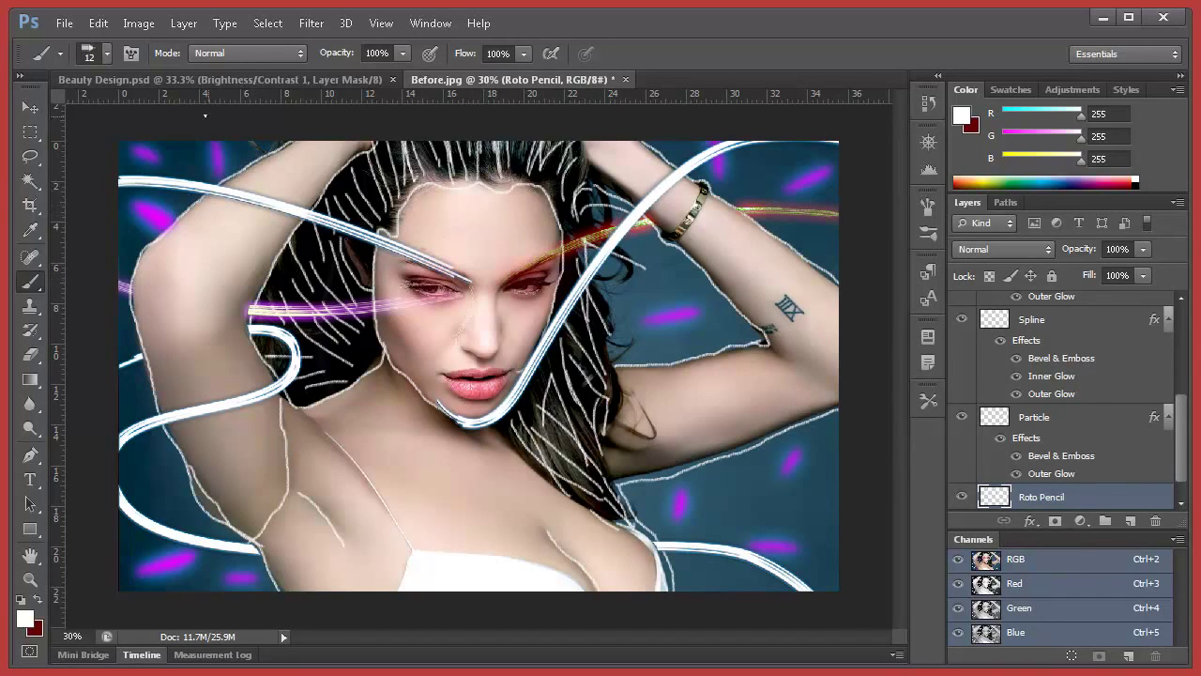
- Apply a Gaussian Blur with a 2.5-pixel radius to the Roto Pencil layer
{"action": "left_click", "coordinate": [30, 106]}
{"action": "left_click", "coordinate": [306, 23]}
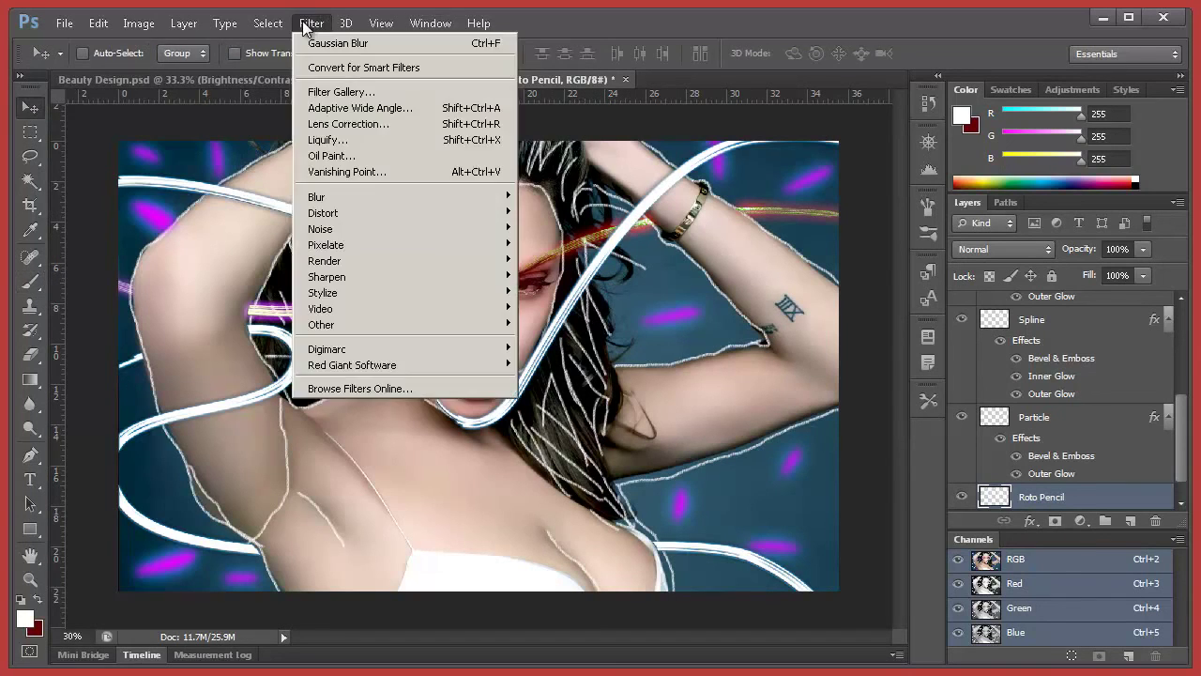
{"action": "mouse_move", "coordinate": [467, 196]}
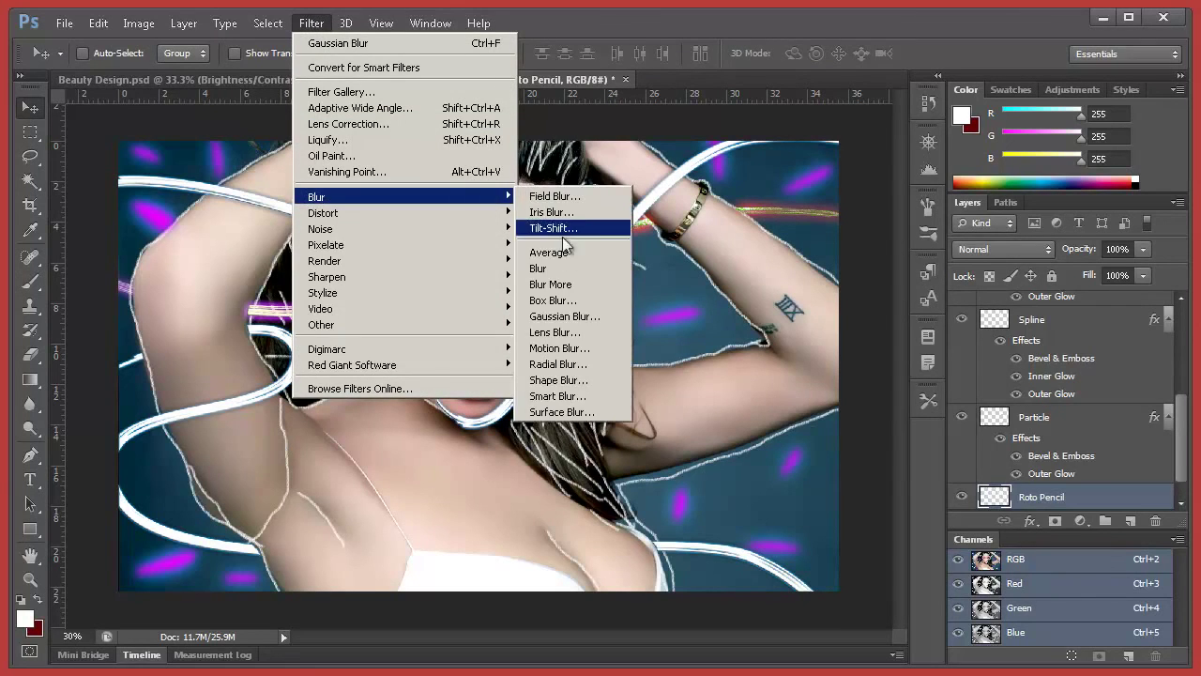
{"action": "left_click", "coordinate": [564, 319]}
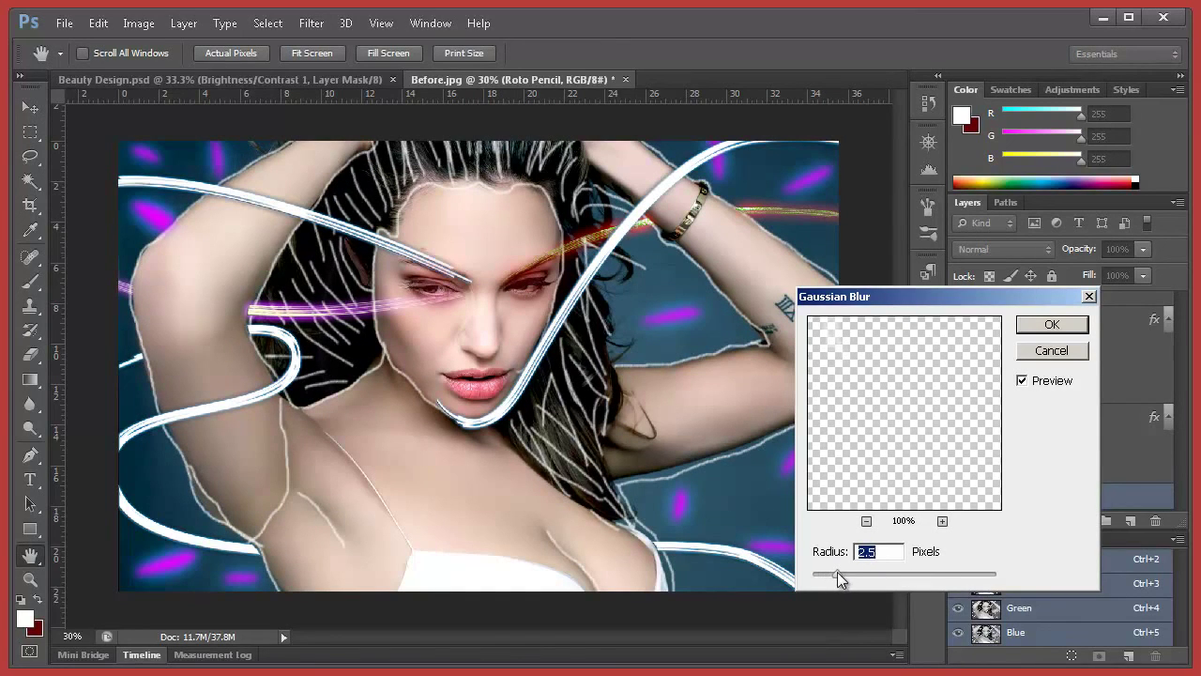
{"action": "left_click", "coordinate": [1051, 324]}
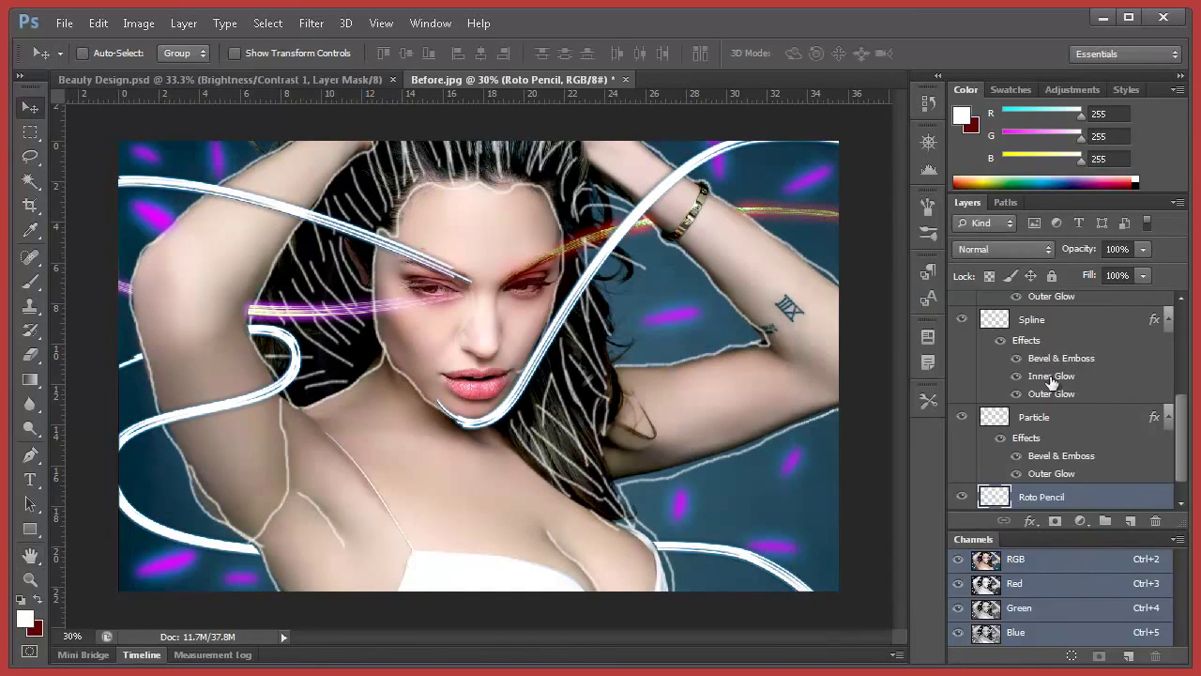
- Create a new layer directly beneath Roto Pencil and name it Glow Body
{"action": "left_click", "coordinate": [1132, 522]}
{"action": "scroll", "coordinate": [1061, 469], "scroll_direction": "down", "scroll_amount": 1}
{"action": "left_click_drag", "start_coordinate": [1061, 433], "coordinate": [1058, 478]}
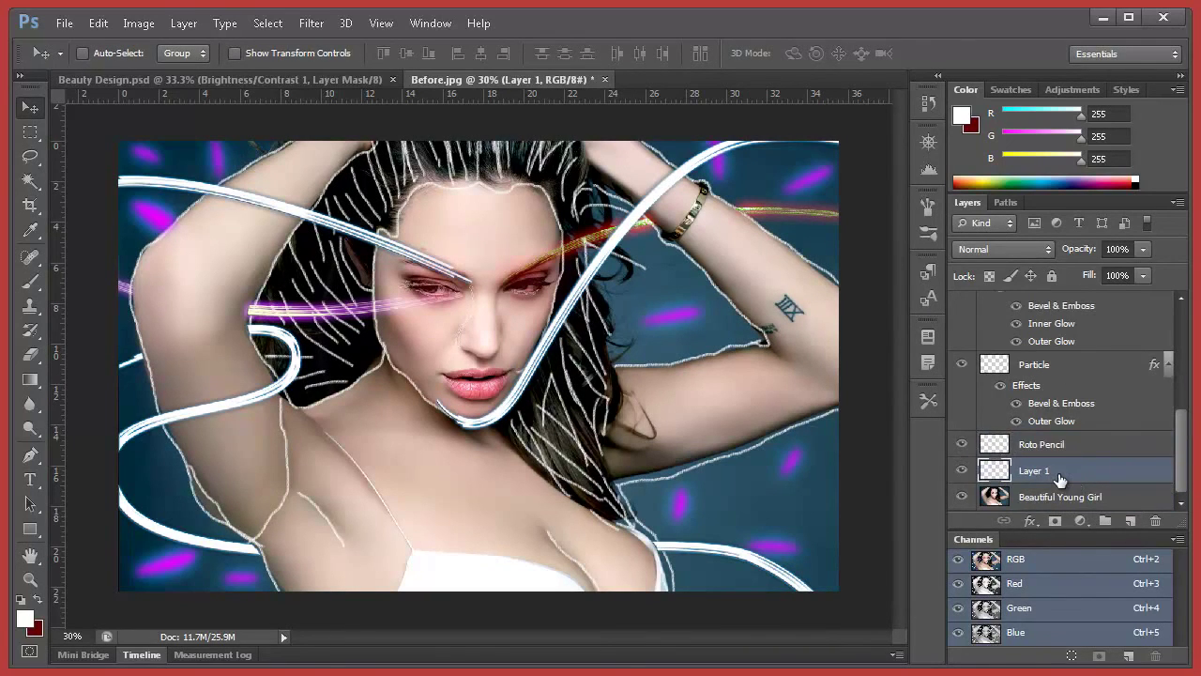
{"action": "double_click", "coordinate": [1058, 478]}
{"action": "left_click", "coordinate": [1122, 271]}
{"action": "double_click", "coordinate": [1034, 467]}
{"action": "type", "text": "Glow BNody"}
{"action": "key", "text": "Return"}
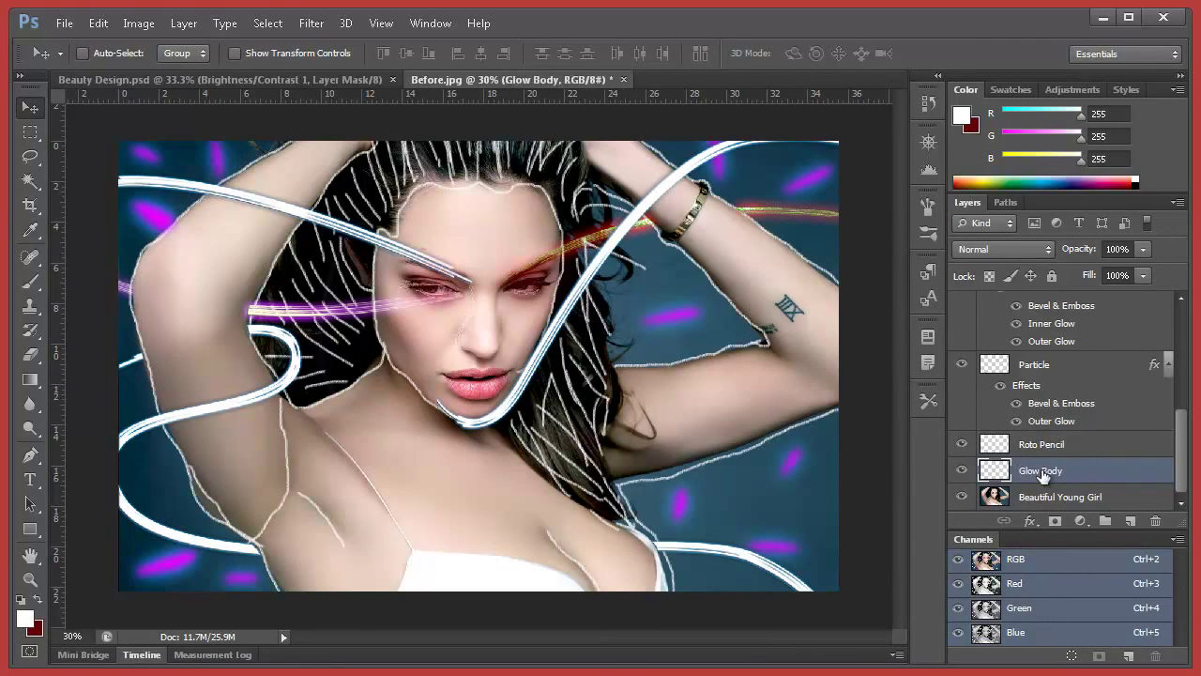
- Set up a soft round brush with a size of 69 px and 0% hardness
{"action": "left_click", "coordinate": [31, 281]}
{"action": "right_click", "coordinate": [265, 293]}
{"action": "scroll", "coordinate": [322, 444], "scroll_direction": "up", "scroll_amount": 5}
{"action": "left_click", "coordinate": [292, 422]}
{"action": "left_click_drag", "start_coordinate": [331, 339], "coordinate": [343, 337]}
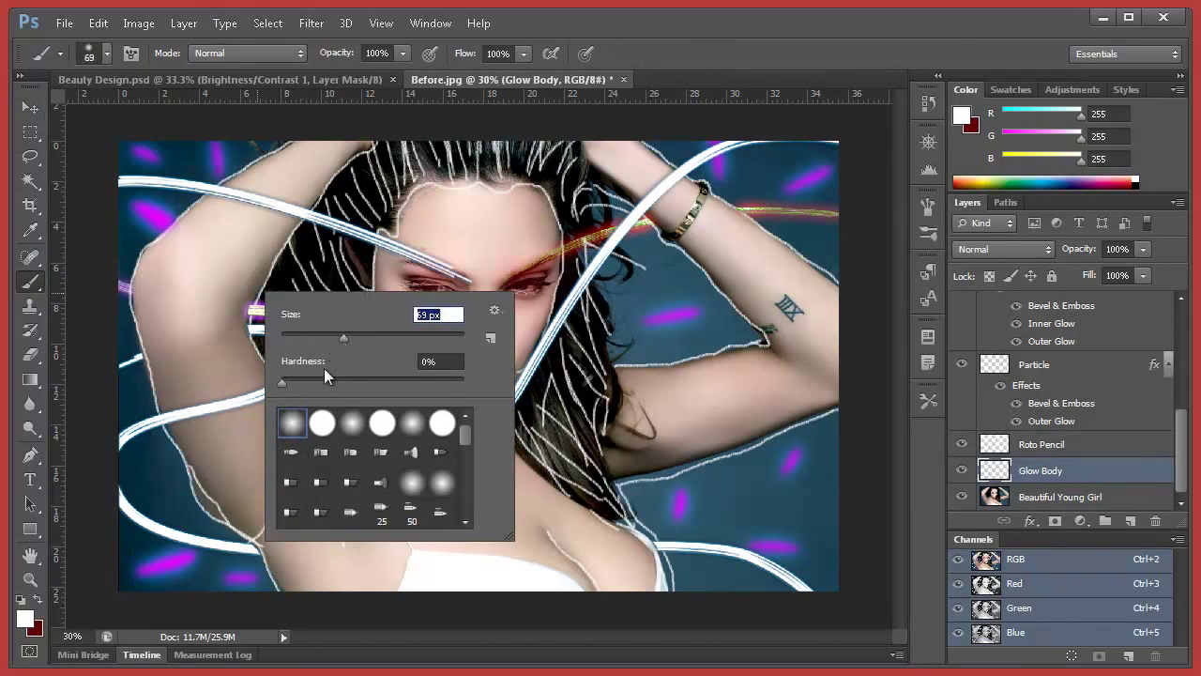
- Paint thick soft white strokes along the contours of the arms, face and torso on the Glow Body layer
{"action": "left_click", "coordinate": [304, 143]}
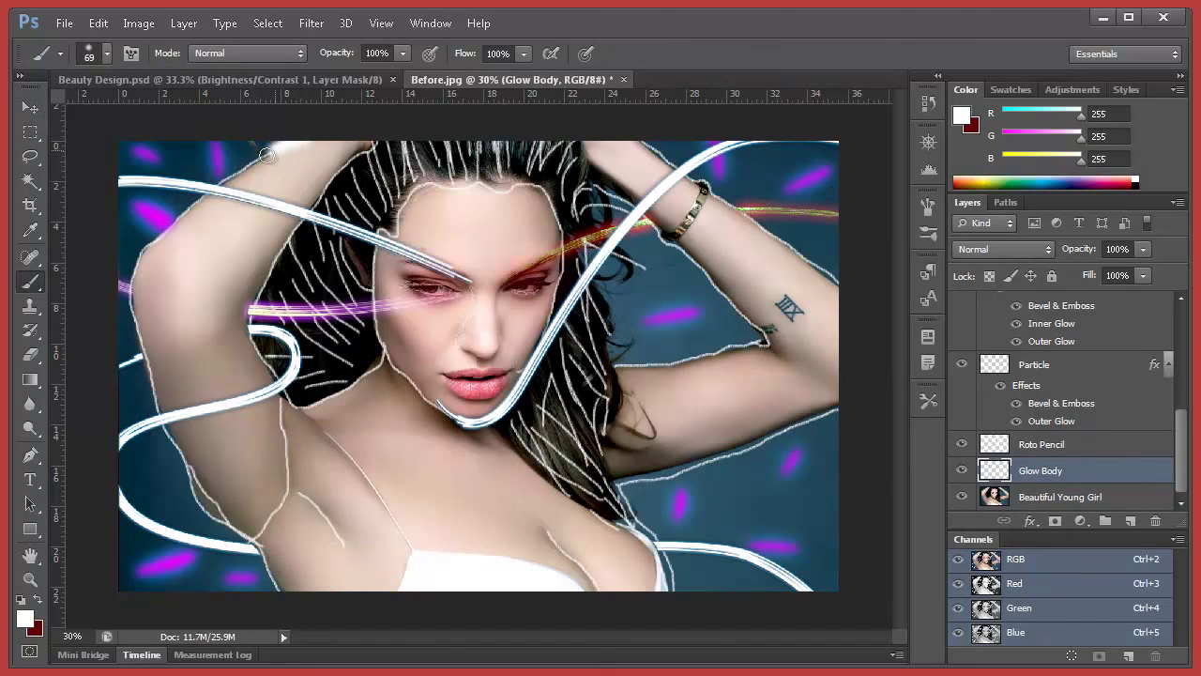
{"action": "mouse_move", "coordinate": [195, 195]}
{"action": "left_mouse_down"}
{"action": "mouse_move", "coordinate": [148, 236]}
{"action": "mouse_move", "coordinate": [133, 289]}
{"action": "mouse_move", "coordinate": [139, 354]}
{"action": "mouse_move", "coordinate": [192, 493]}
{"action": "mouse_move", "coordinate": [282, 597]}
{"action": "left_mouse_up"}
{"action": "mouse_move", "coordinate": [375, 142]}
{"action": "left_mouse_down"}
{"action": "mouse_move", "coordinate": [272, 249]}
{"action": "mouse_move", "coordinate": [245, 333]}
{"action": "mouse_move", "coordinate": [261, 383]}
{"action": "mouse_move", "coordinate": [307, 402]}
{"action": "mouse_move", "coordinate": [352, 387]}
{"action": "mouse_move", "coordinate": [377, 349]}
{"action": "mouse_move", "coordinate": [381, 235]}
{"action": "mouse_move", "coordinate": [418, 201]}
{"action": "mouse_move", "coordinate": [486, 180]}
{"action": "mouse_move", "coordinate": [533, 188]}
{"action": "mouse_move", "coordinate": [562, 245]}
{"action": "mouse_move", "coordinate": [555, 319]}
{"action": "mouse_move", "coordinate": [523, 396]}
{"action": "mouse_move", "coordinate": [467, 424]}
{"action": "mouse_move", "coordinate": [396, 386]}
{"action": "mouse_move", "coordinate": [375, 354]}
{"action": "mouse_move", "coordinate": [416, 397]}
{"action": "mouse_move", "coordinate": [474, 429]}
{"action": "mouse_move", "coordinate": [469, 441]}
{"action": "left_mouse_up"}
{"action": "mouse_move", "coordinate": [612, 369]}
{"action": "left_mouse_down"}
{"action": "mouse_move", "coordinate": [766, 348]}
{"action": "mouse_move", "coordinate": [673, 239]}
{"action": "mouse_move", "coordinate": [590, 182]}
{"action": "mouse_move", "coordinate": [618, 138]}
{"action": "mouse_move", "coordinate": [678, 166]}
{"action": "mouse_move", "coordinate": [800, 277]}
{"action": "mouse_move", "coordinate": [863, 316]}
{"action": "left_mouse_up"}
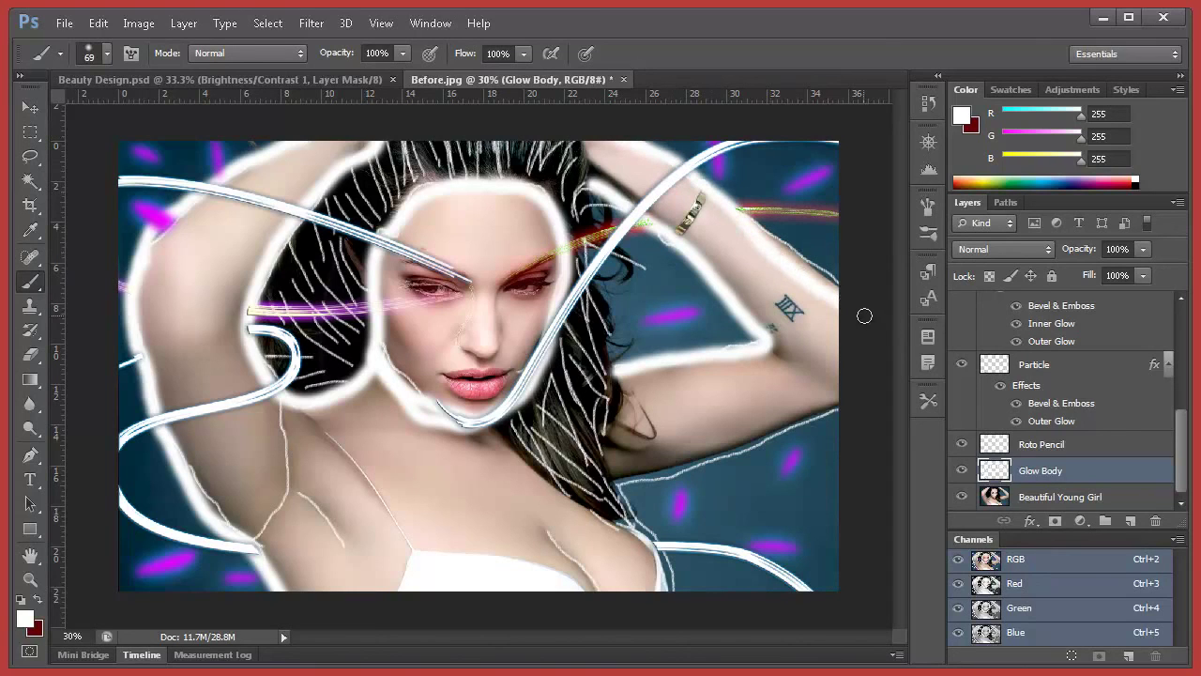
{"action": "left_click_drag", "start_coordinate": [624, 488], "coordinate": [884, 377]}
{"action": "mouse_move", "coordinate": [626, 497]}
{"action": "left_mouse_down"}
{"action": "mouse_move", "coordinate": [663, 553]}
{"action": "mouse_move", "coordinate": [673, 605]}
{"action": "left_mouse_up"}
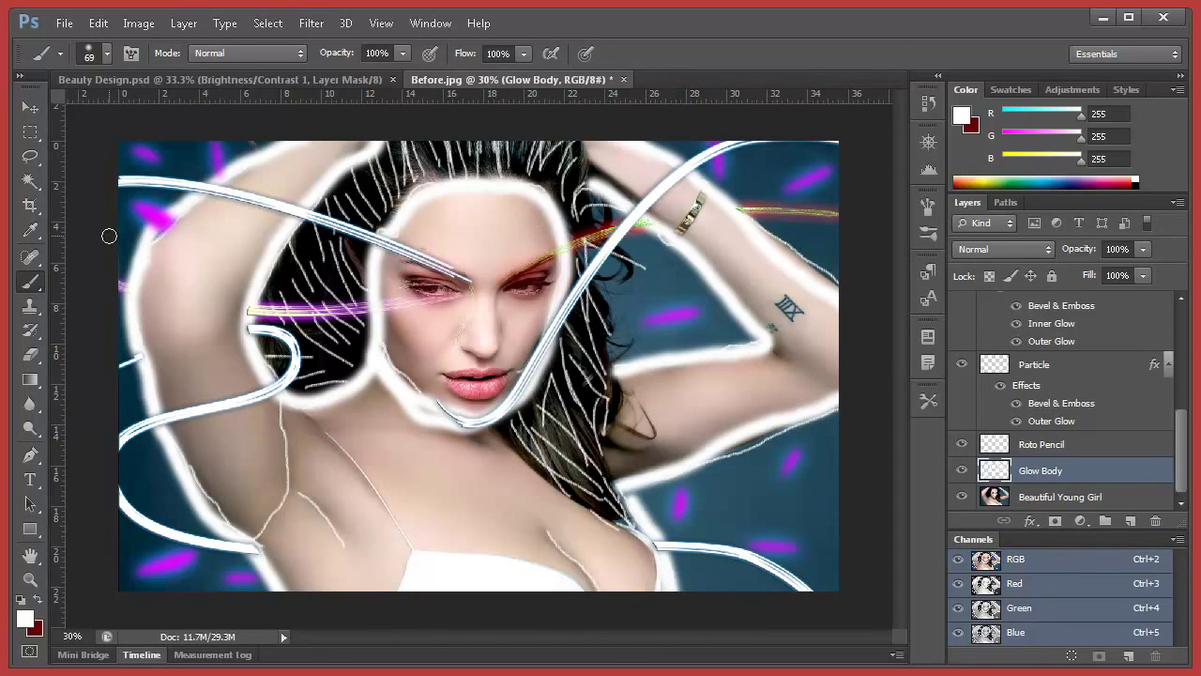
- Apply a Gaussian Blur with a 134.8-pixel radius to the Glow Body layer
{"action": "left_click", "coordinate": [30, 107]}
{"action": "left_click", "coordinate": [311, 23]}
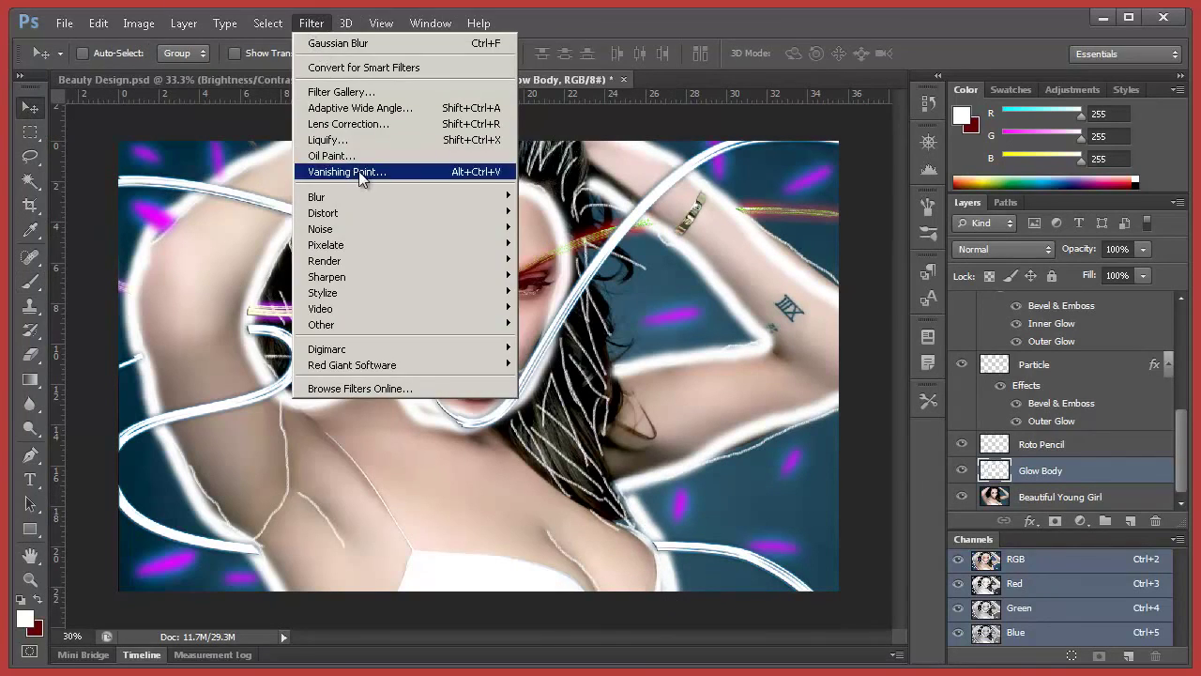
{"action": "mouse_move", "coordinate": [497, 194]}
{"action": "left_click", "coordinate": [571, 322]}
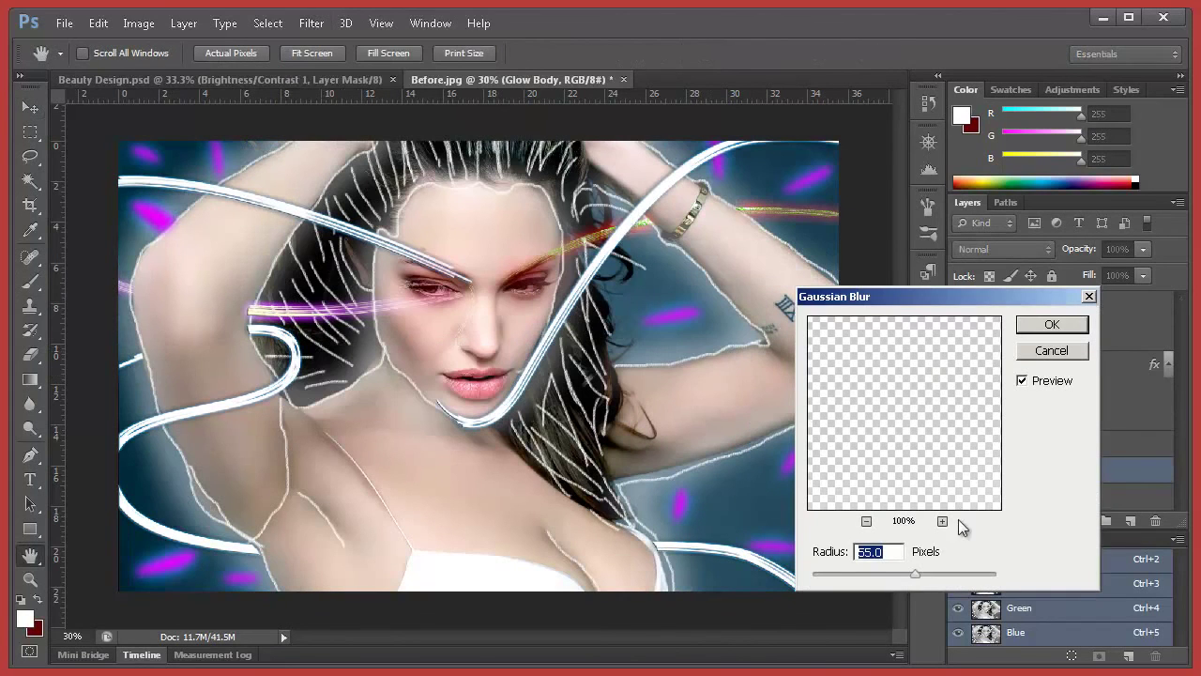
{"action": "left_click_drag", "start_coordinate": [915, 574], "coordinate": [938, 583]}
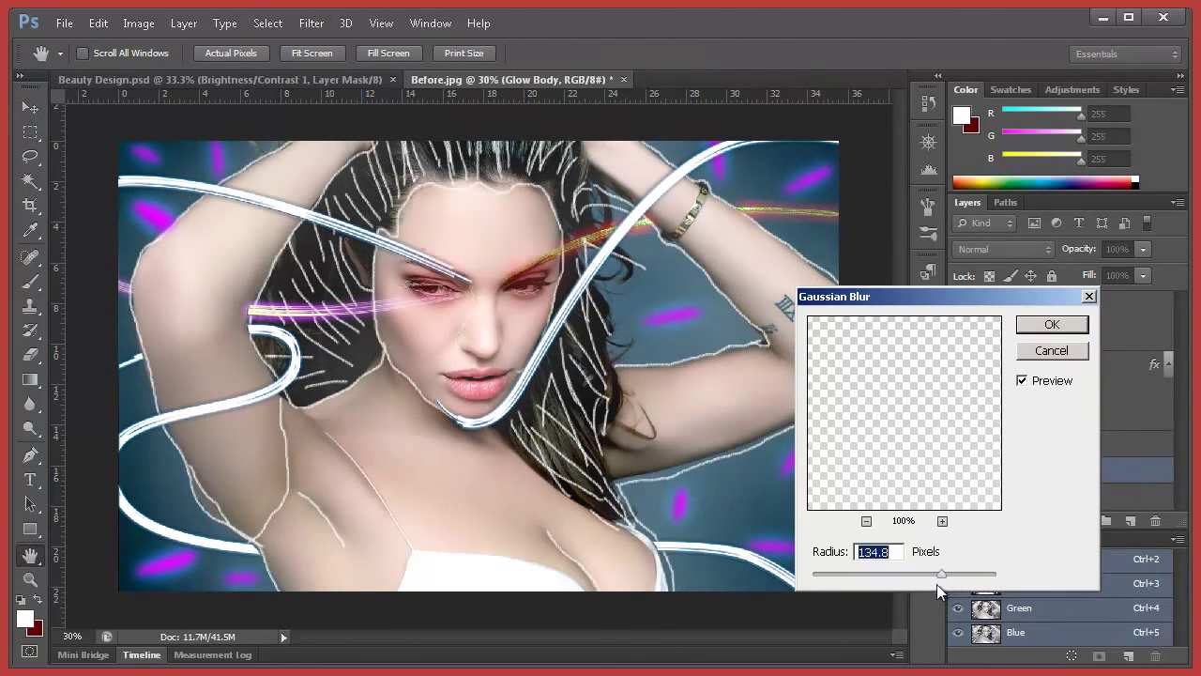
{"action": "left_click", "coordinate": [1040, 324]}
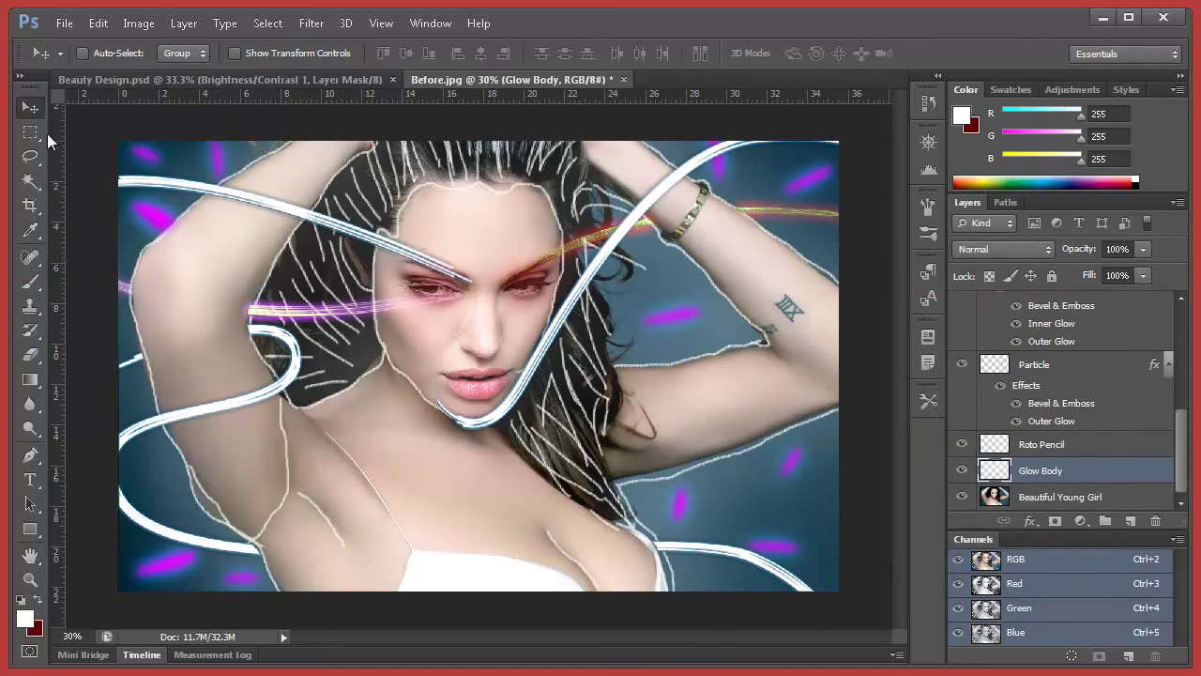
- Add a Brightness/Contrast adjustment layer above Red Eyes with brightness 15 and contrast 21
{"action": "scroll", "coordinate": [1140, 432], "scroll_direction": "up", "scroll_amount": 3}
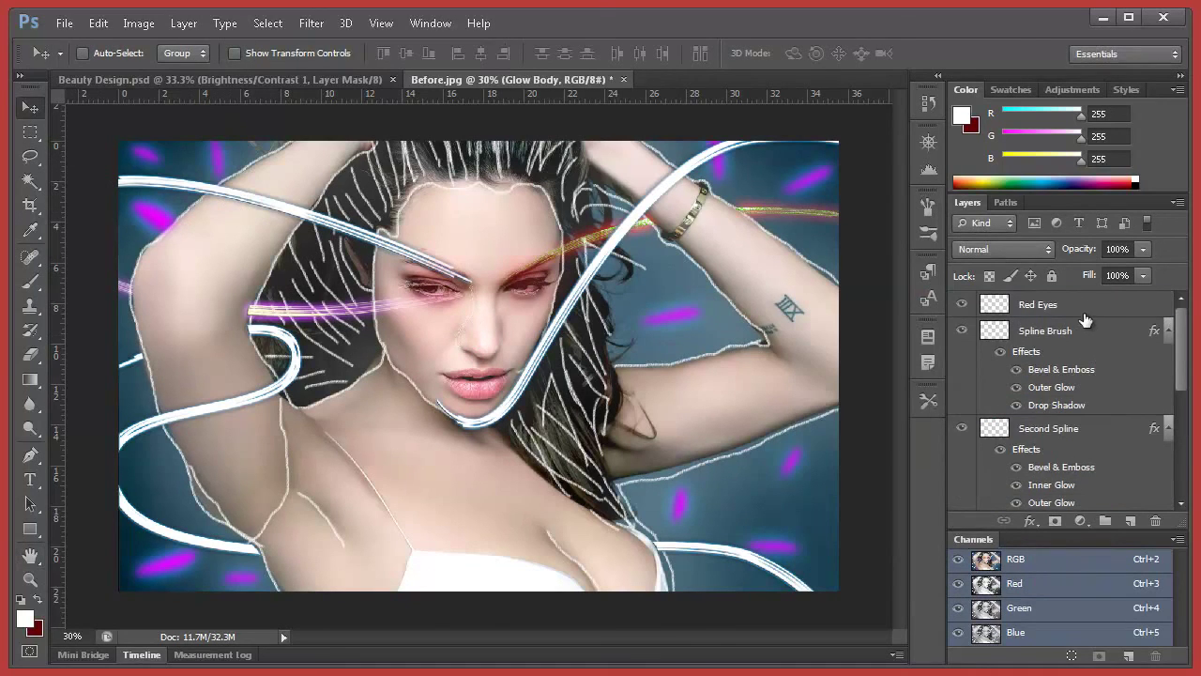
{"action": "left_click", "coordinate": [1079, 305]}
{"action": "left_click", "coordinate": [1080, 521]}
{"action": "left_click", "coordinate": [1151, 252]}
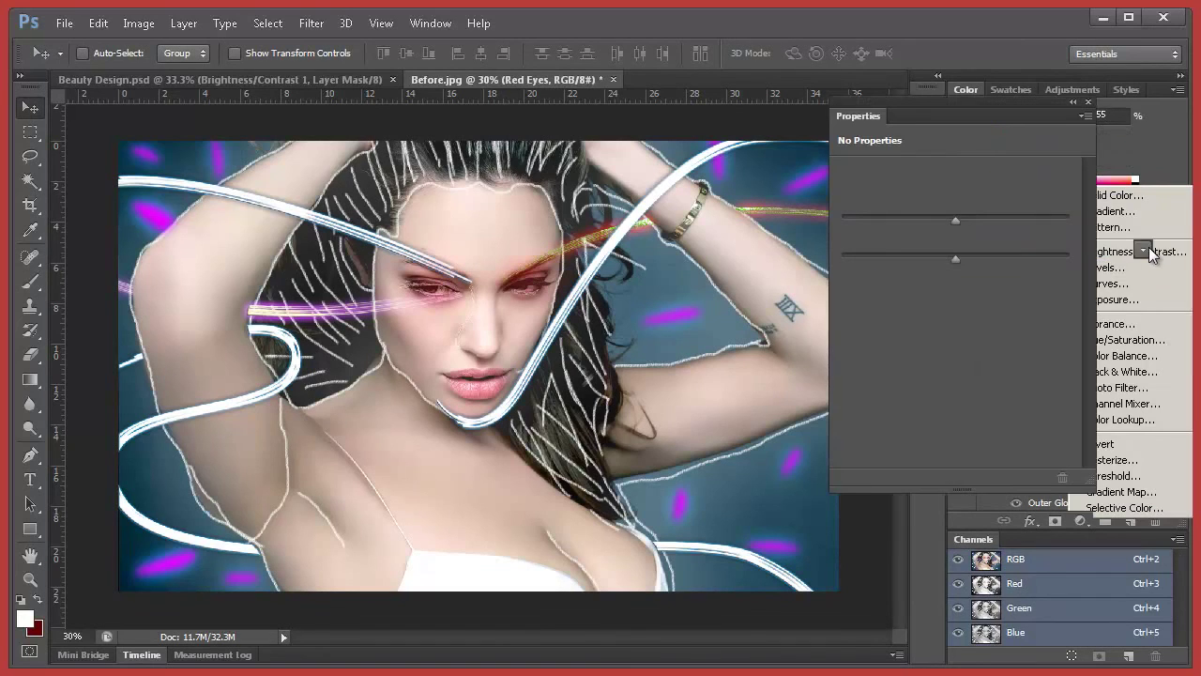
{"action": "left_click_drag", "start_coordinate": [954, 221], "coordinate": [987, 263]}
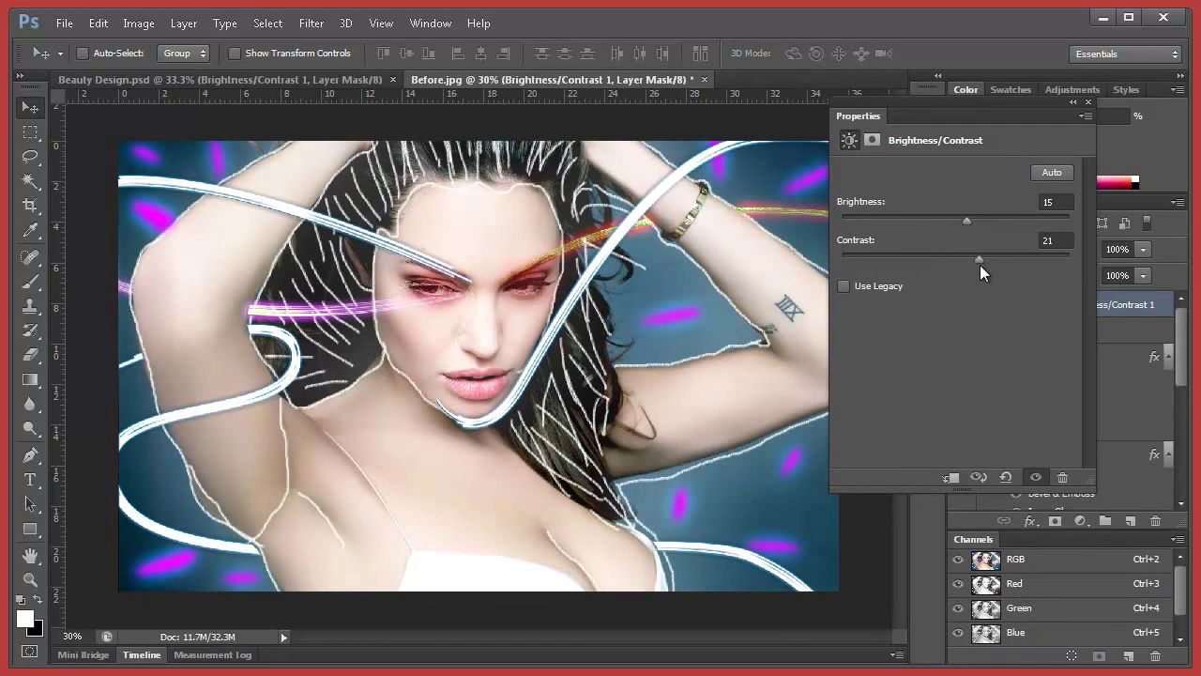
{"action": "left_click", "coordinate": [1086, 102]}
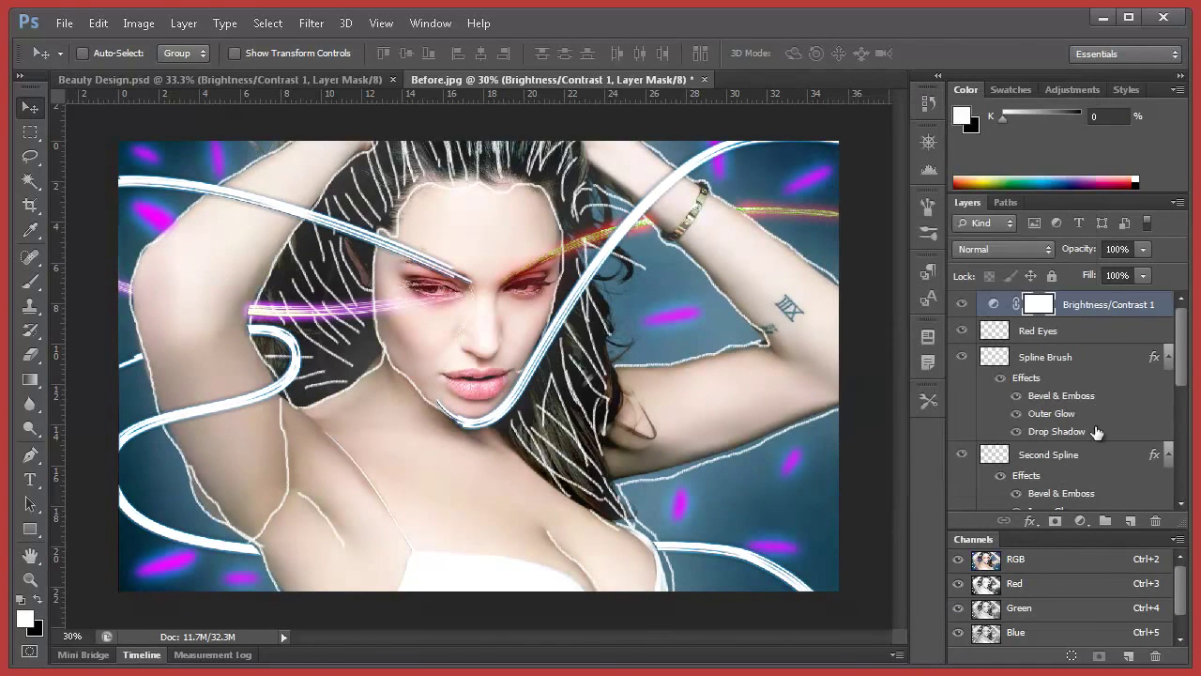
- Add an Exposure adjustment layer with exposure +0.06, offset -0.0289 and gamma correction 0.82
{"action": "left_click", "coordinate": [1080, 520]}
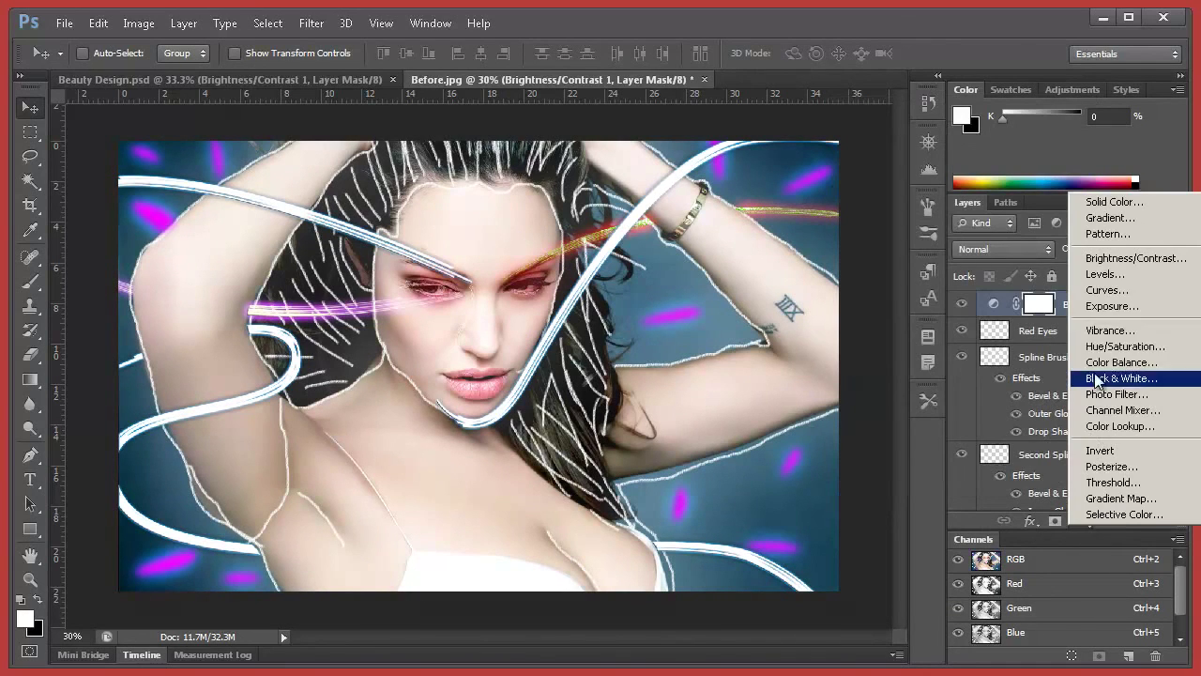
{"action": "left_click", "coordinate": [1112, 306]}
{"action": "left_click_drag", "start_coordinate": [952, 219], "coordinate": [956, 218]}
{"action": "left_click_drag", "start_coordinate": [956, 259], "coordinate": [971, 298]}
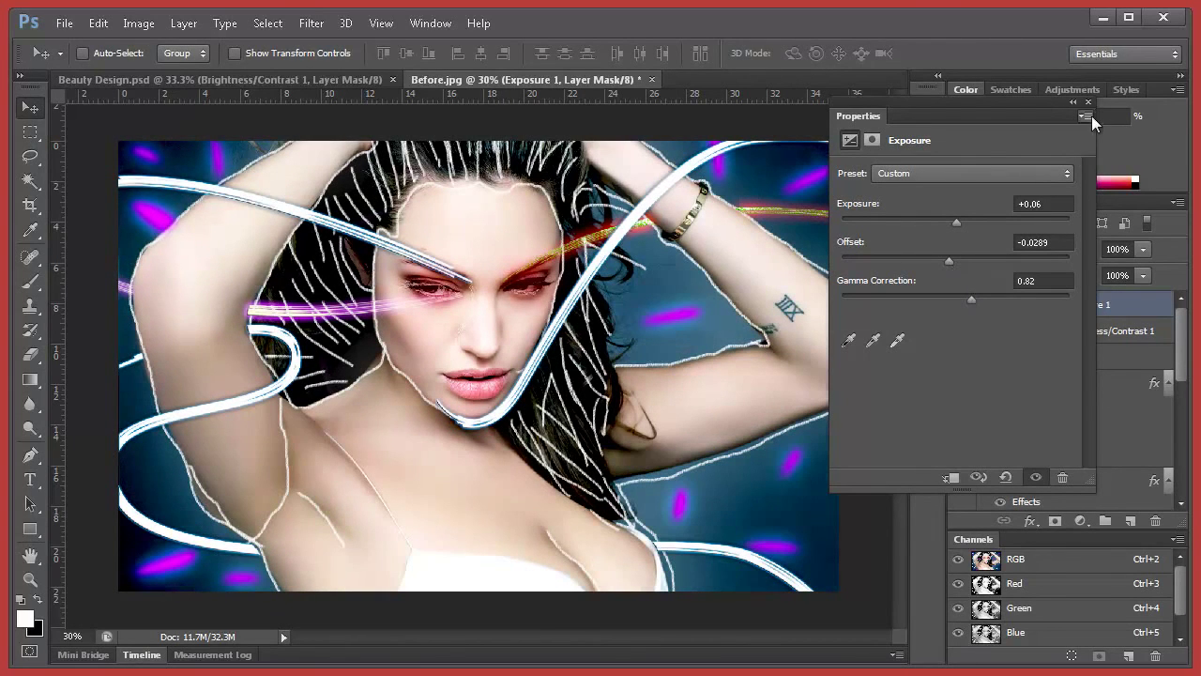
{"action": "left_click", "coordinate": [1088, 103]}
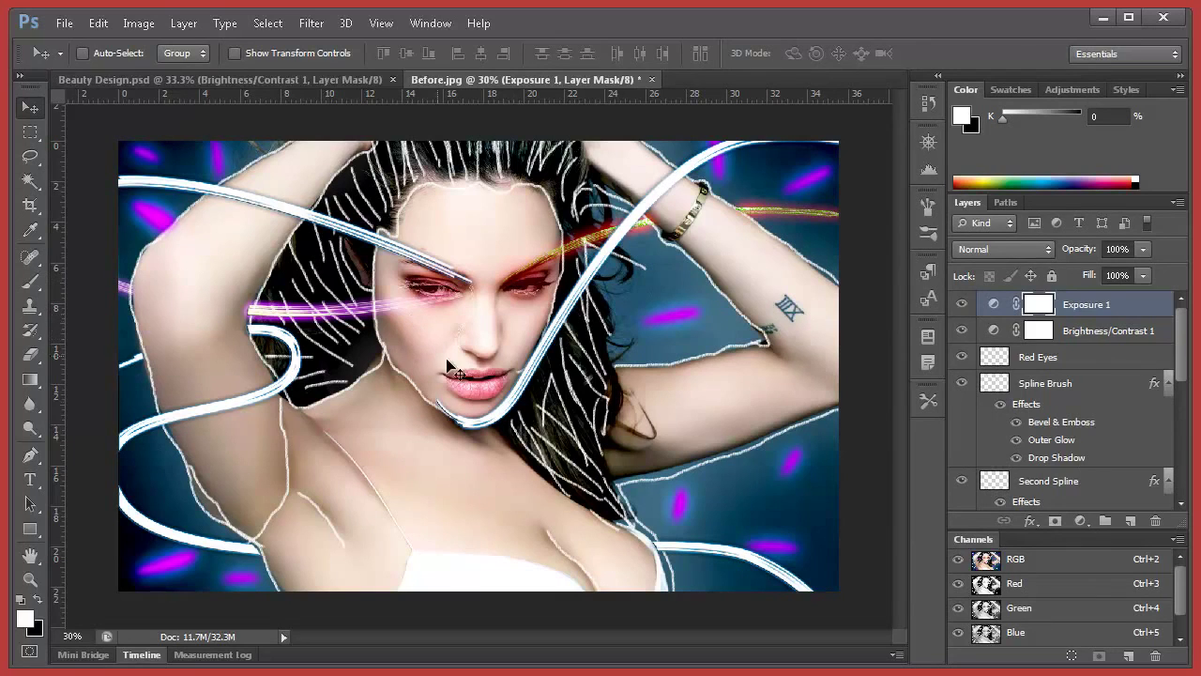
- Add a Vibrance adjustment layer with vibrance -15 and saturation +1
{"action": "left_click", "coordinate": [1080, 520]}
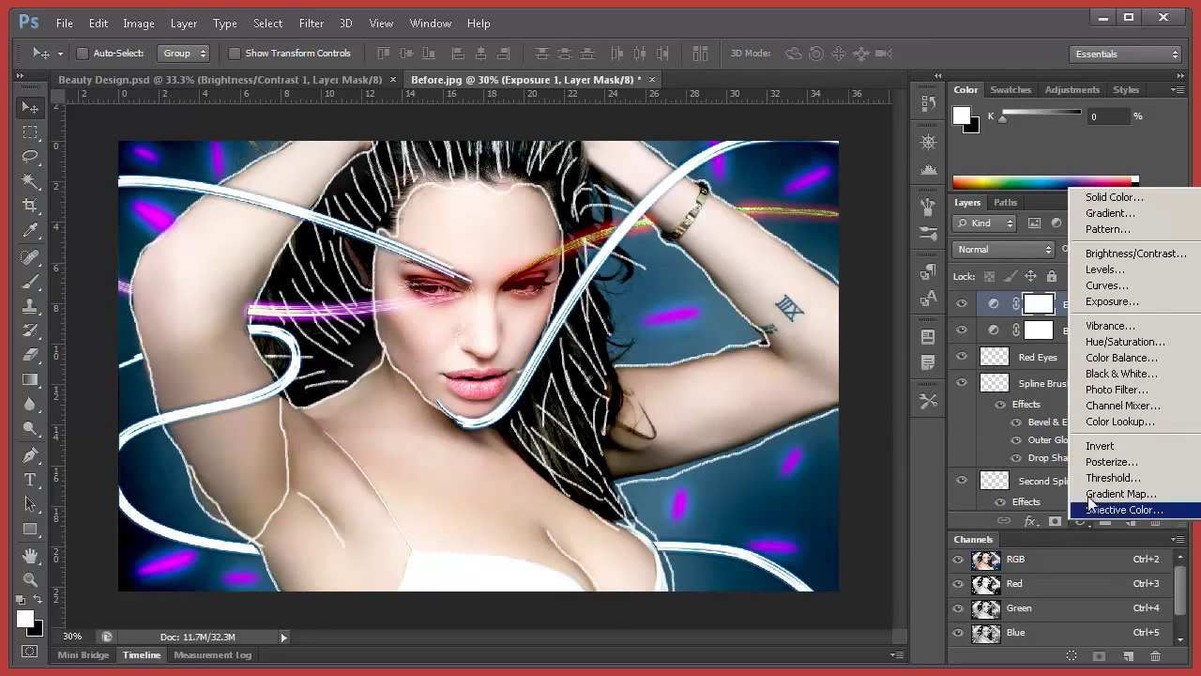
{"action": "left_click", "coordinate": [1121, 335]}
{"action": "left_click_drag", "start_coordinate": [954, 191], "coordinate": [938, 191]}
{"action": "mouse_move", "coordinate": [957, 231]}
{"action": "left_mouse_down"}
{"action": "mouse_move", "coordinate": [972, 228]}
{"action": "mouse_move", "coordinate": [949, 234]}
{"action": "left_mouse_up"}
{"action": "left_click_drag", "start_coordinate": [954, 226], "coordinate": [957, 225]}
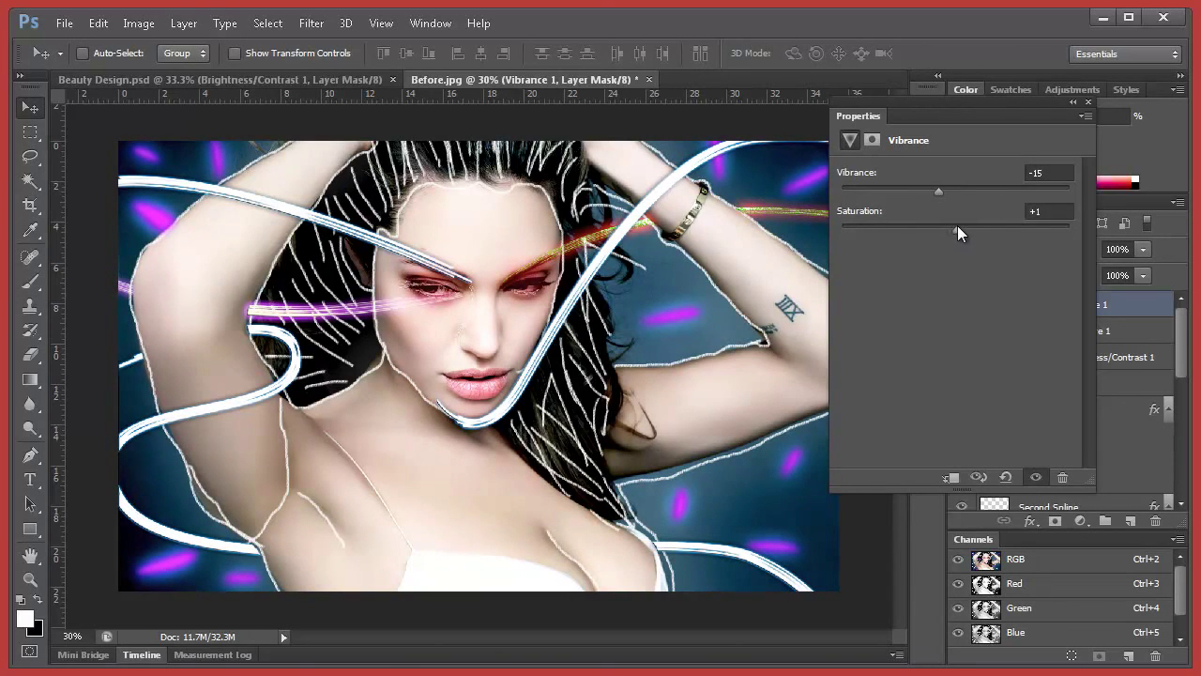
{"action": "left_click", "coordinate": [1072, 101]}
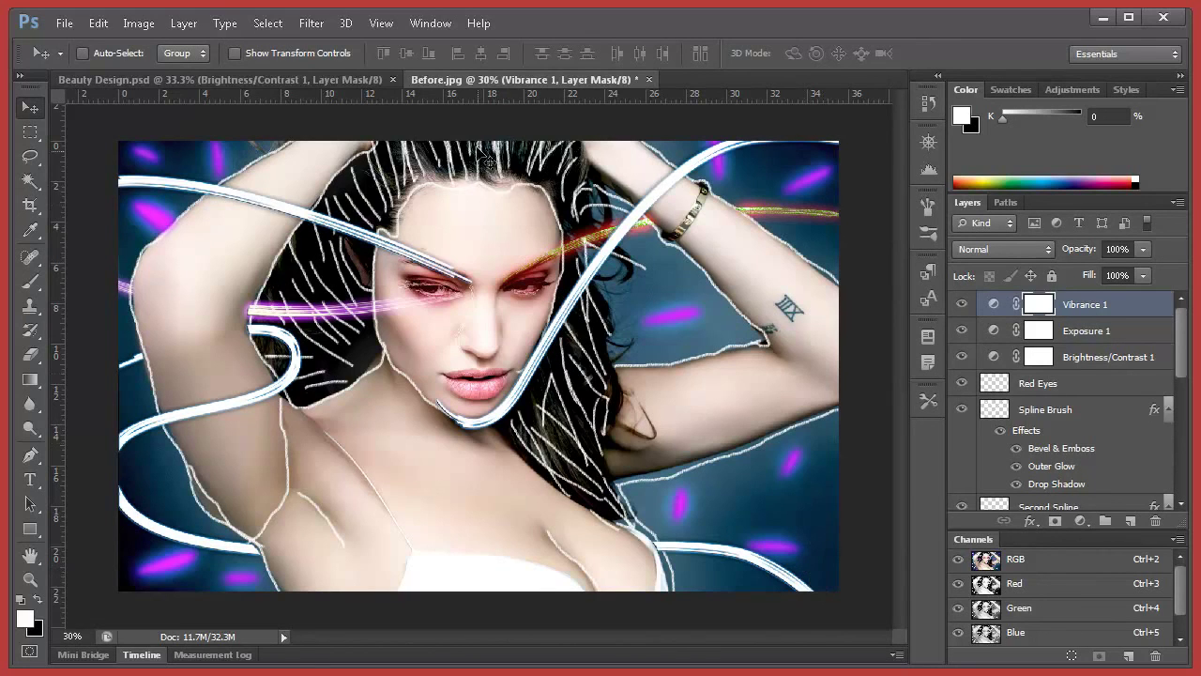
- Arrange Before.jpg and Beauty Design.psd side by side in a 2-up vertical layout
{"action": "left_click", "coordinate": [431, 23]}
{"action": "mouse_move", "coordinate": [443, 45]}
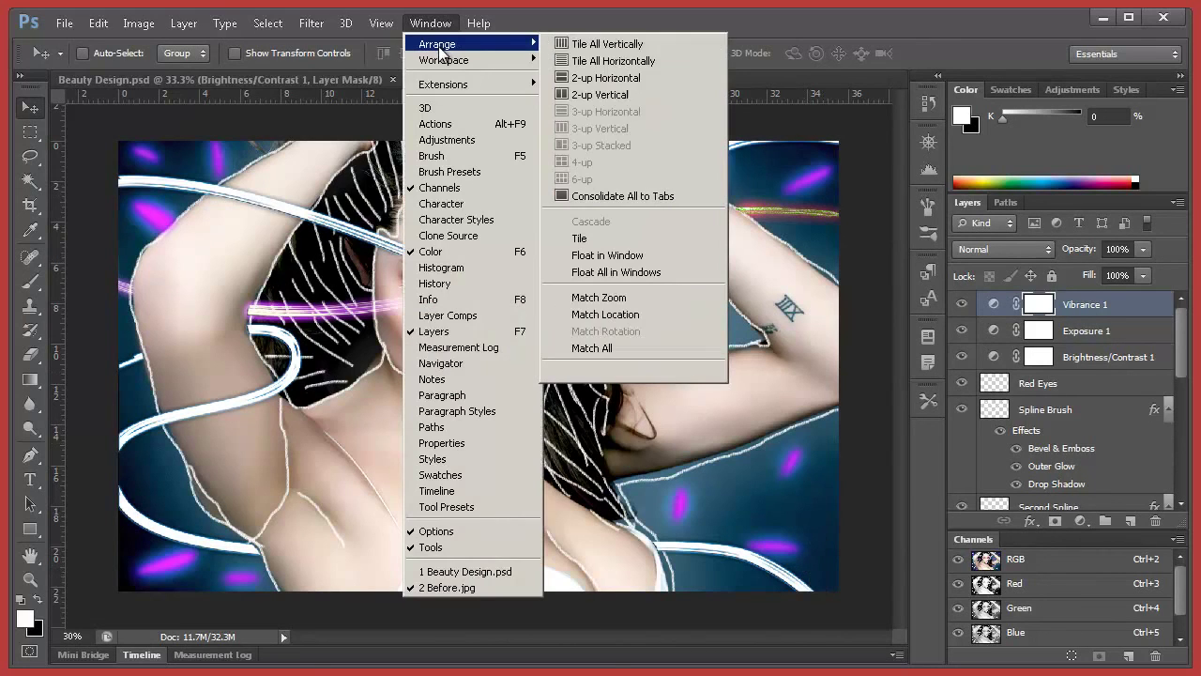
{"action": "left_click", "coordinate": [608, 95]}
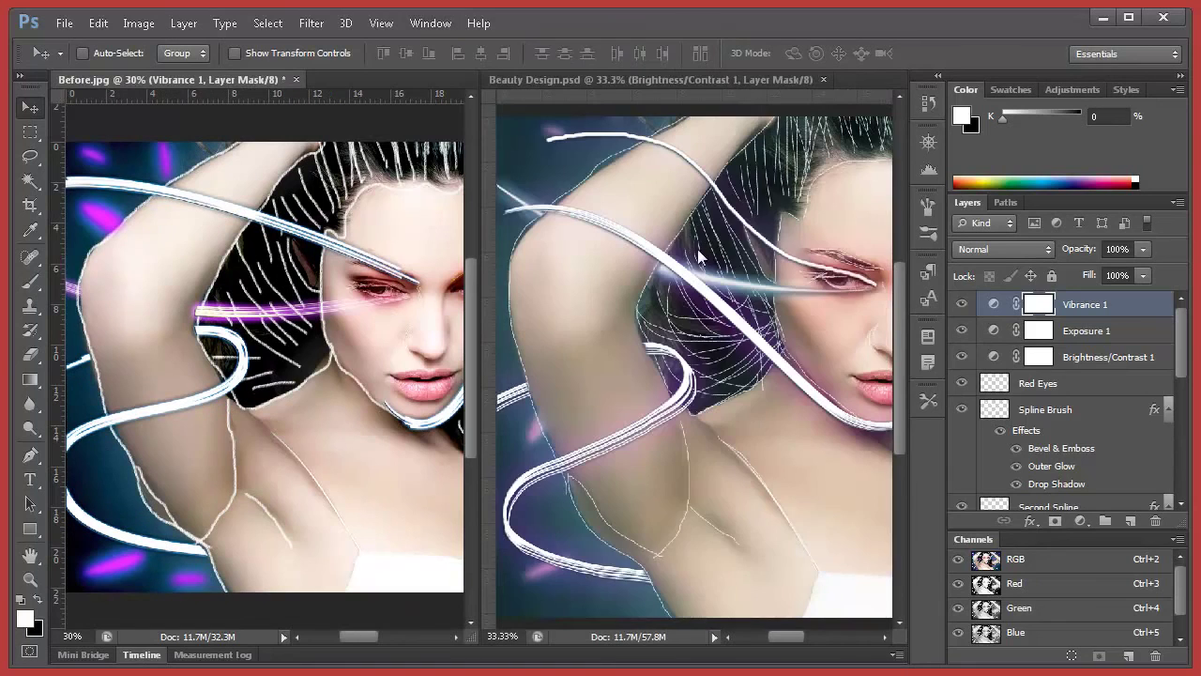
- Set the zoom of both Before.jpg and Beauty Design.psd to 15% to compare the whole images
{"action": "left_click", "coordinate": [79, 636]}
{"action": "type", "text": "10"}
{"action": "key", "text": "Return"}
{"action": "left_click", "coordinate": [80, 636]}
{"action": "type", "text": "20"}
{"action": "key", "text": "Return"}
{"action": "left_click", "coordinate": [58, 636]}
{"action": "type", "text": "15"}
{"action": "key", "text": "Return"}
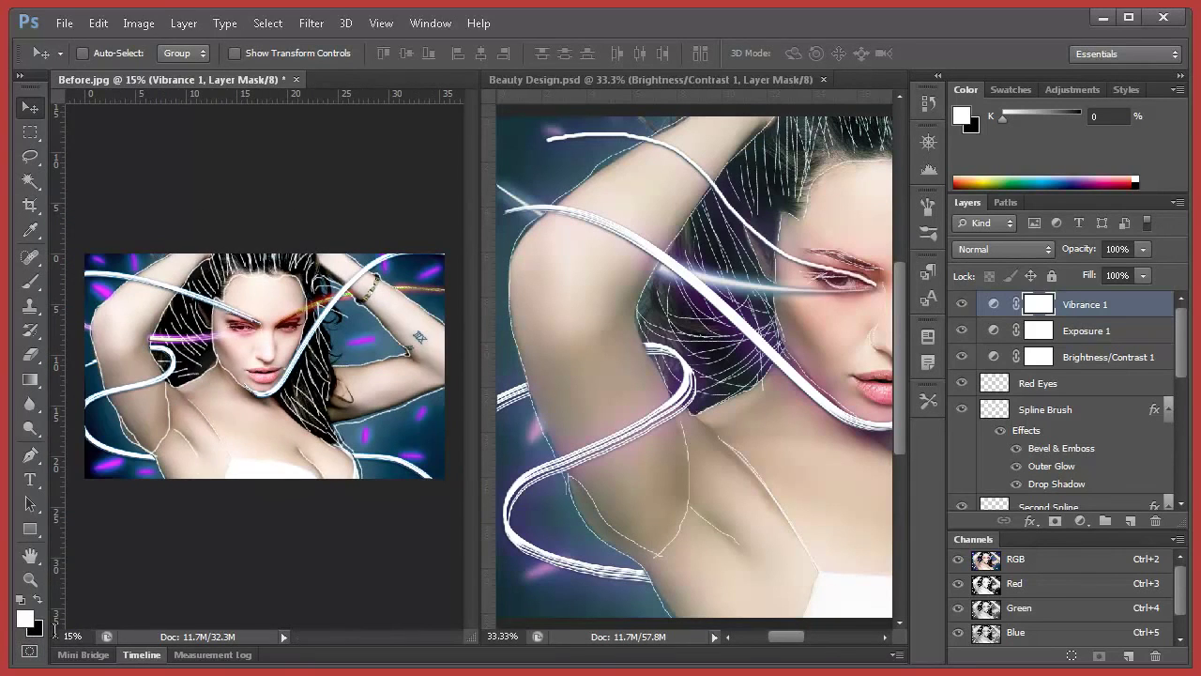
{"action": "left_click", "coordinate": [521, 637]}
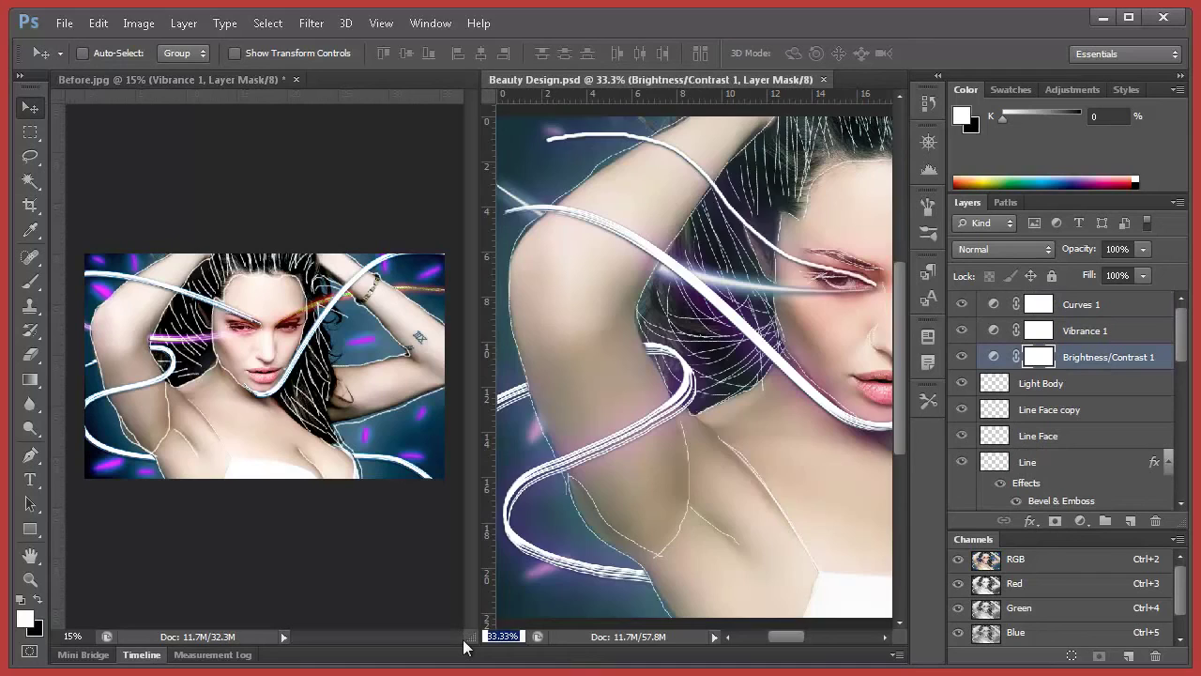
{"action": "type", "text": "15"}
{"action": "key", "text": "Return"}
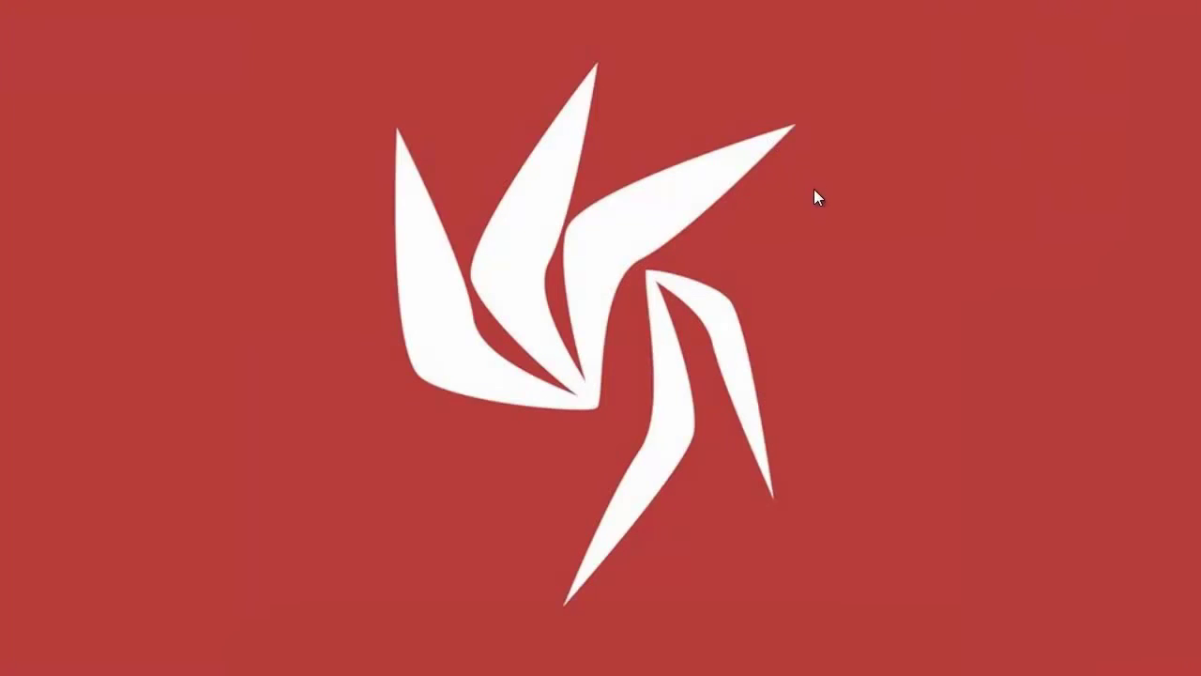
{"action": "right_click", "coordinate": [816, 192]}
{"action": "left_click", "coordinate": [835, 235]}
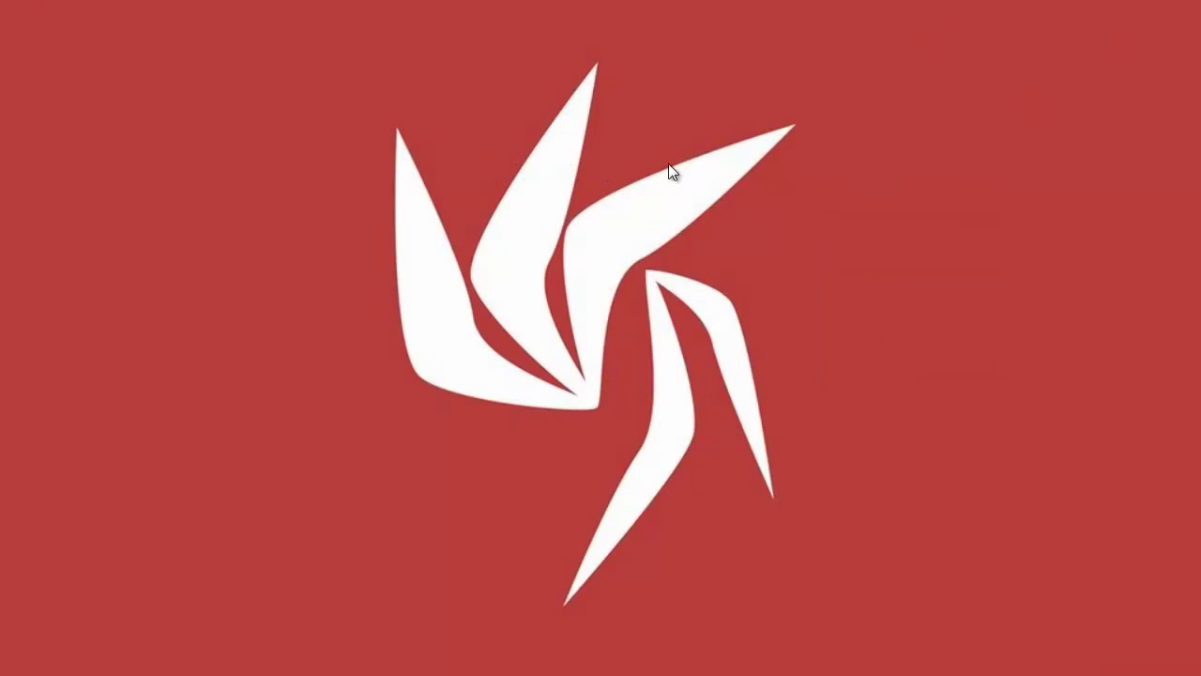